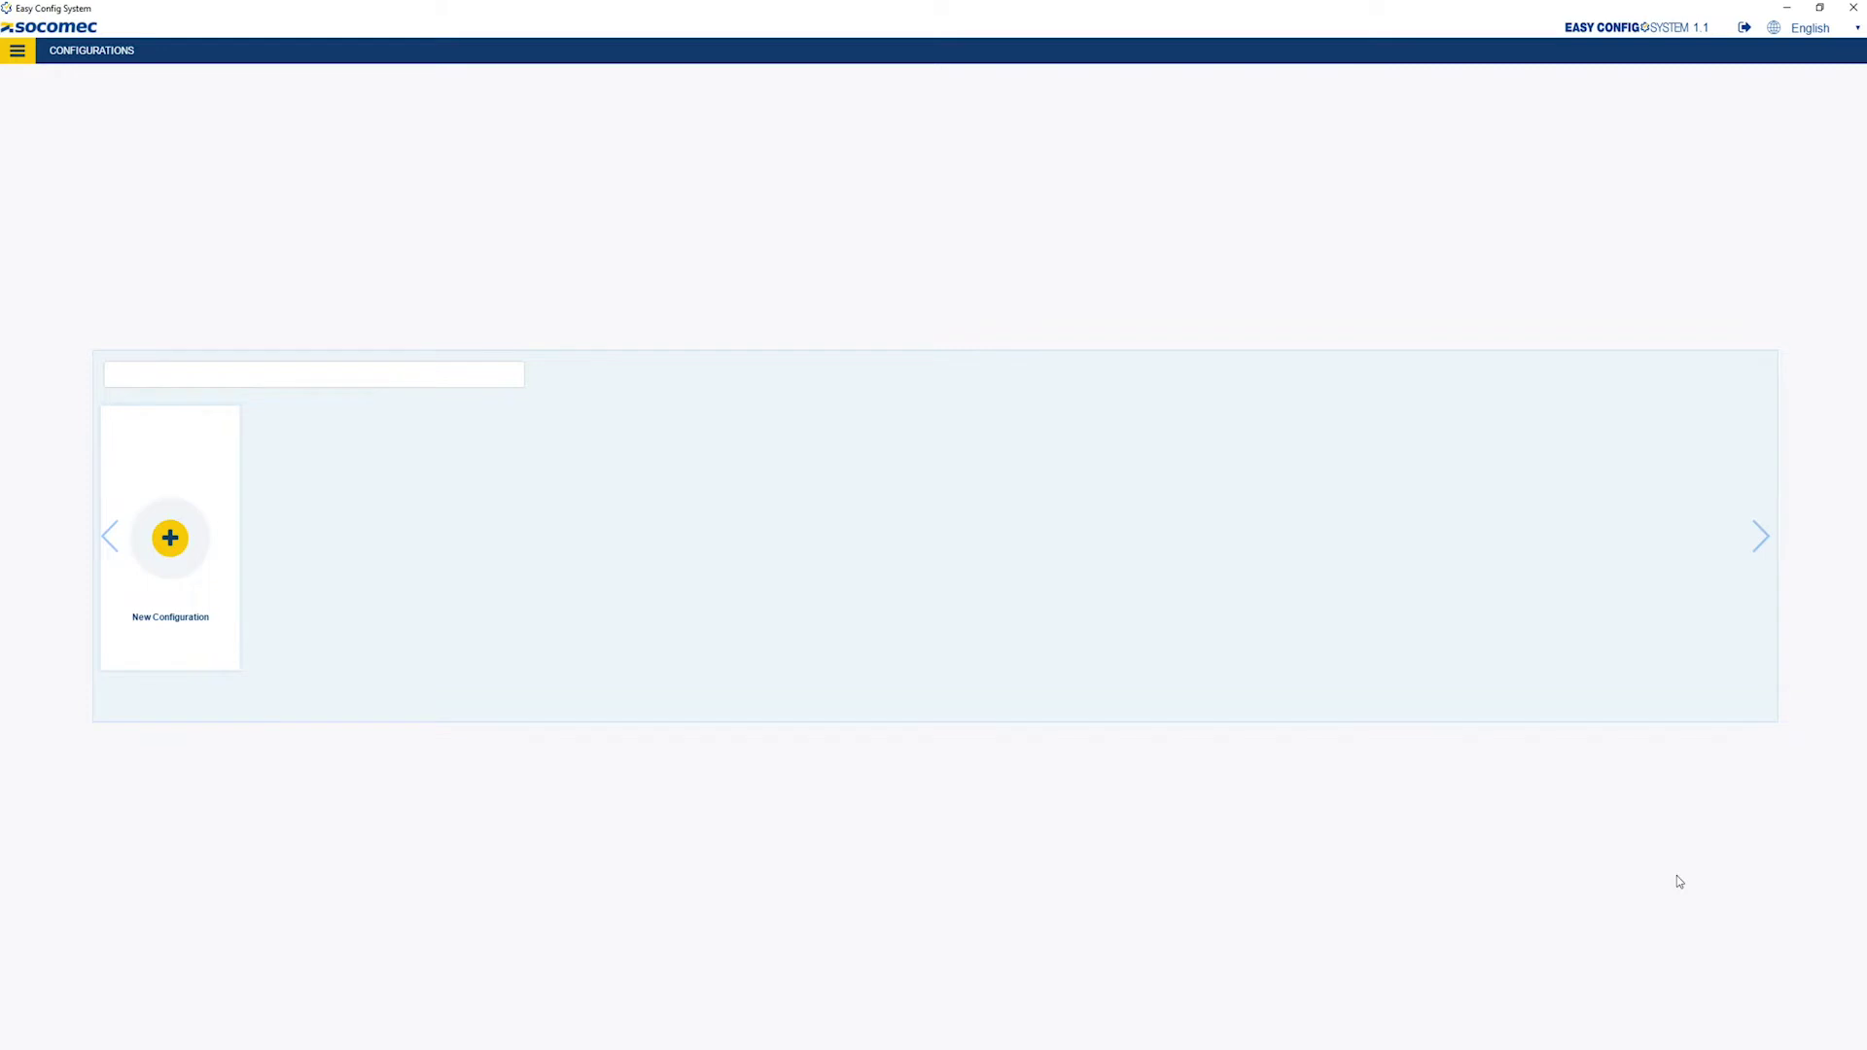
Create a new configuration named 'Demo panel' with the cabinet icon.
click(165, 546)
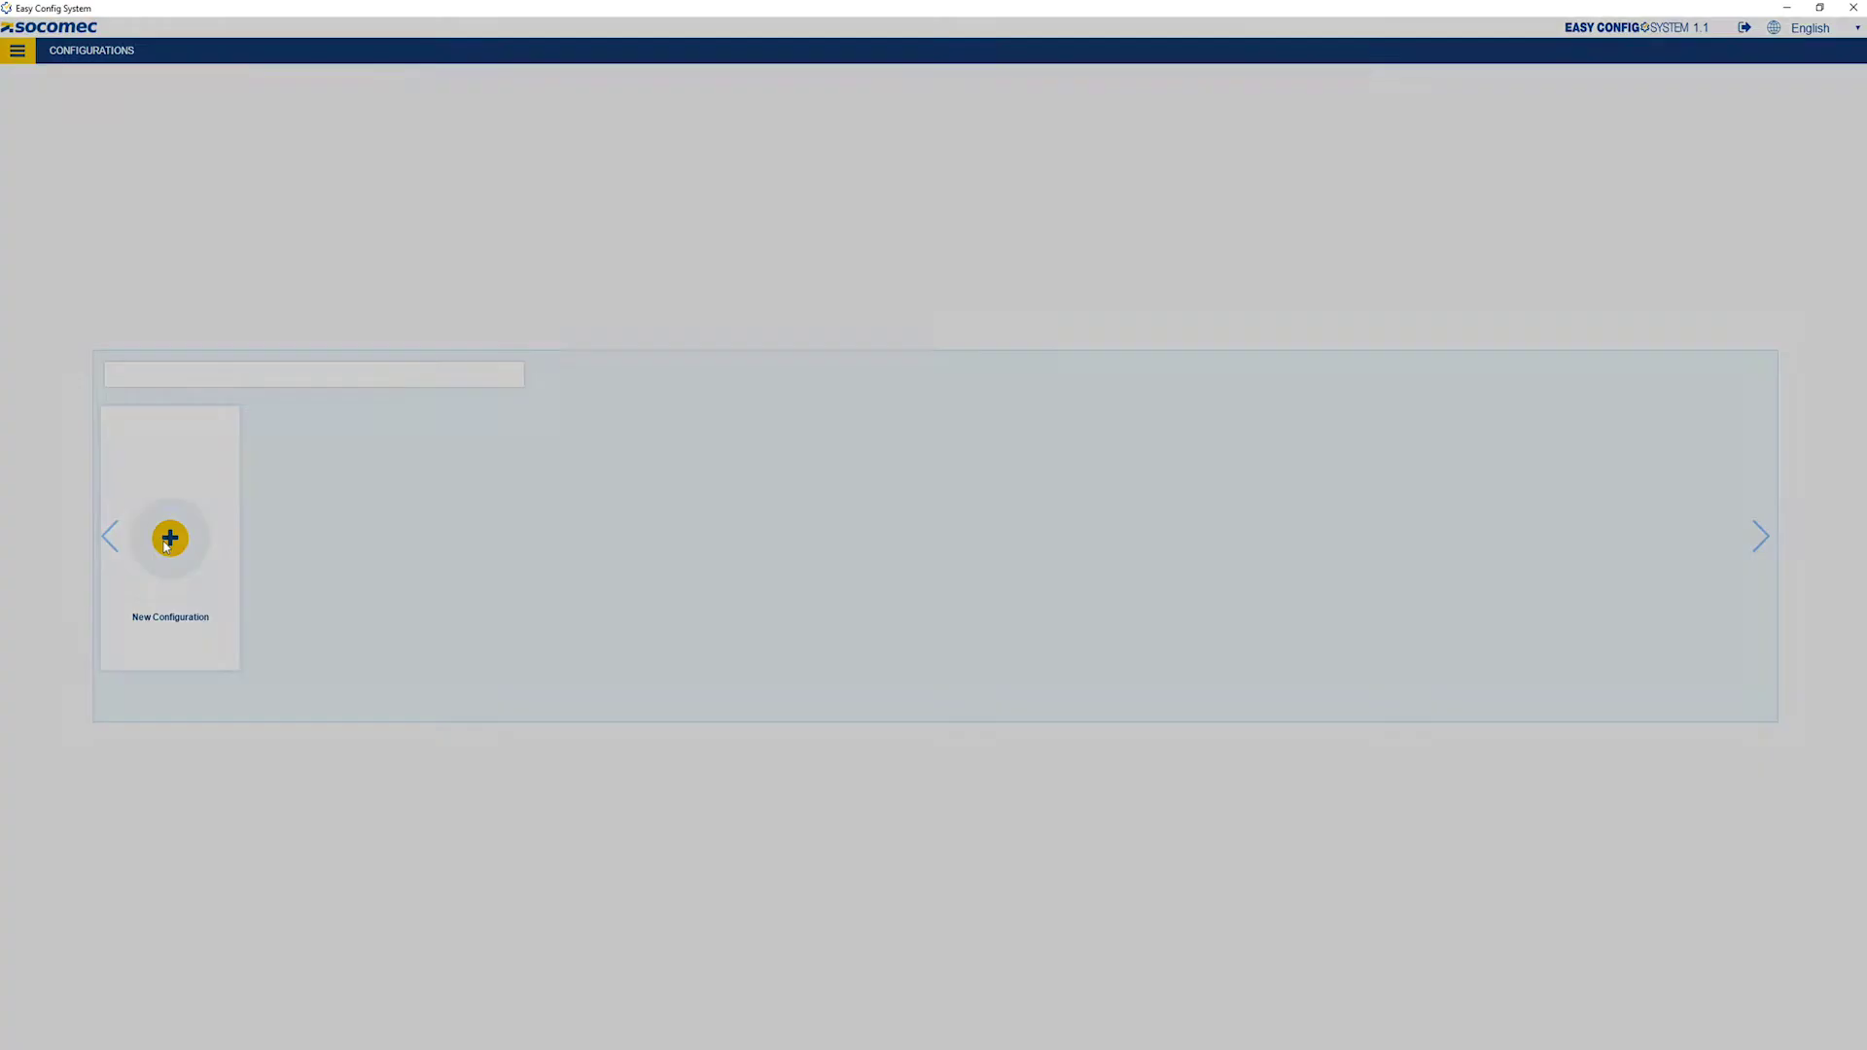
click(887, 272)
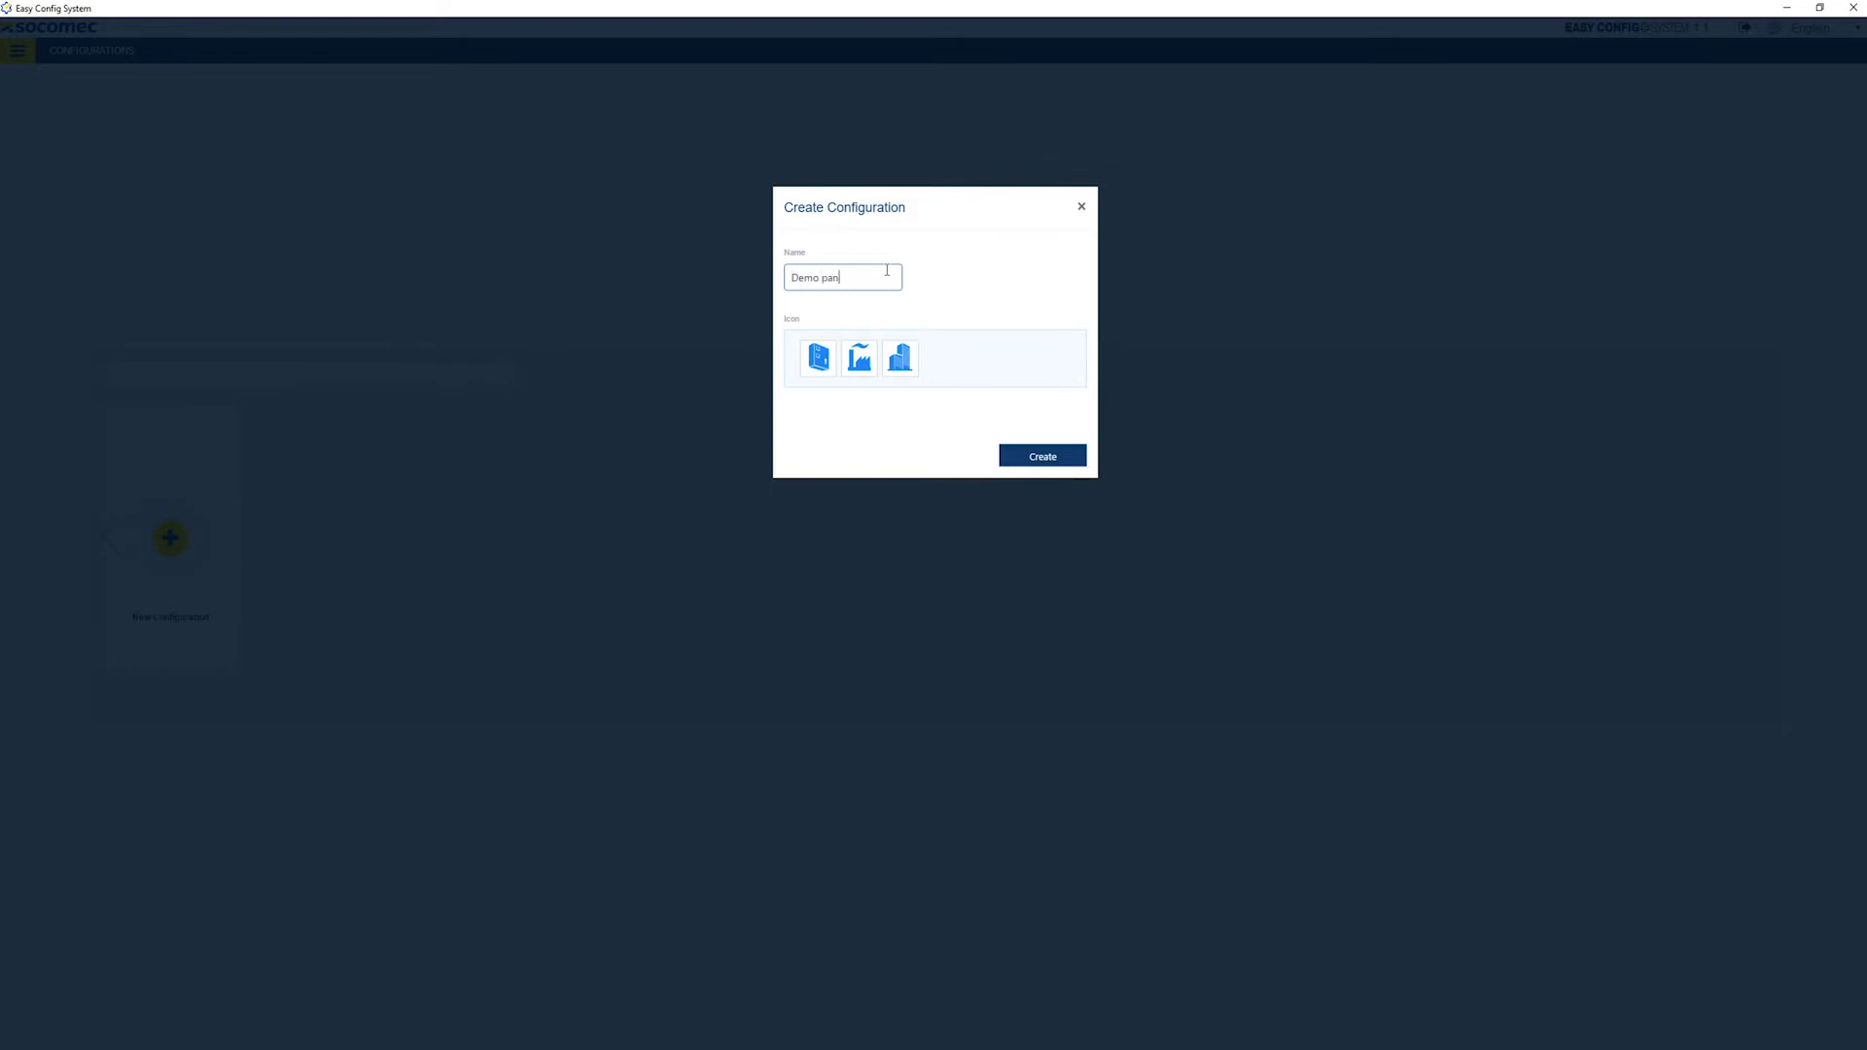
click(822, 358)
click(1056, 458)
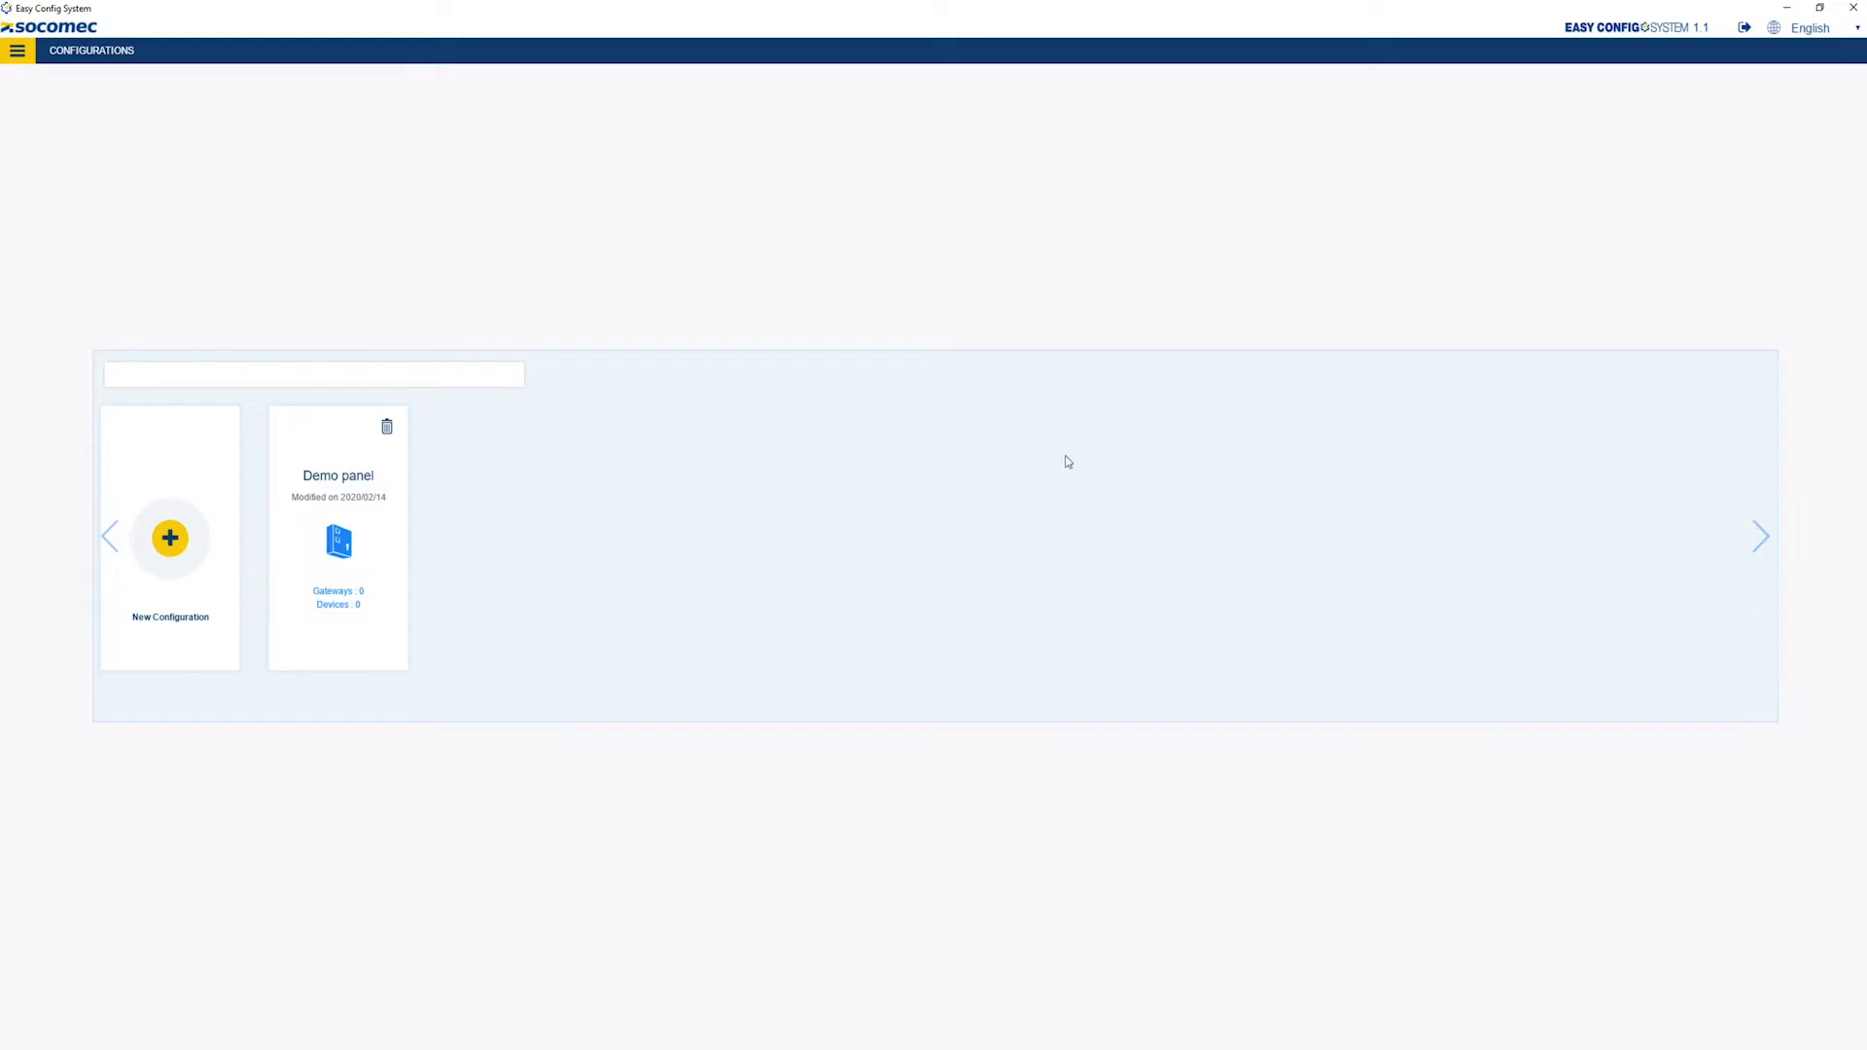
Open Demo panel in USB Mode and list the M-70's four detected devices in the table view.
click(359, 504)
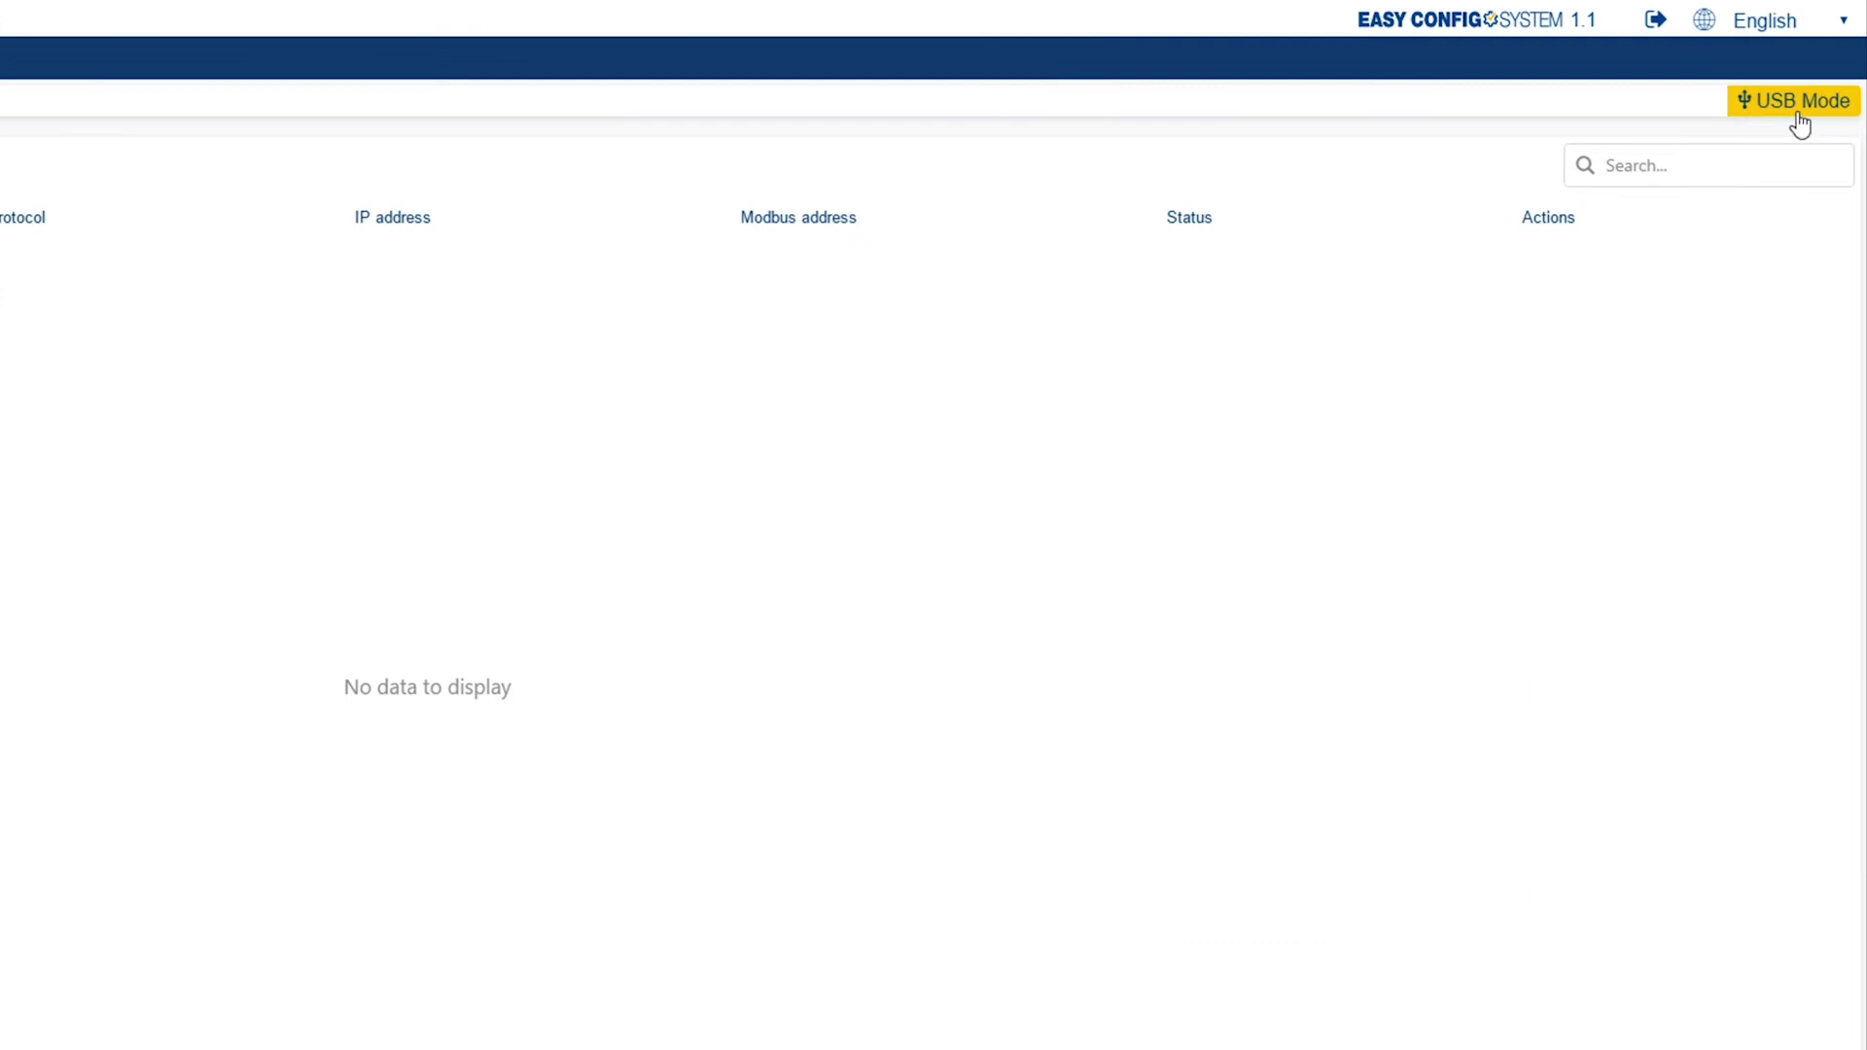
click(1797, 109)
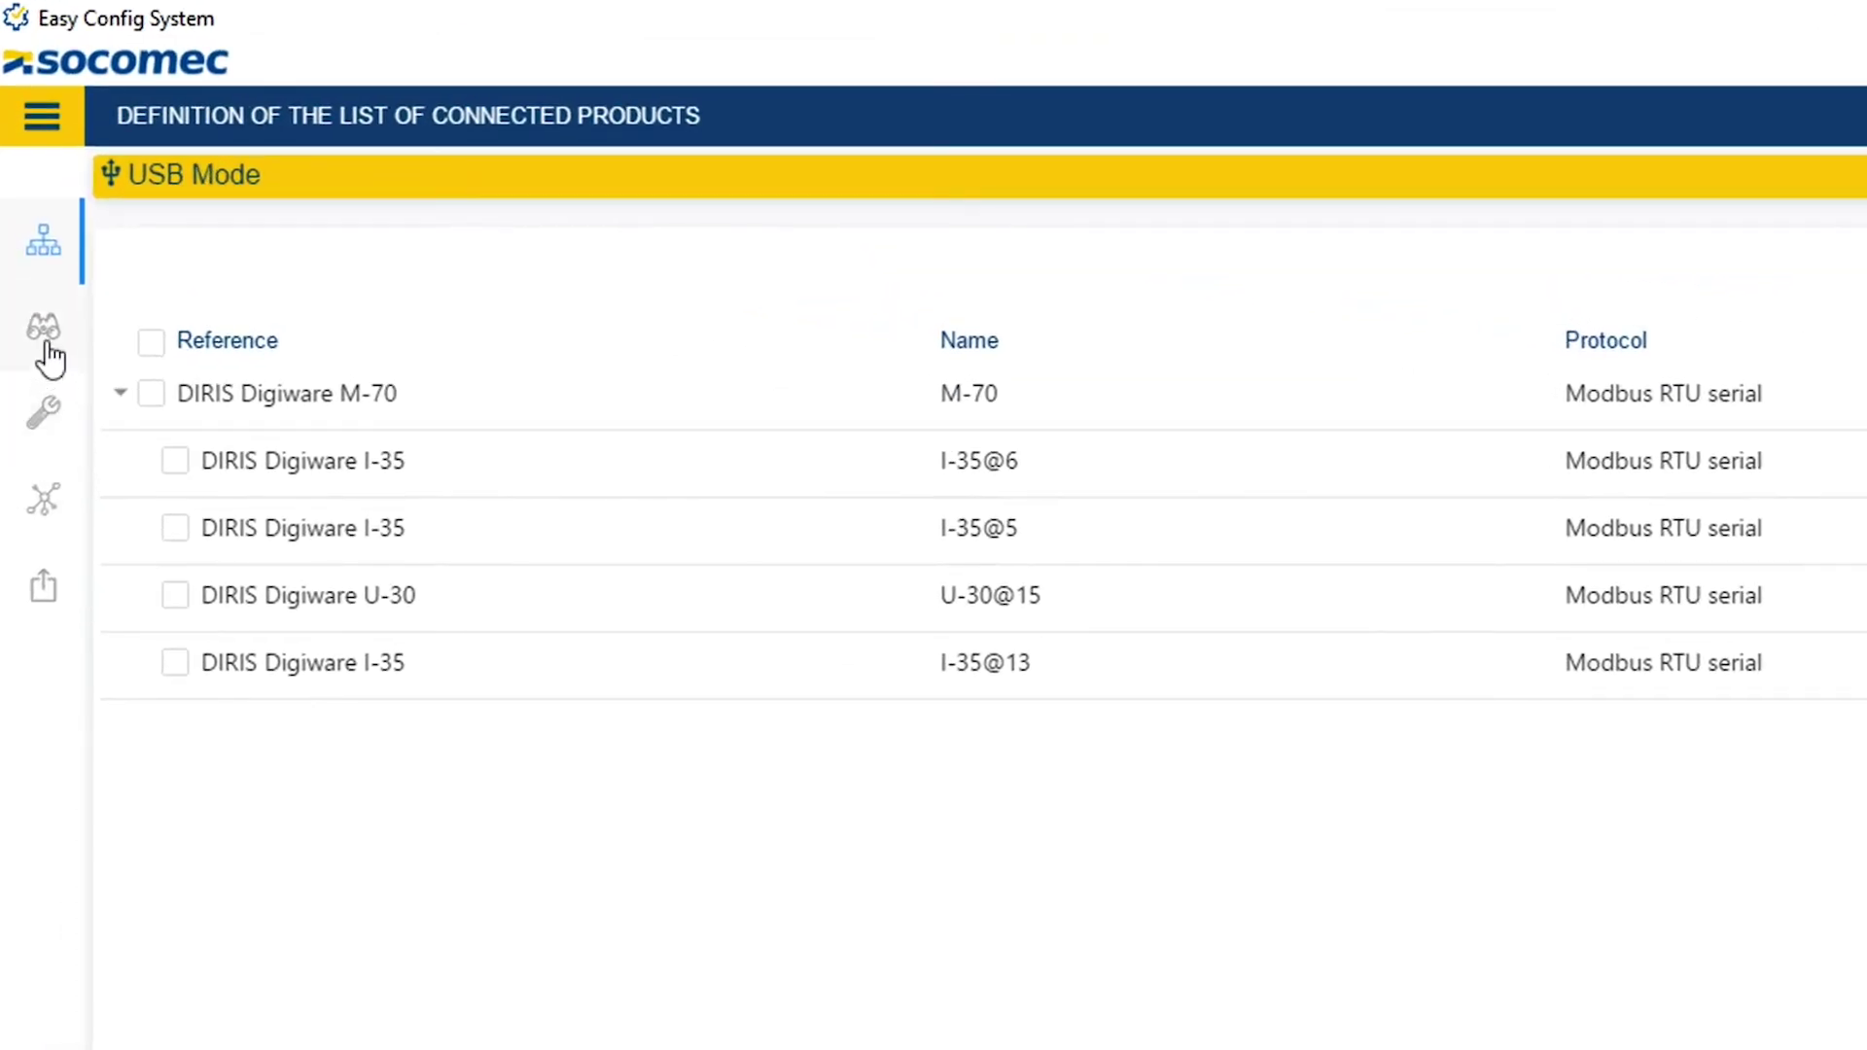
click(46, 345)
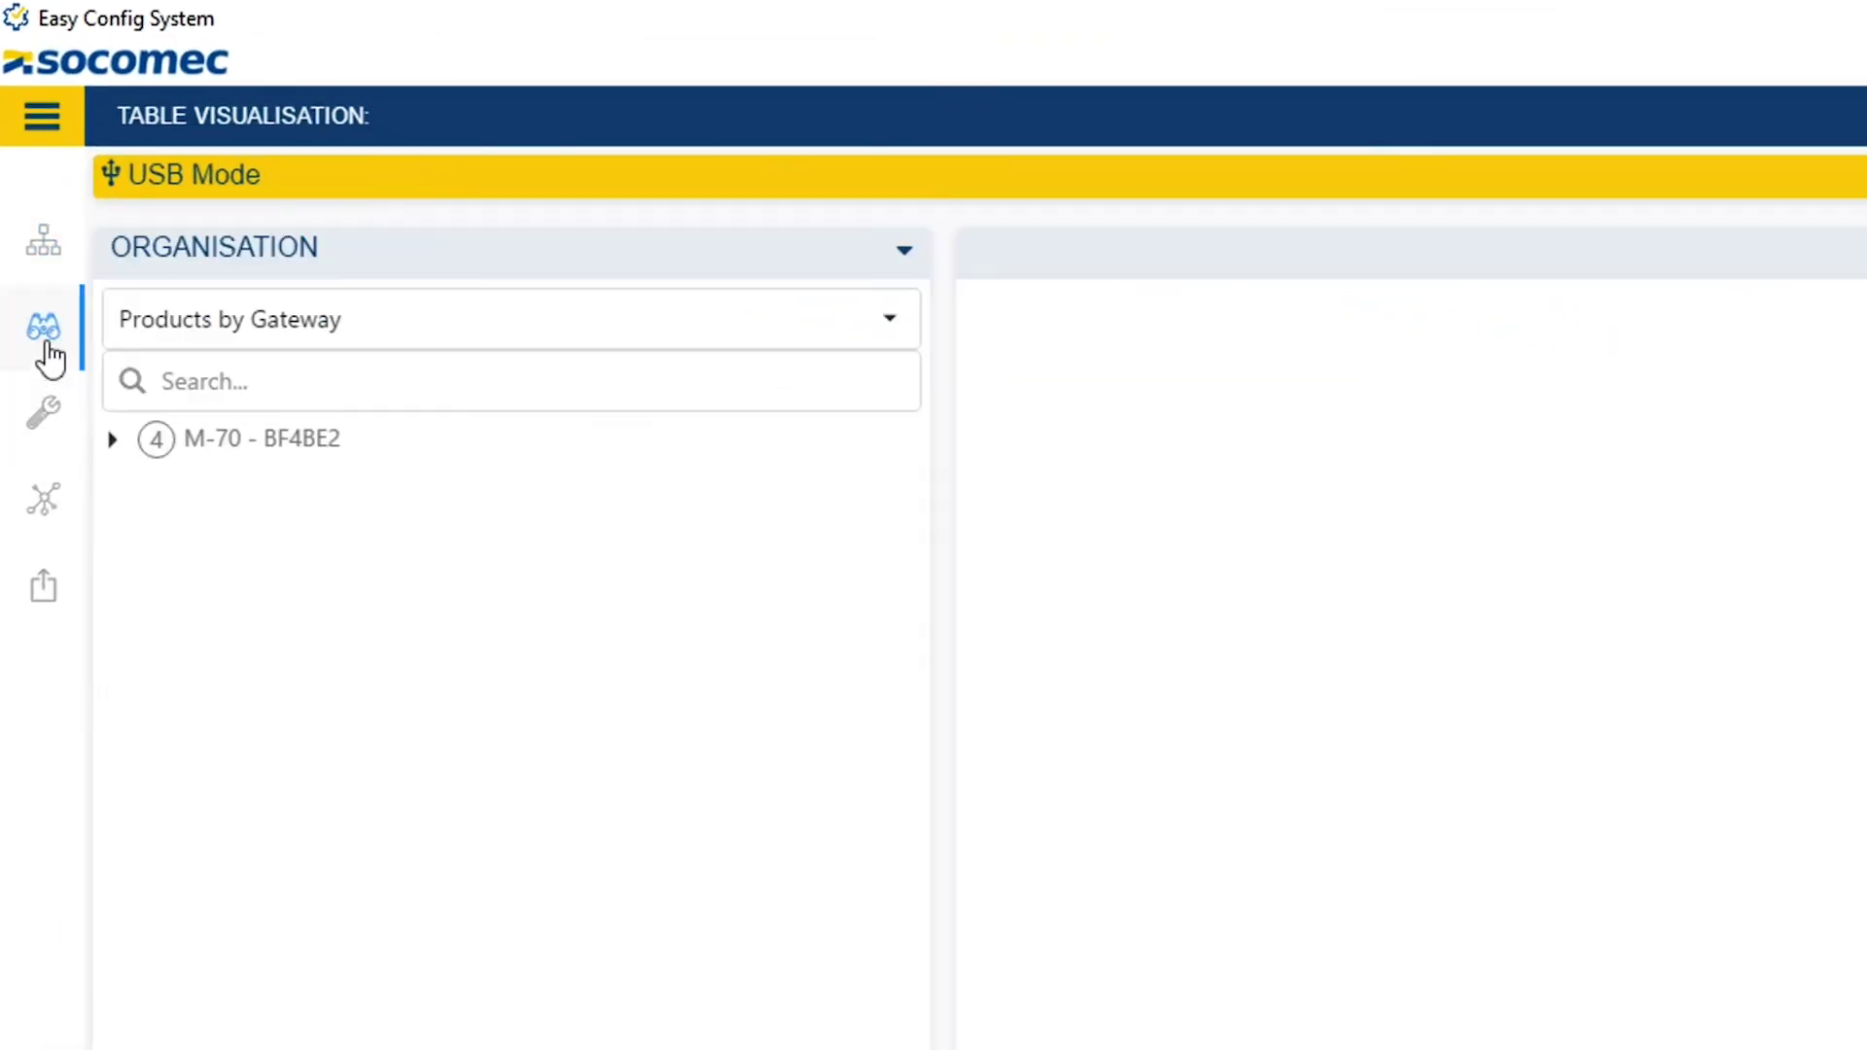
Expand M-70 - BF4BE2 to view its details and devices, leaving the modbus addresses unchanged.
click(110, 447)
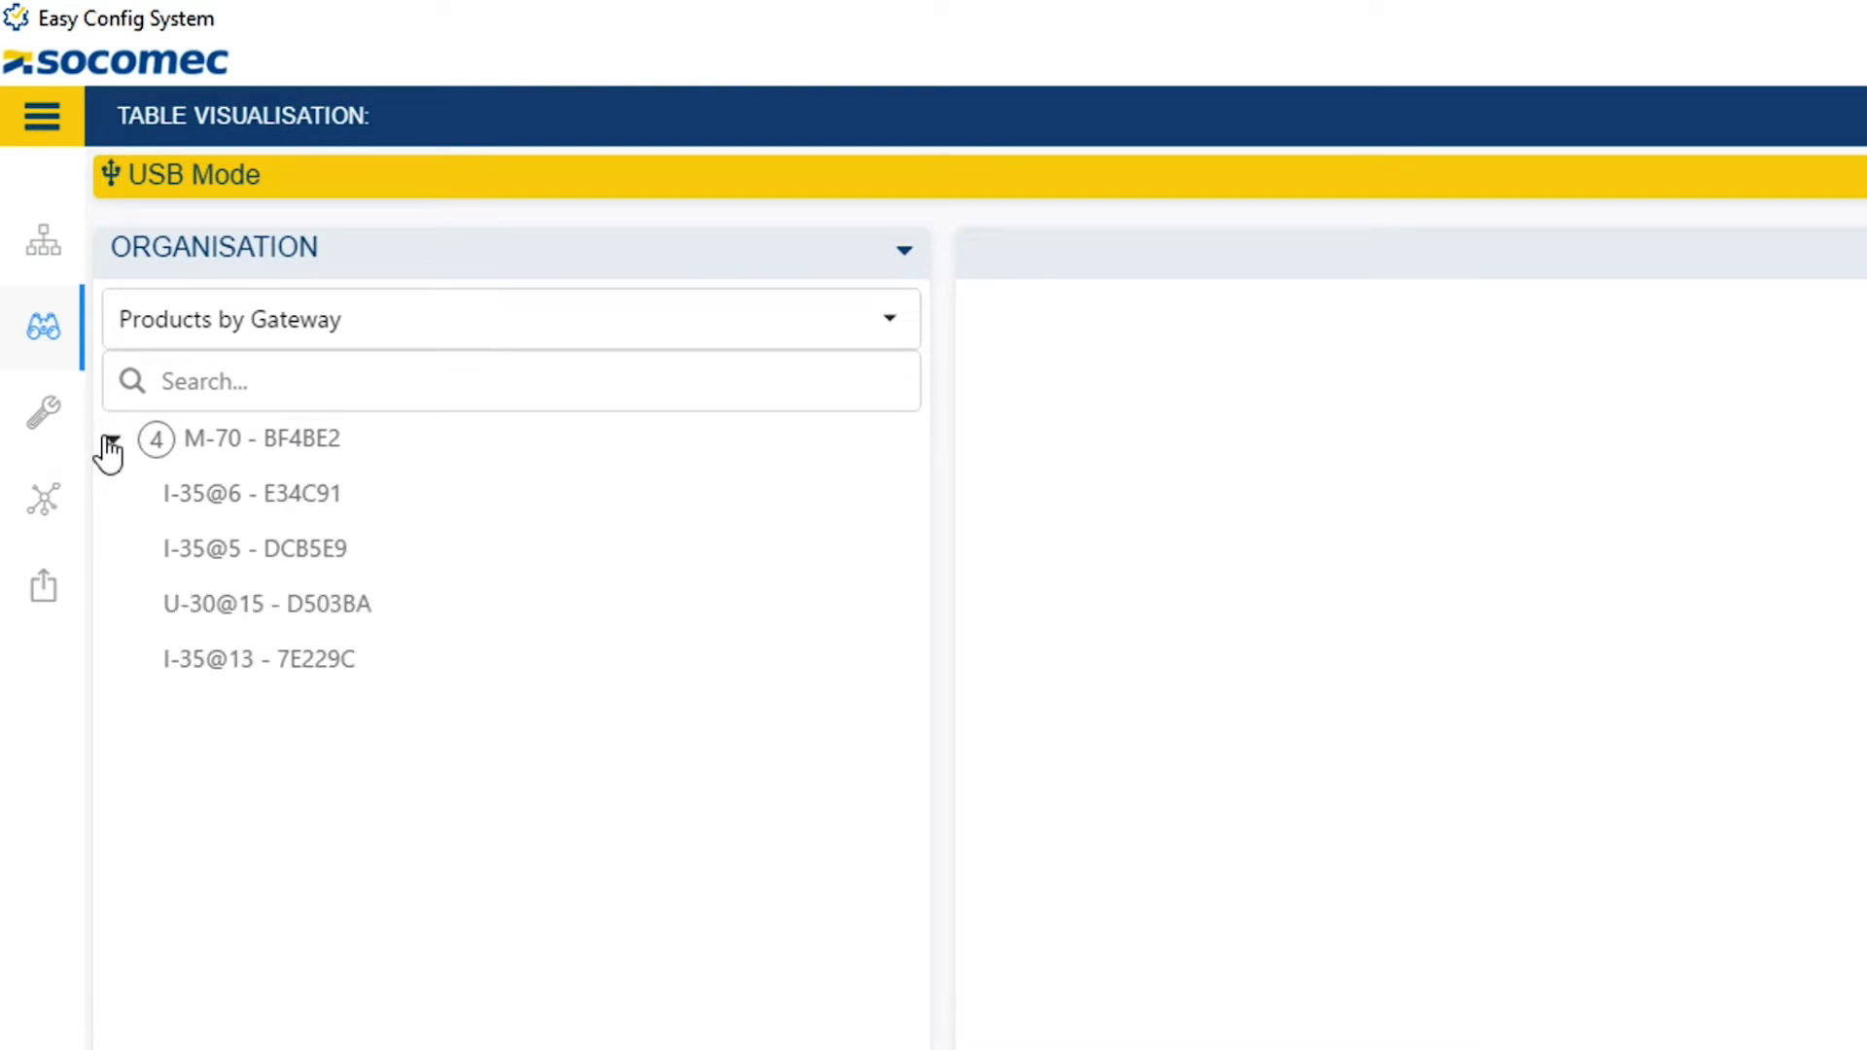
click(218, 449)
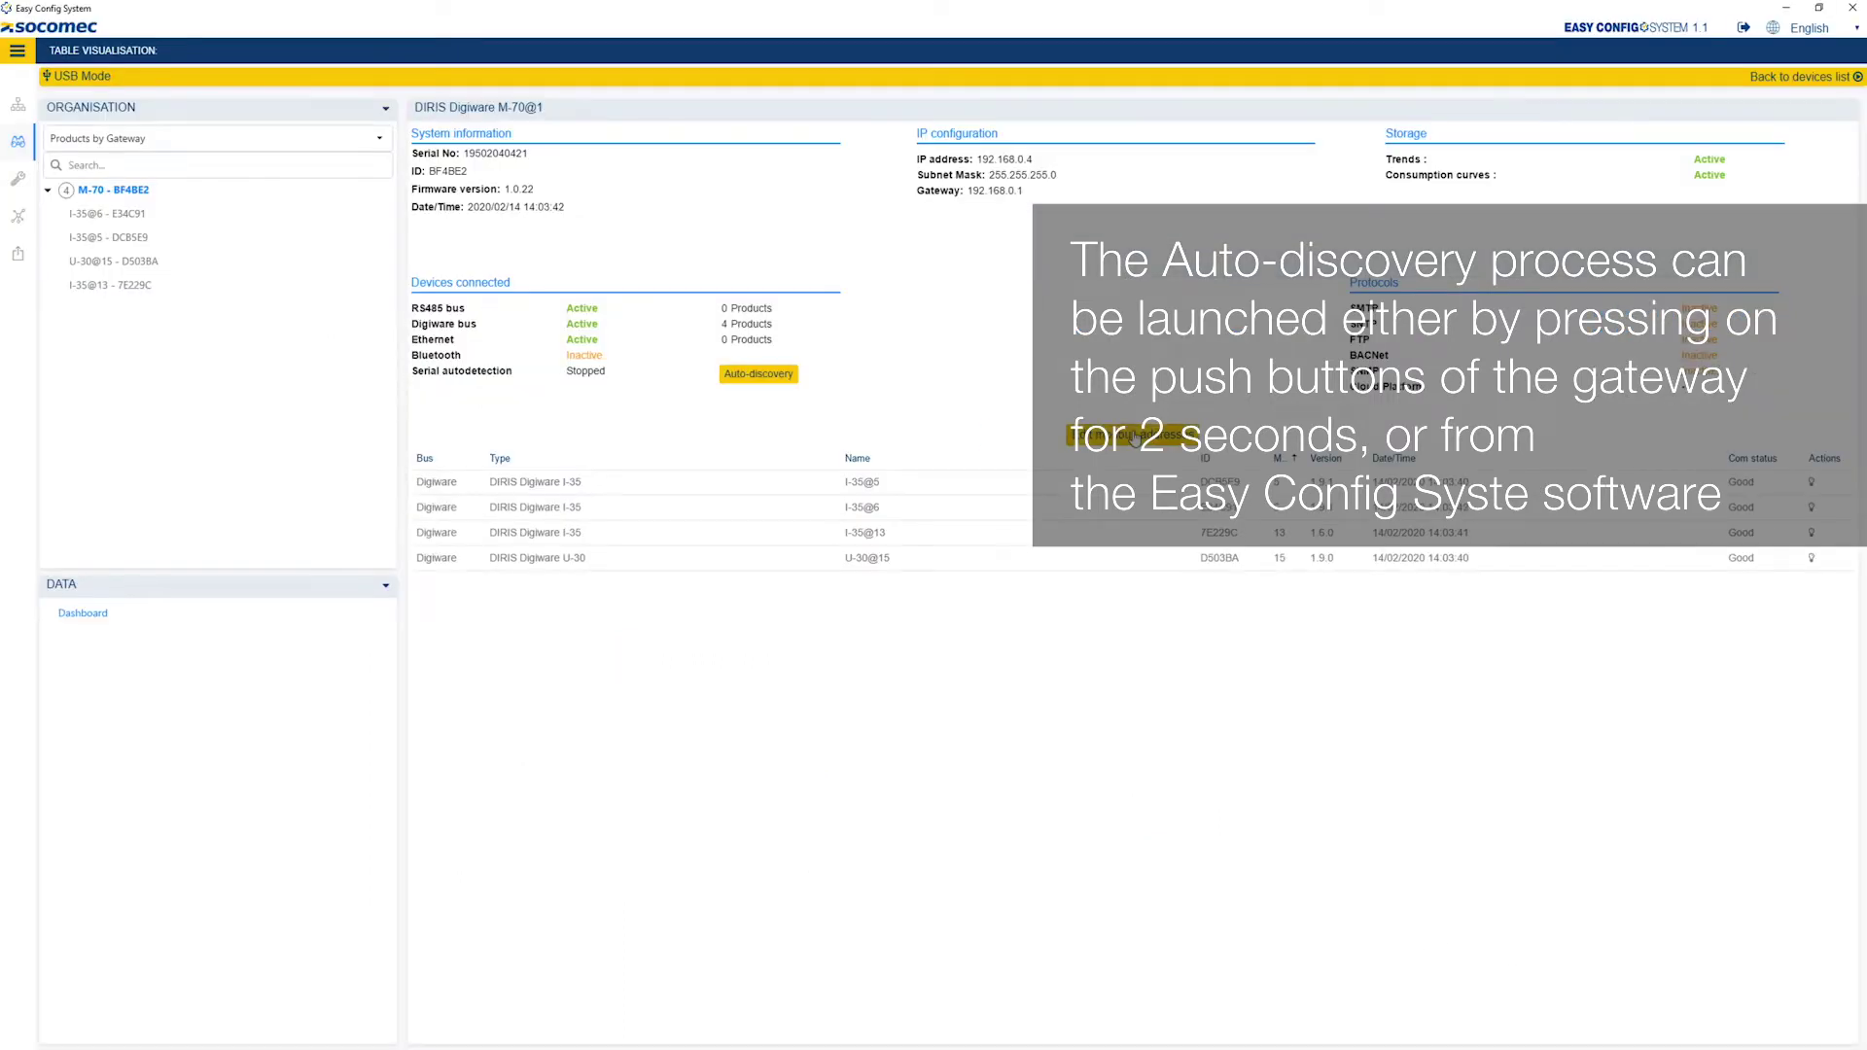
click(1134, 438)
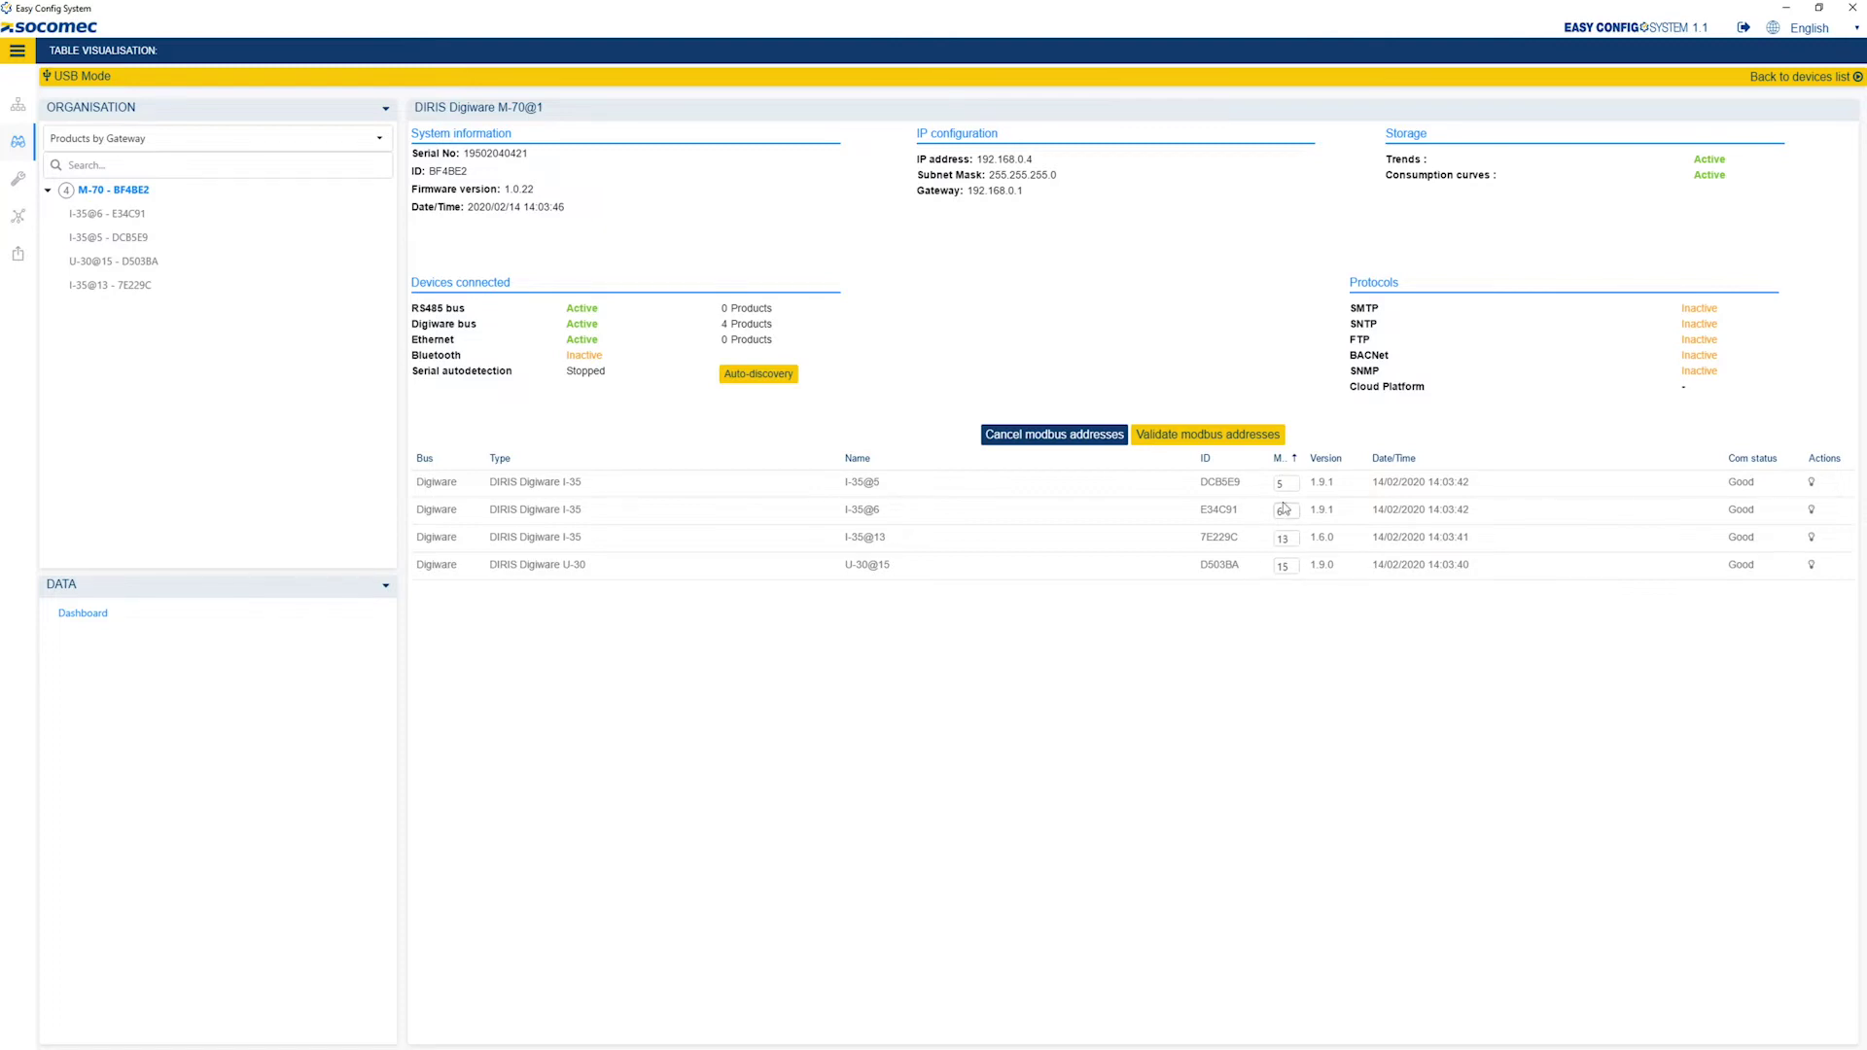
click(1065, 437)
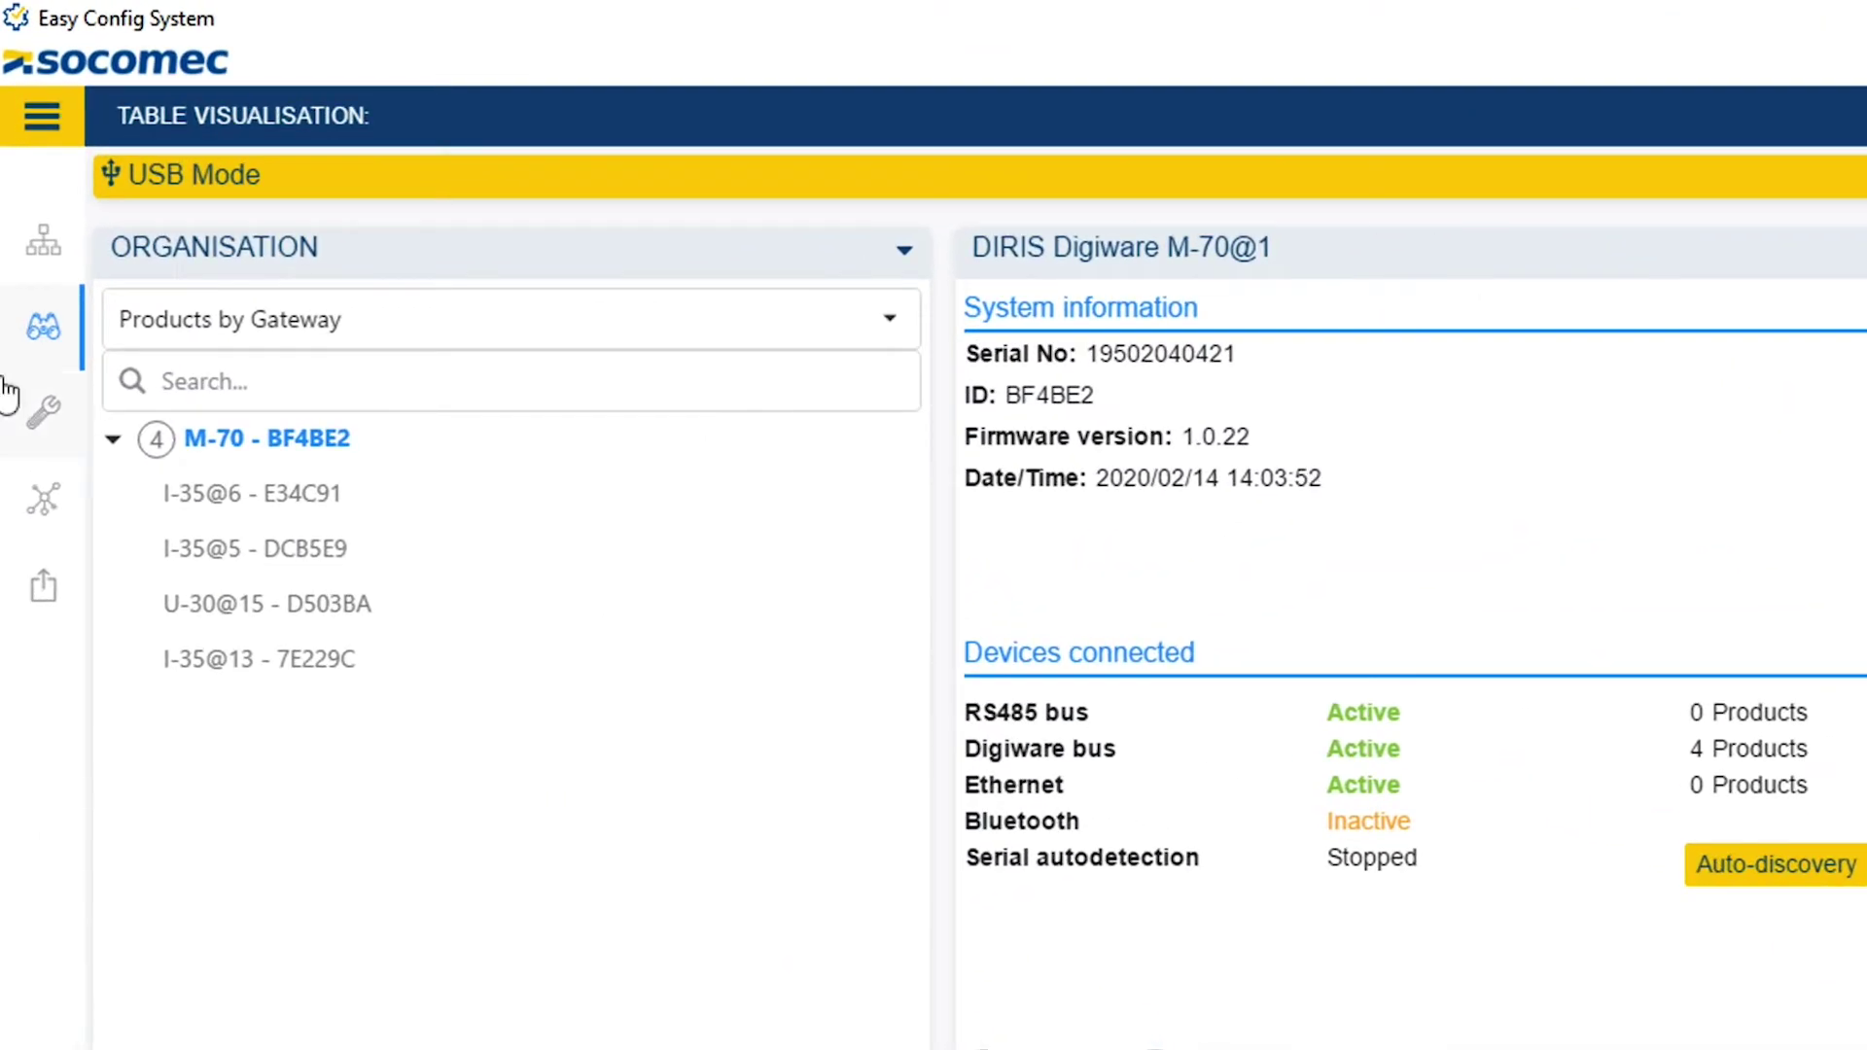
click(44, 419)
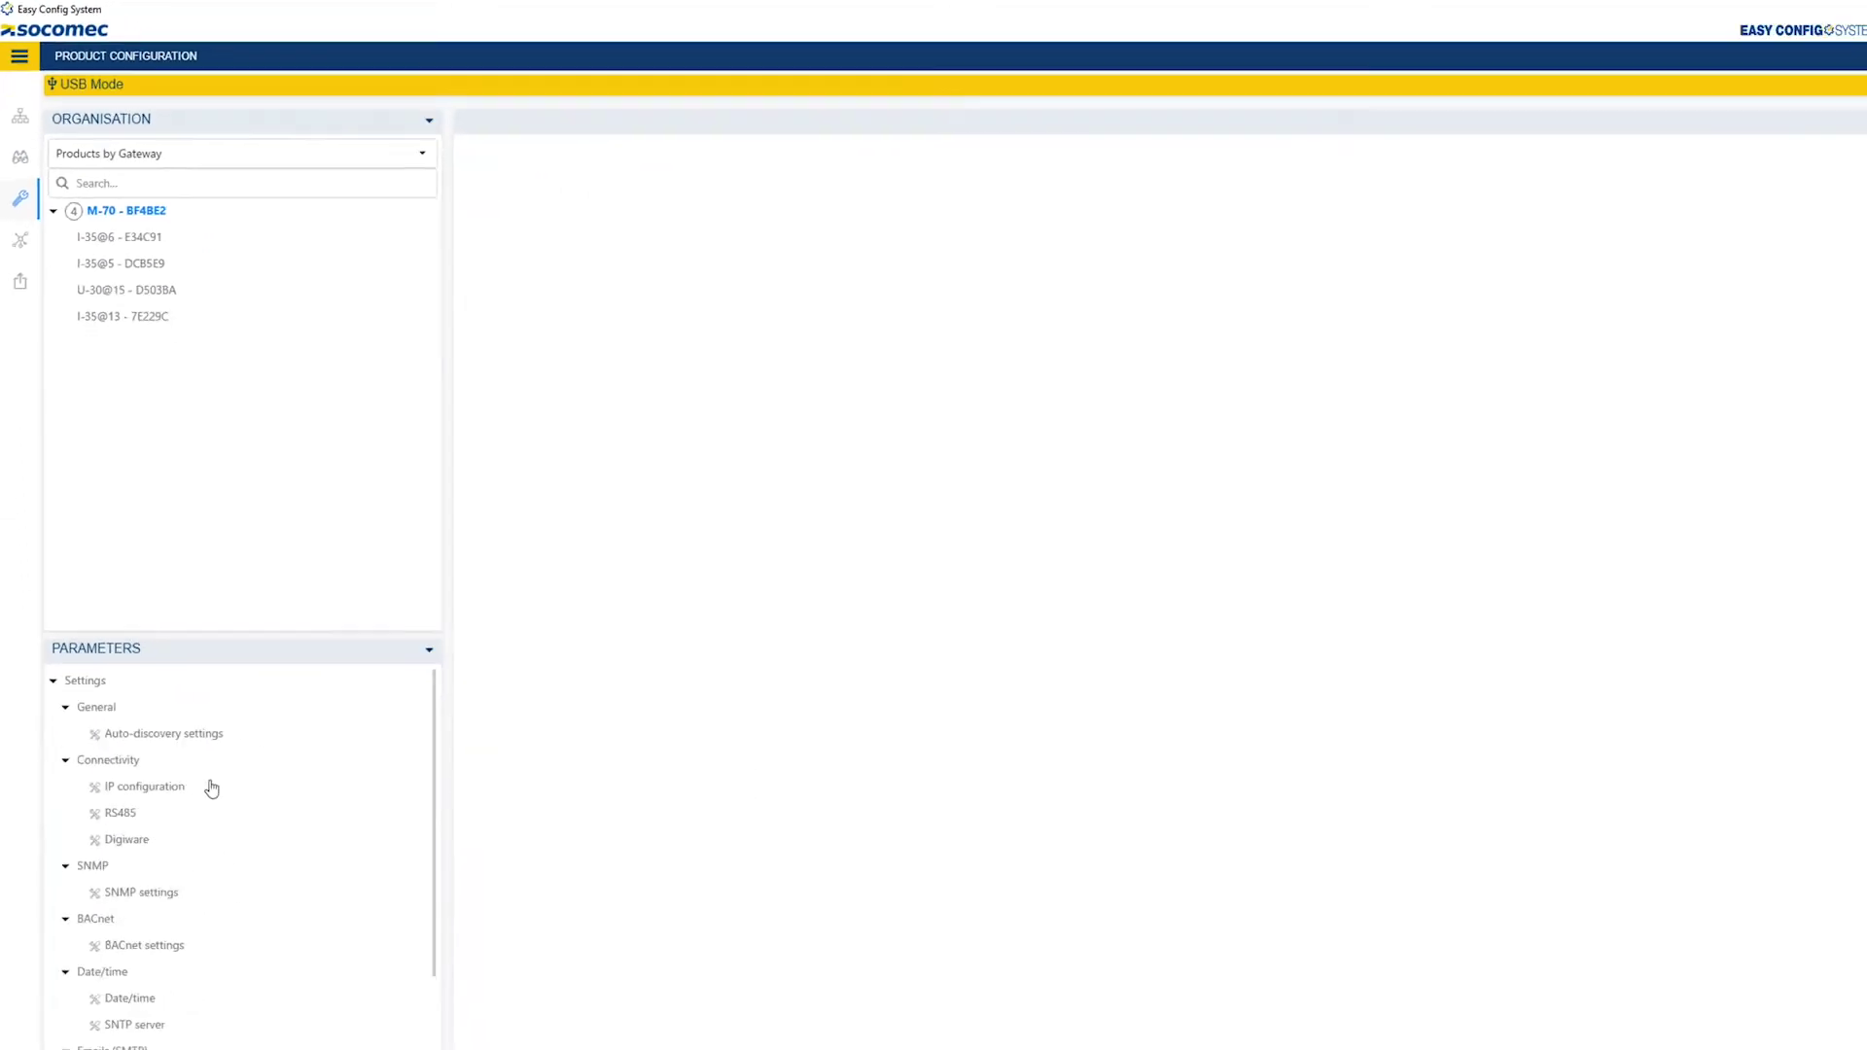
Review the M-70's auto-discovery method options without changing them.
click(188, 671)
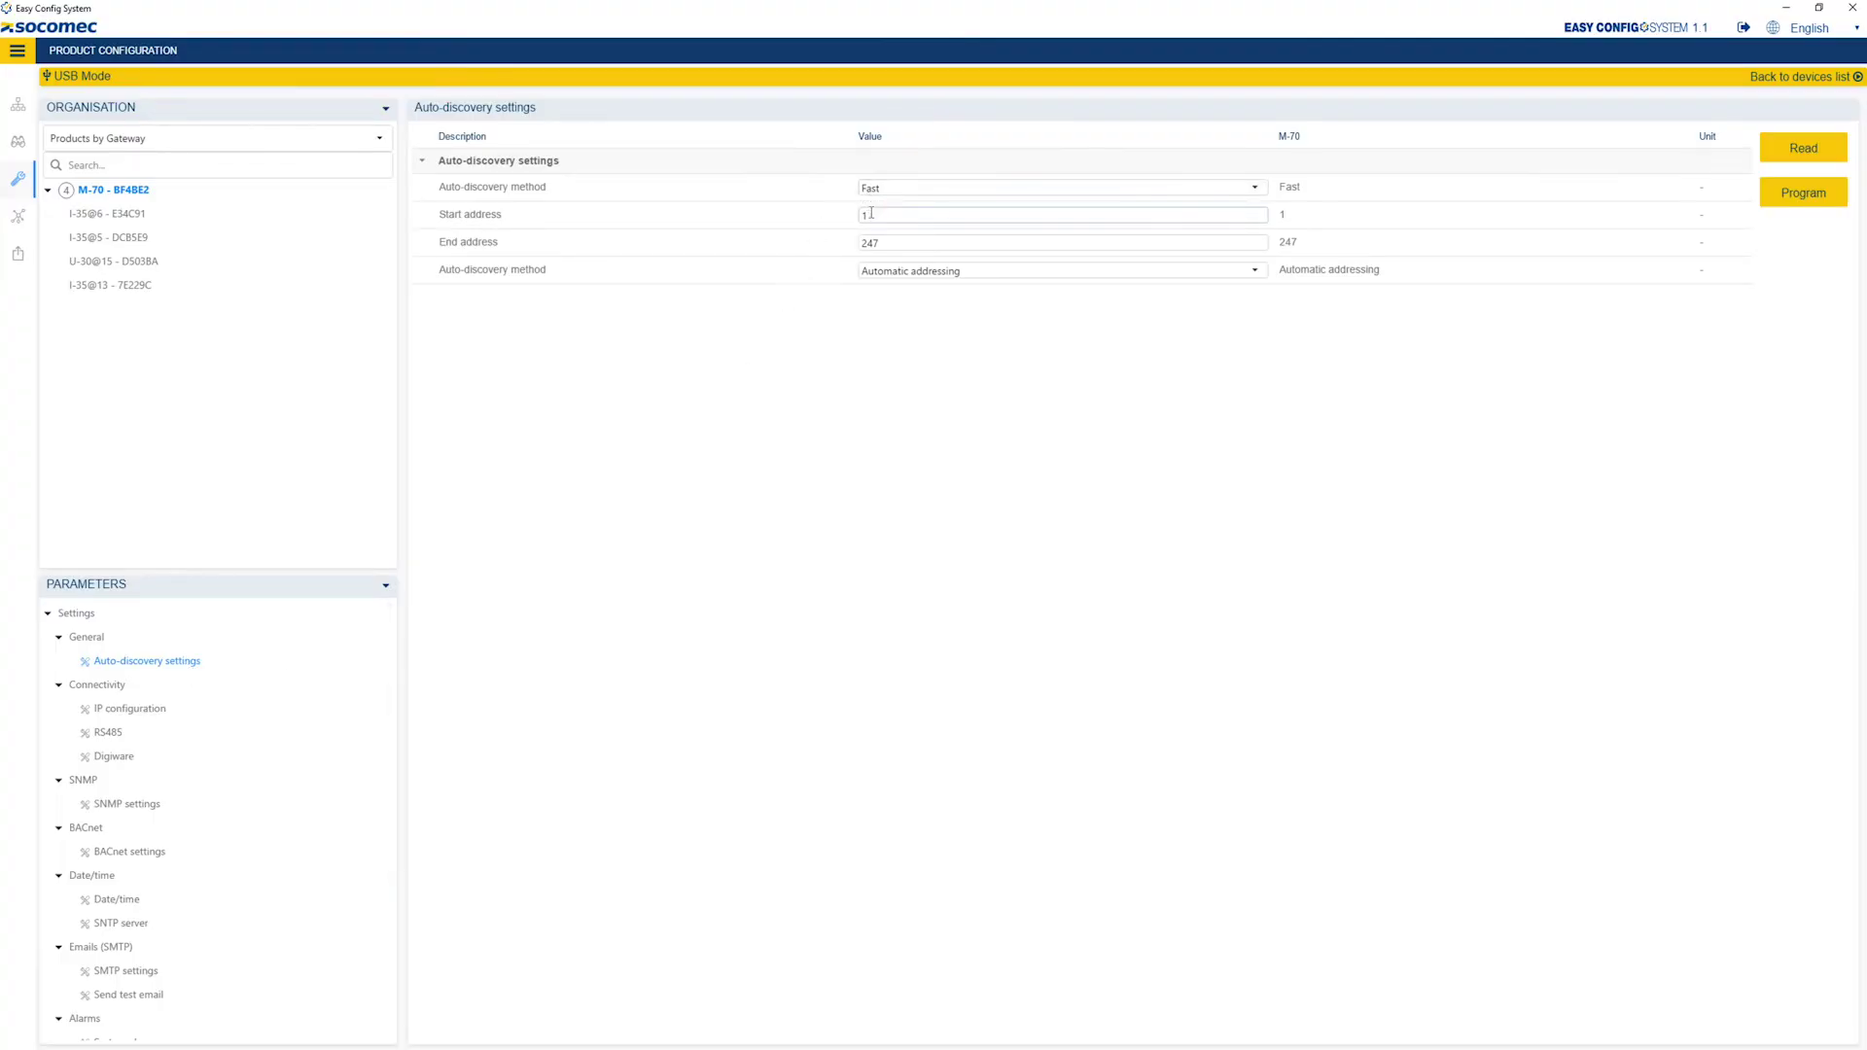
double_click(871, 272)
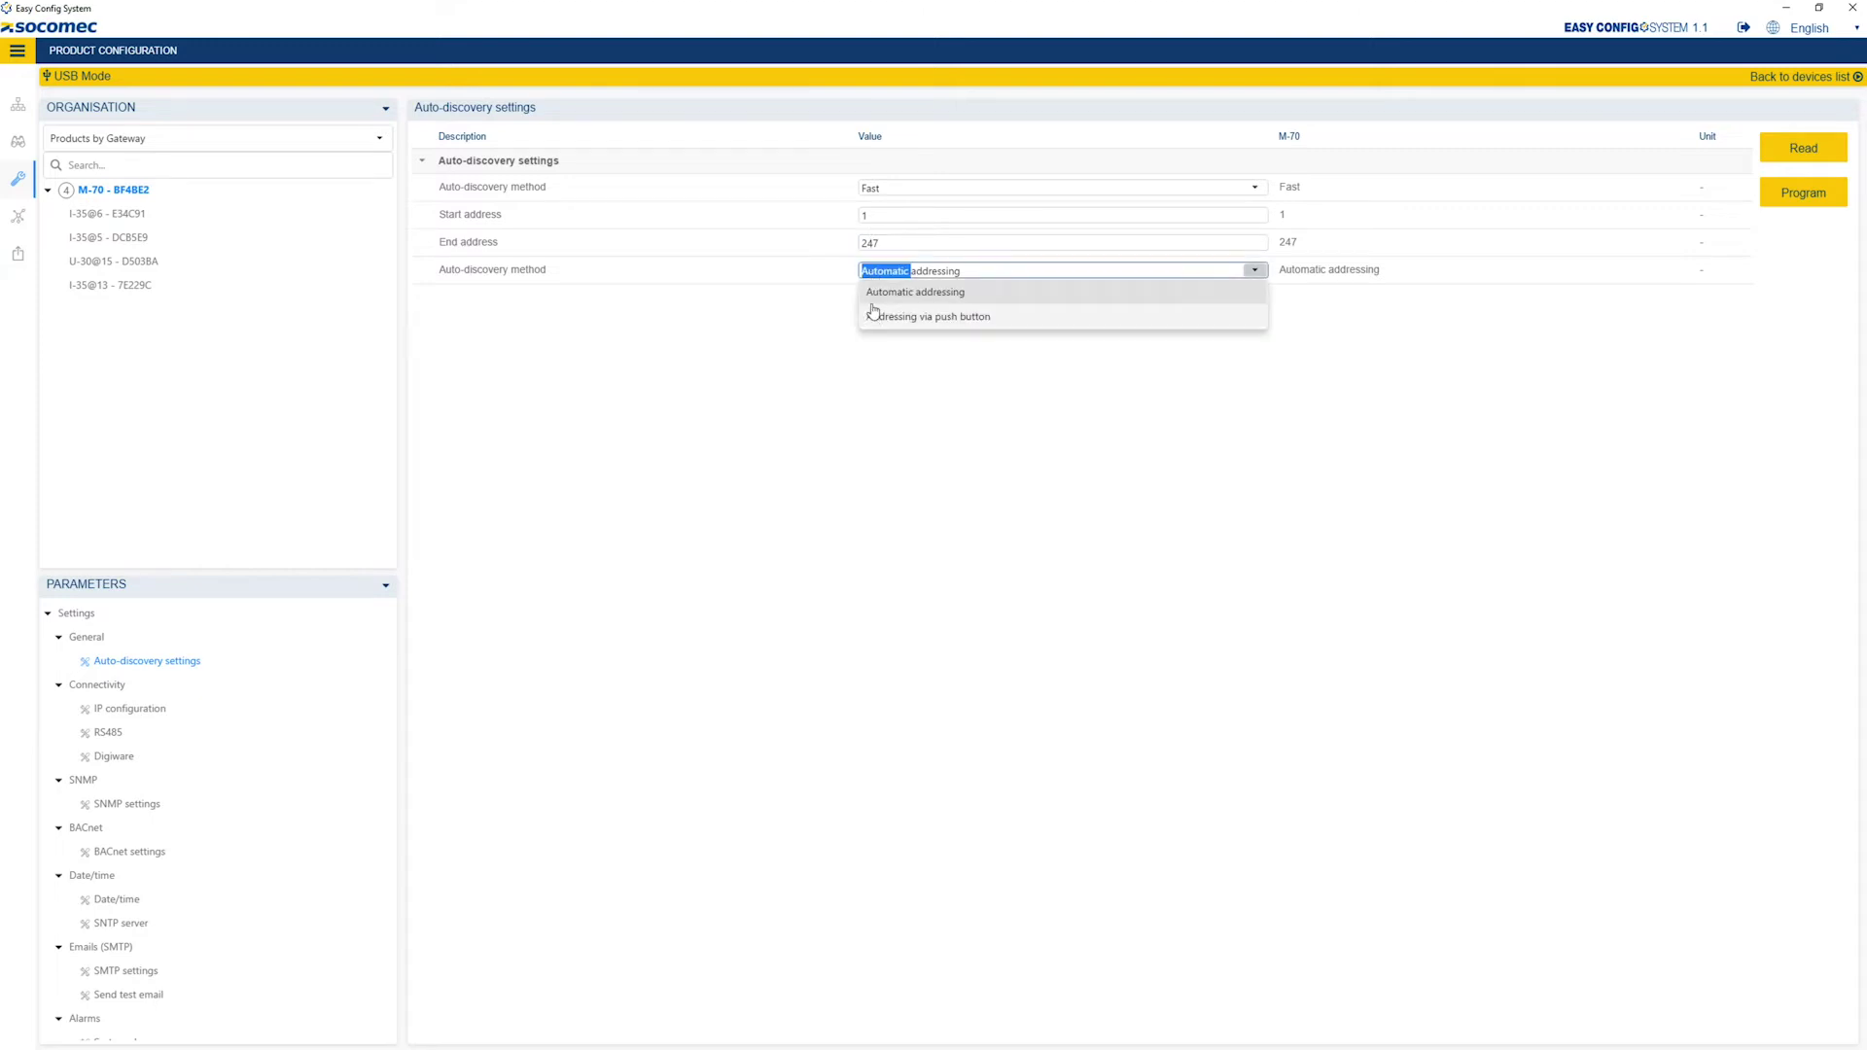
click(698, 363)
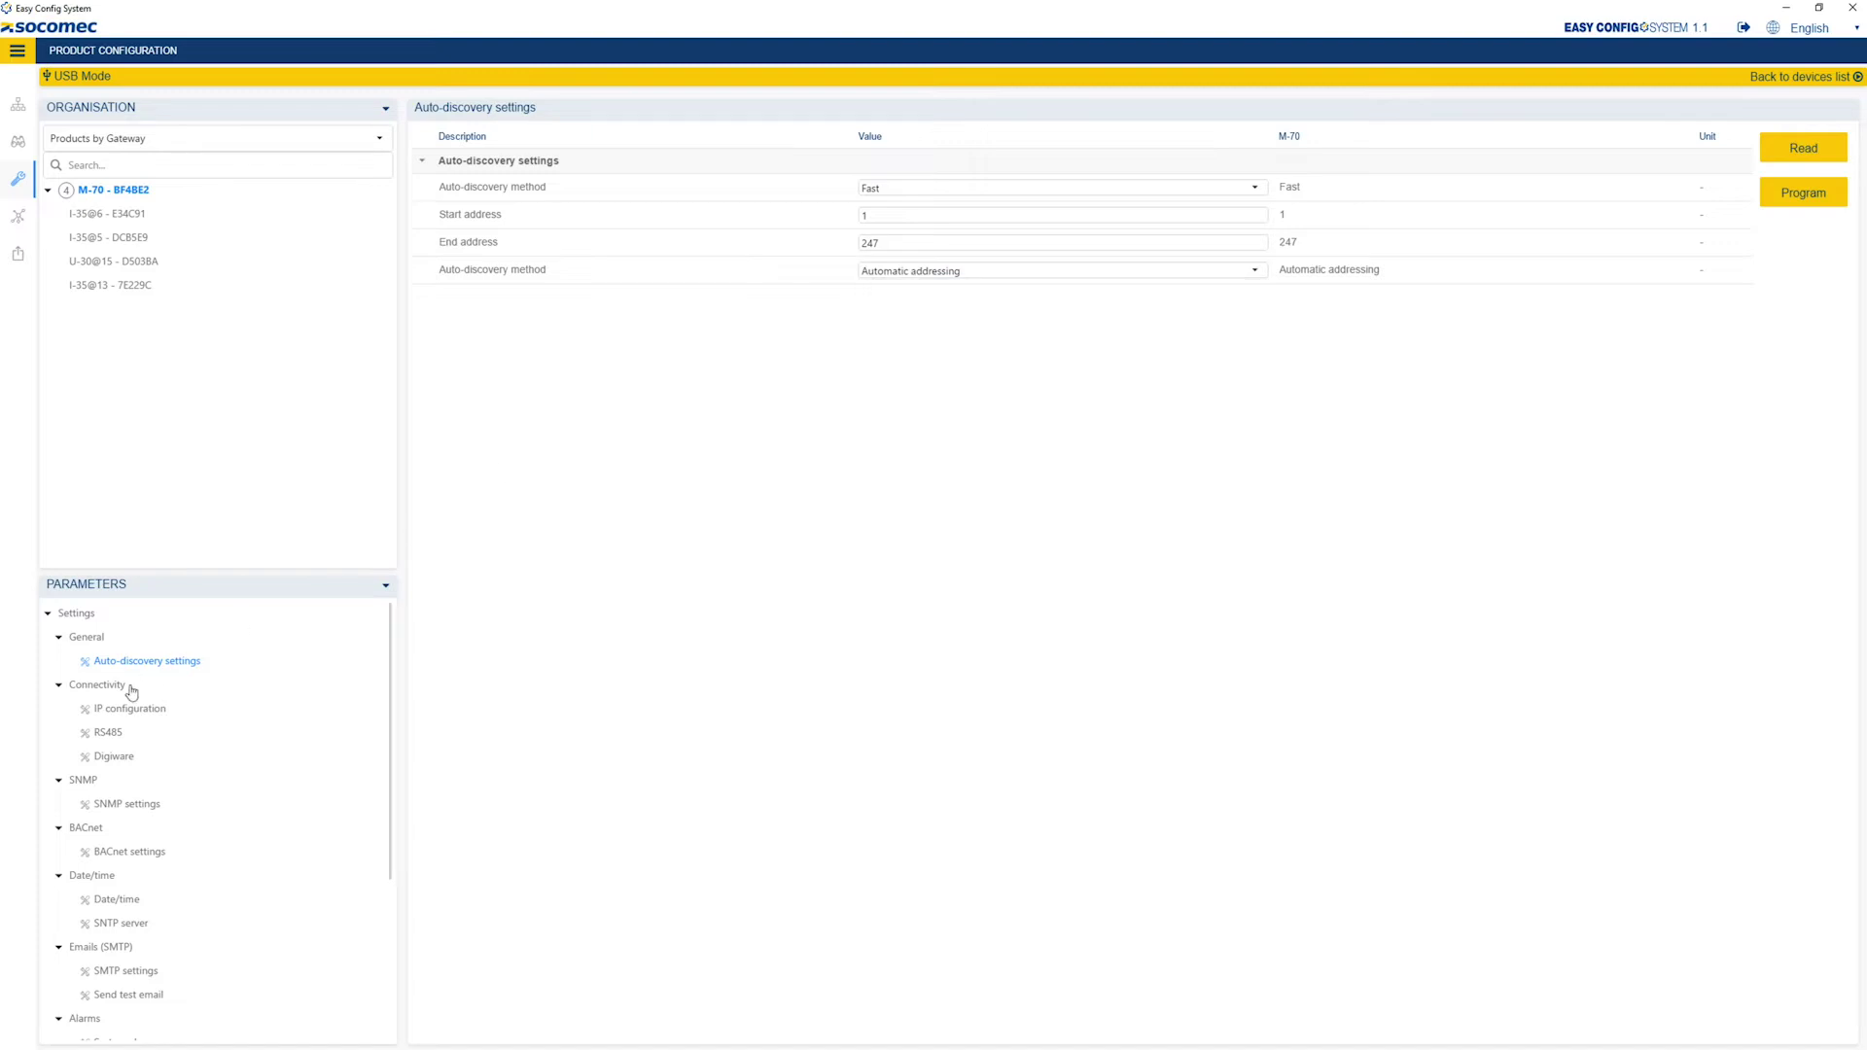
Set the M-70's IP to 172.23.24.112, mask 255.255.0.0 and gateway 172.23.13.1.
click(109, 716)
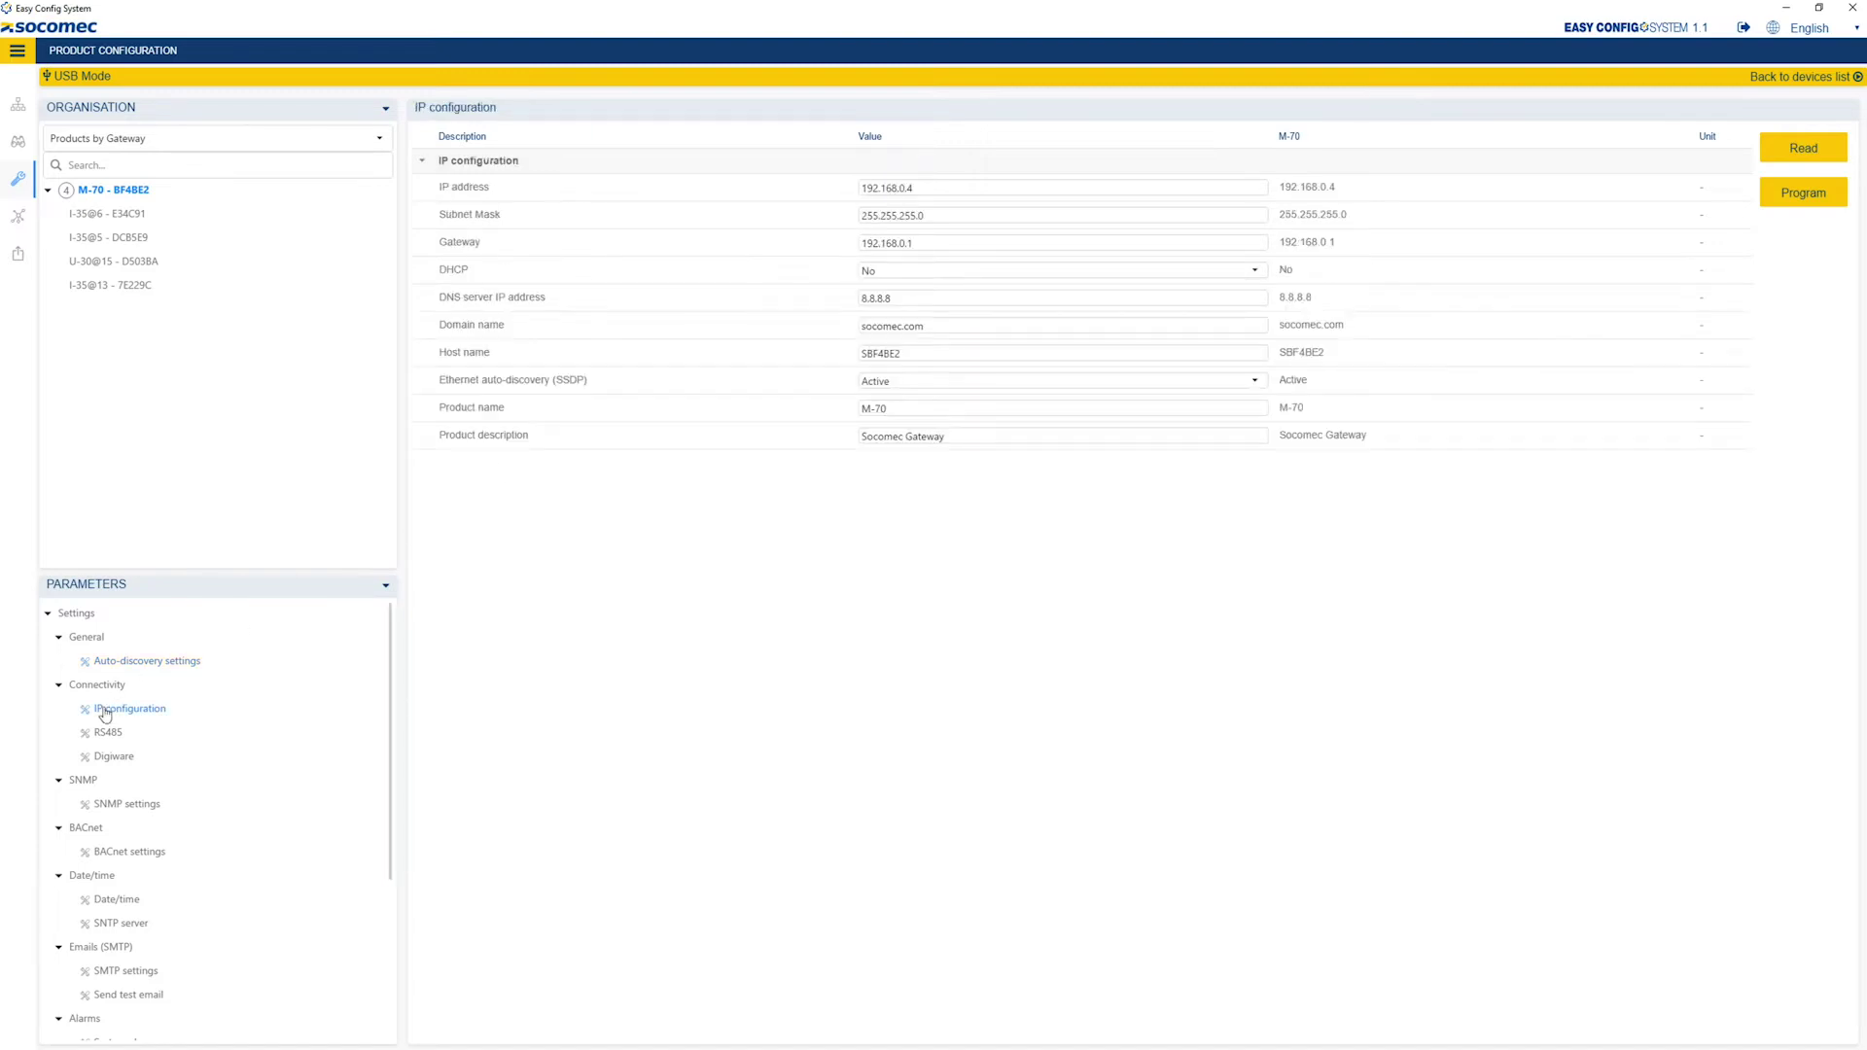
drag(922, 187, 859, 183)
text(172.23.24.112)
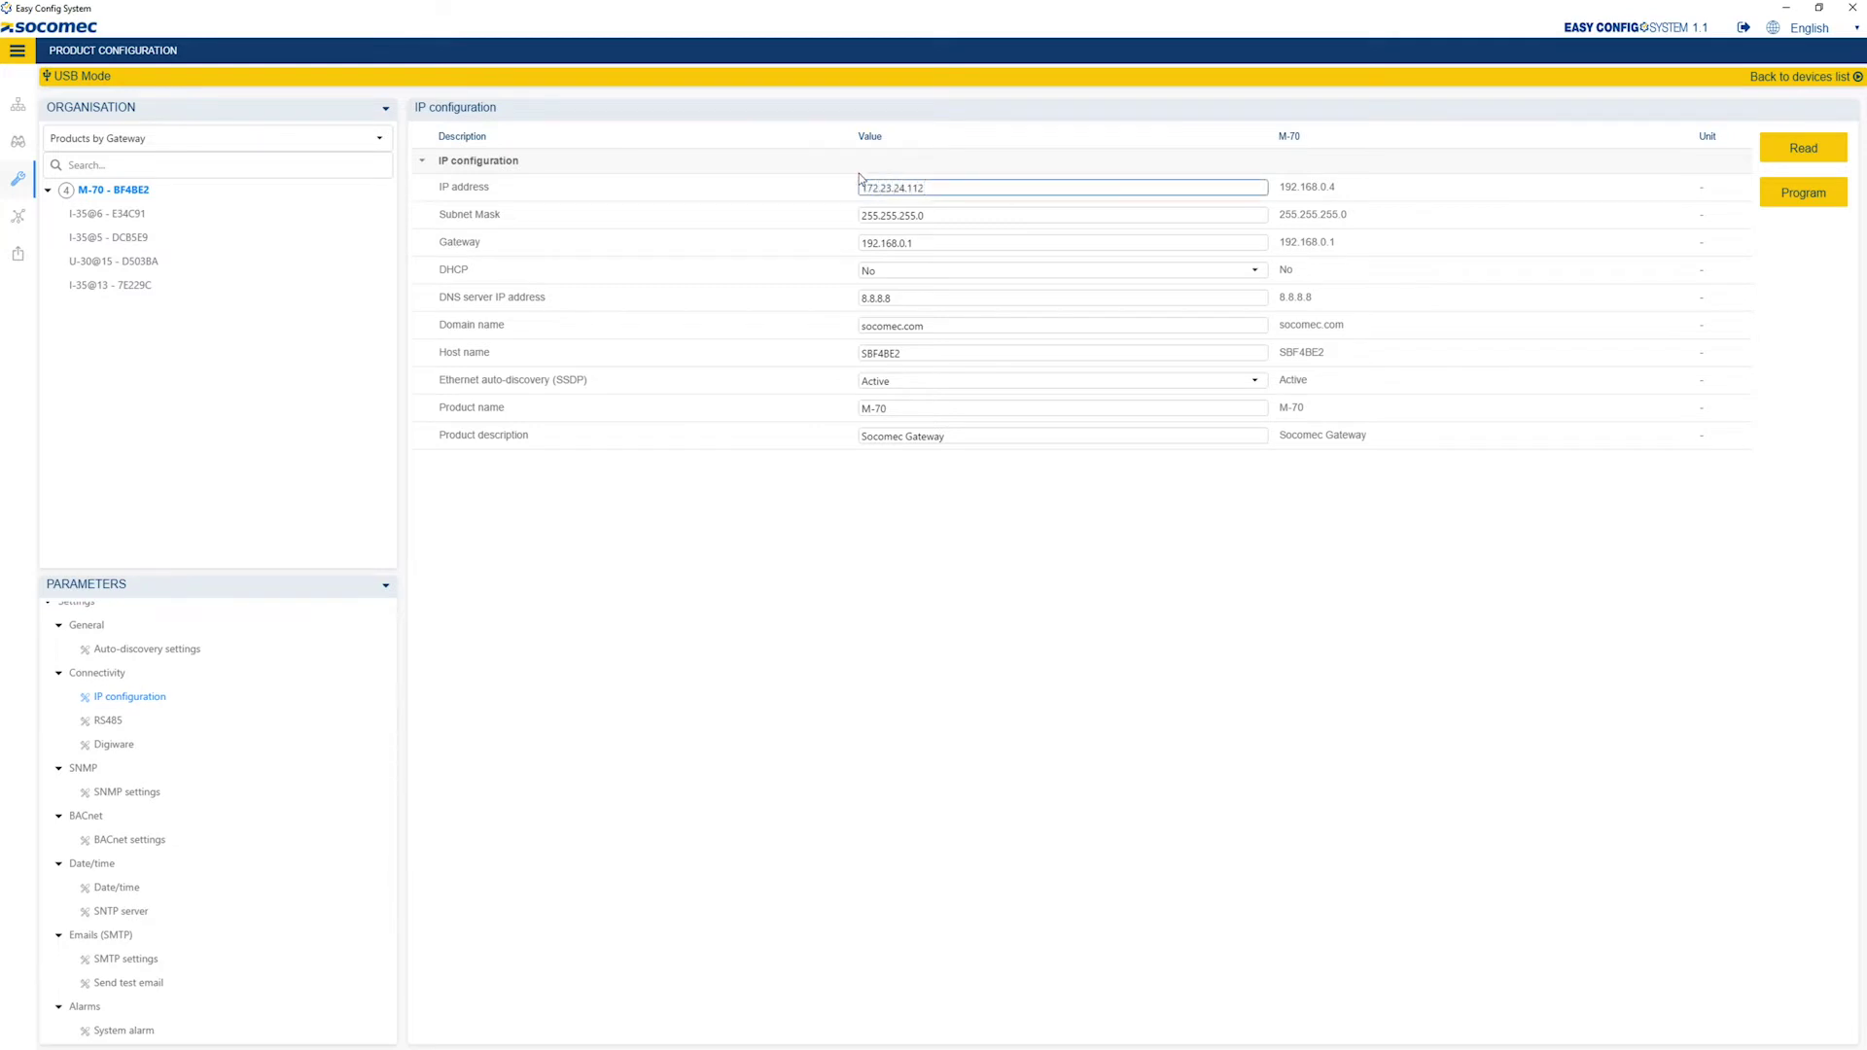
drag(926, 215, 906, 215)
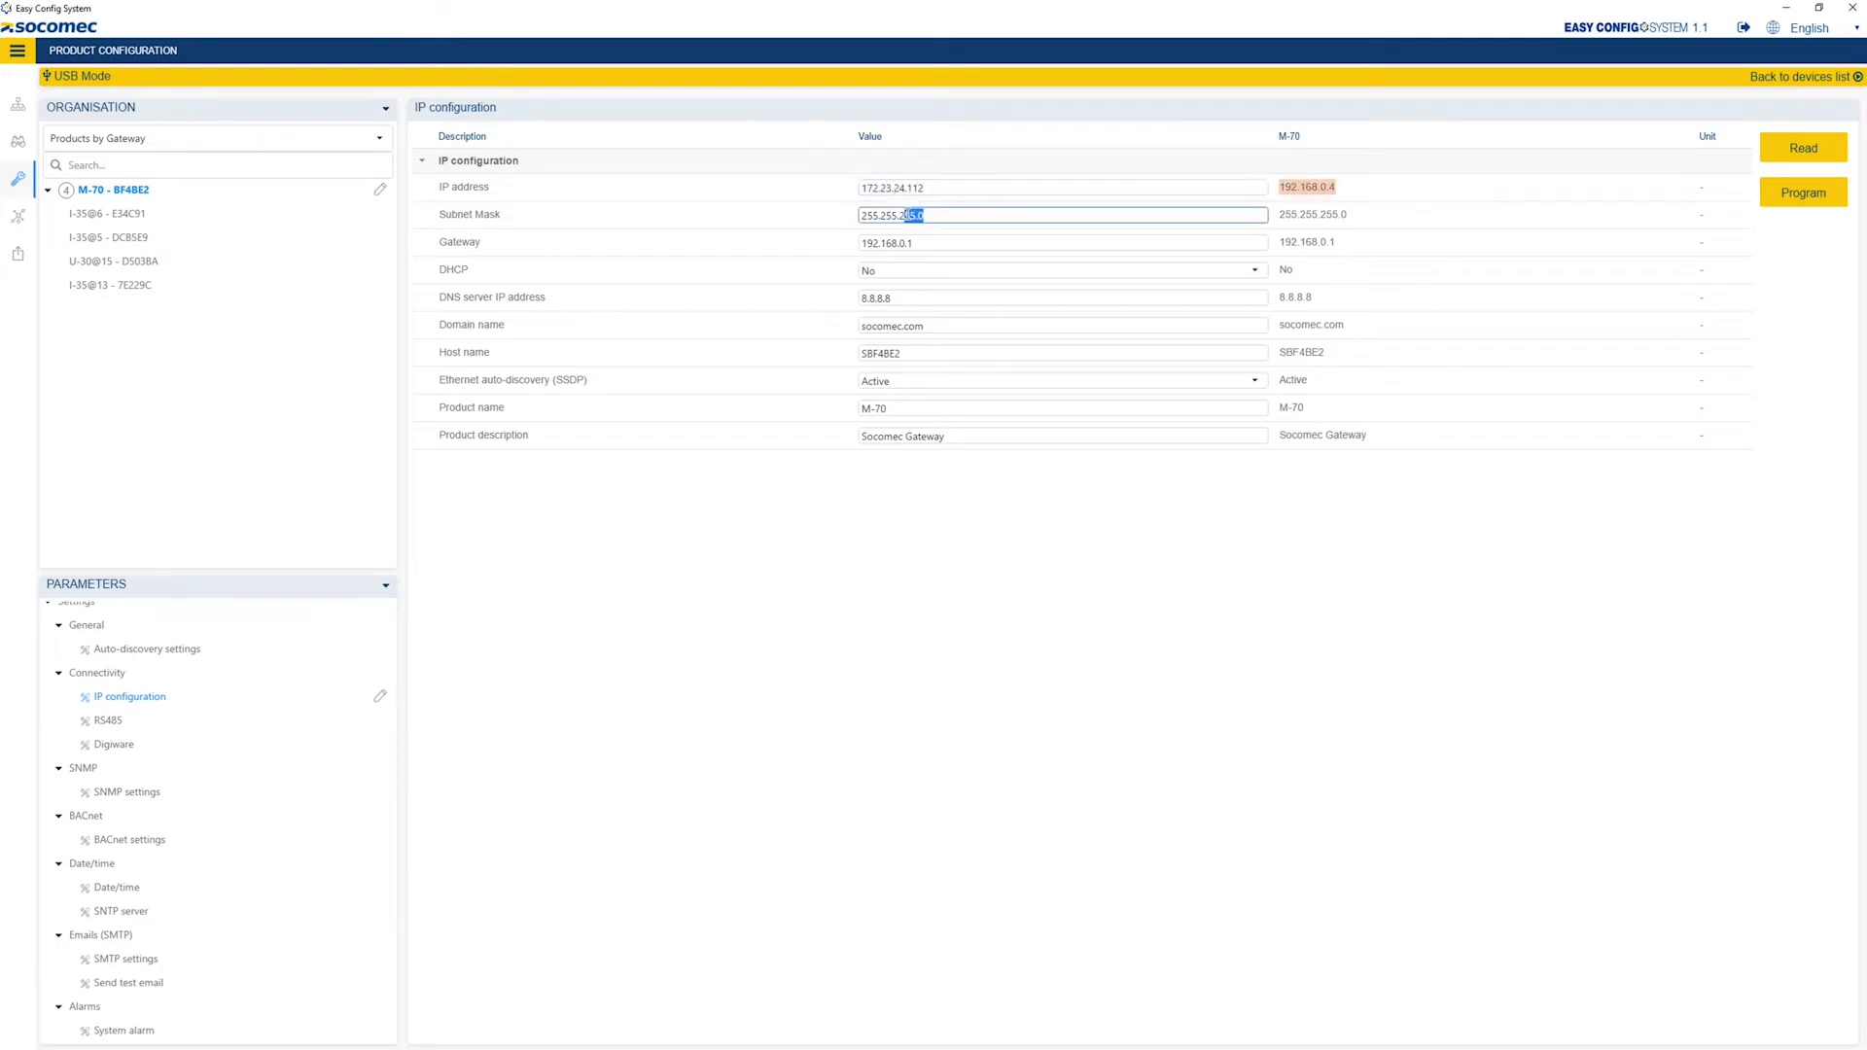
text(0)
key(Tab)
text(1)
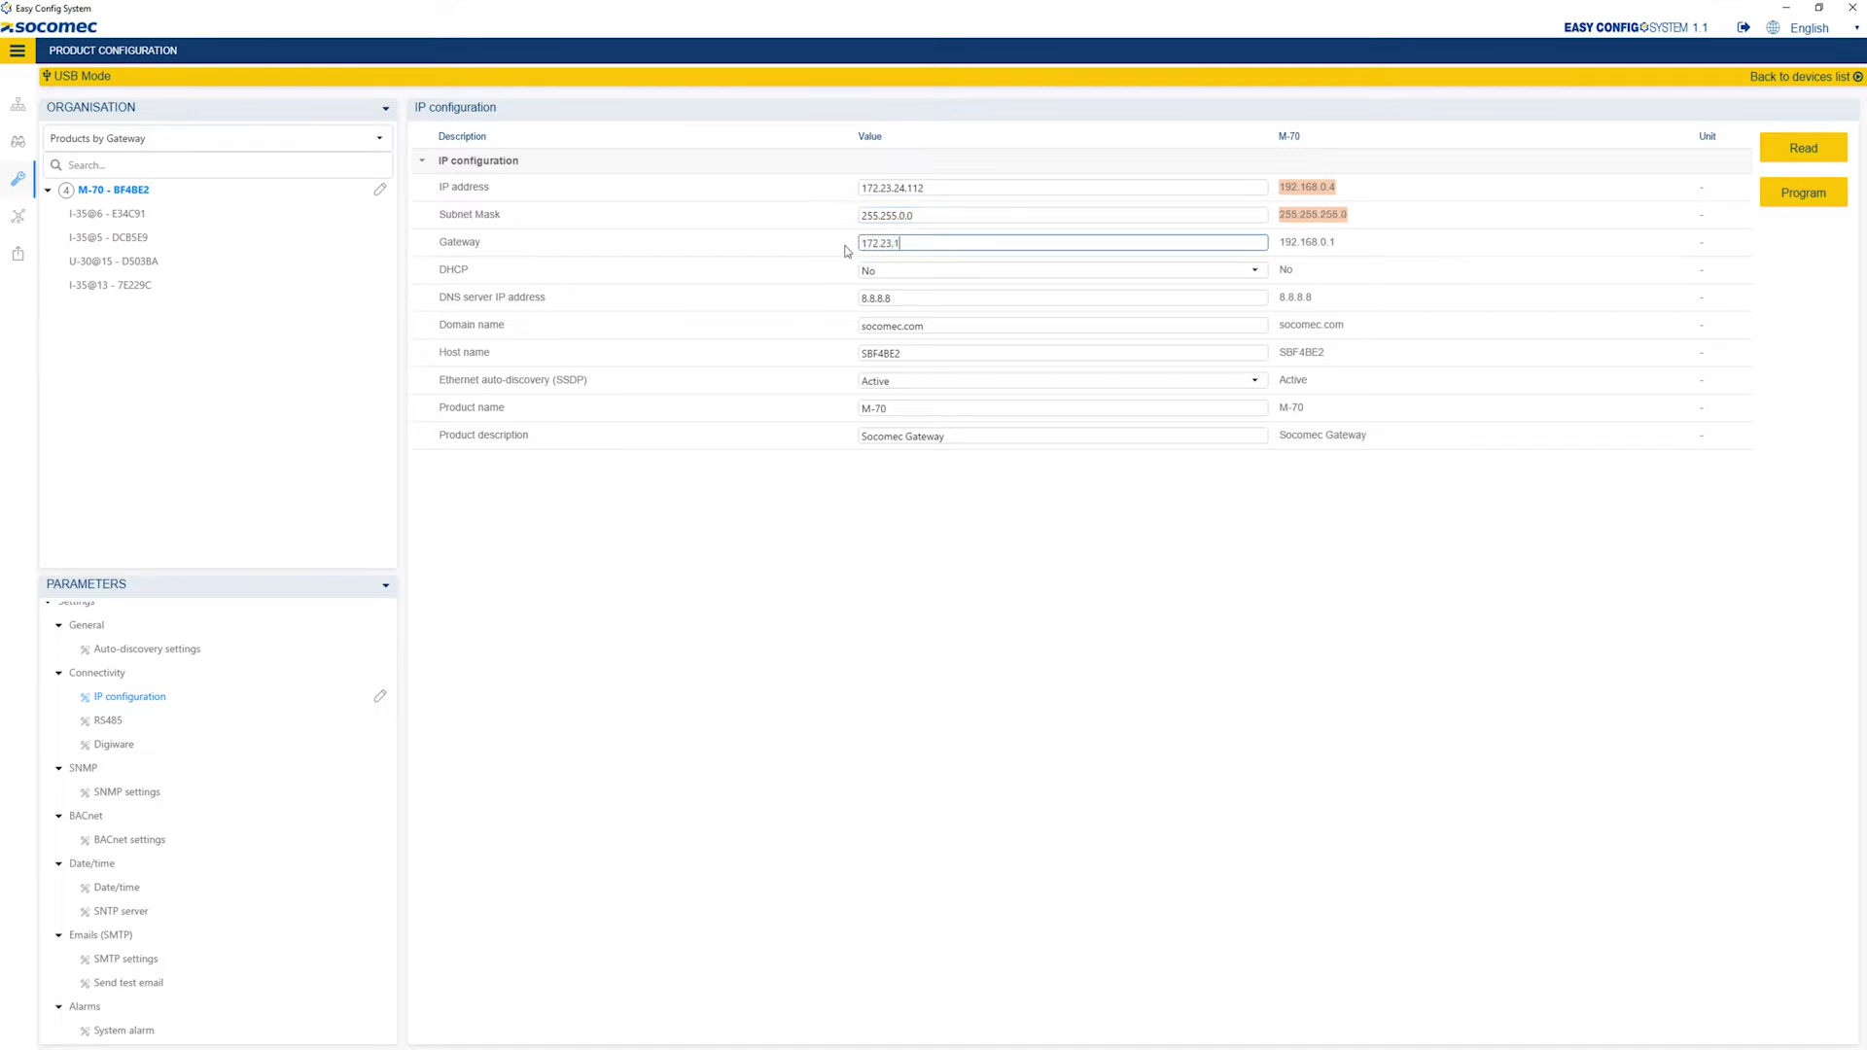
click(989, 601)
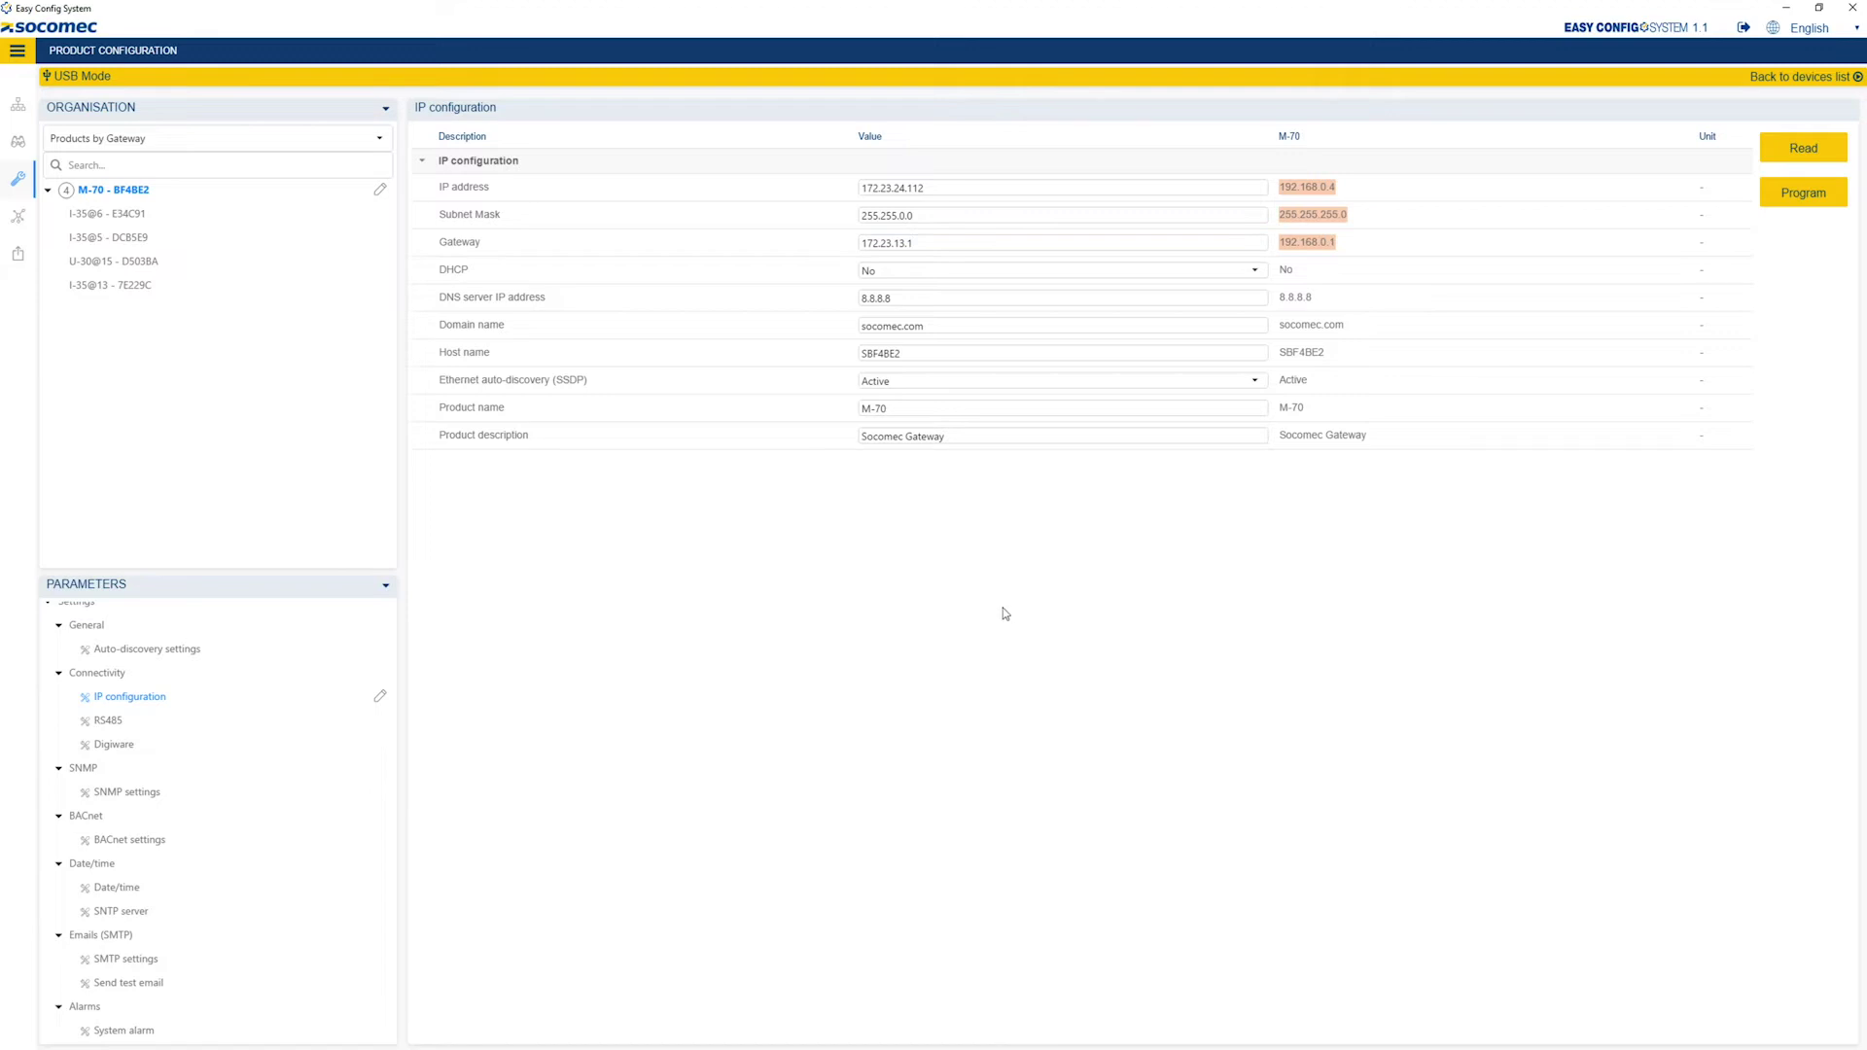
scroll(141, 710, down, 4)
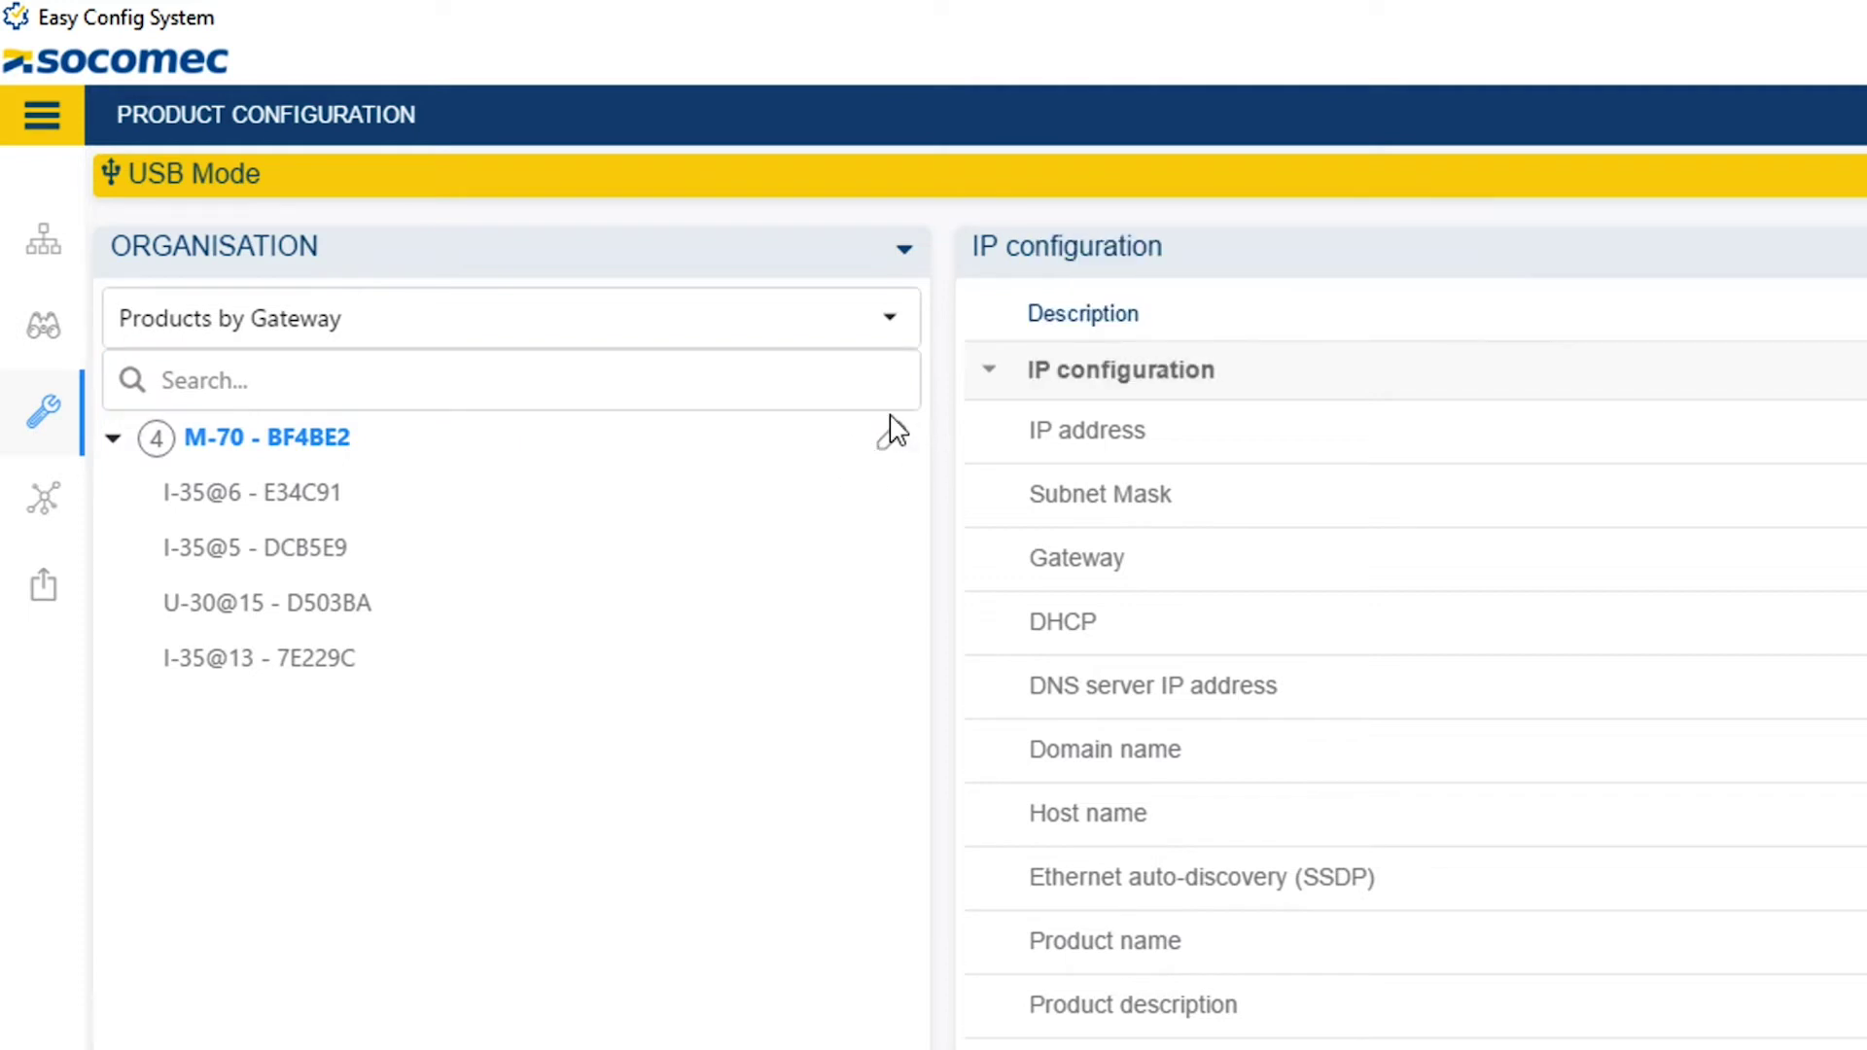
Set U-30@15's trend integration period to 10 Minutes, then select the I-35@6 meter.
click(300, 623)
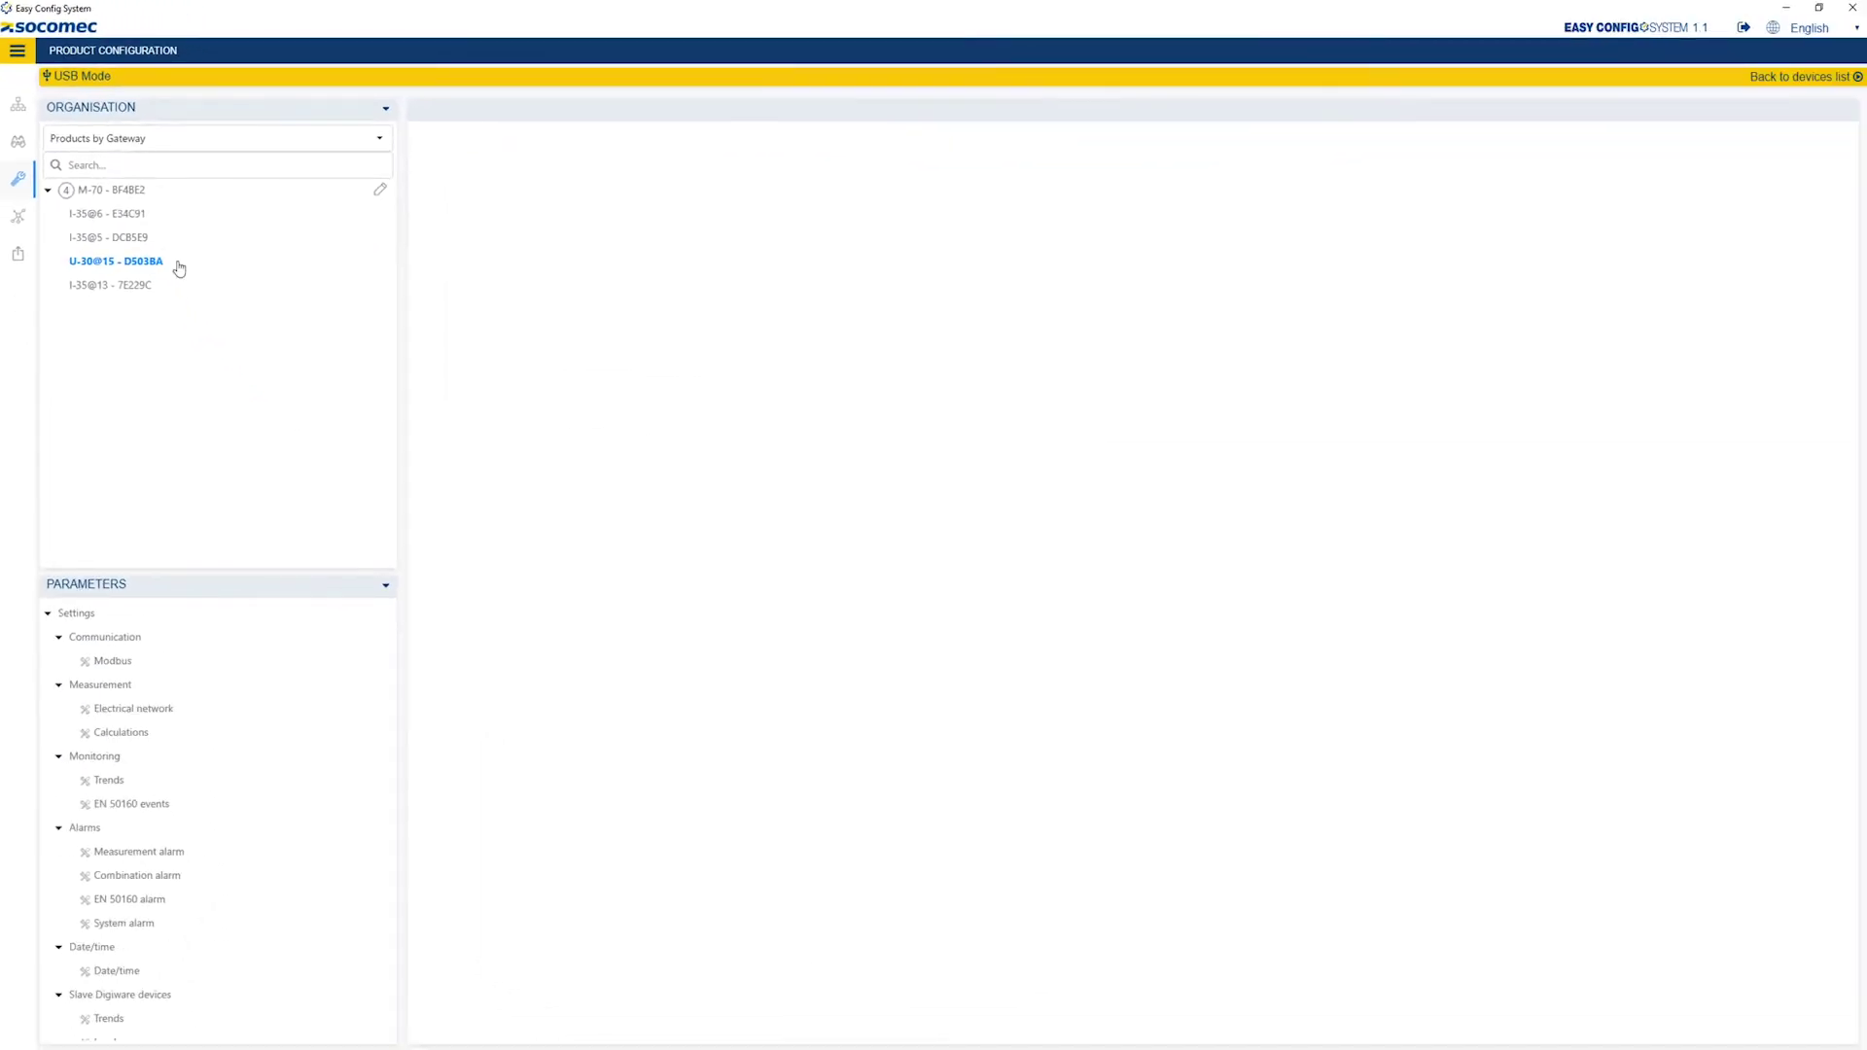
click(122, 713)
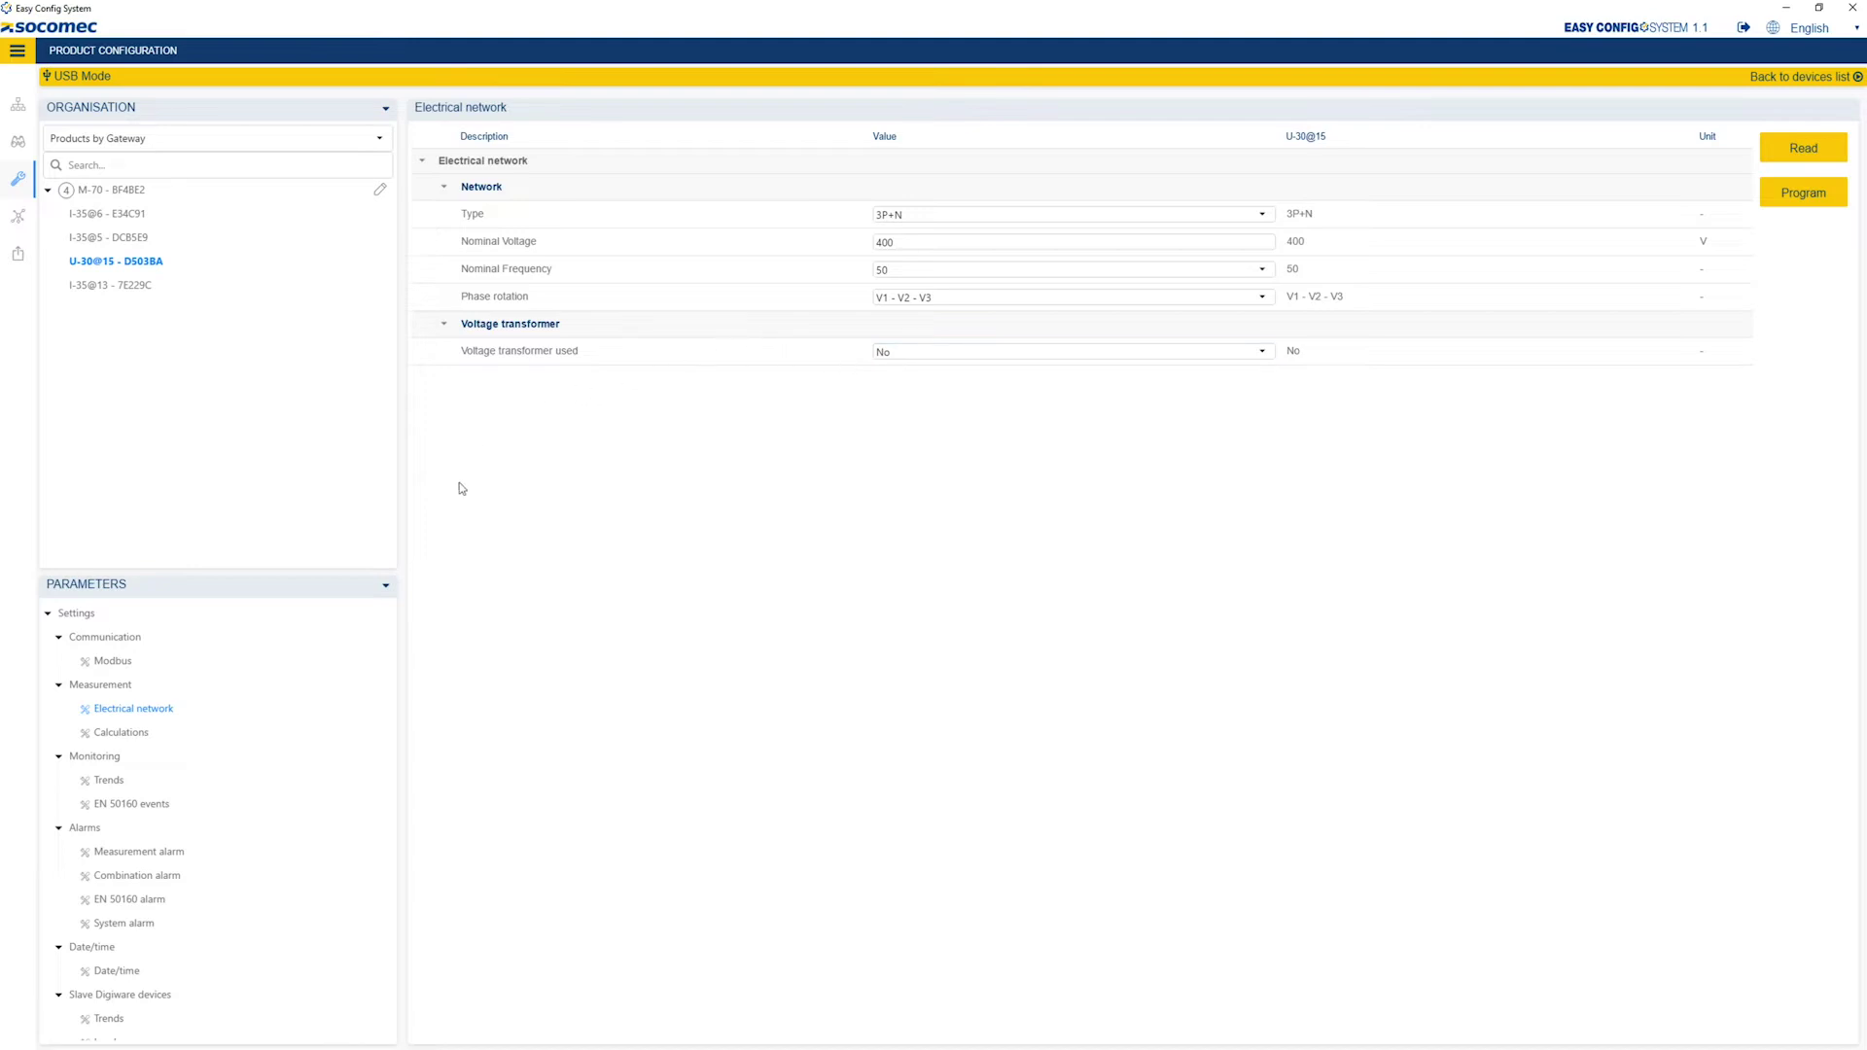
click(121, 735)
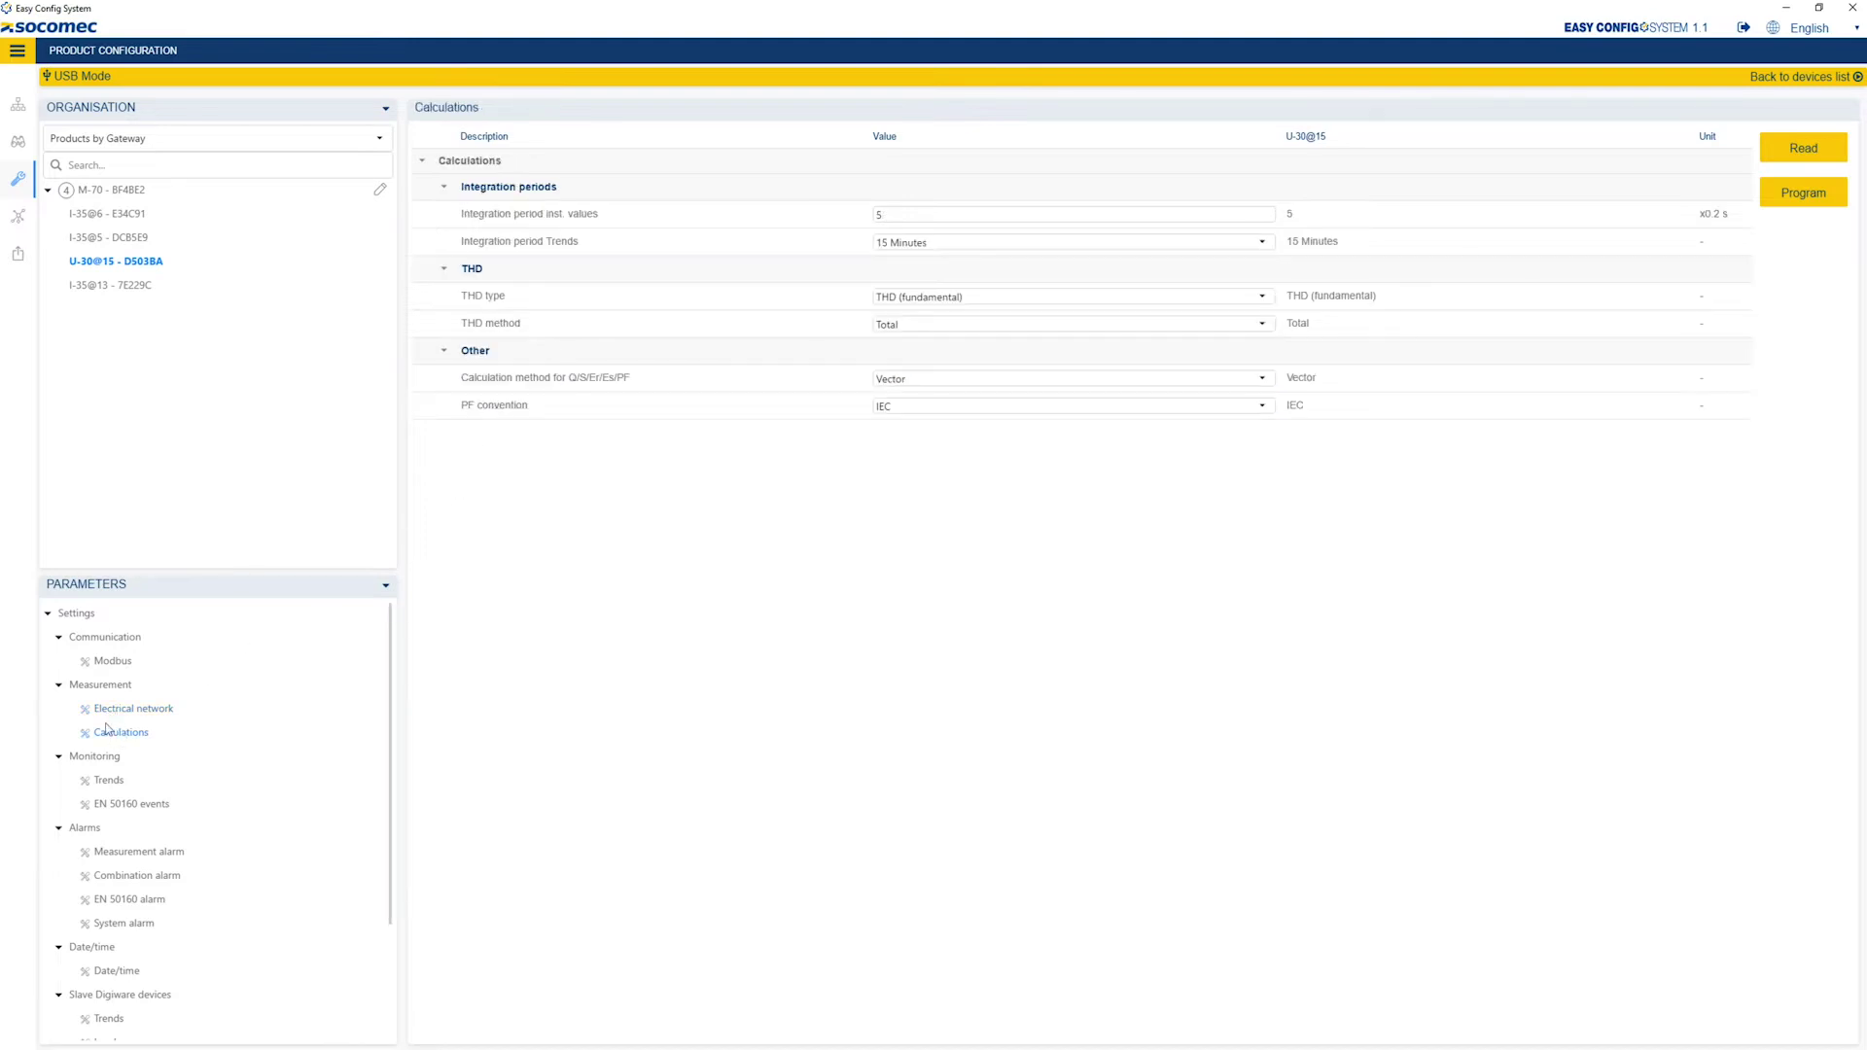
click(932, 245)
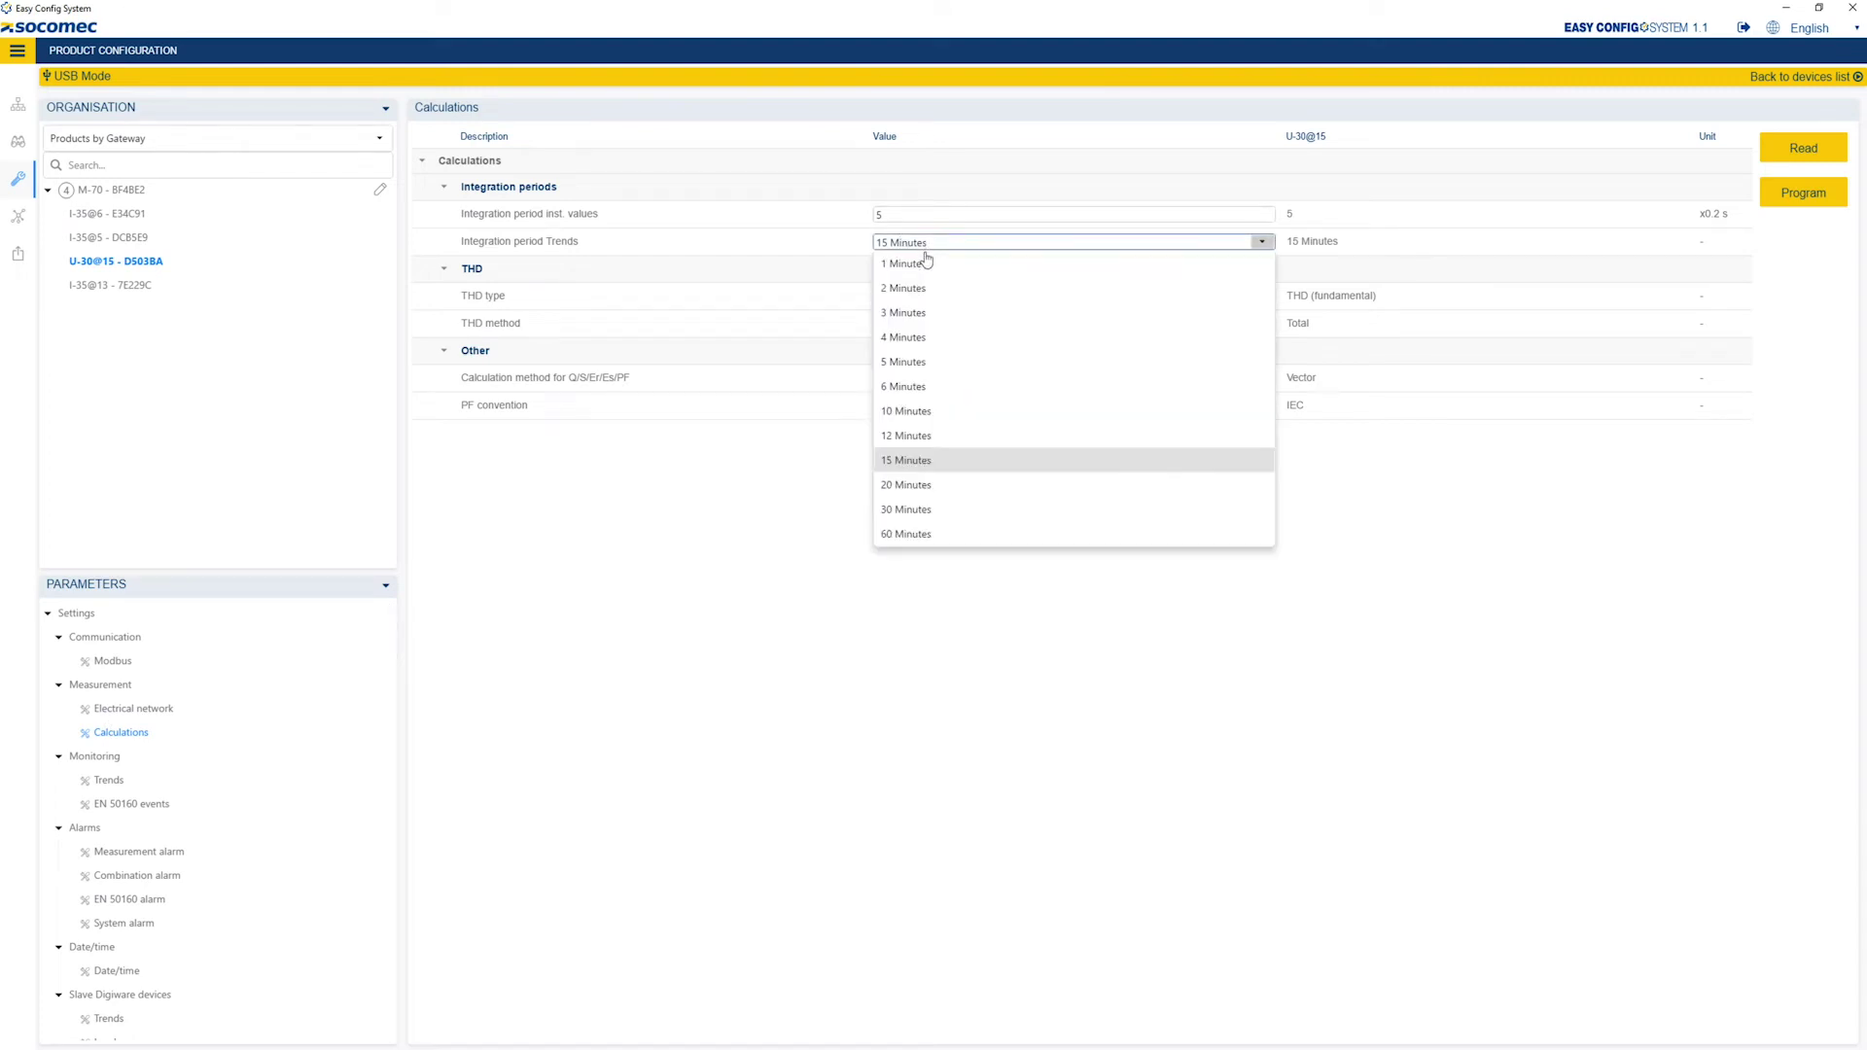
click(906, 410)
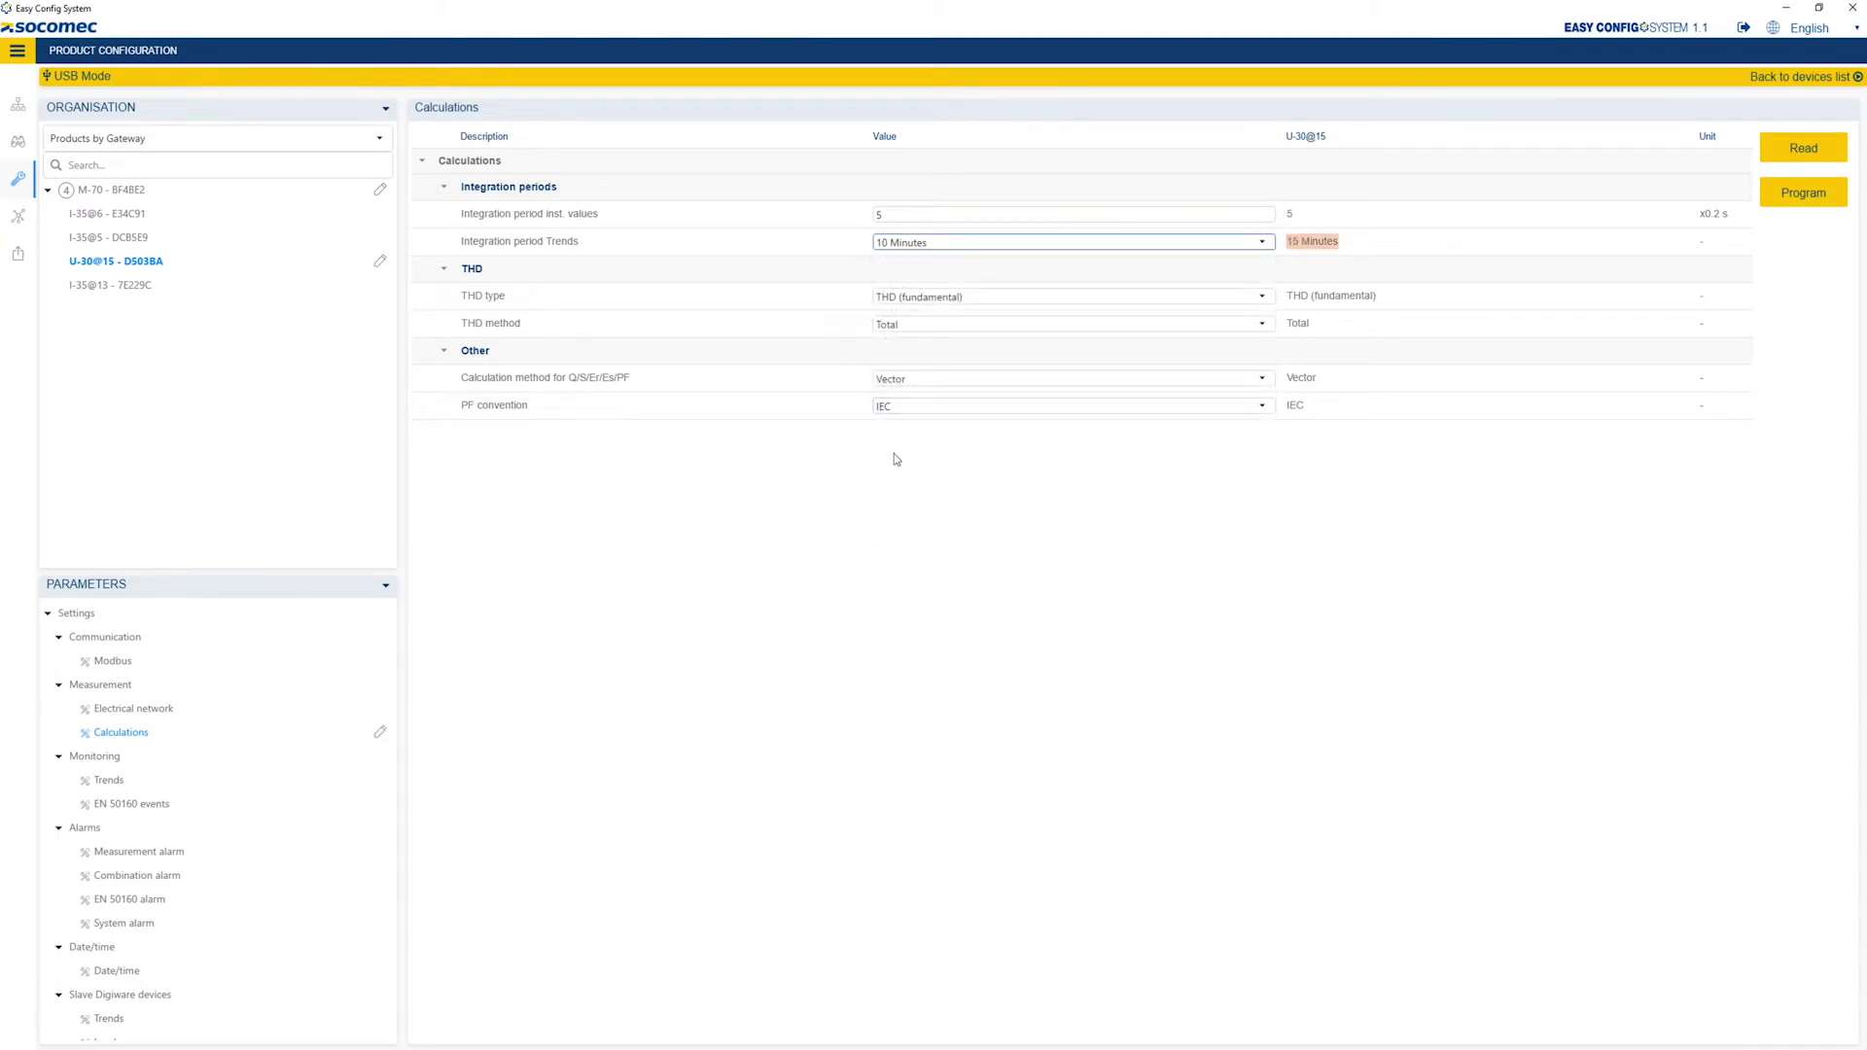
click(129, 219)
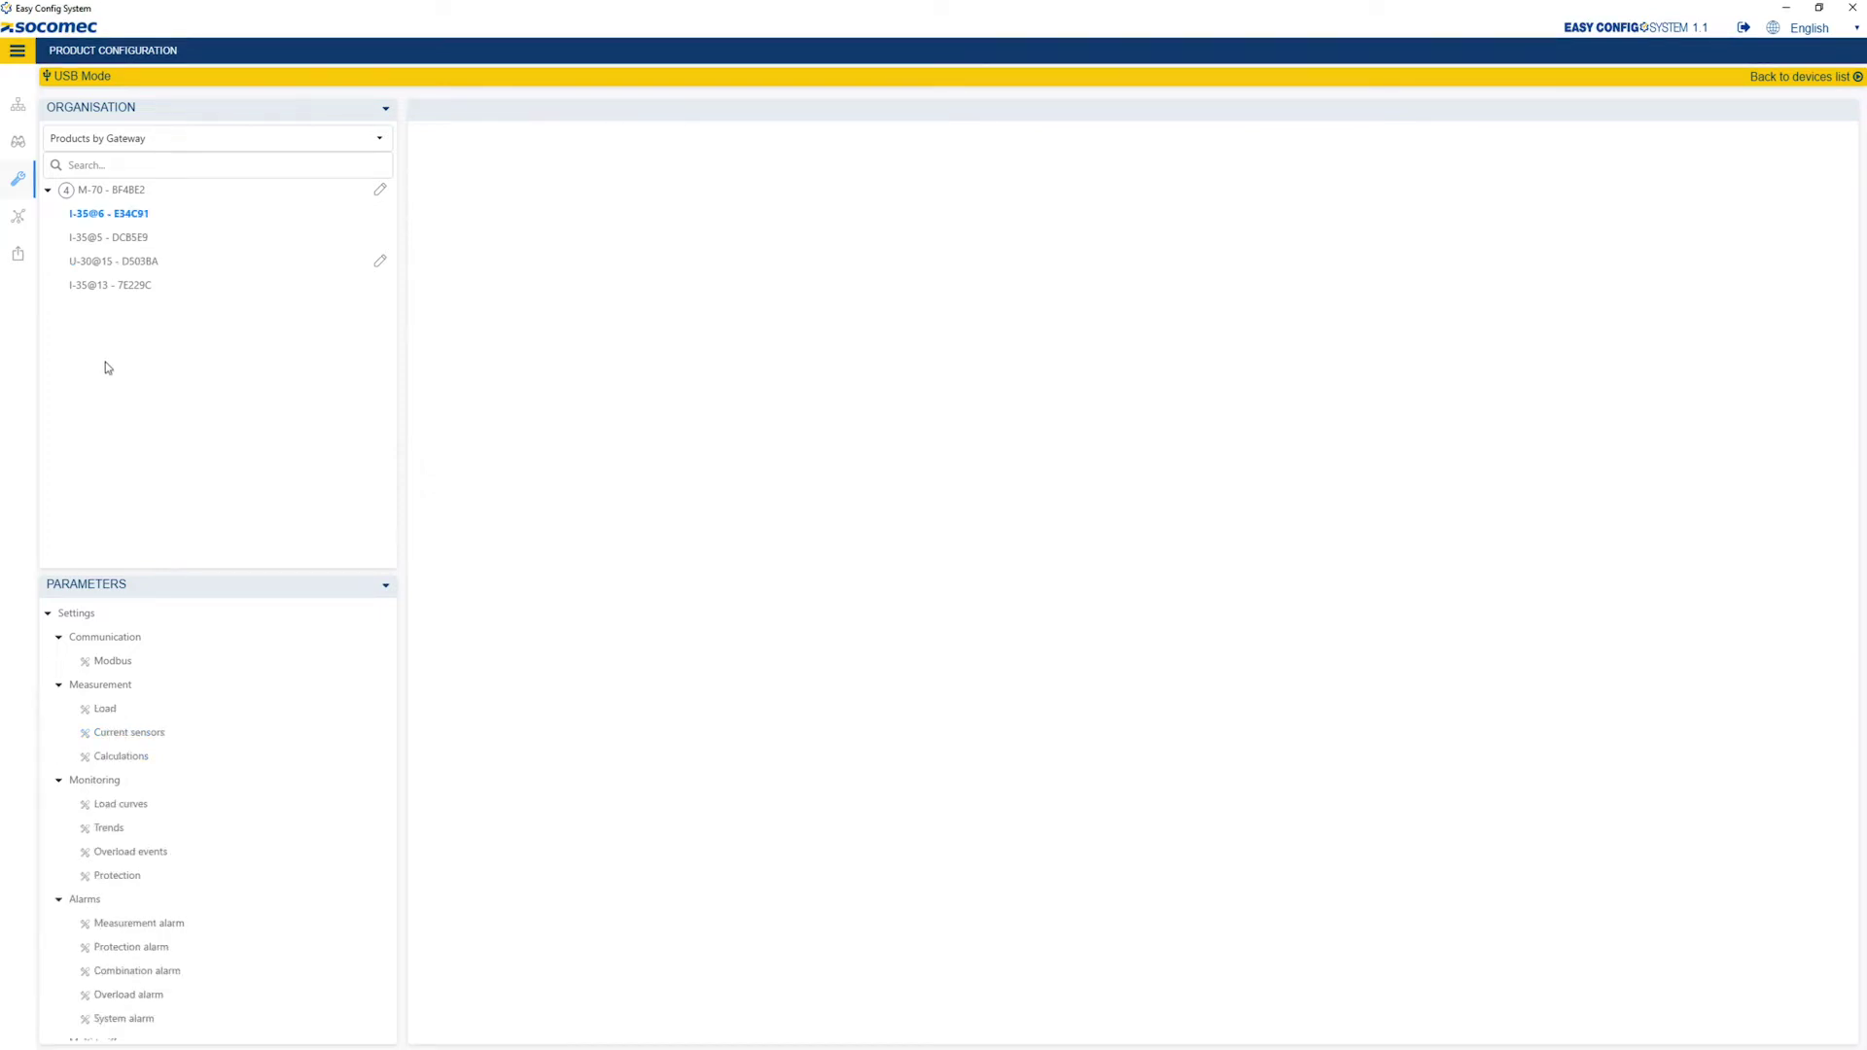
Rename I-35@6's Load 1 to GENERAL.
scroll(87, 686, down, 1)
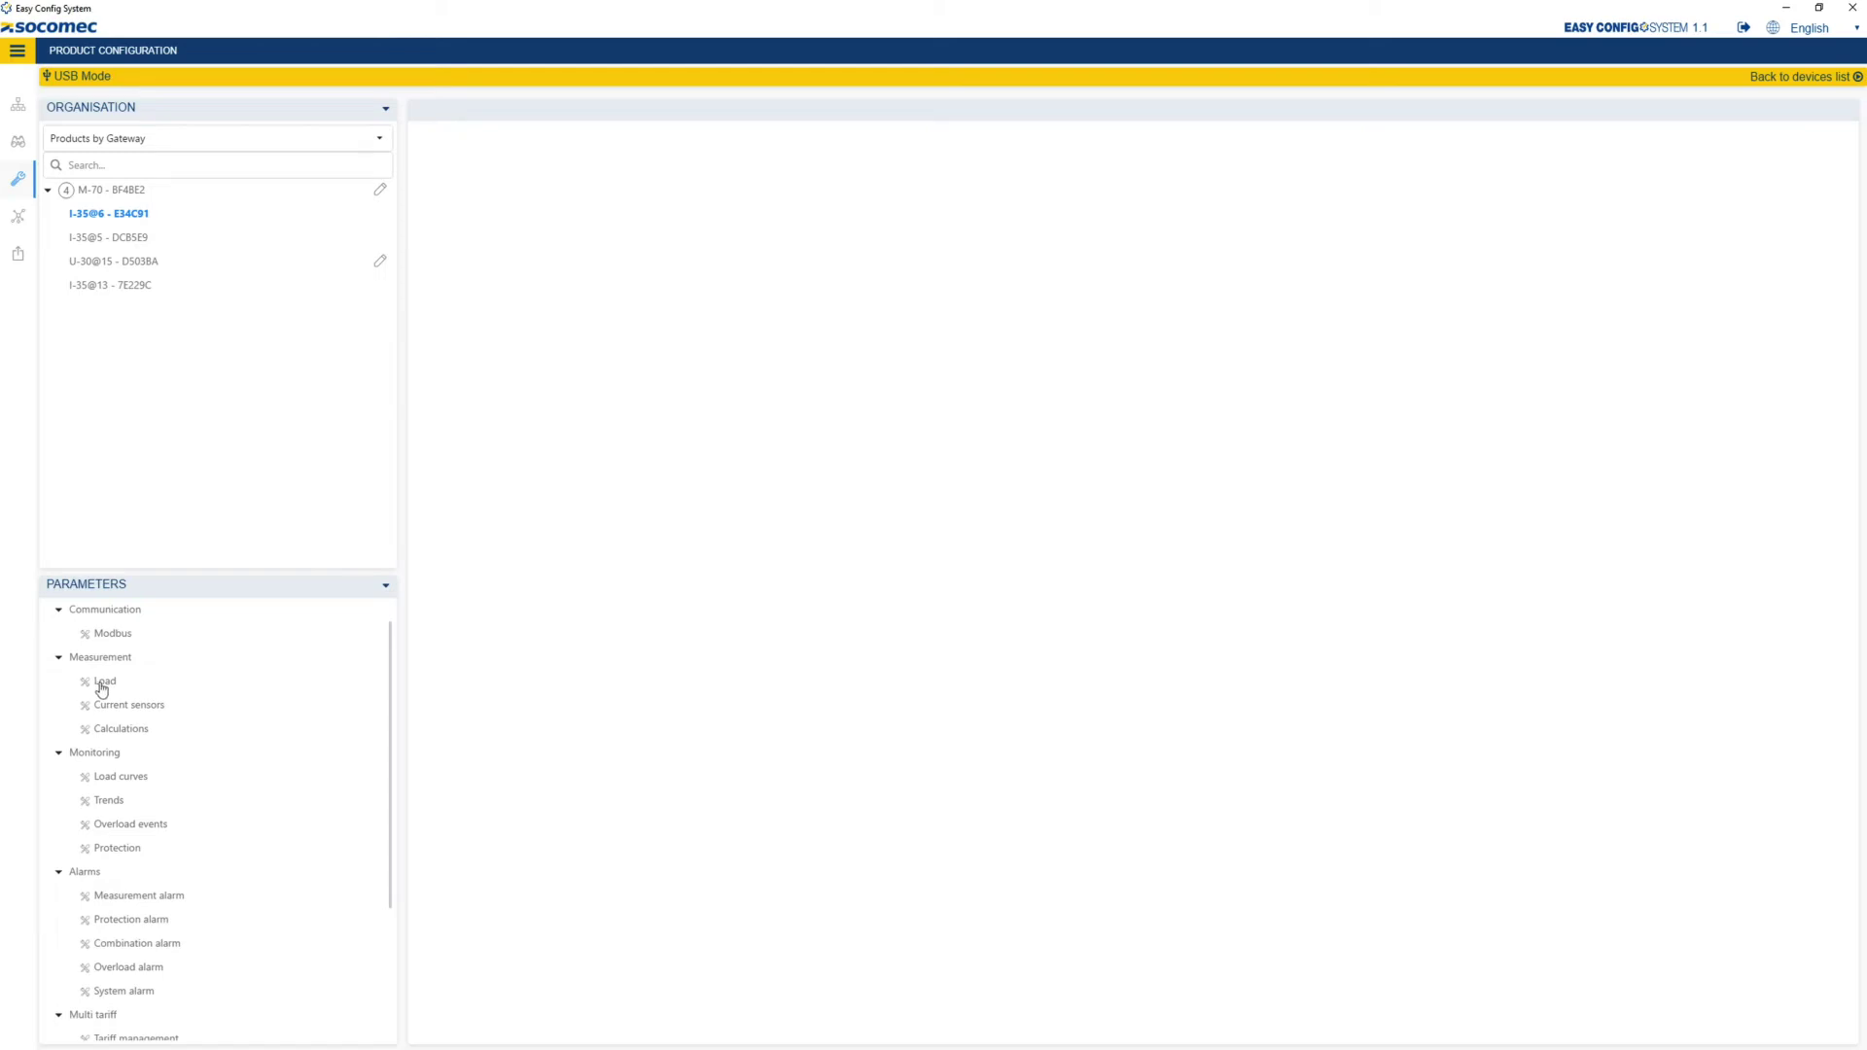
click(101, 684)
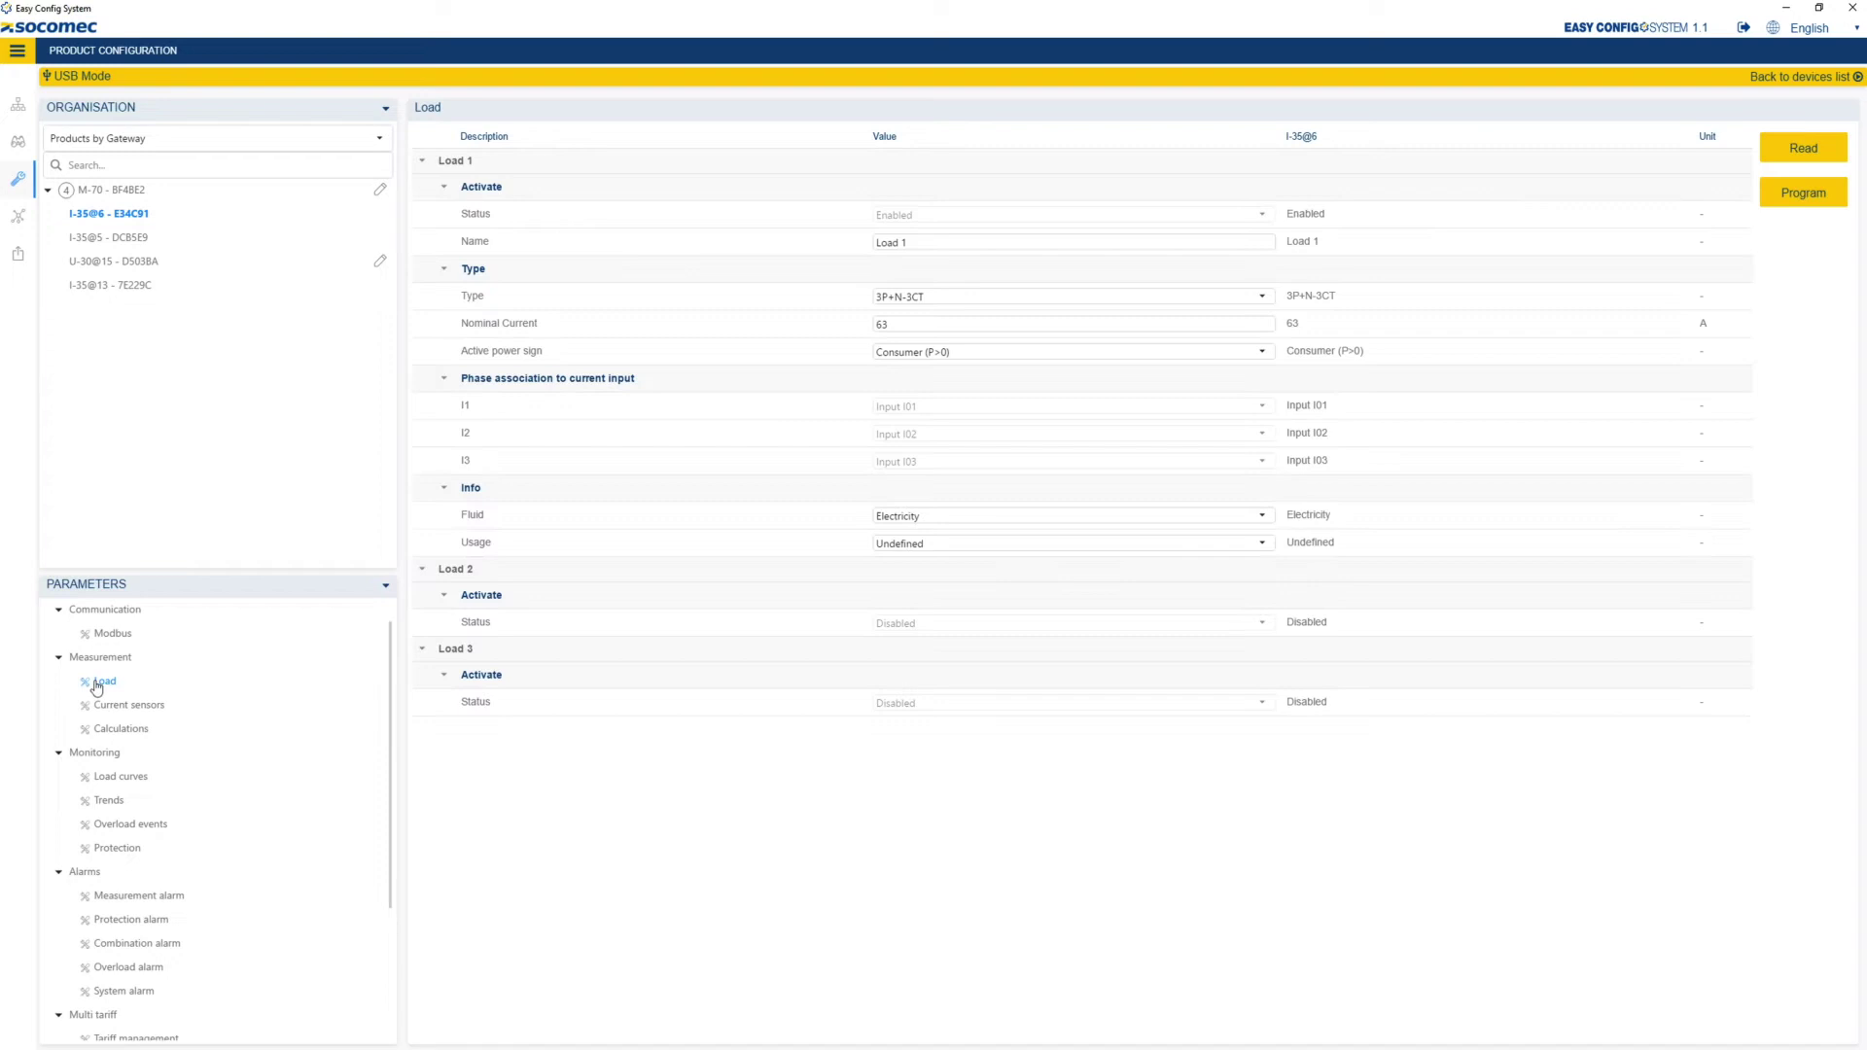
click(924, 244)
drag(924, 248, 876, 256)
text(GENERAL)
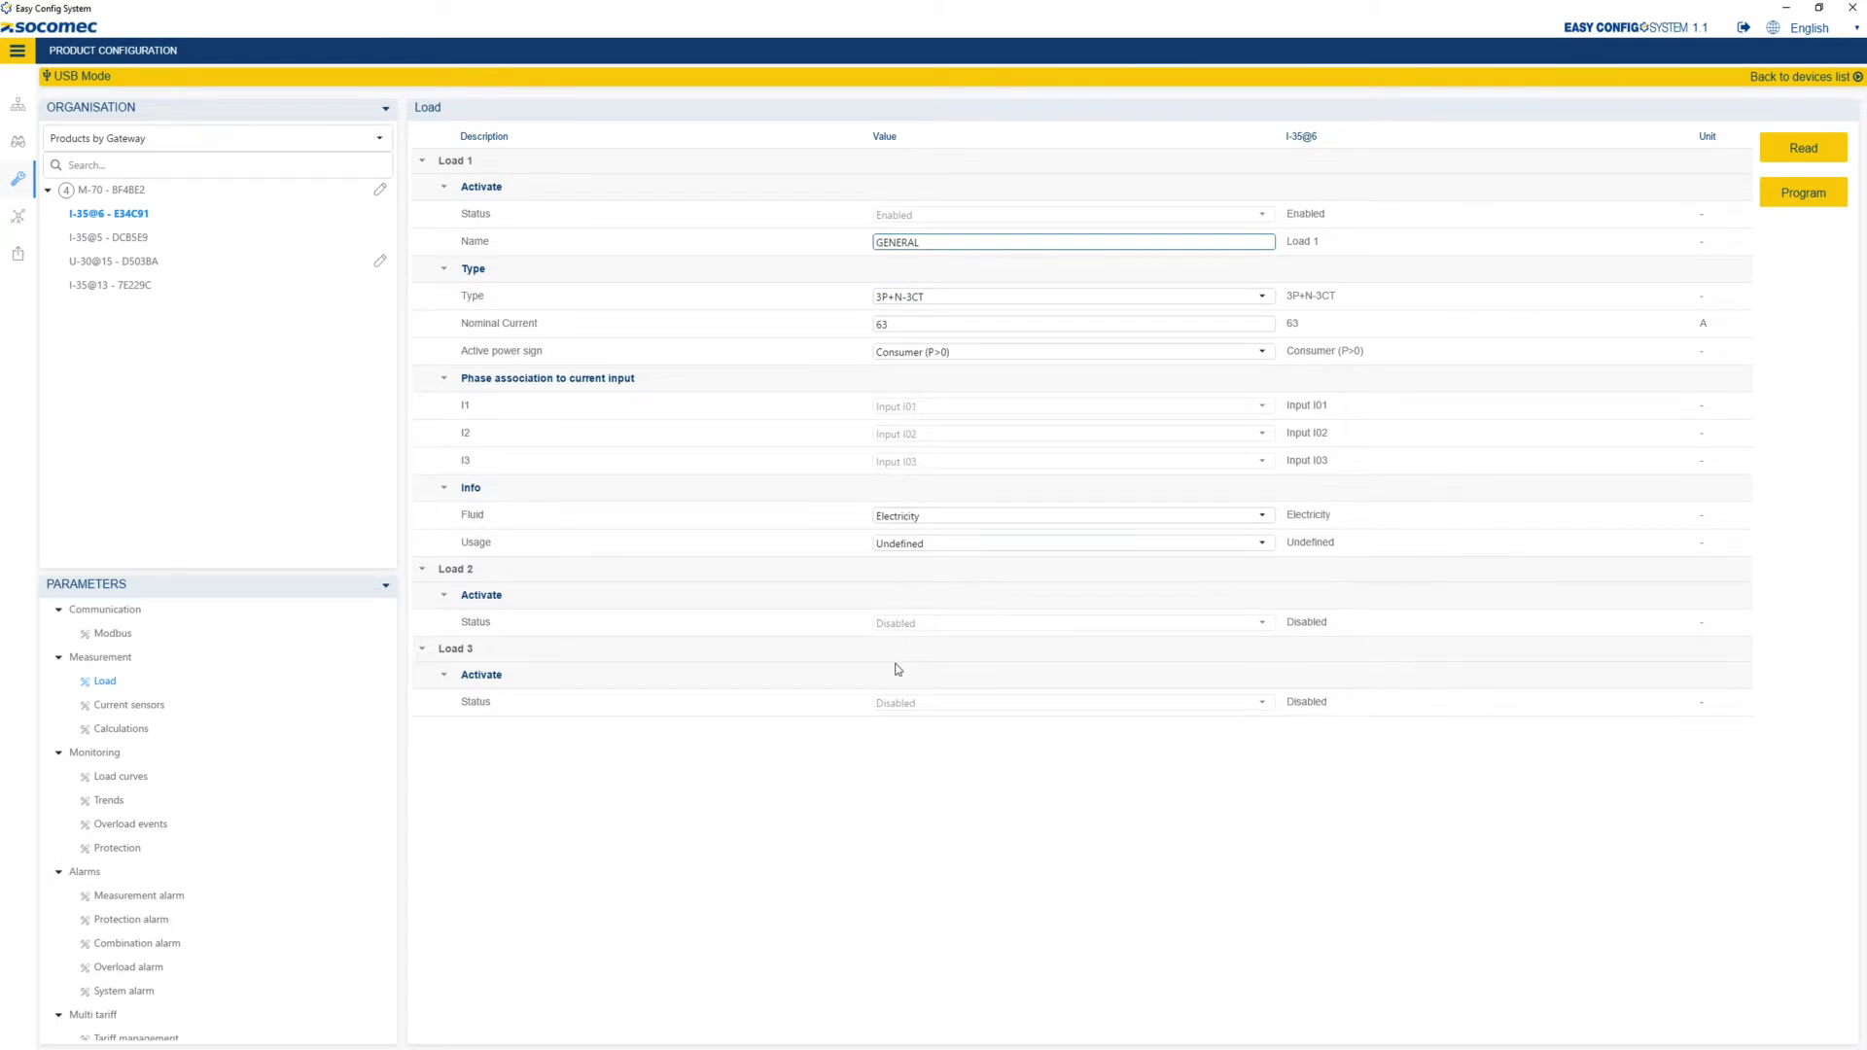
Program I-35@6 with its current sensor settings, showing 63 A on all three inputs.
click(426, 573)
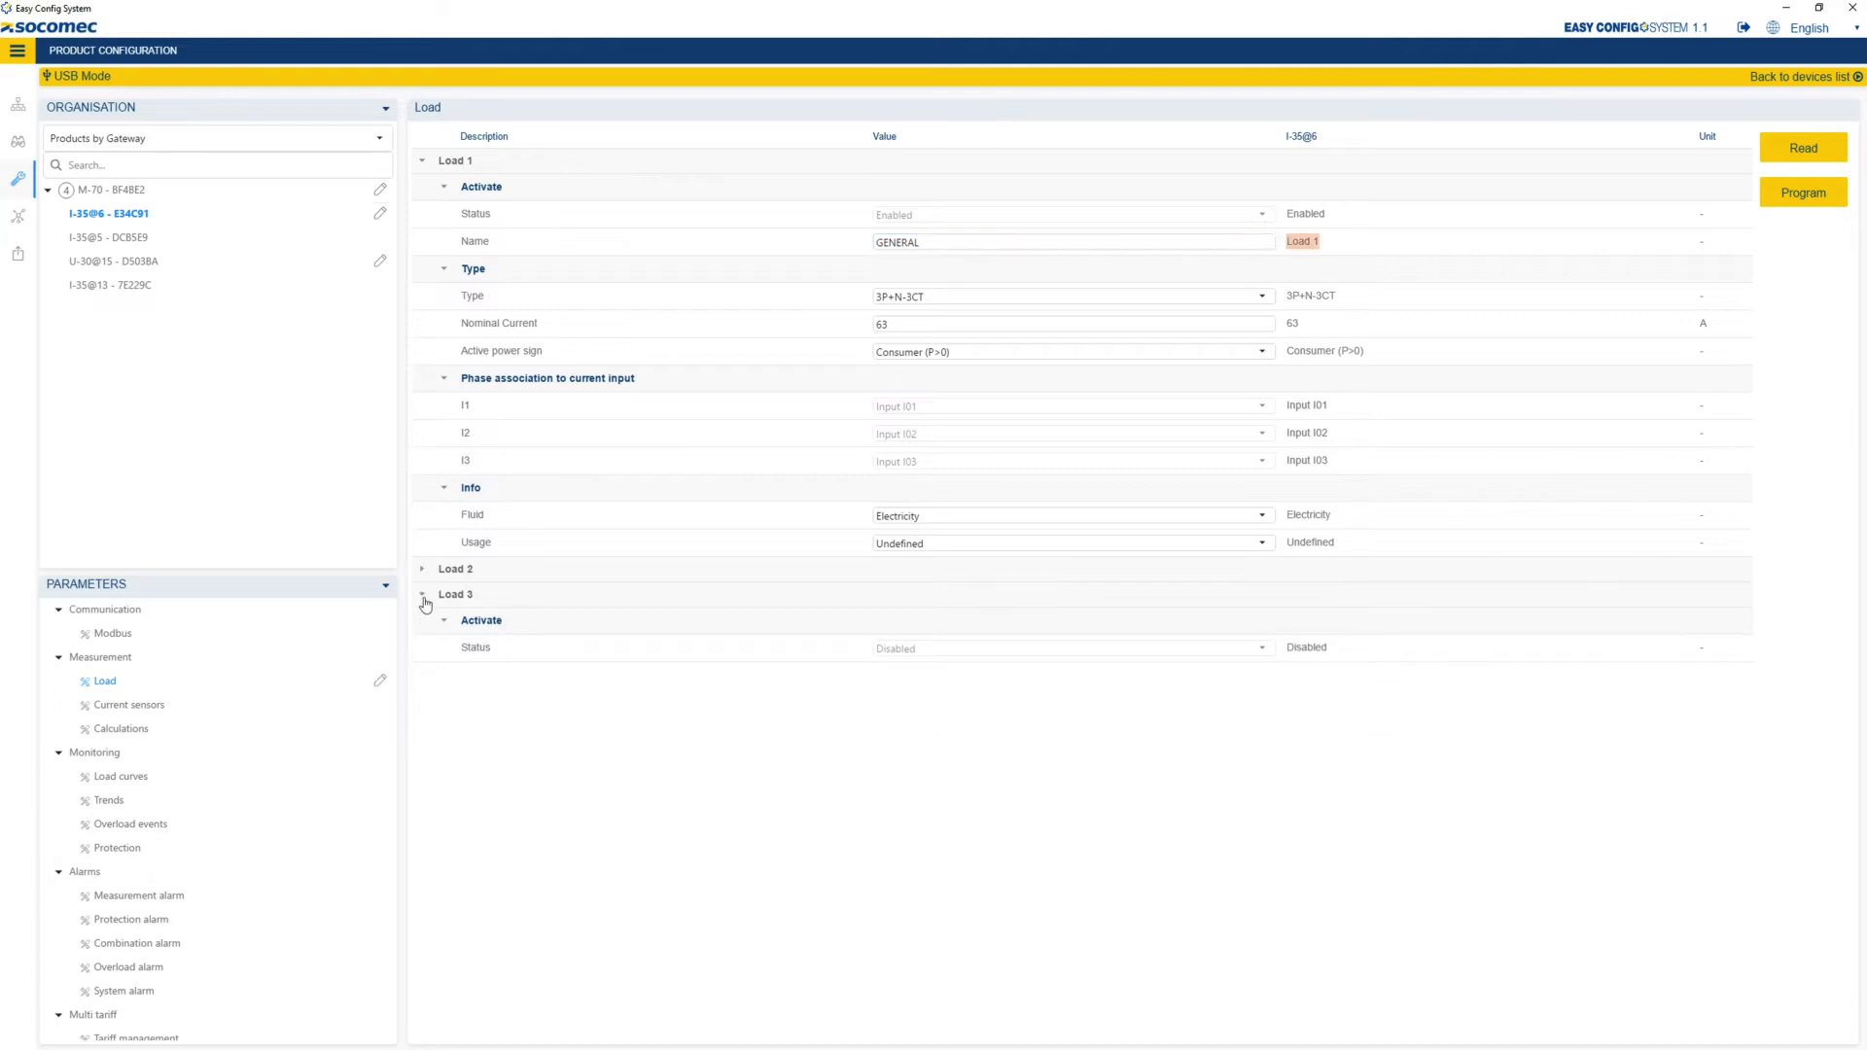
click(424, 596)
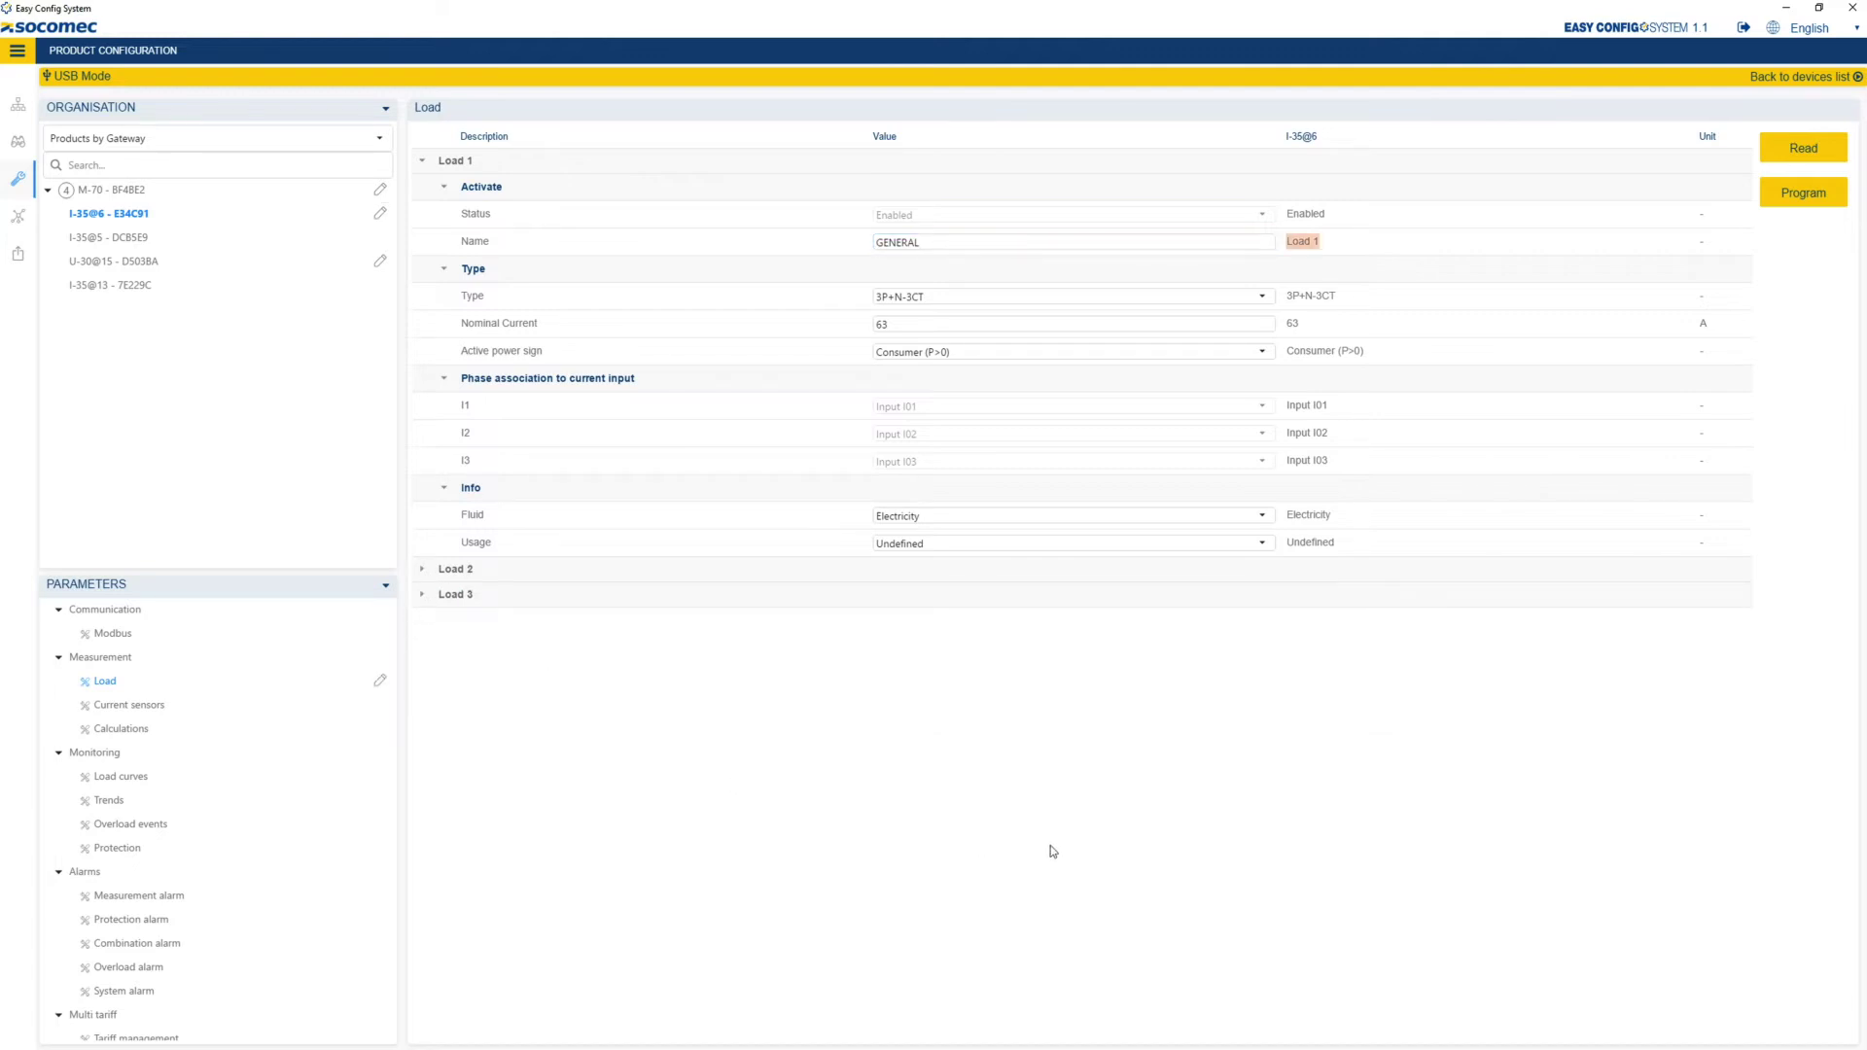
click(153, 714)
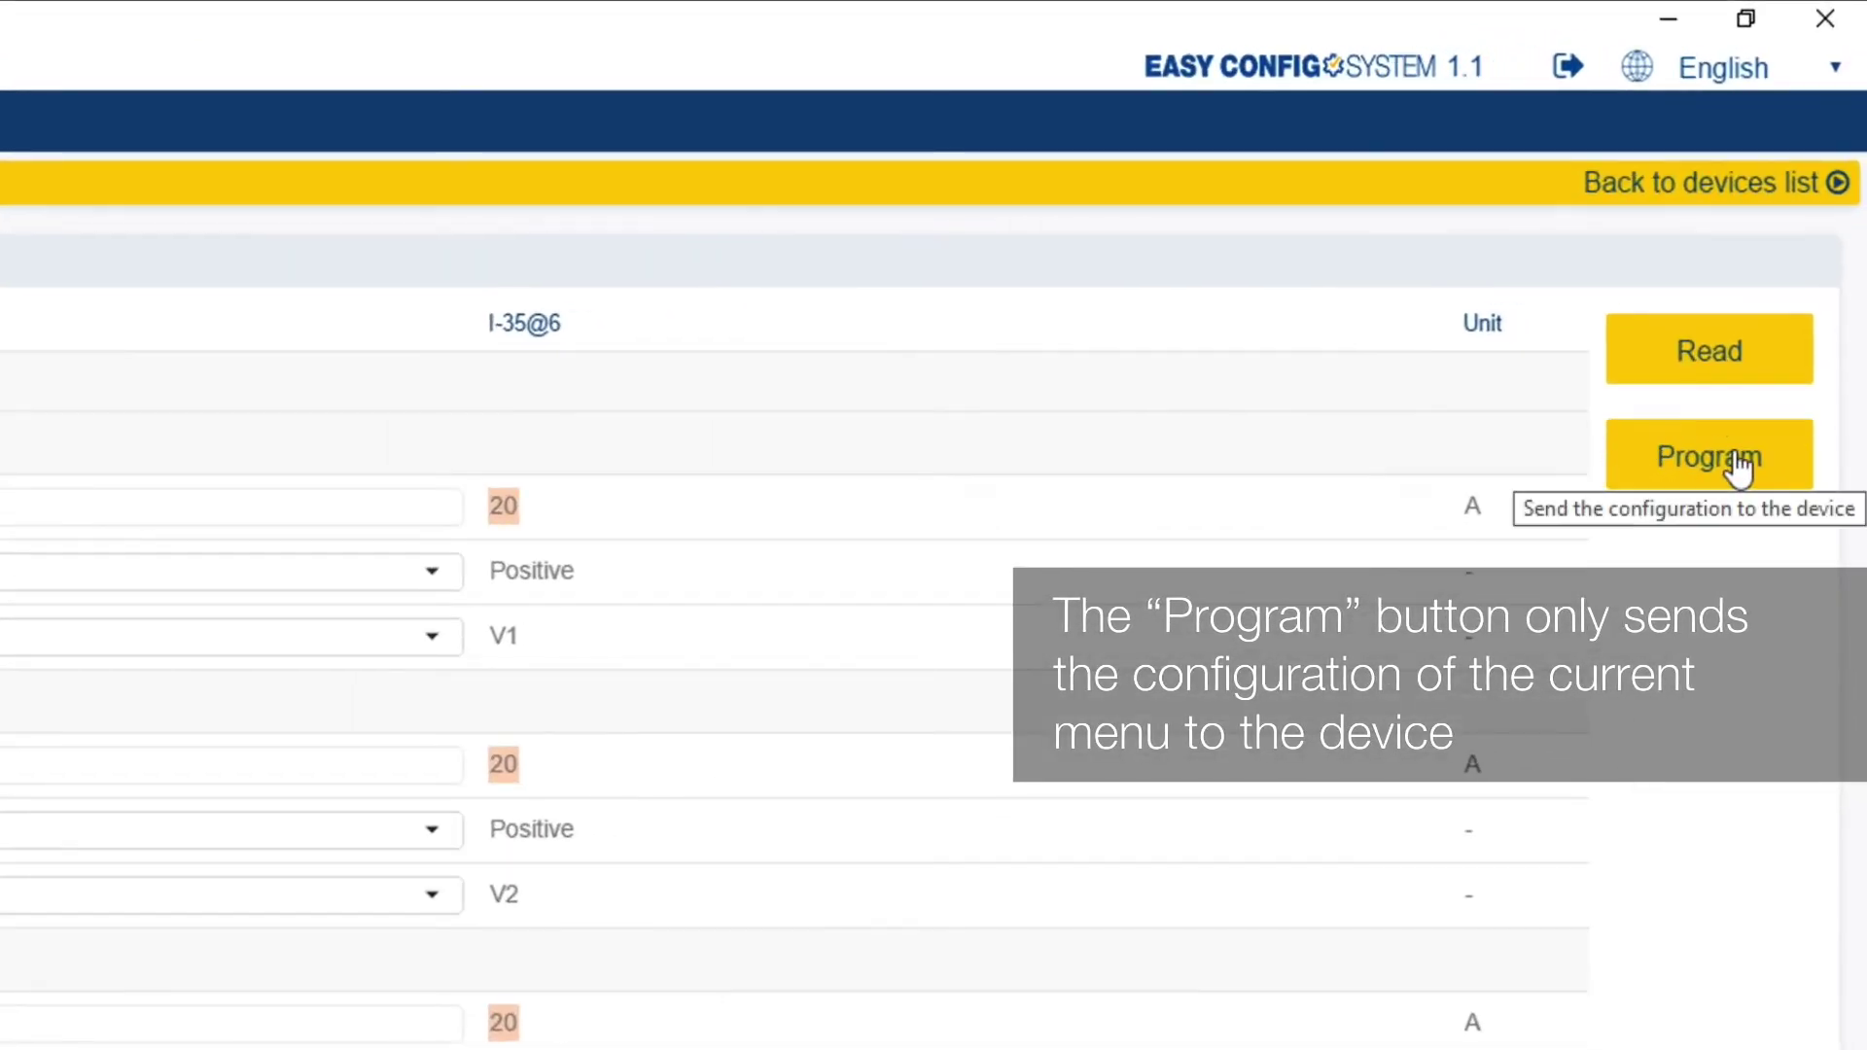
click(1739, 471)
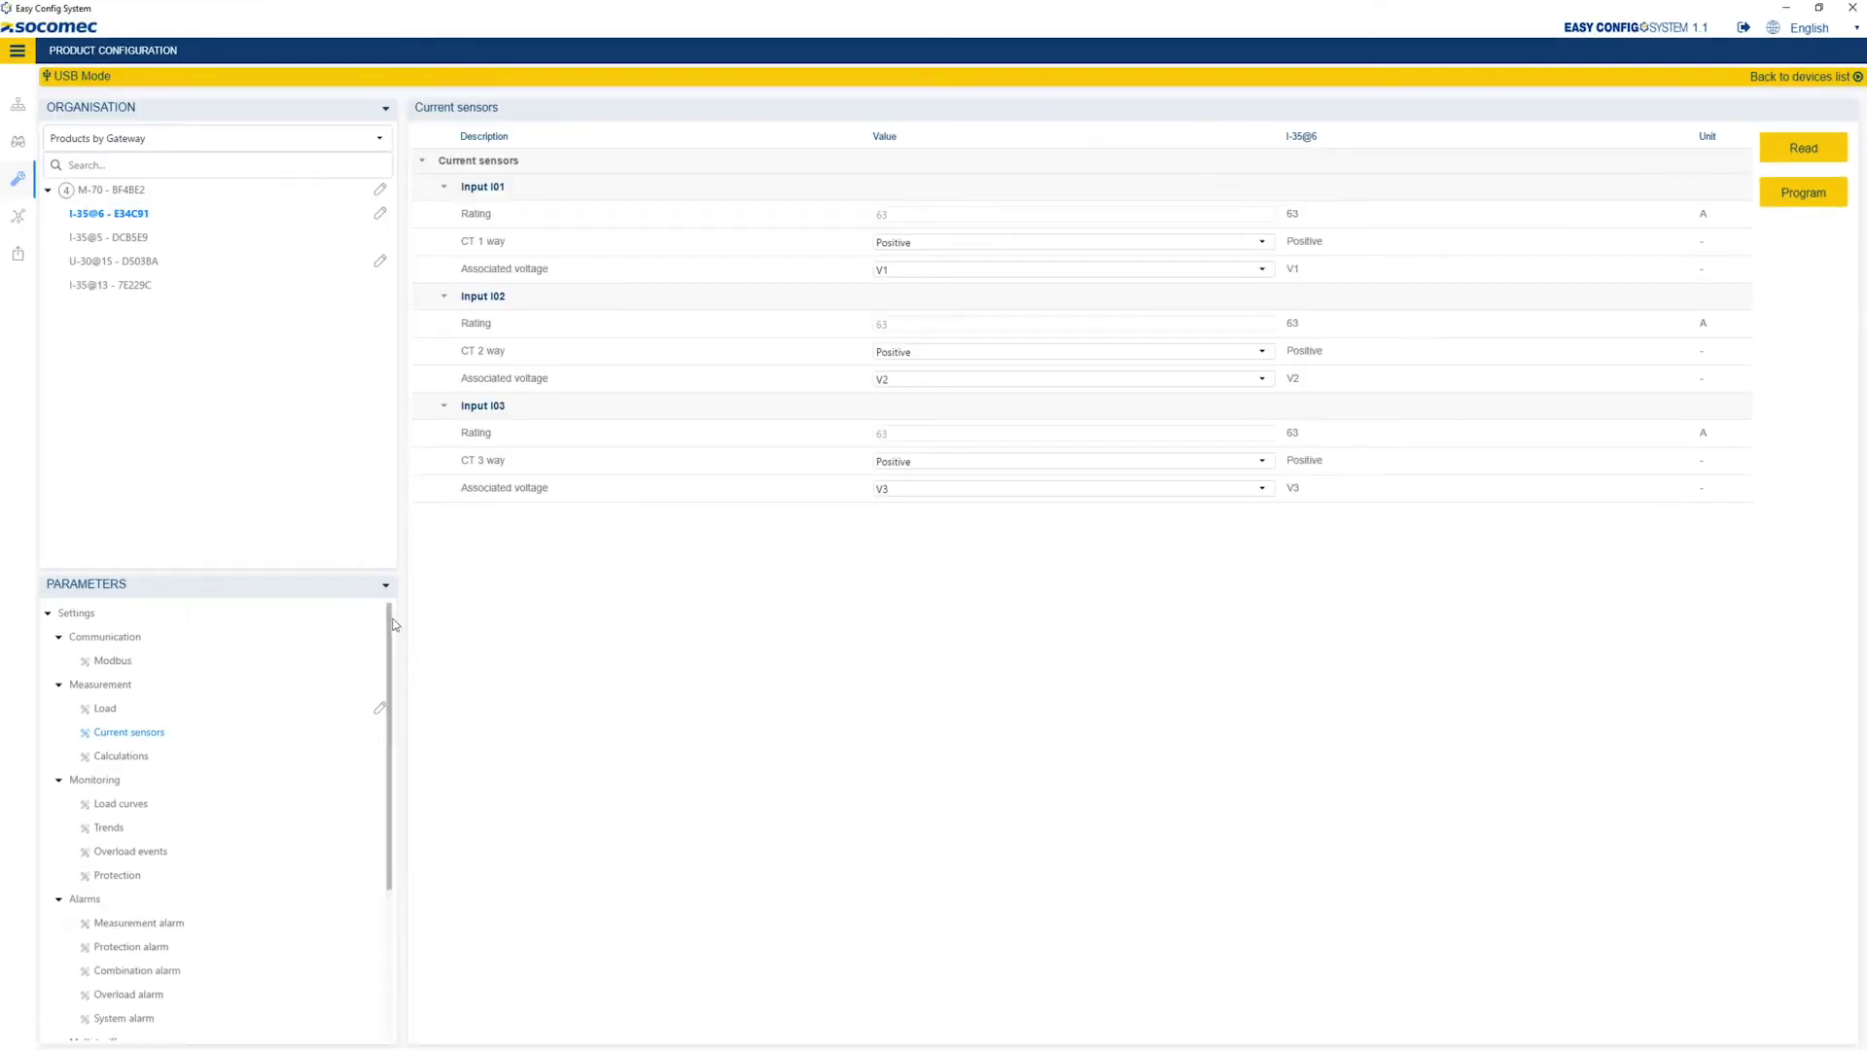
On I-35@5, rename Load 1 to PC1 and set its type to 1P+N-1CT.
click(136, 247)
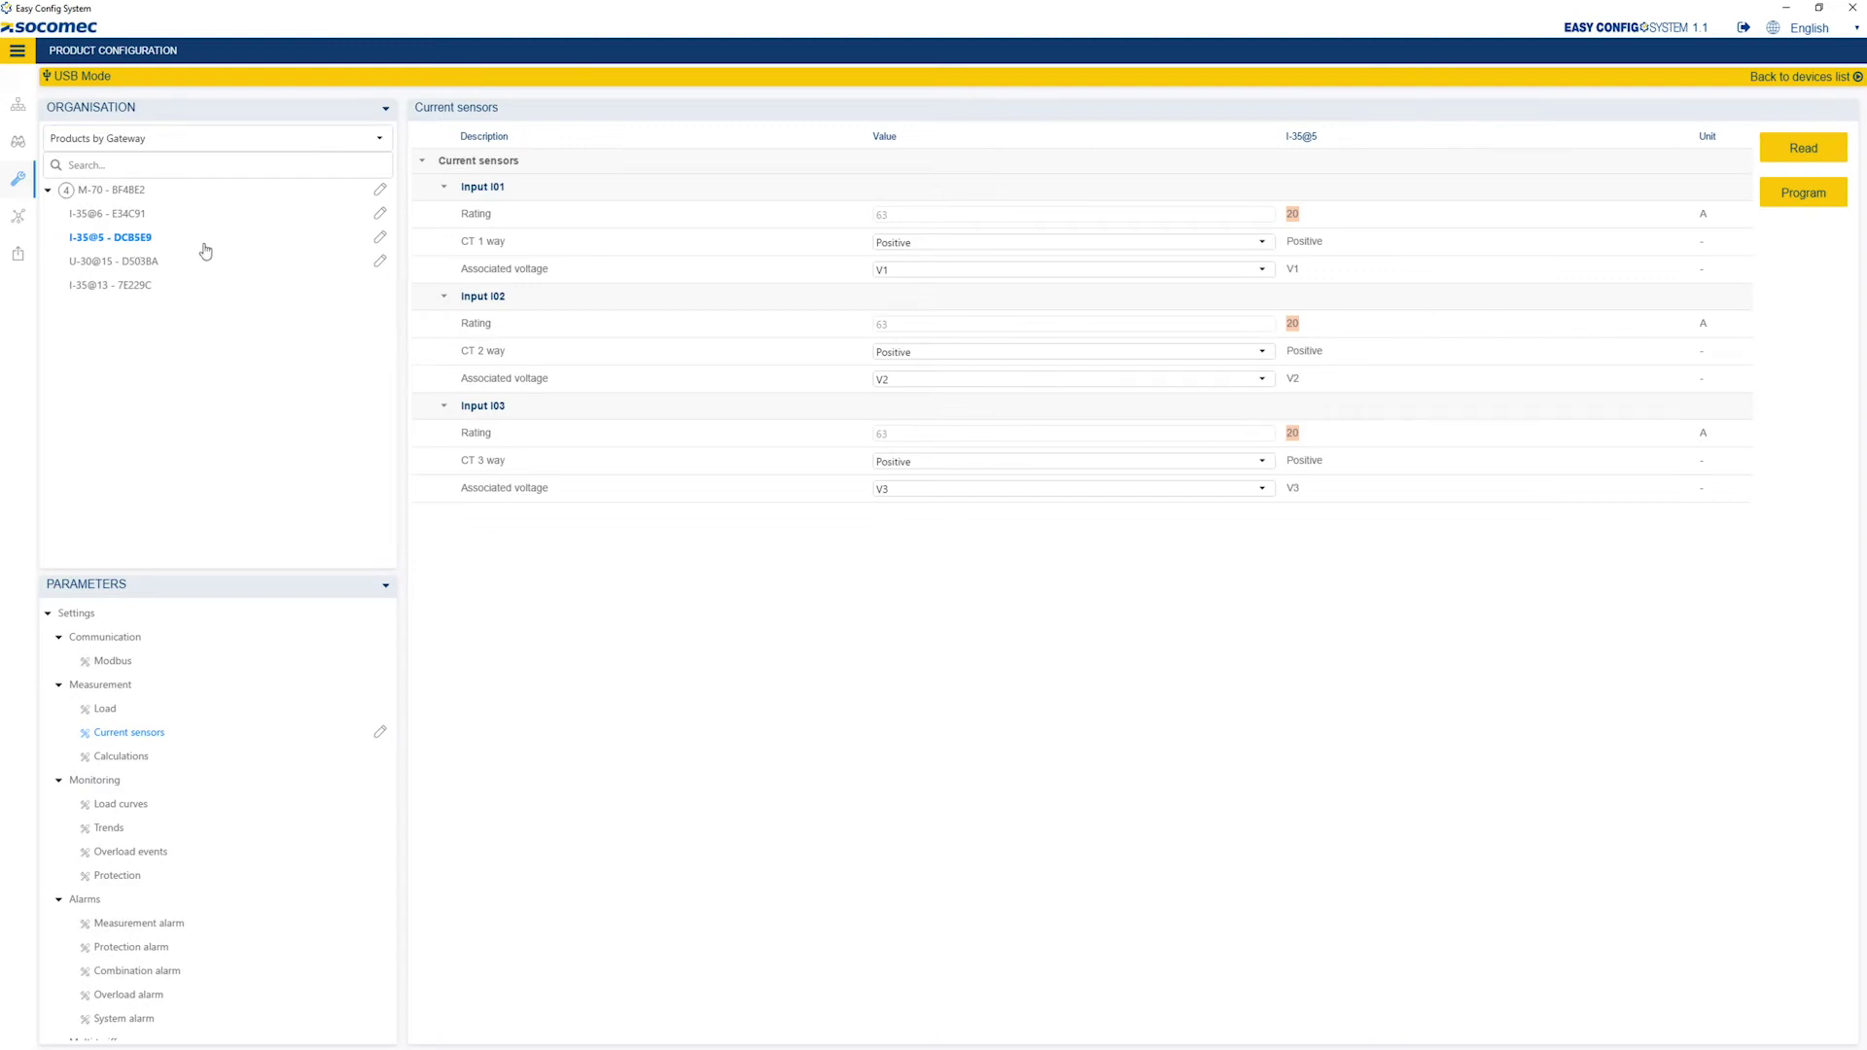
click(102, 717)
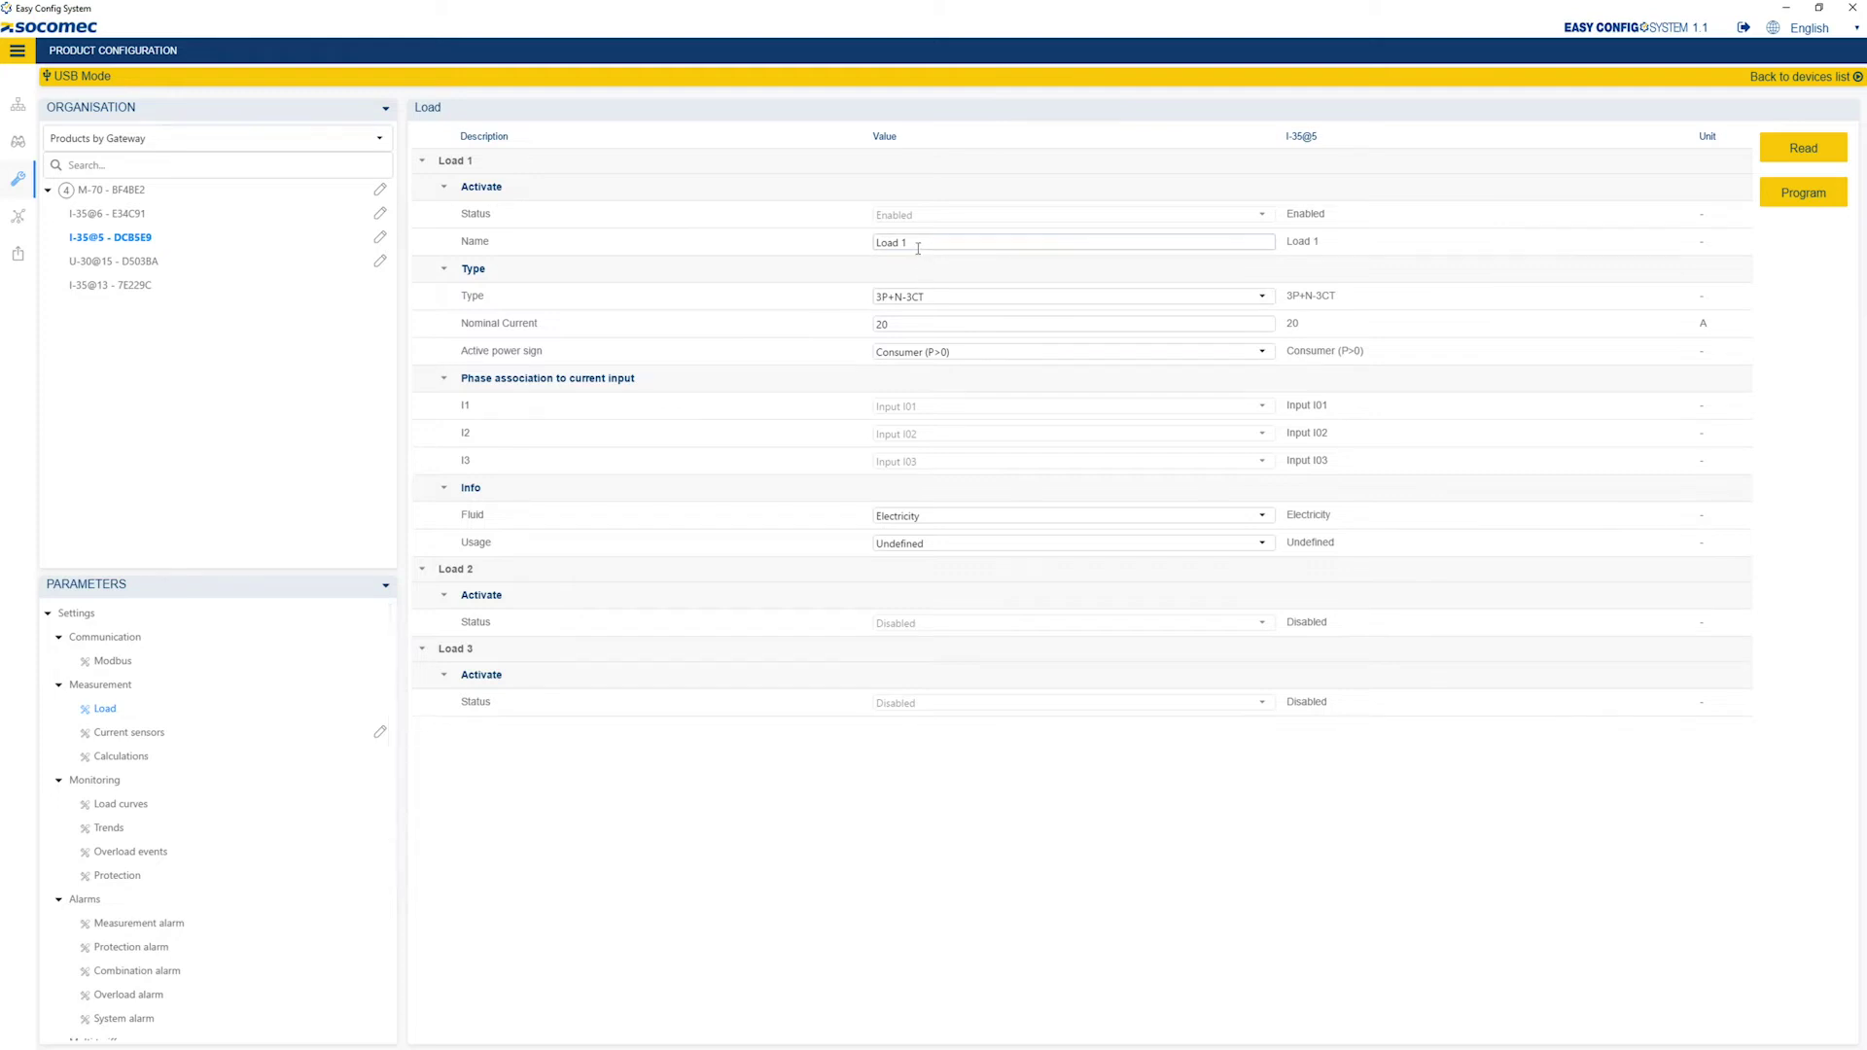
drag(918, 248, 870, 253)
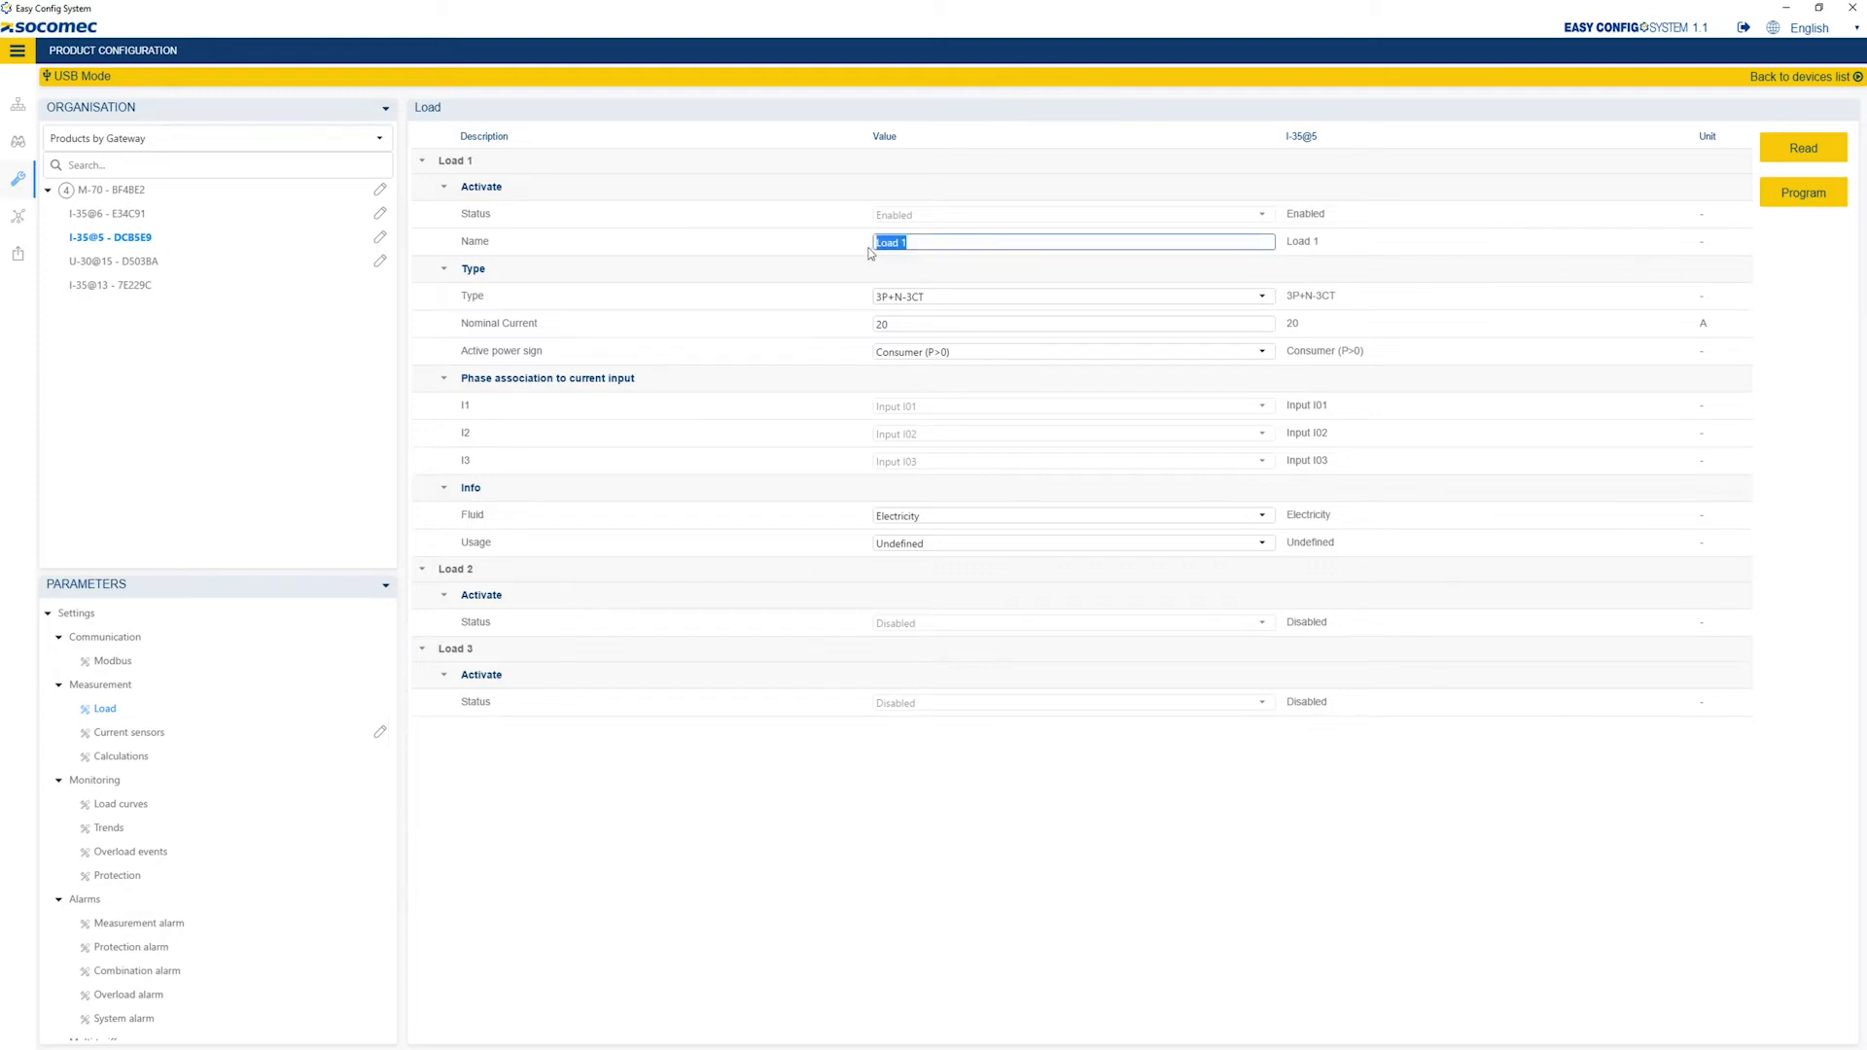
text(PC1)
click(888, 297)
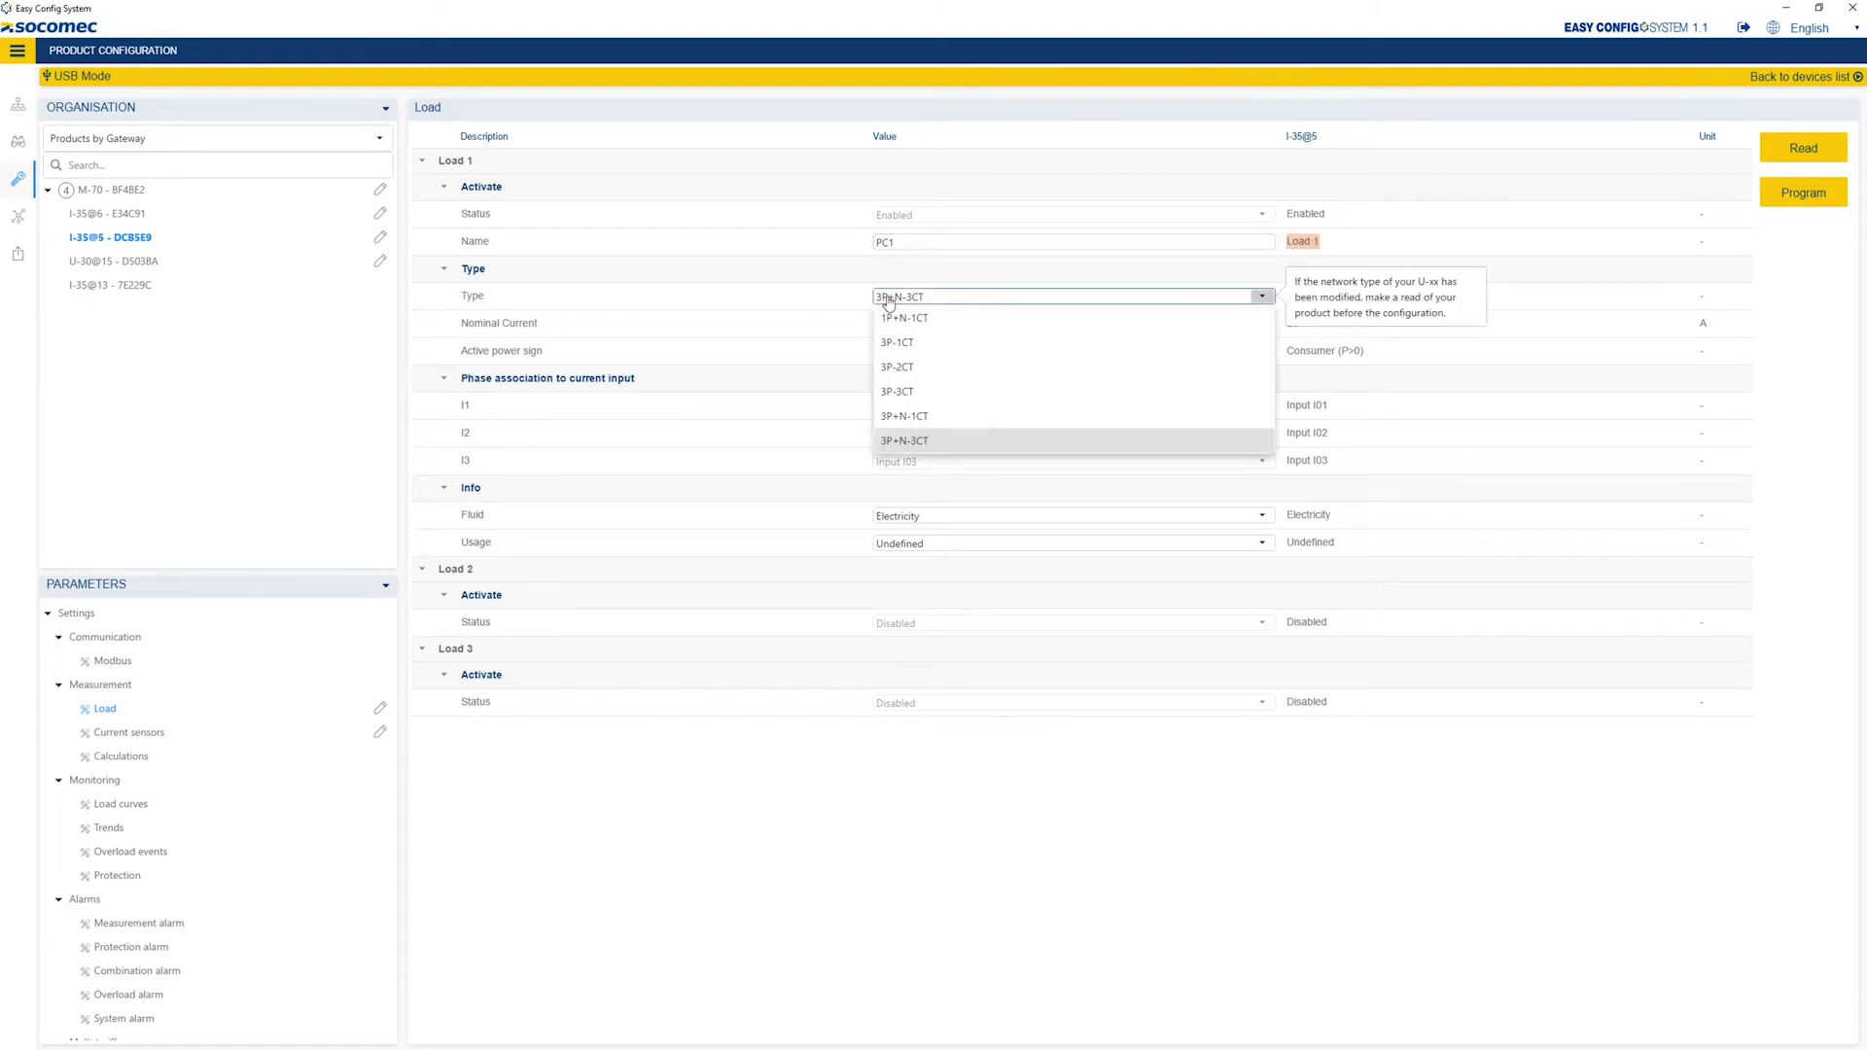
click(893, 318)
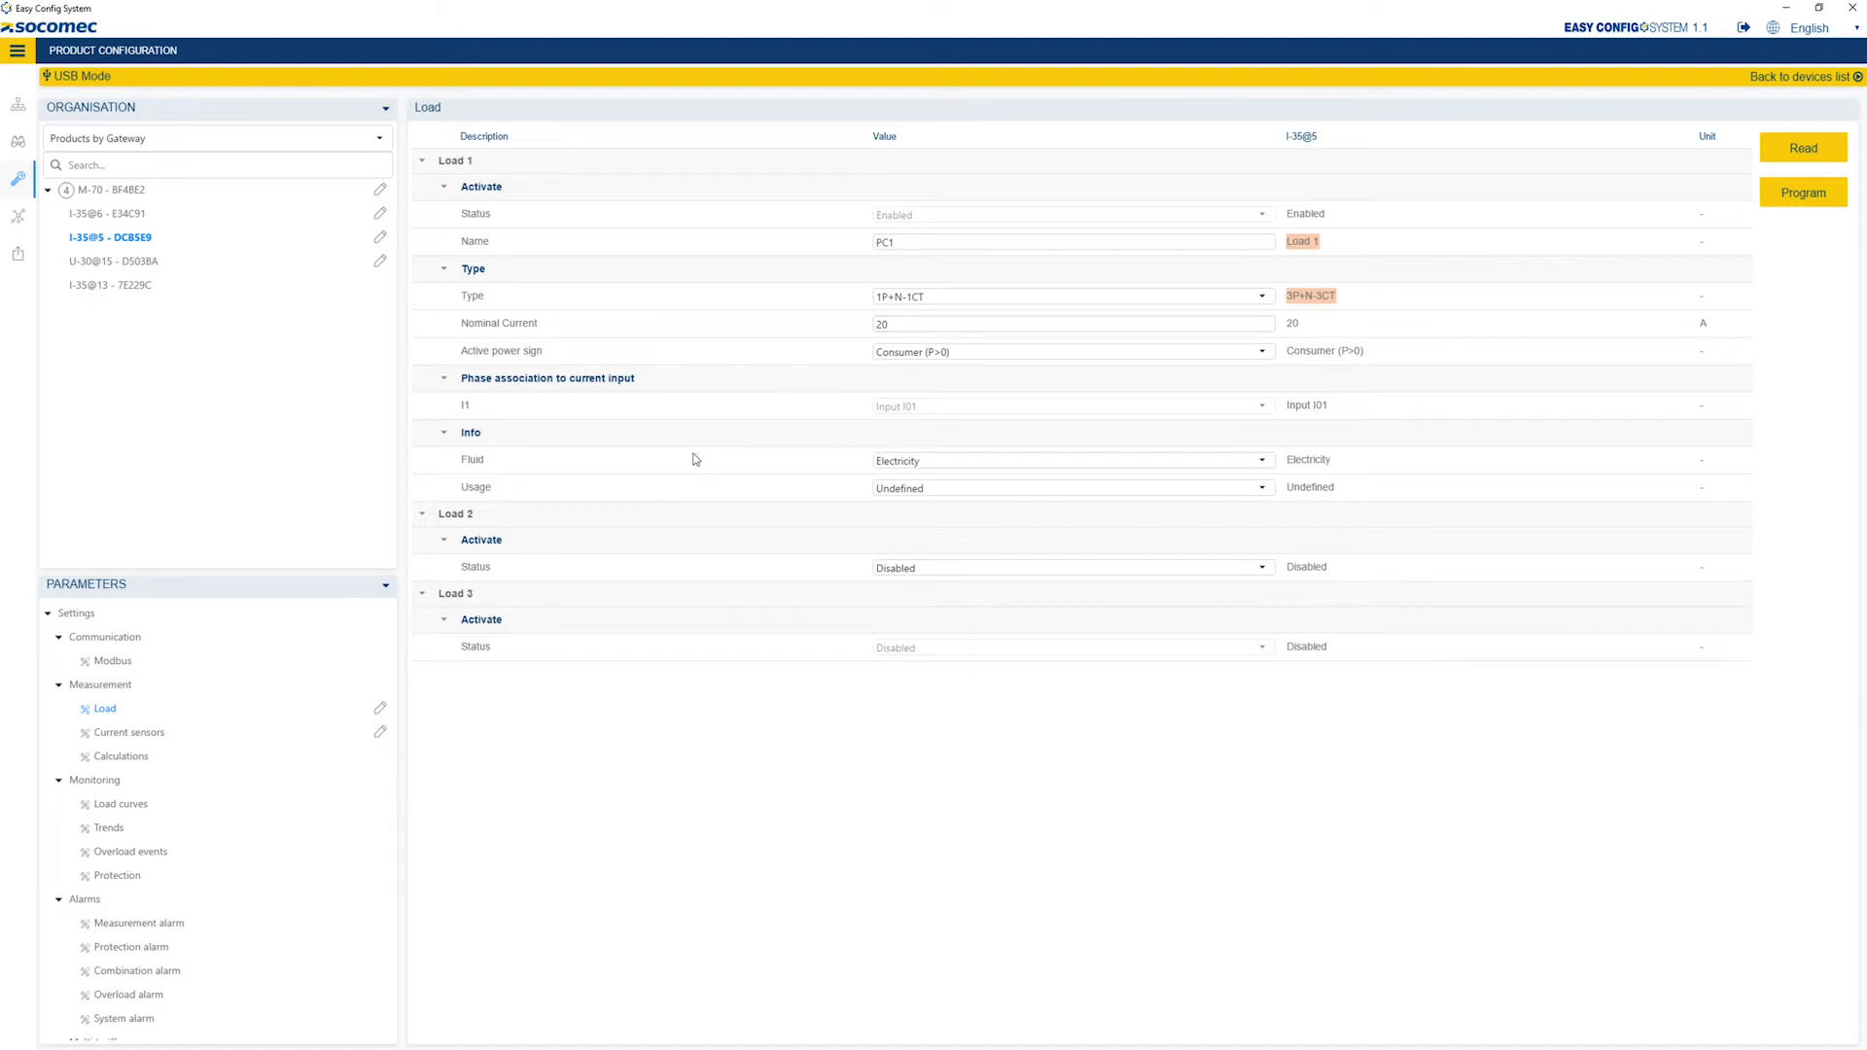
Enable Load 2 as PC2 with a 20 A nominal current.
click(987, 572)
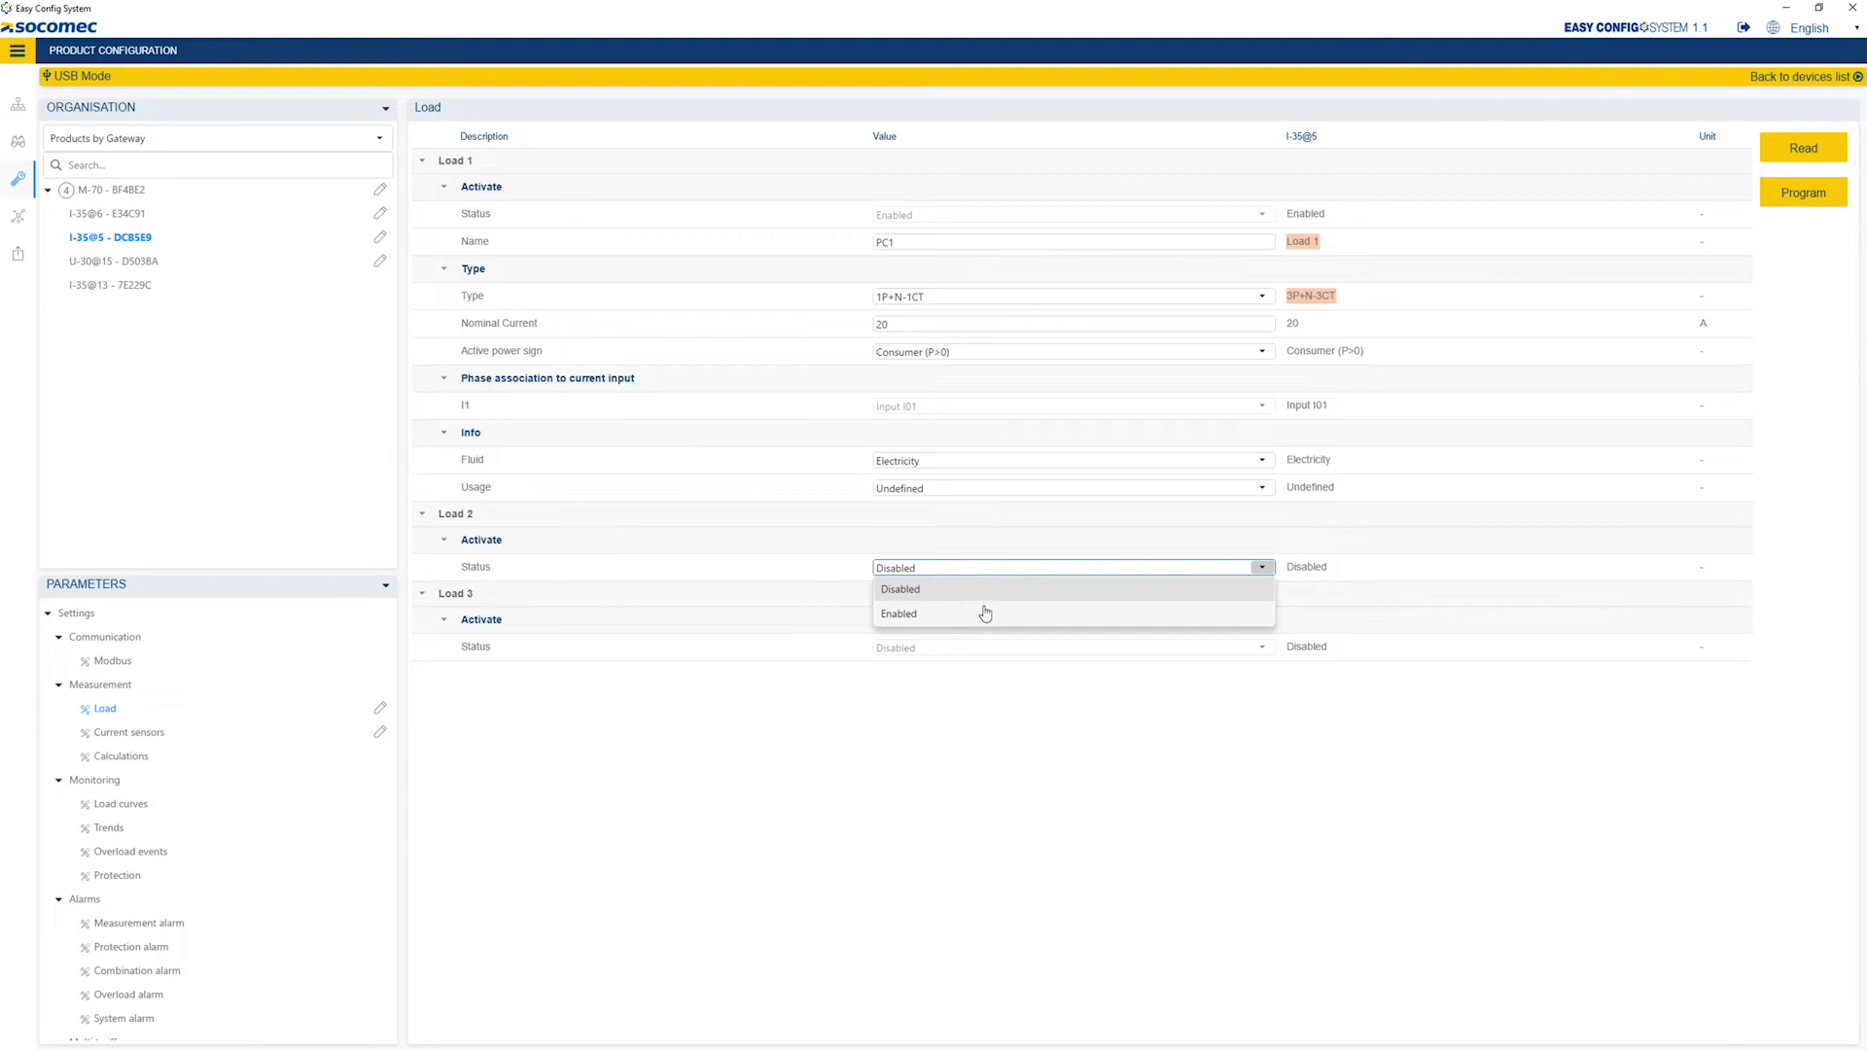
click(983, 613)
drag(944, 603, 842, 604)
text(PC2)
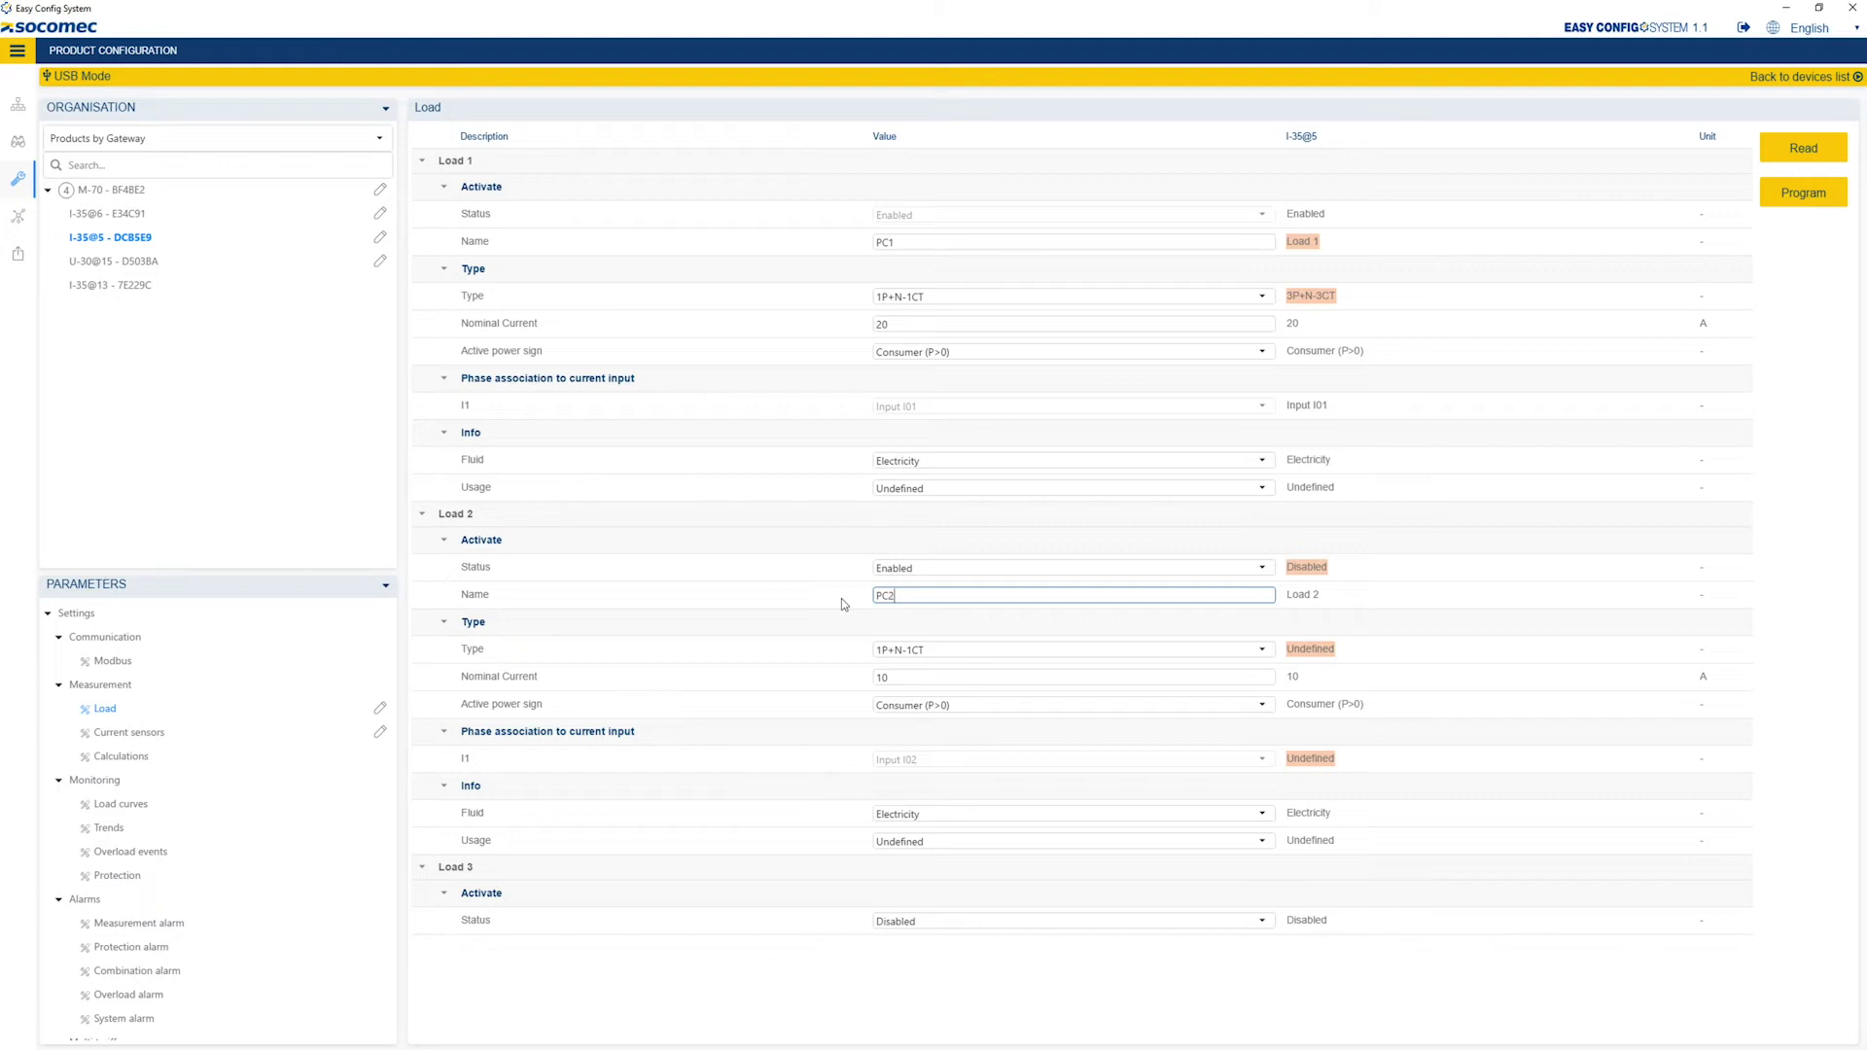
drag(891, 673, 877, 673)
key(BackSpace)
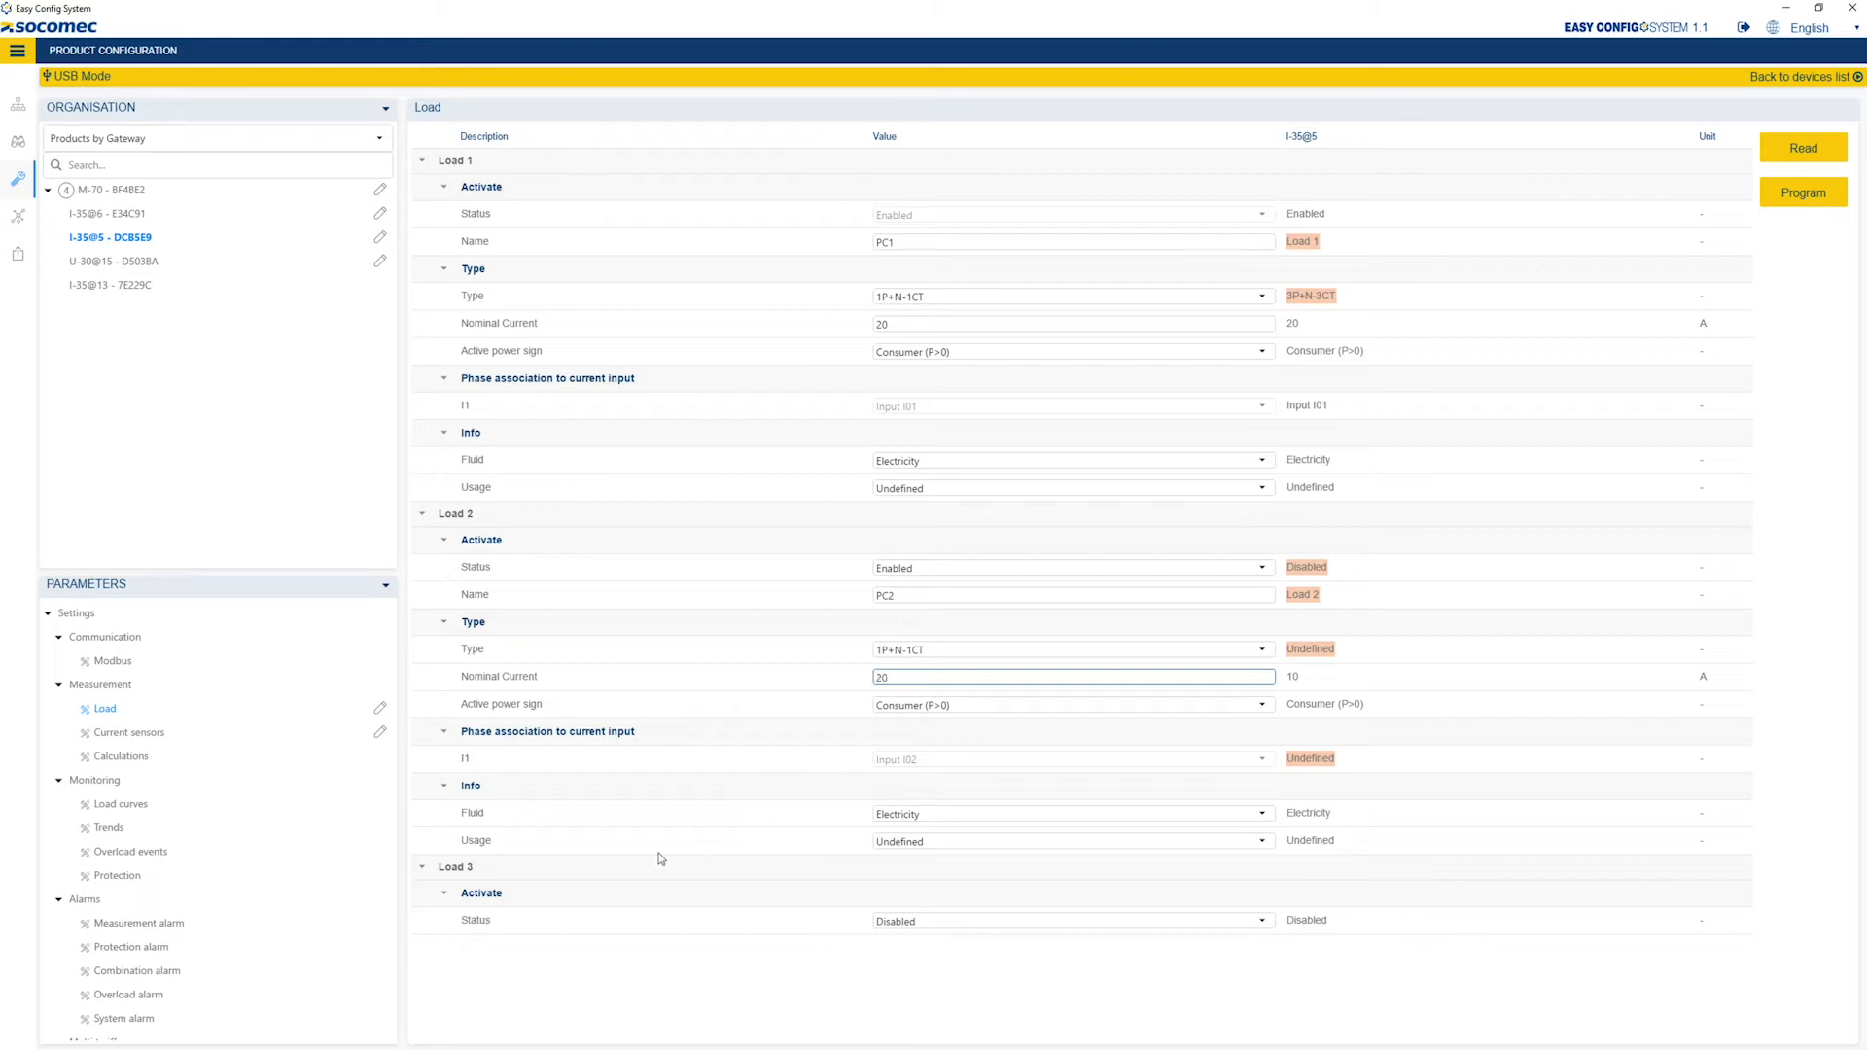
Enable Load 3 as PC3 with a 15 A nominal current.
click(987, 926)
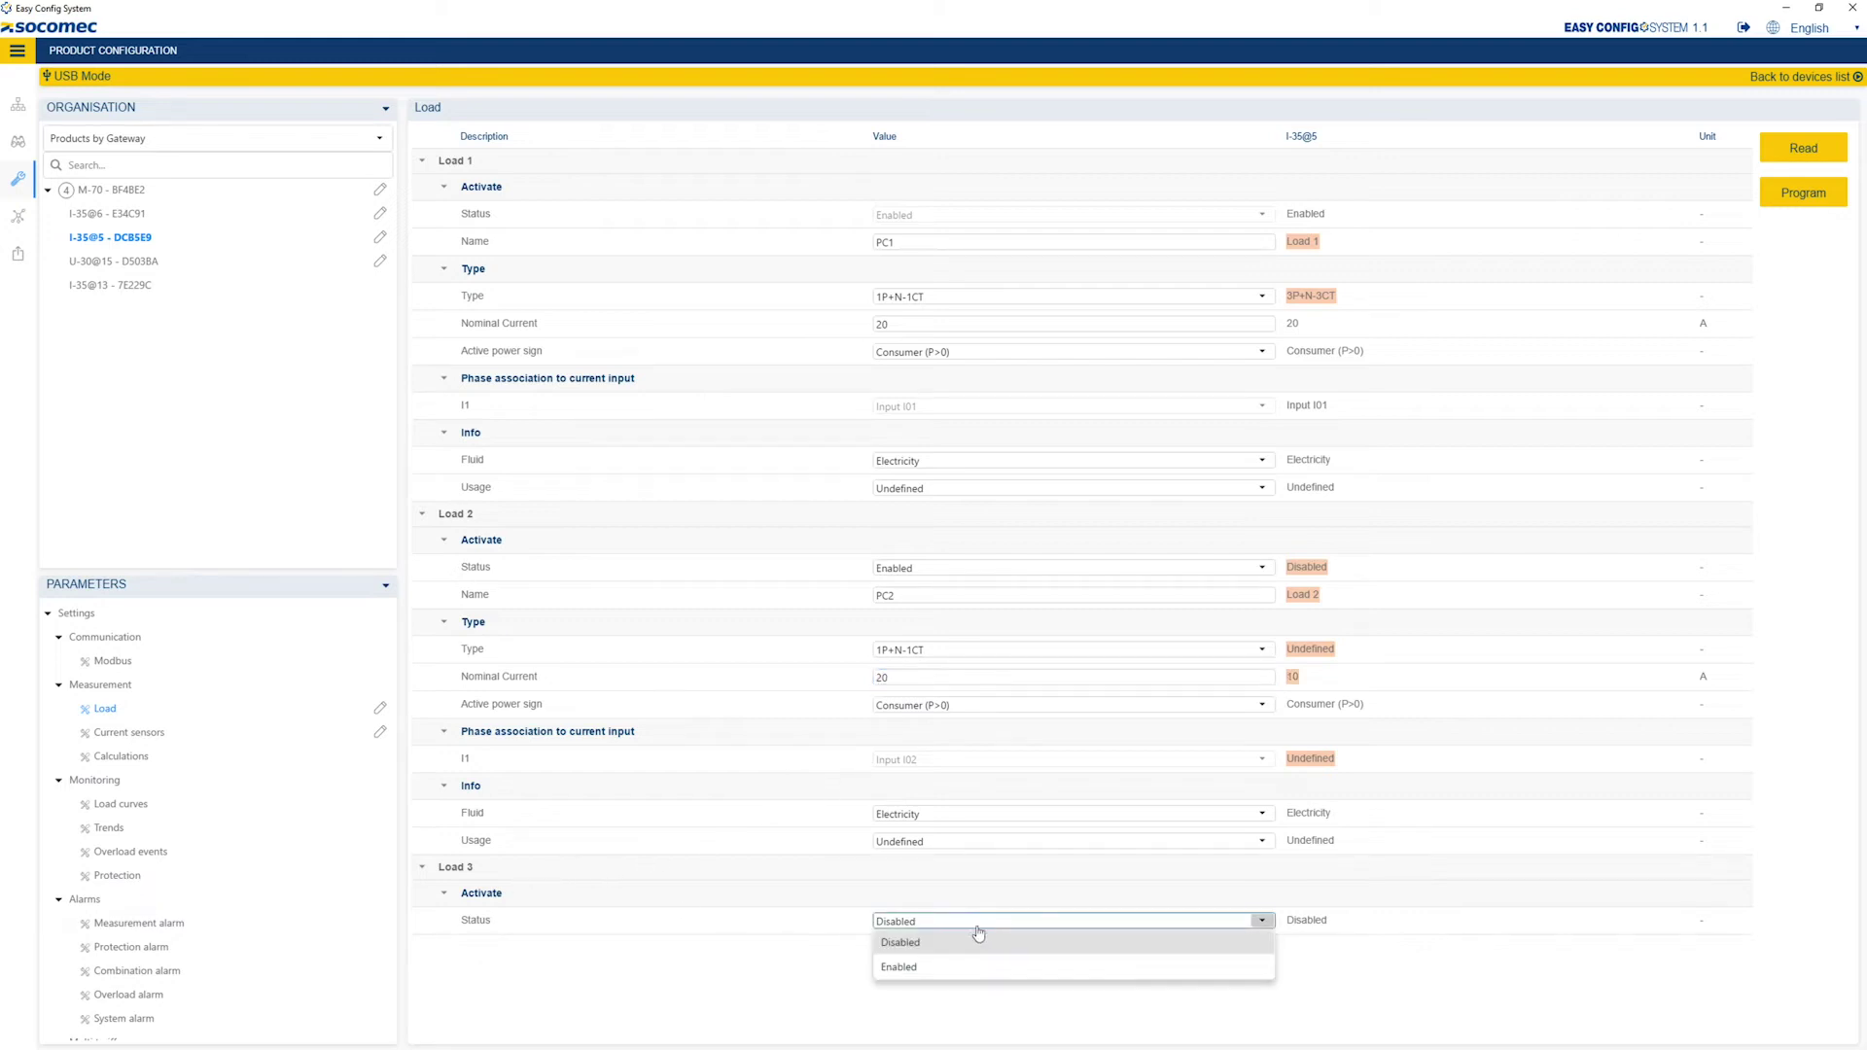
click(946, 968)
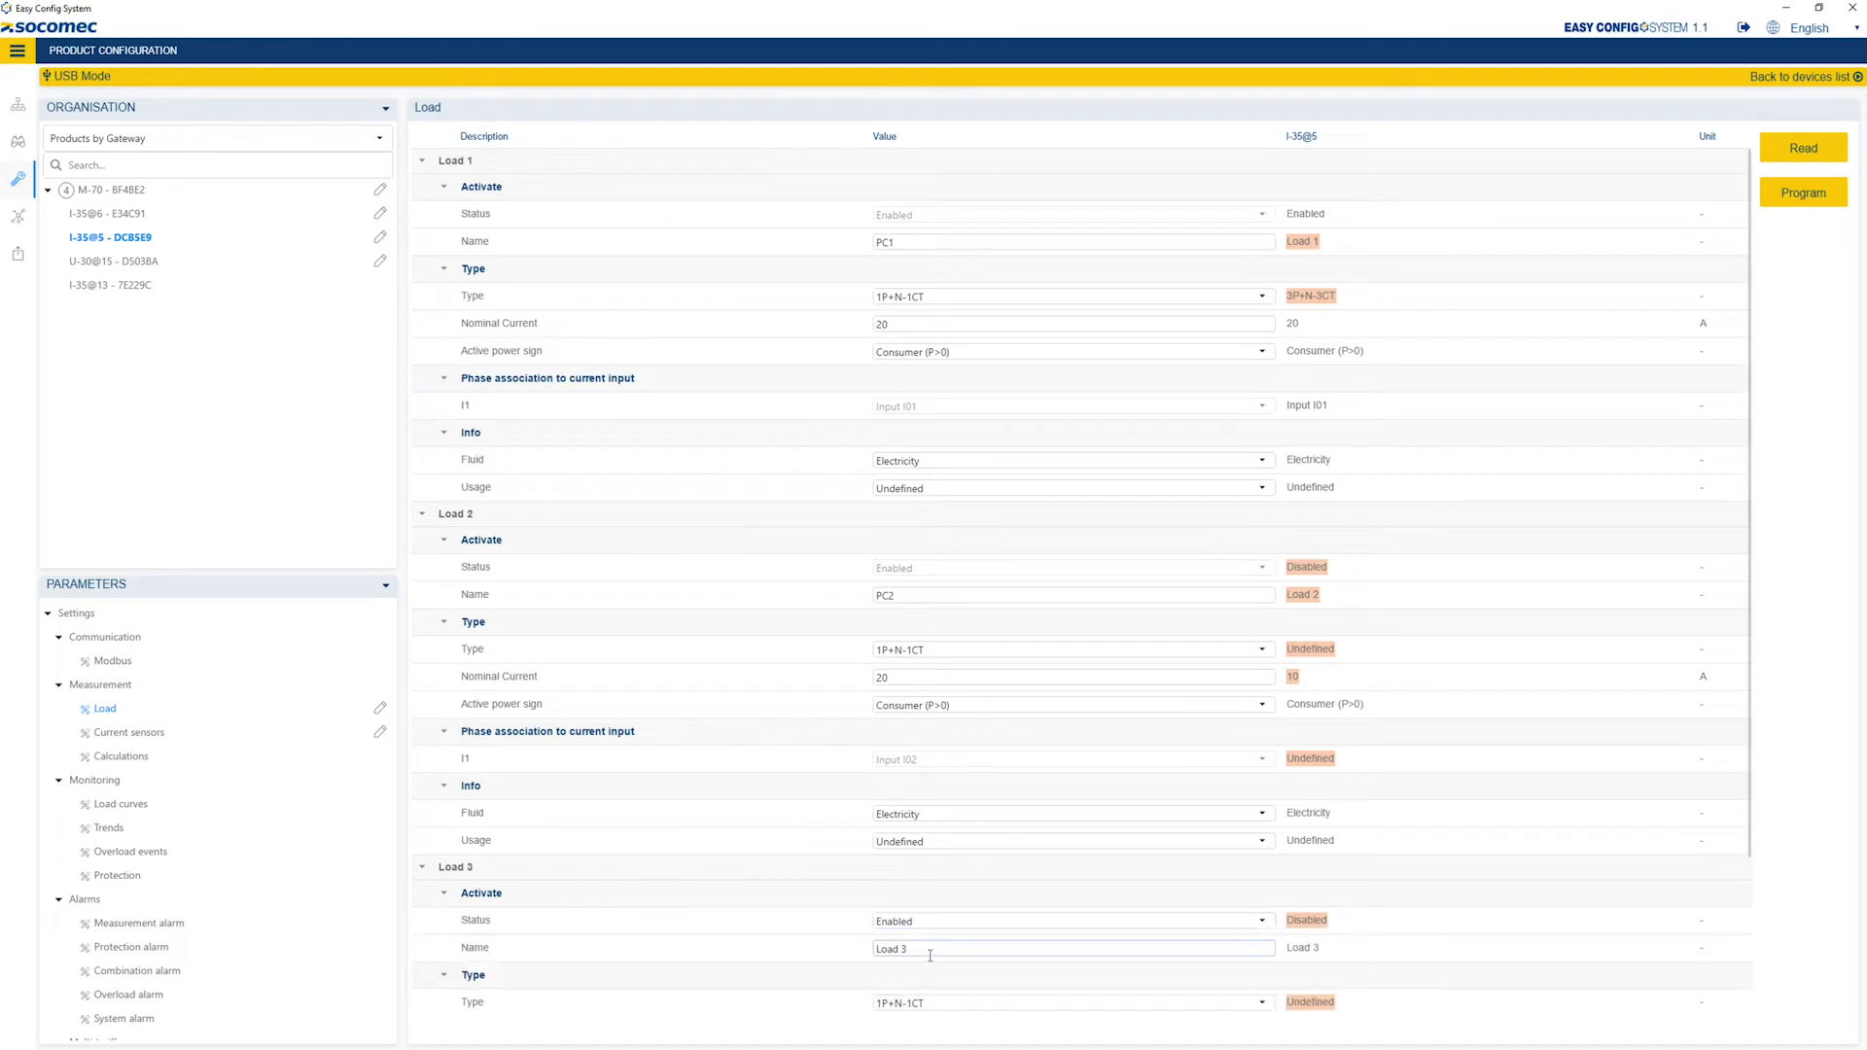
click(895, 950)
triple_click(895, 950)
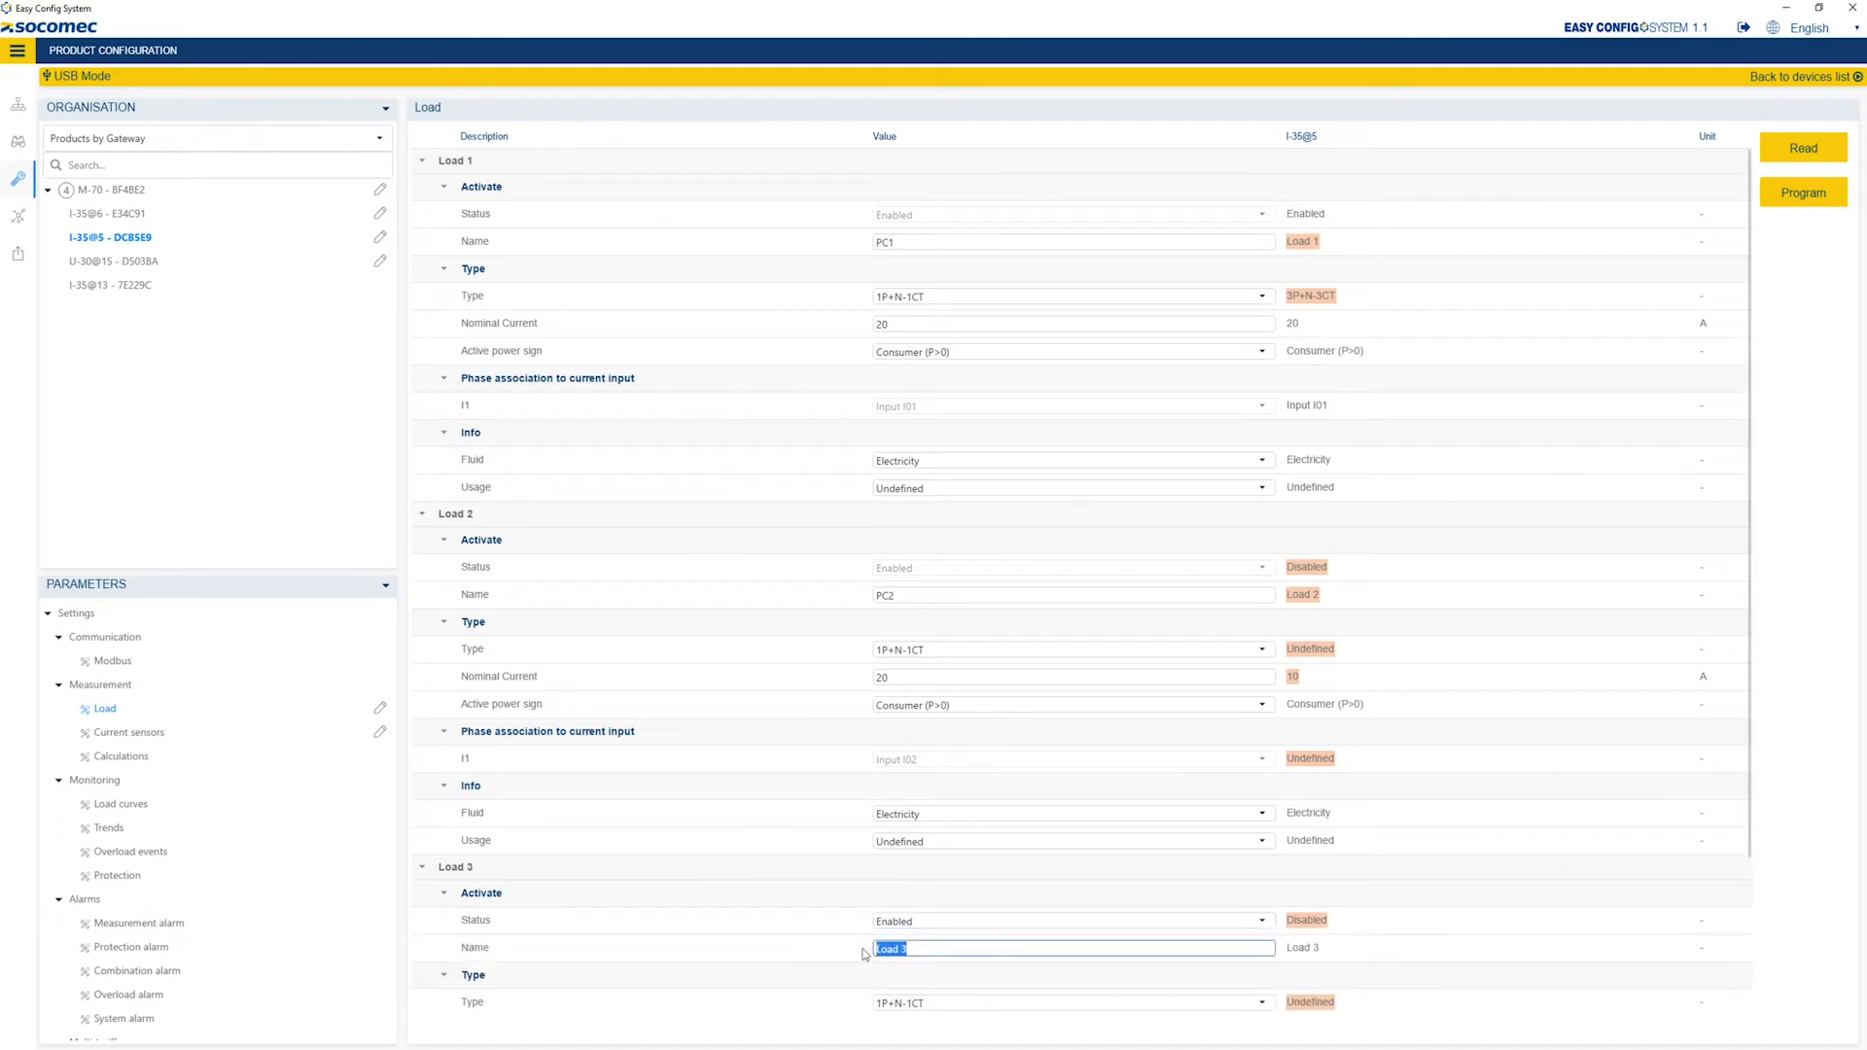
text(P)
click(1749, 598)
drag(1749, 599, 1737, 794)
drag(893, 838, 868, 841)
text(15)
click(825, 825)
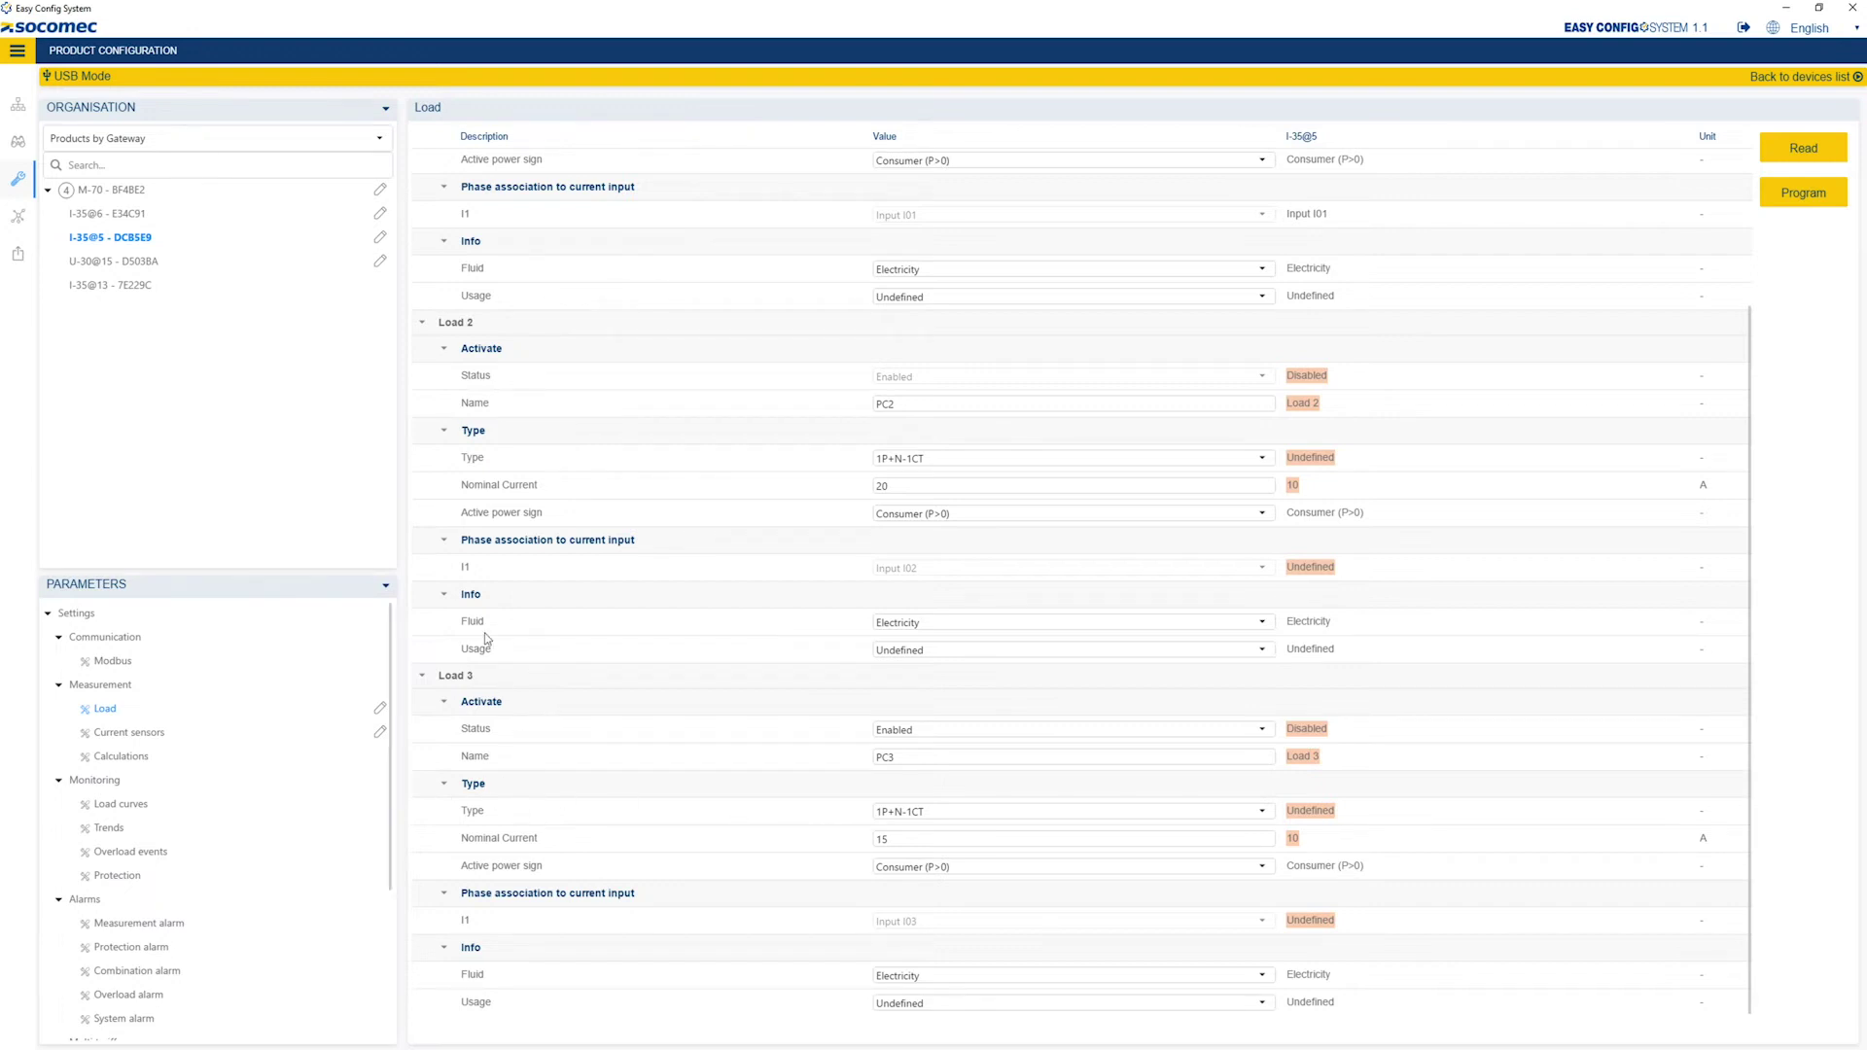
On I-35@13, make Load 1 a 1P+N-1CT load named PC4 at 5 A.
click(139, 288)
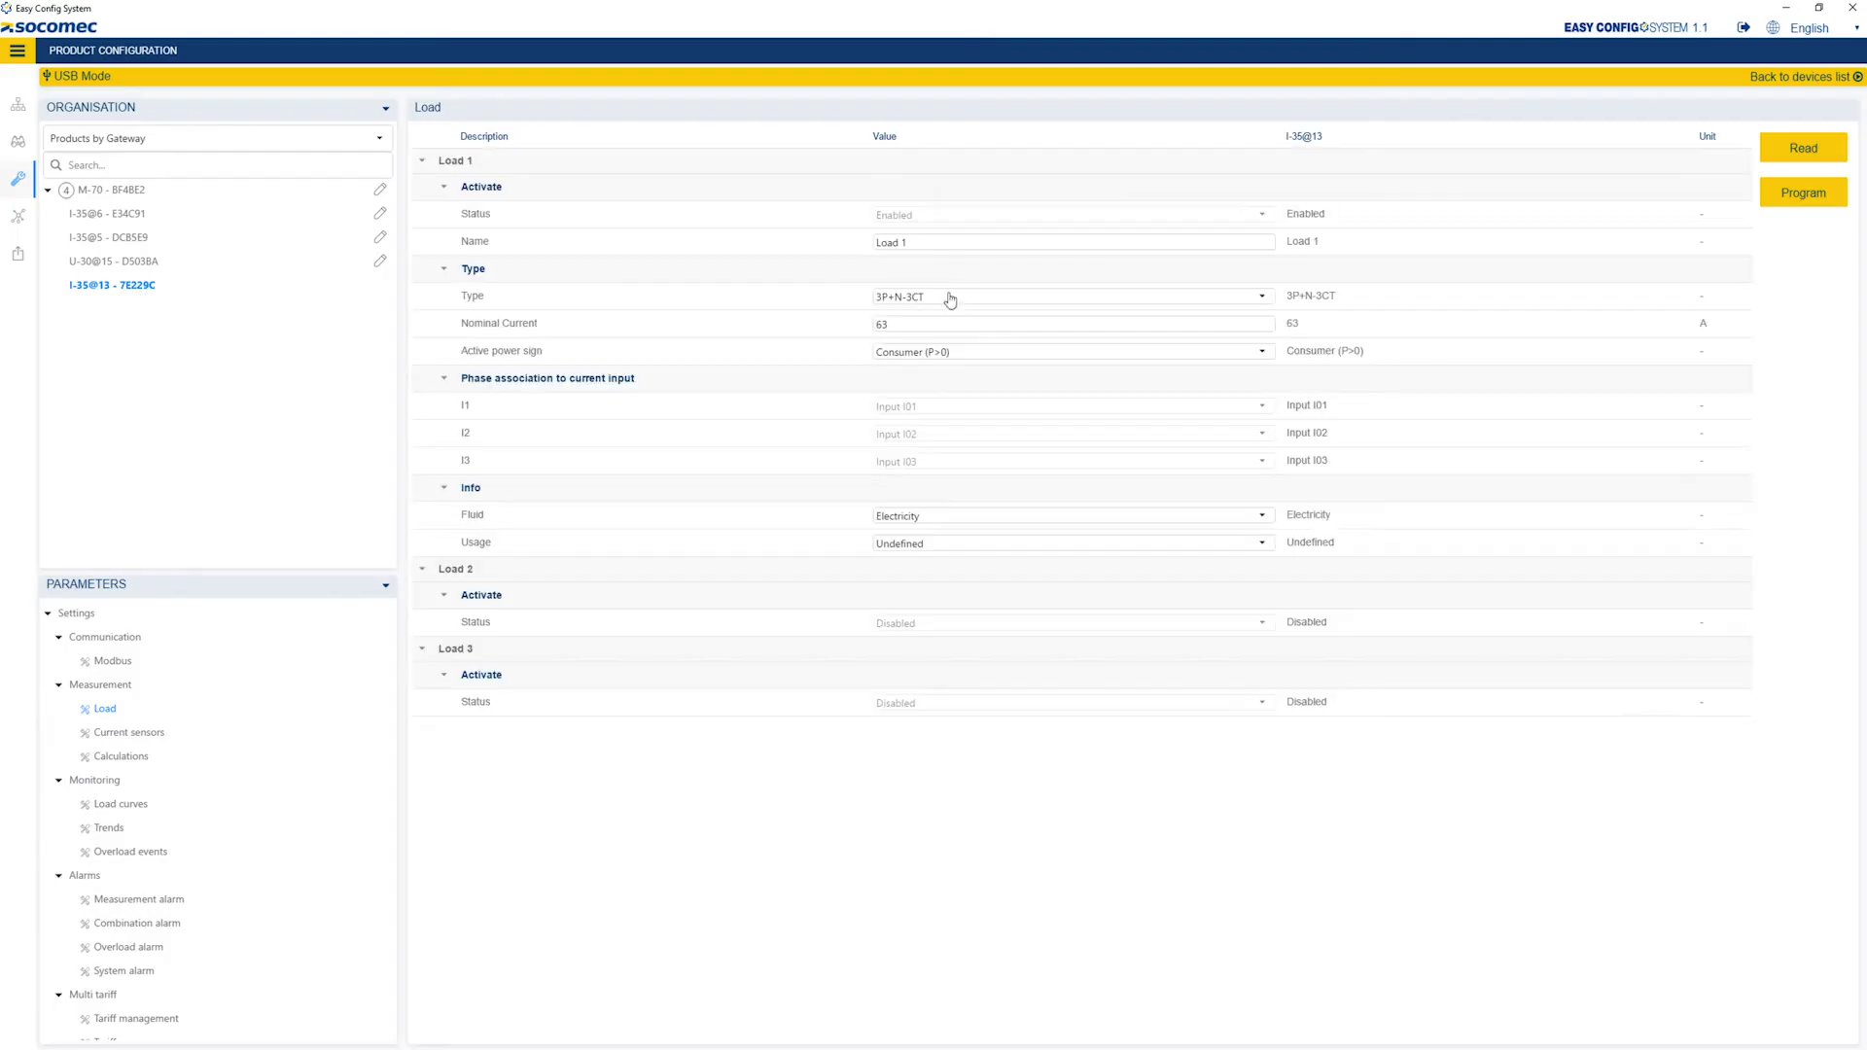
click(951, 298)
click(951, 314)
click(914, 243)
drag(914, 245, 863, 249)
text(PC4)
double_click(881, 323)
text(5)
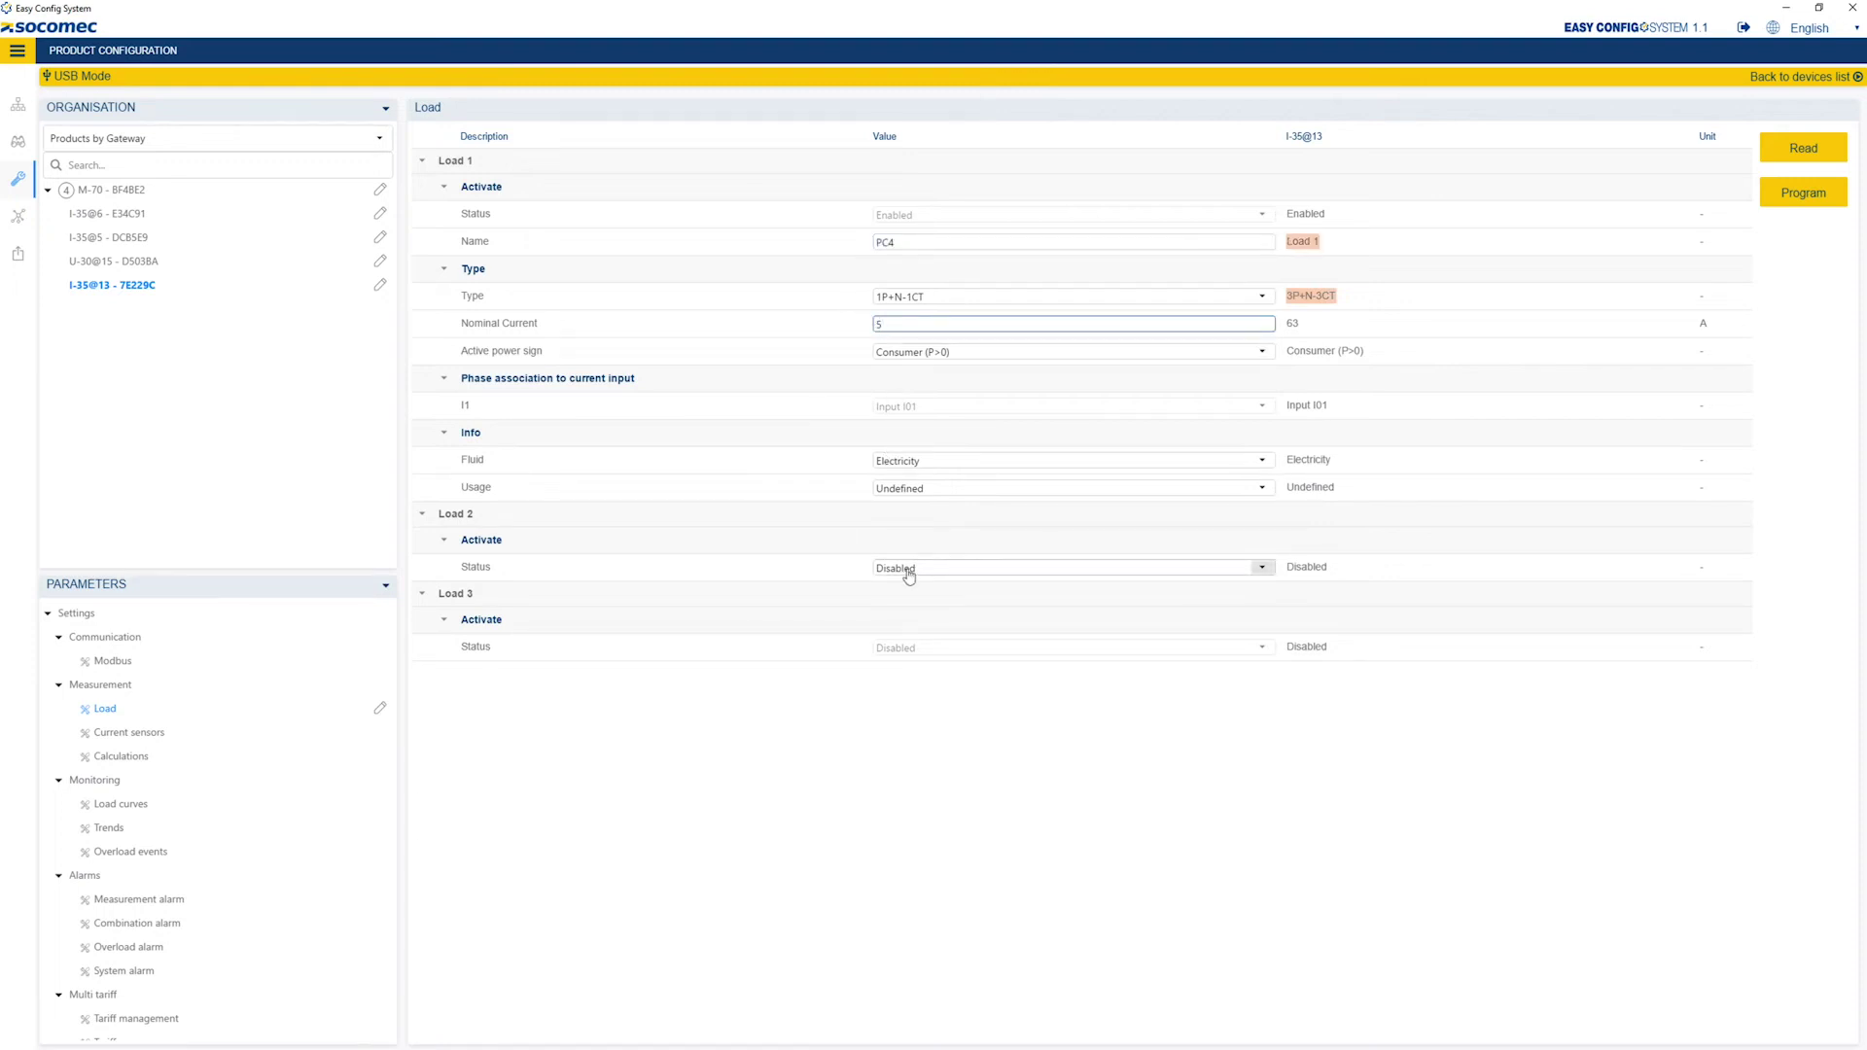
Enable Load 2 as PC5 with a 5 A nominal current.
click(910, 568)
click(909, 613)
drag(914, 595, 858, 603)
text(PC5)
double_click(914, 676)
text(5)
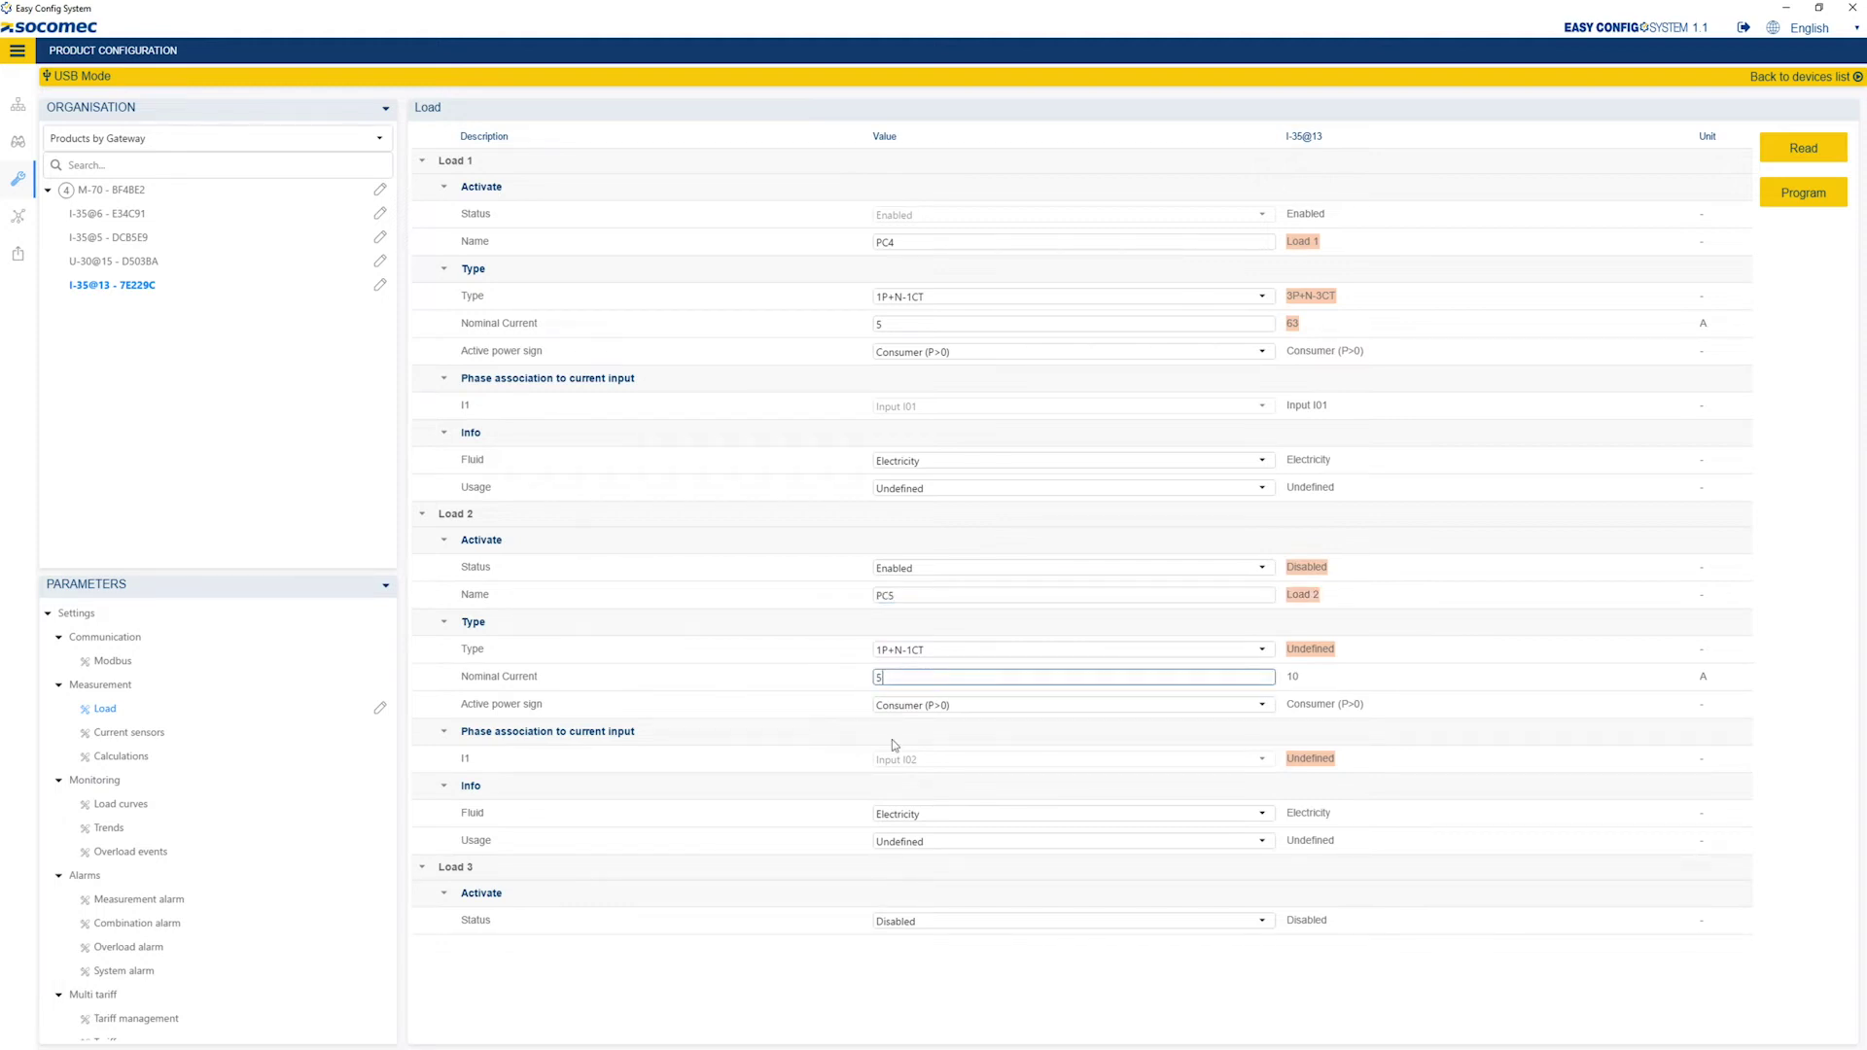
Enable Load 3 and name it PC6.
click(925, 921)
click(924, 967)
drag(914, 949, 845, 950)
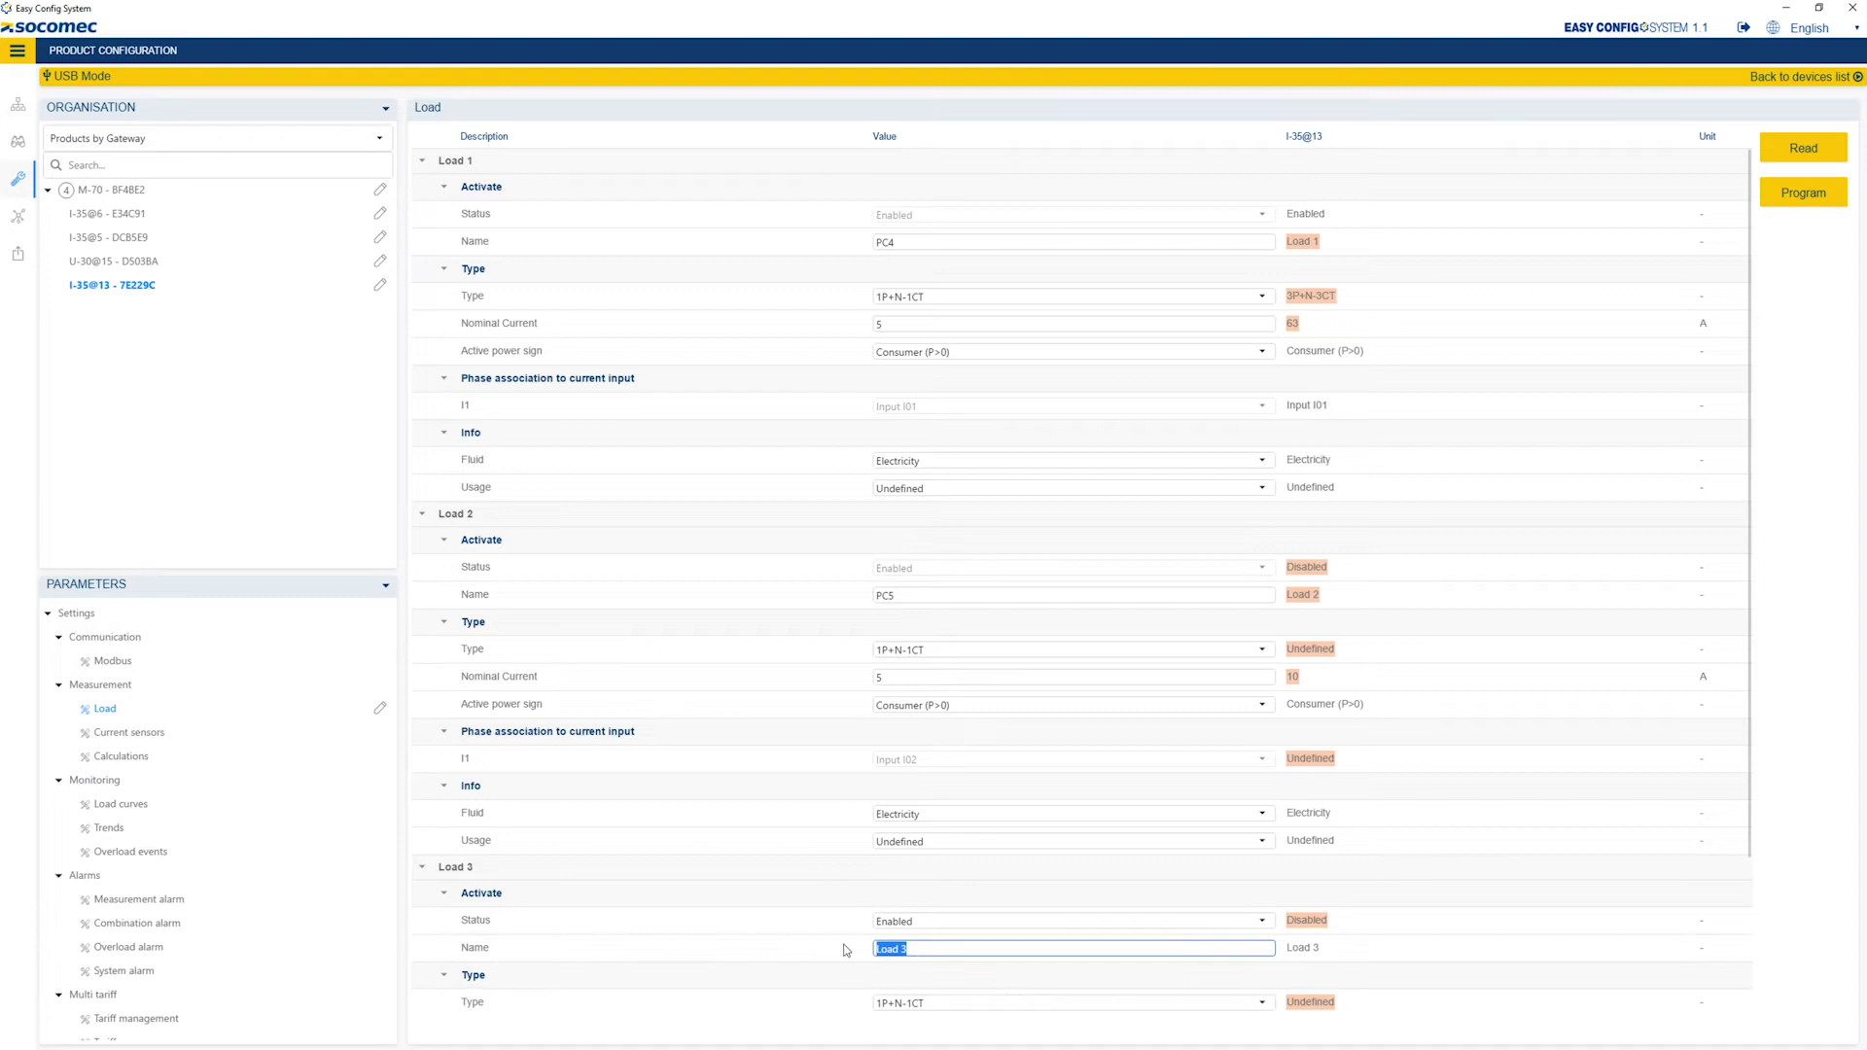
text(PC6)
drag(1742, 725, 1755, 936)
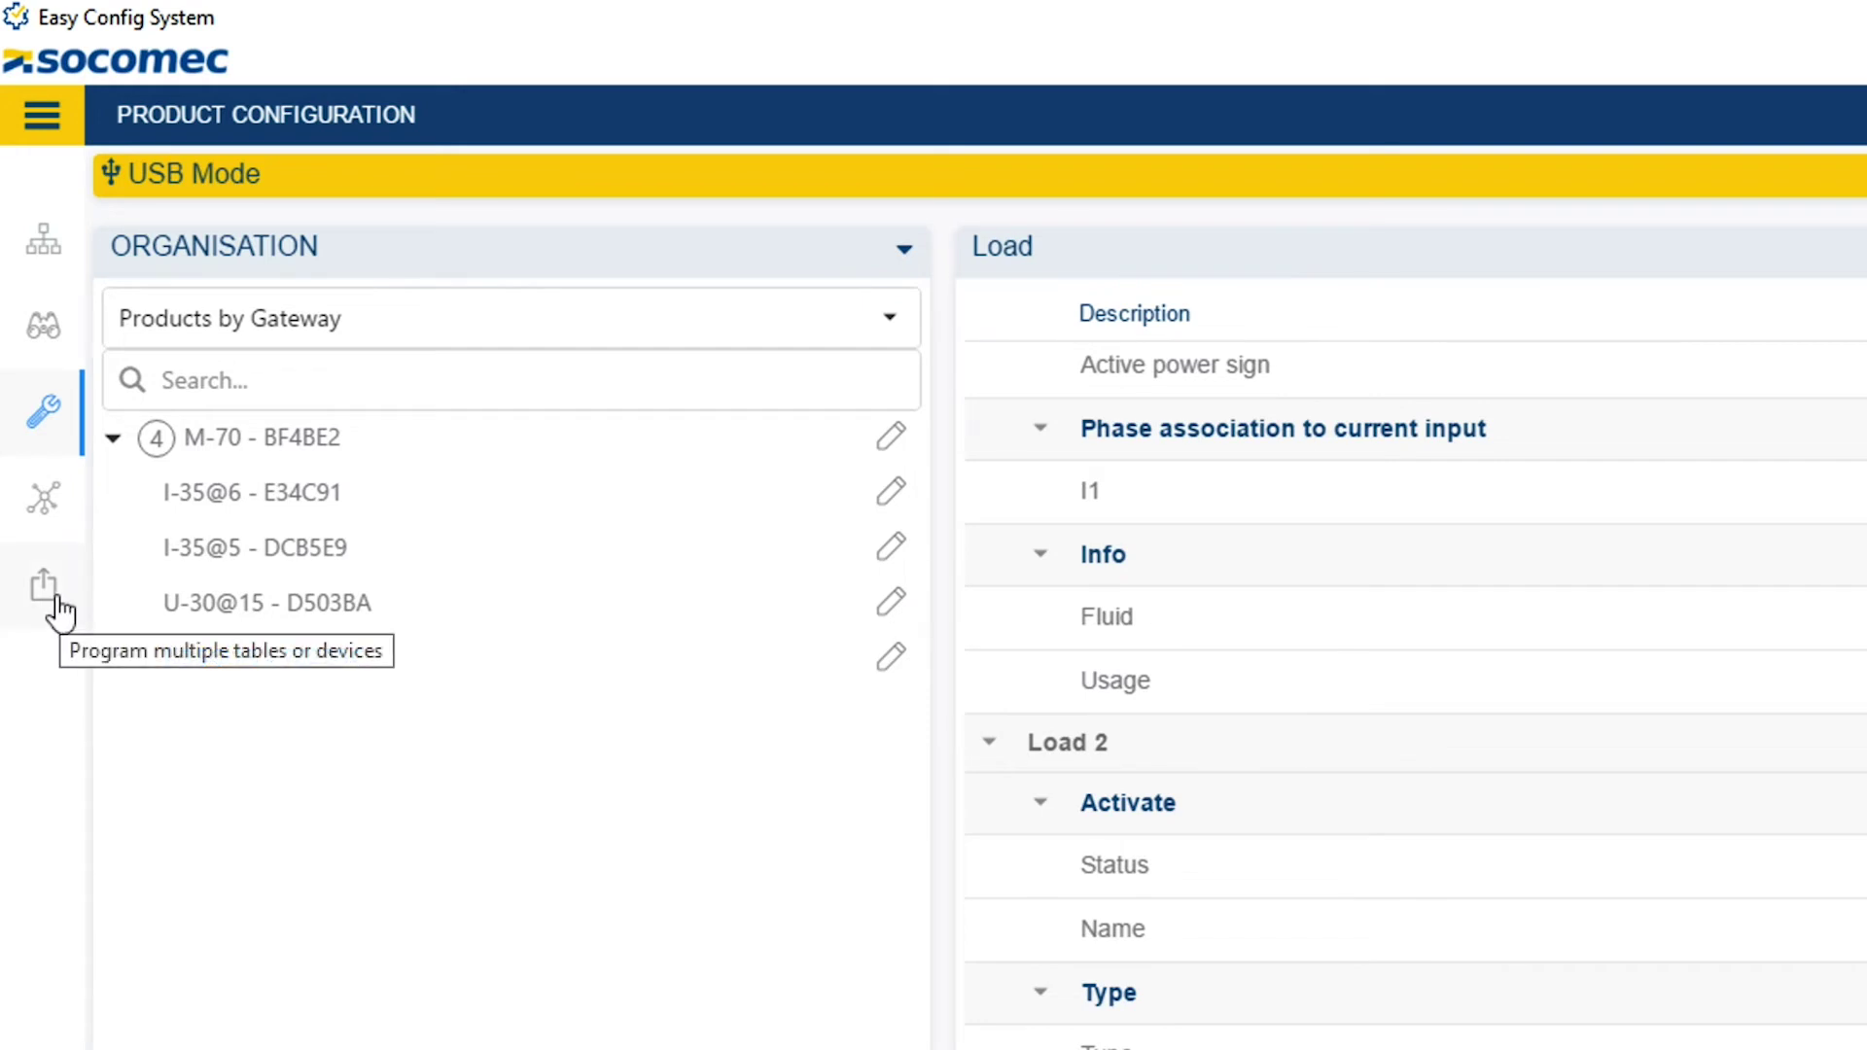
Program all five modified devices together, then return to Product Configuration.
click(60, 612)
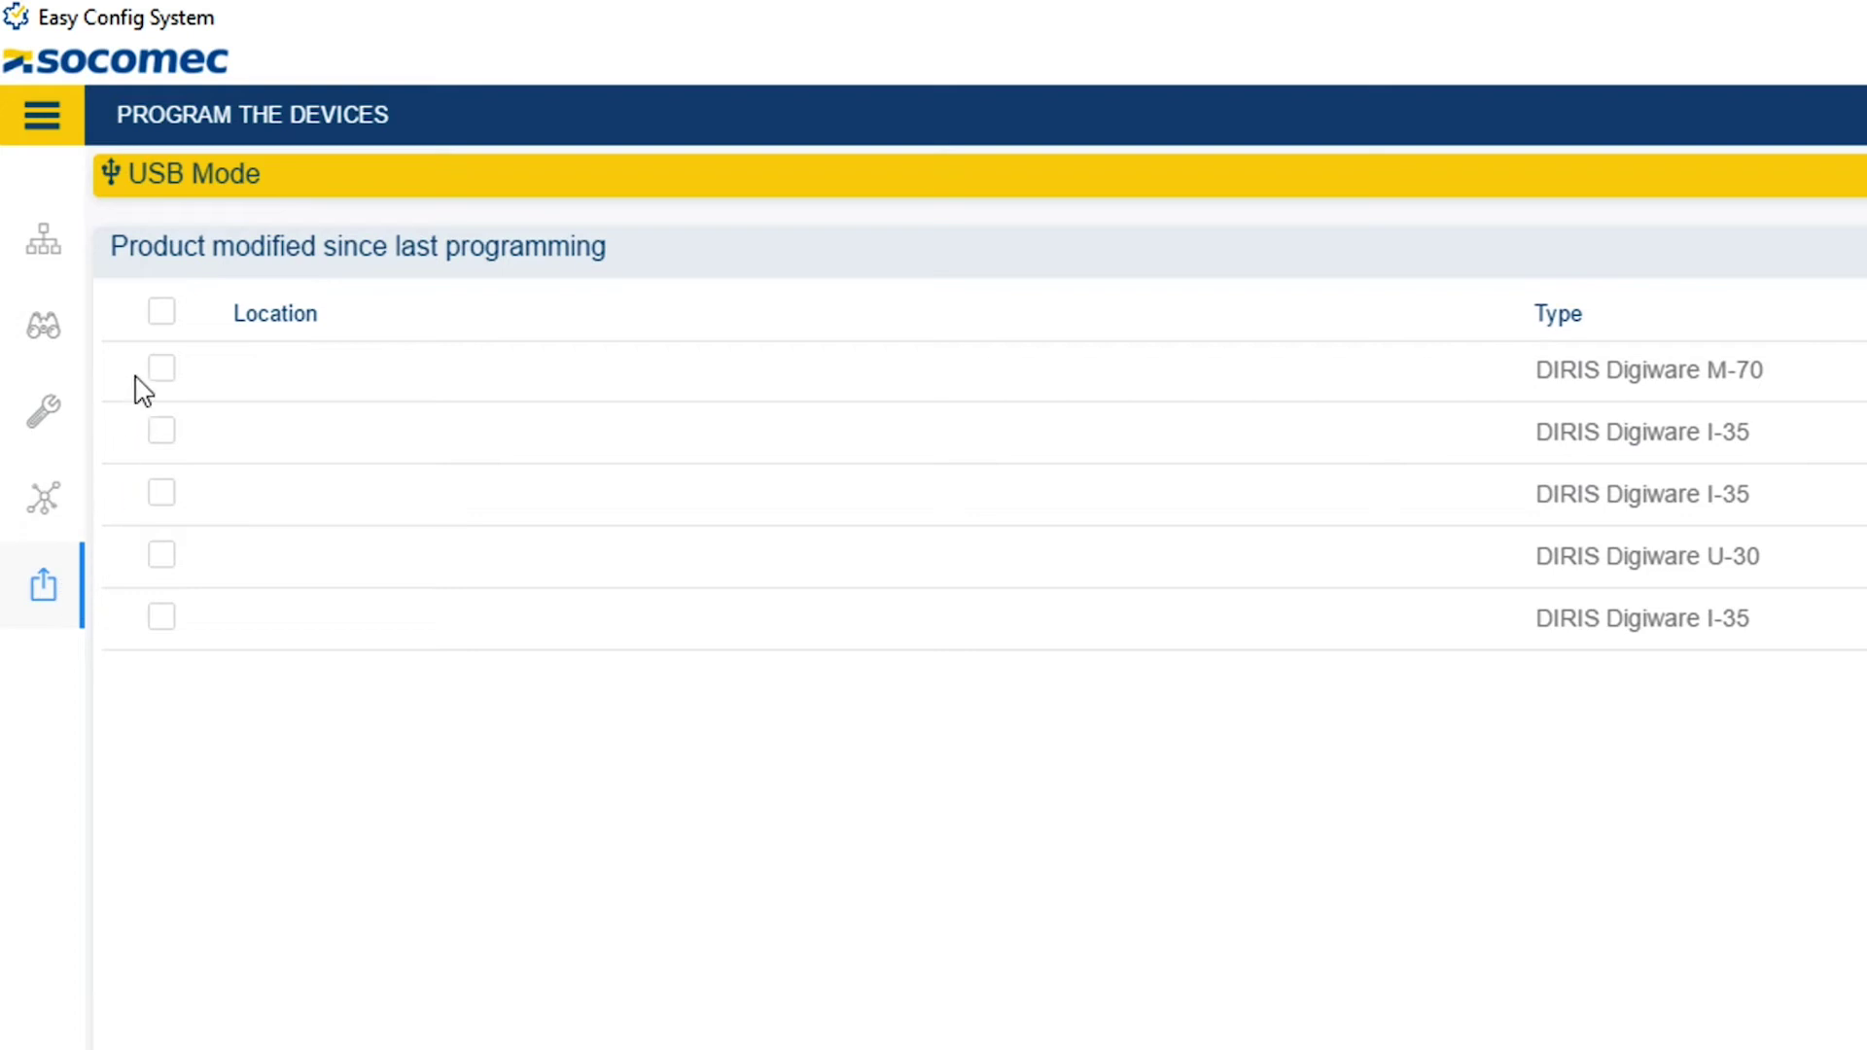
click(161, 314)
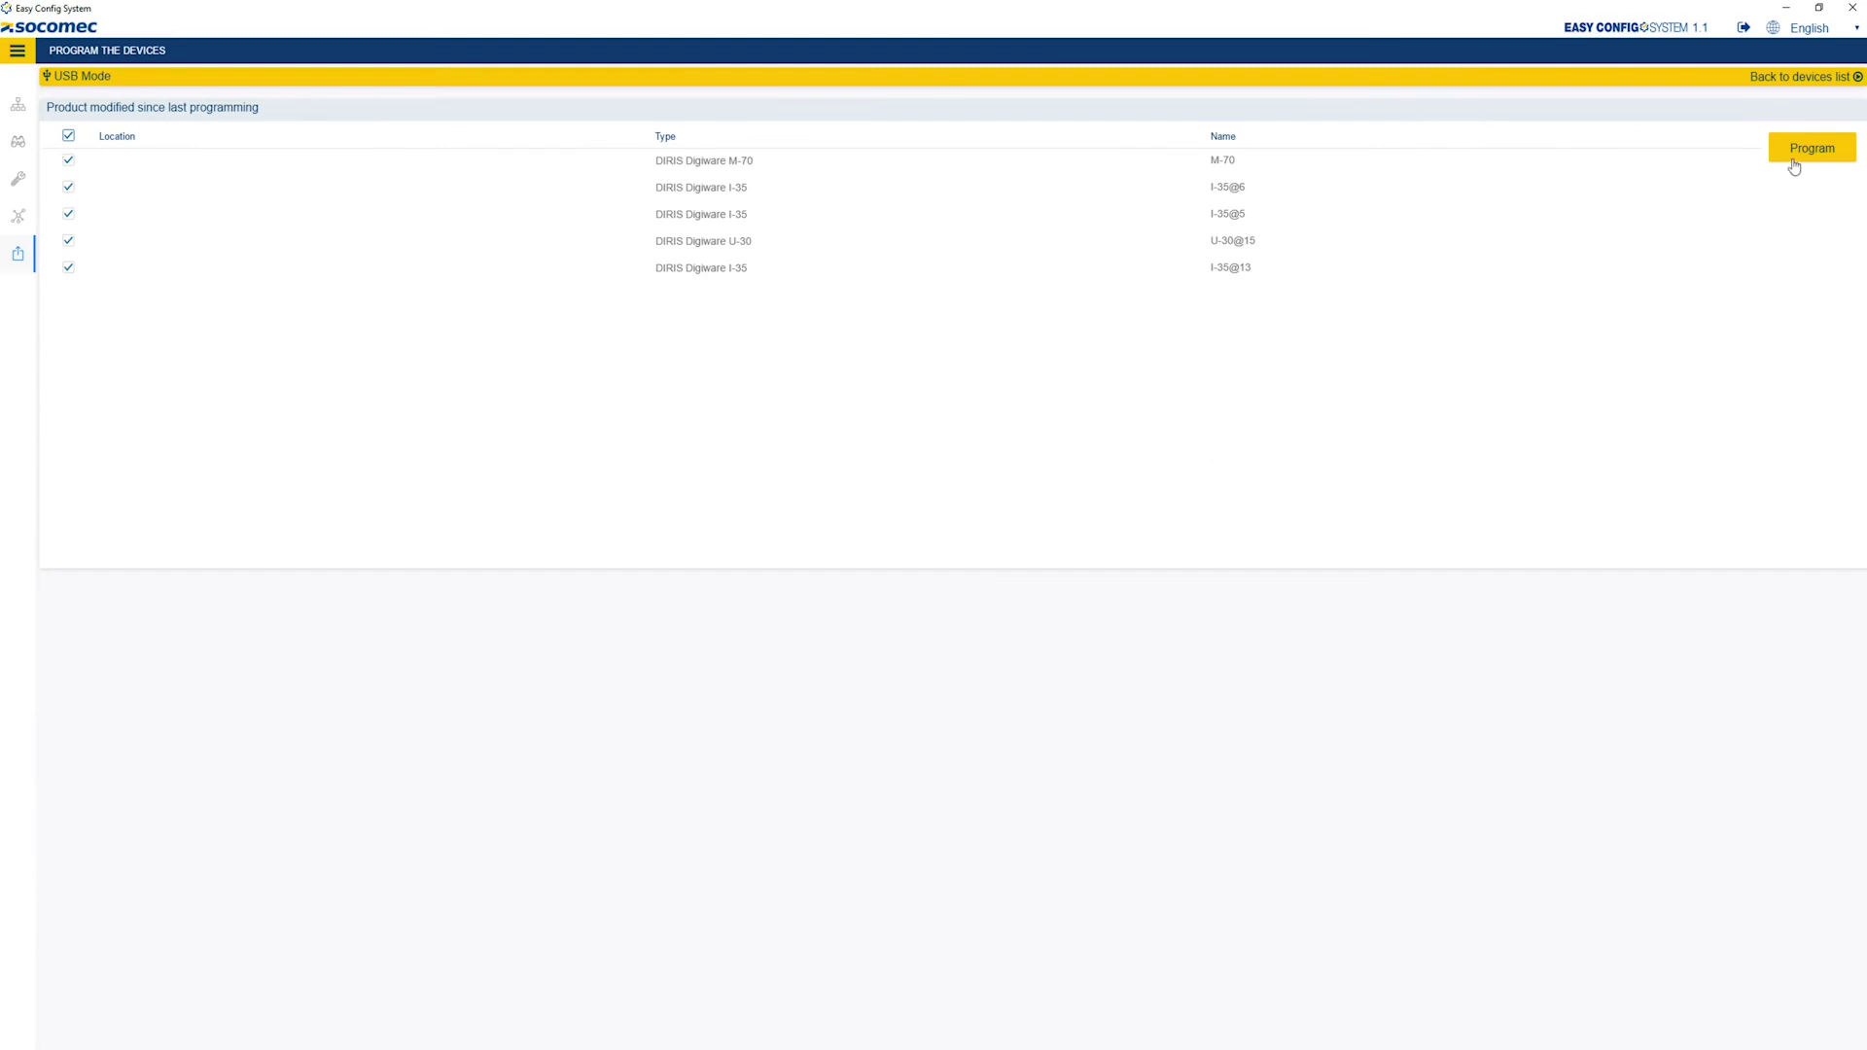
click(1795, 151)
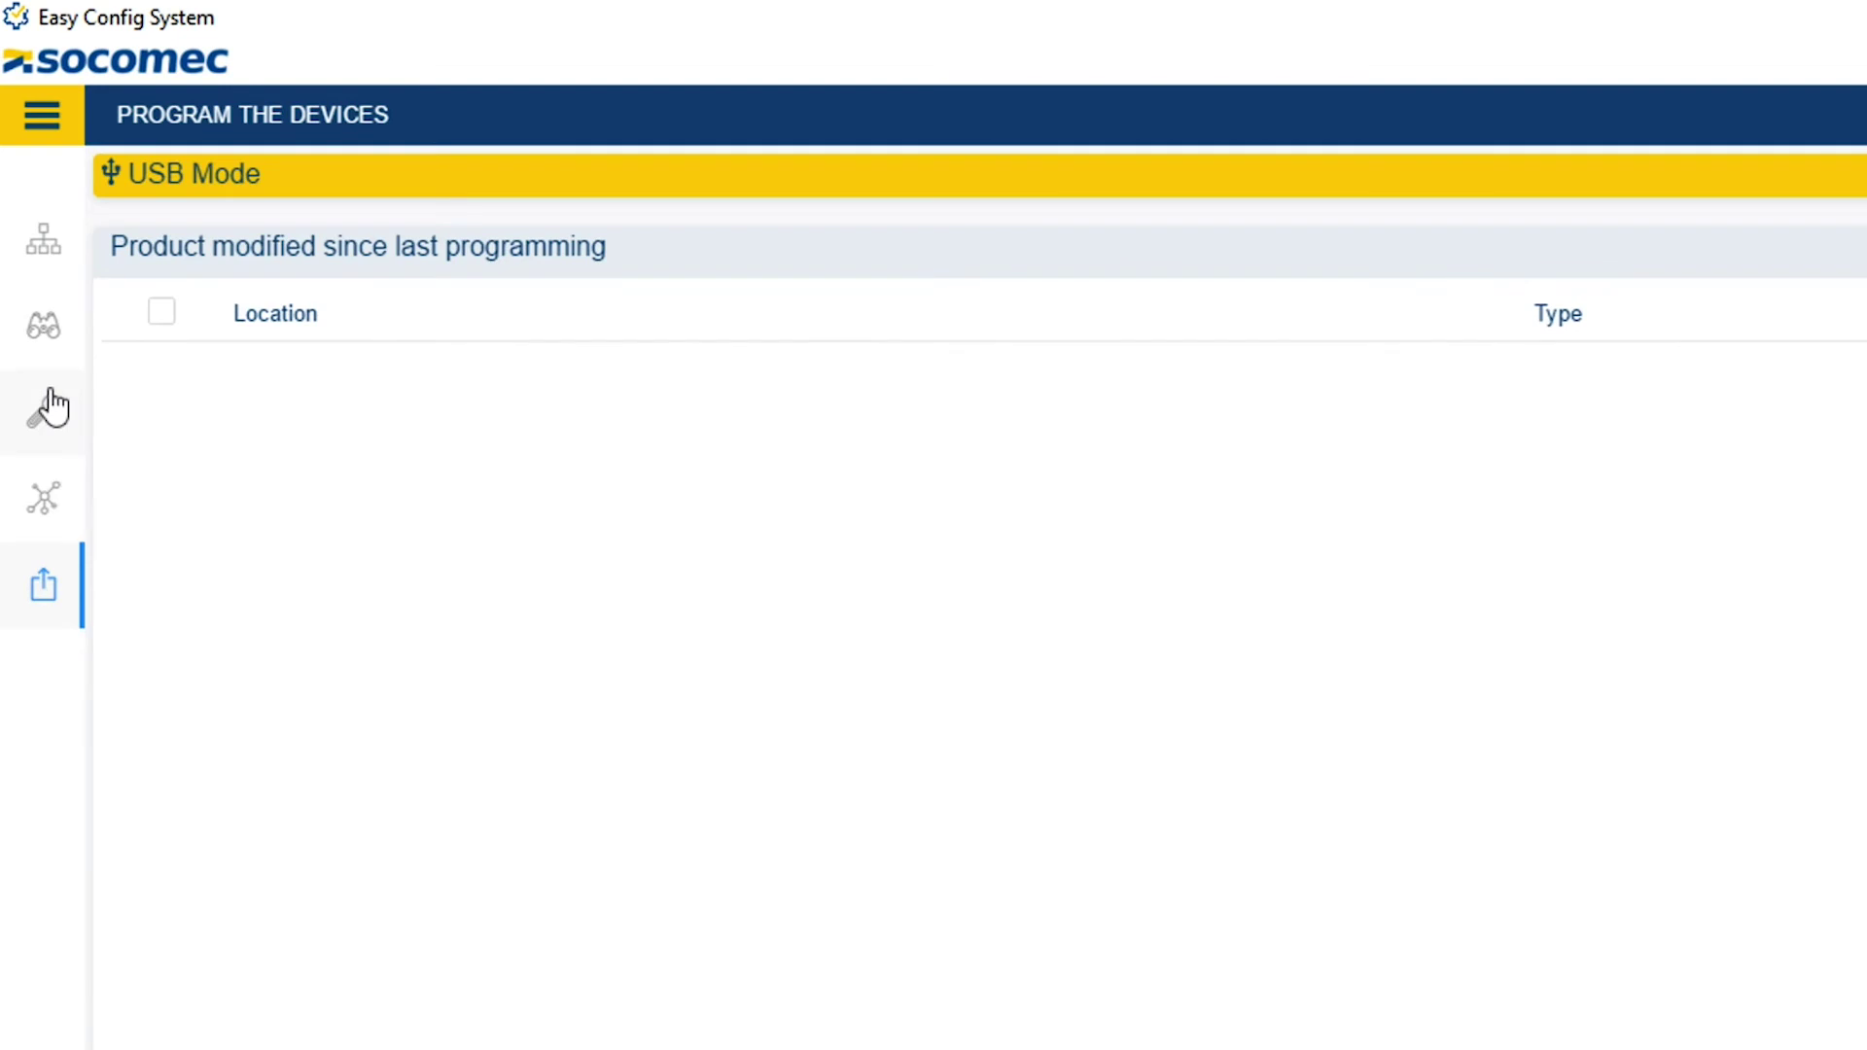
click(42, 414)
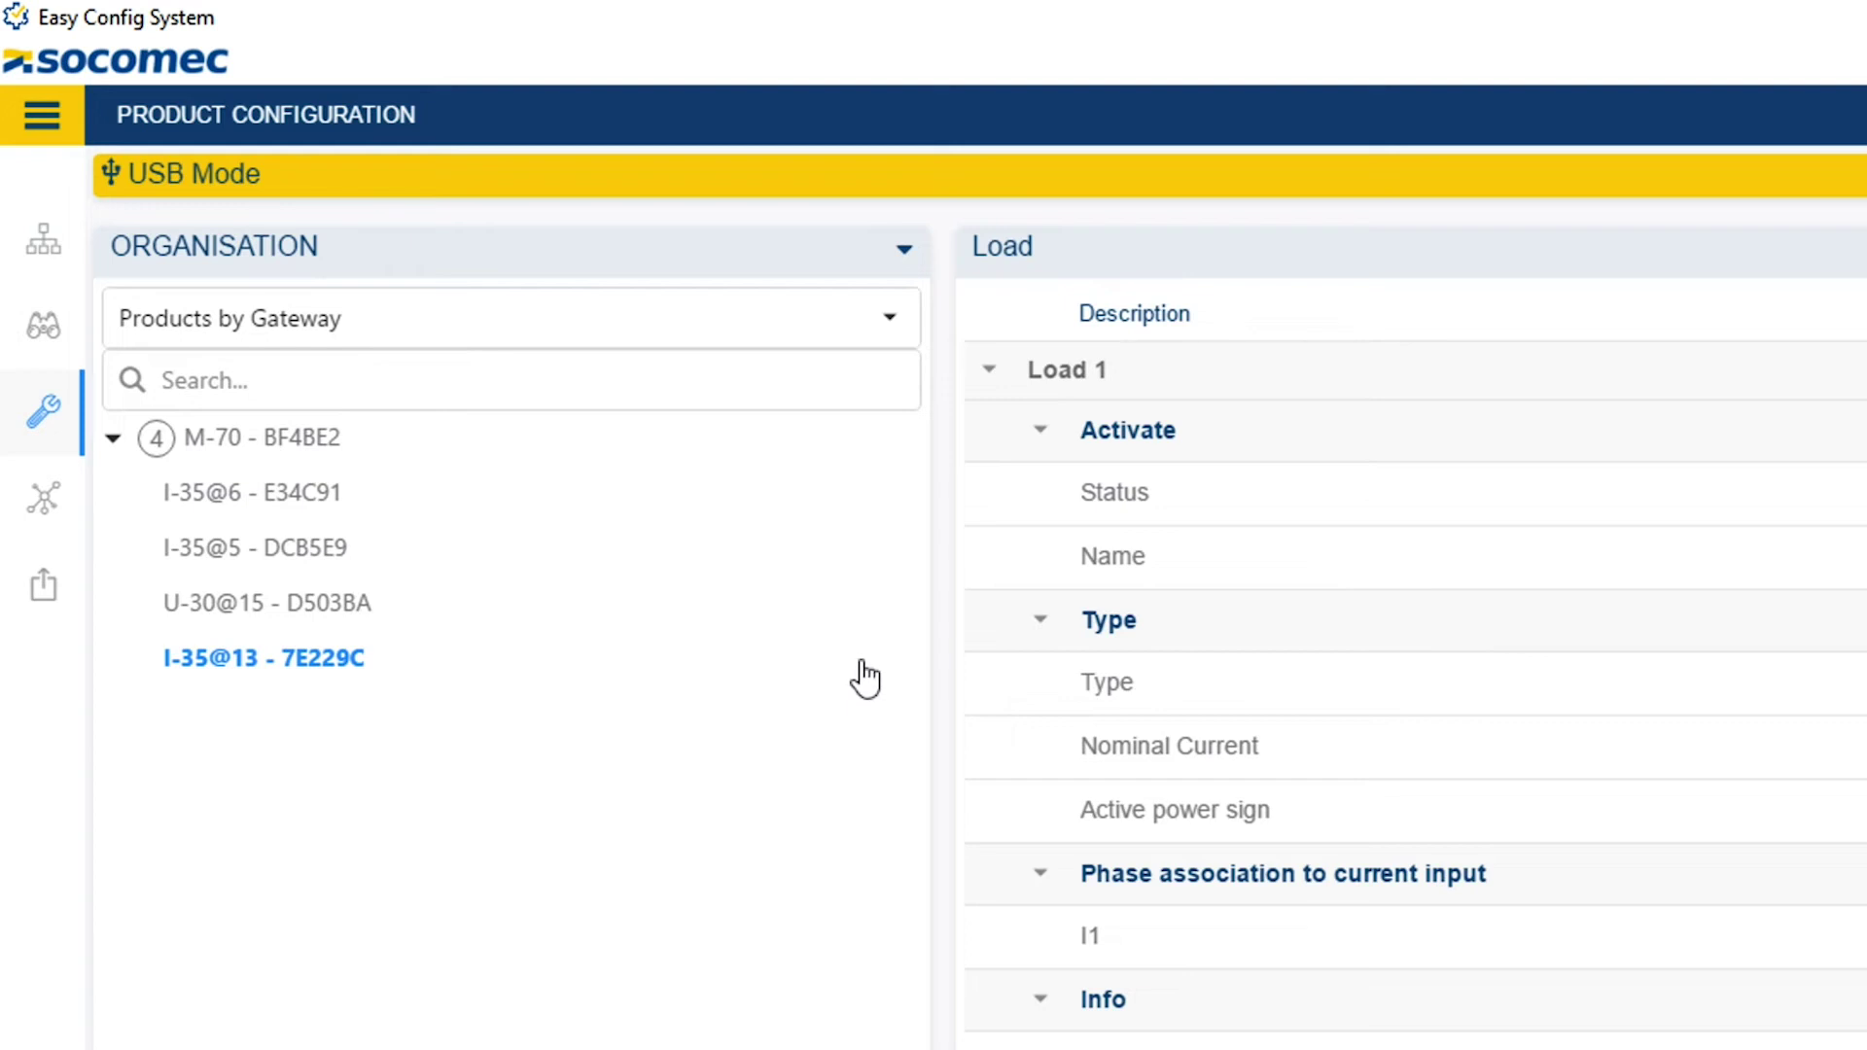
Show I-35@6's live Load measurements (about 242 V, 50 Hz, 0 A) with diagnostics hidden.
click(45, 340)
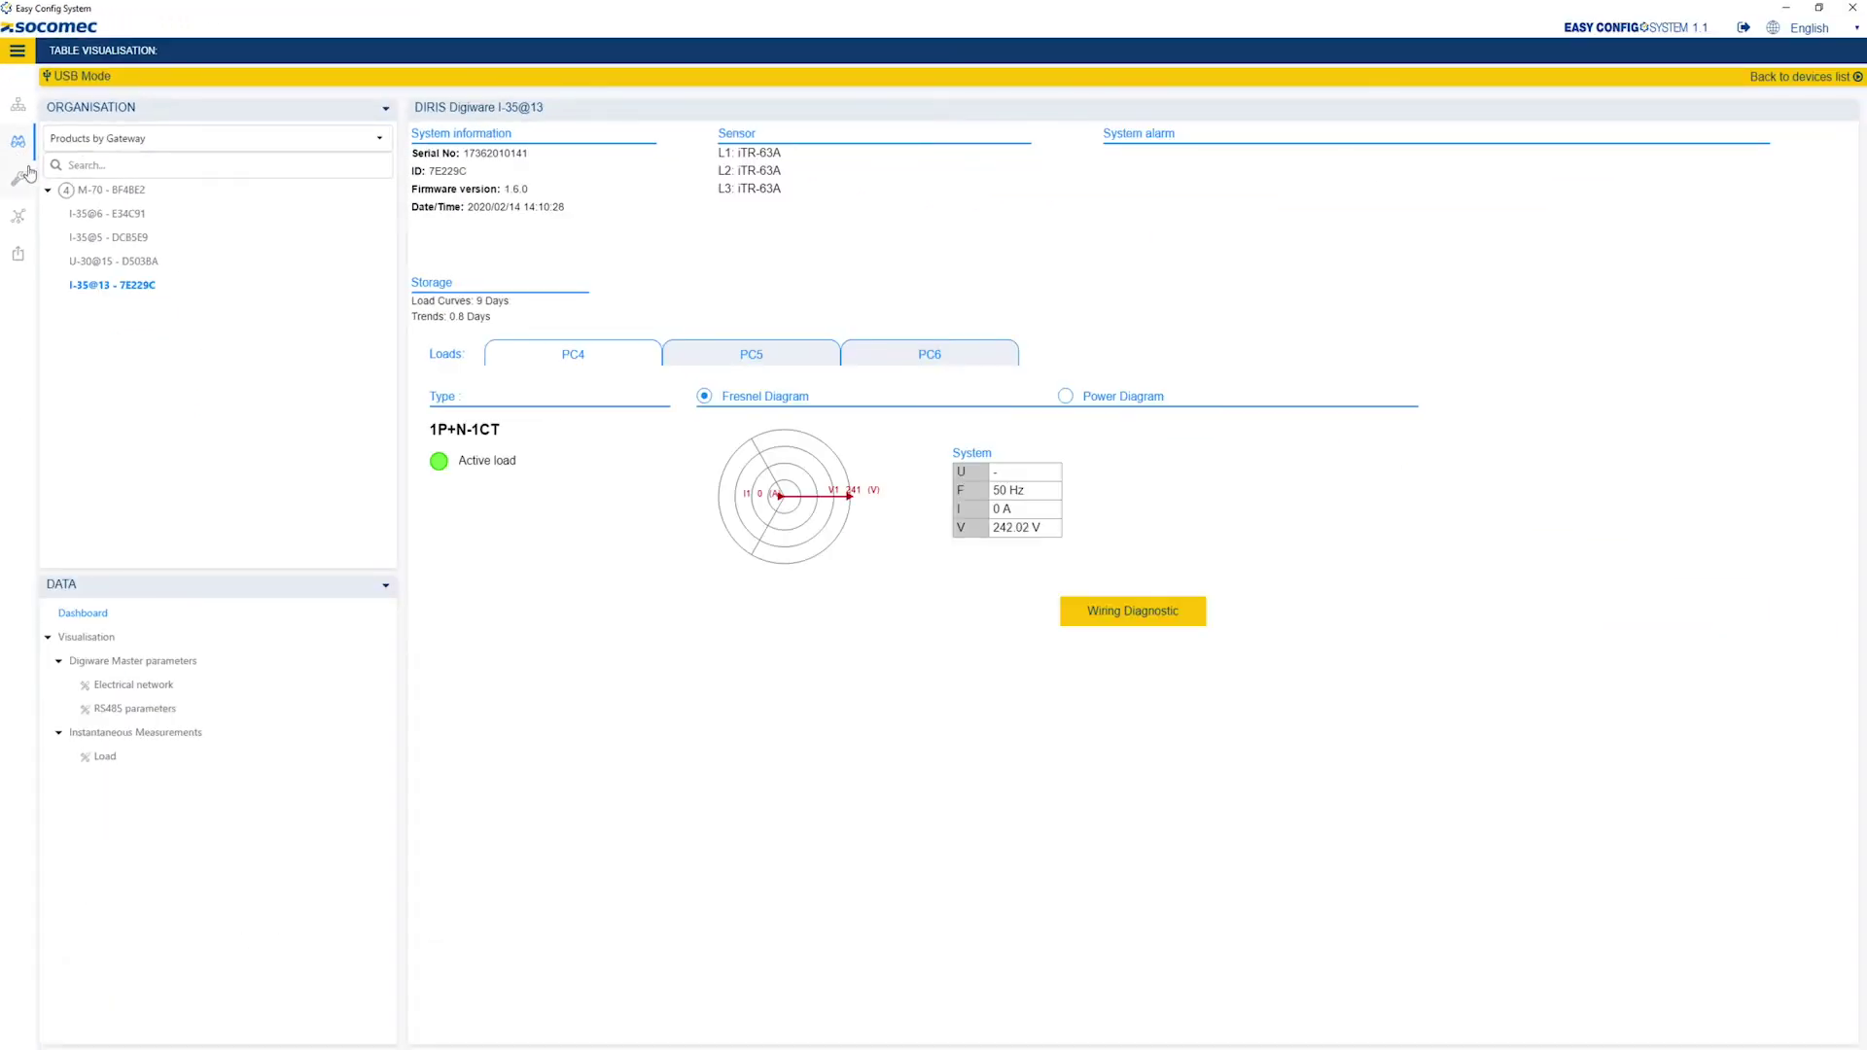
click(98, 215)
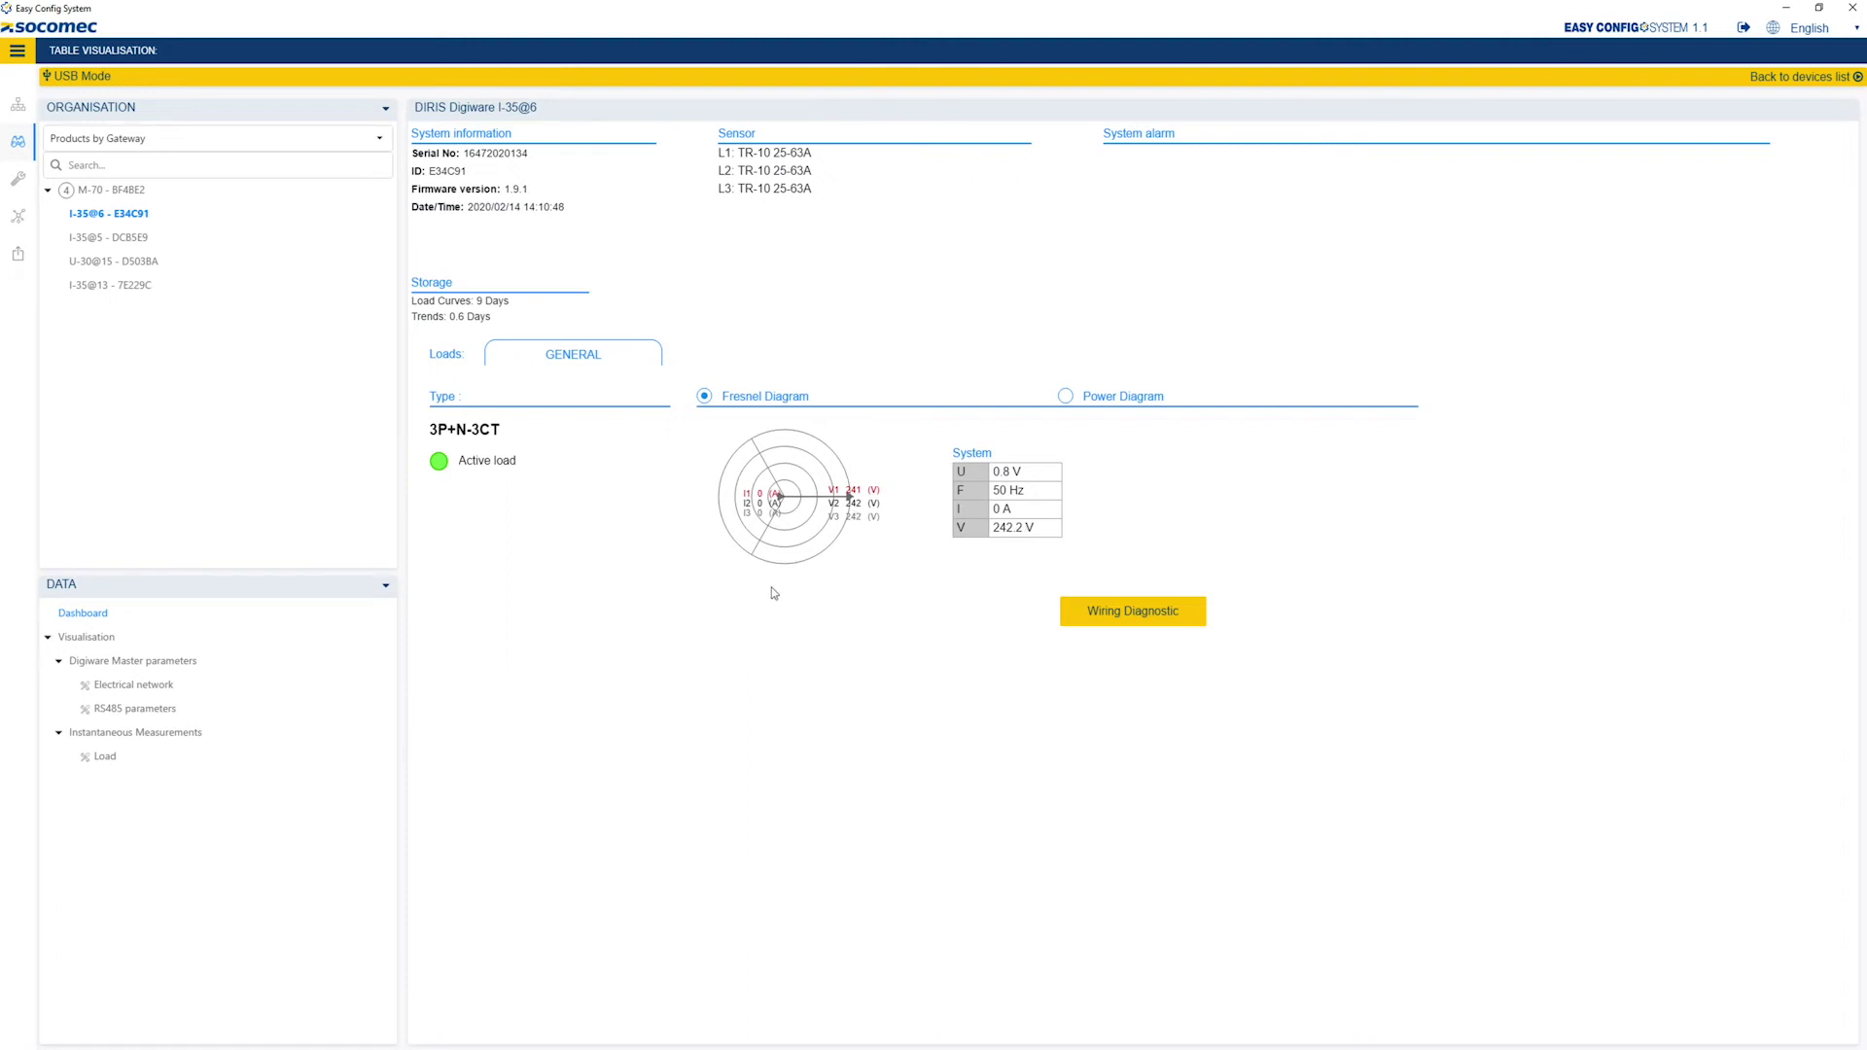
click(1144, 613)
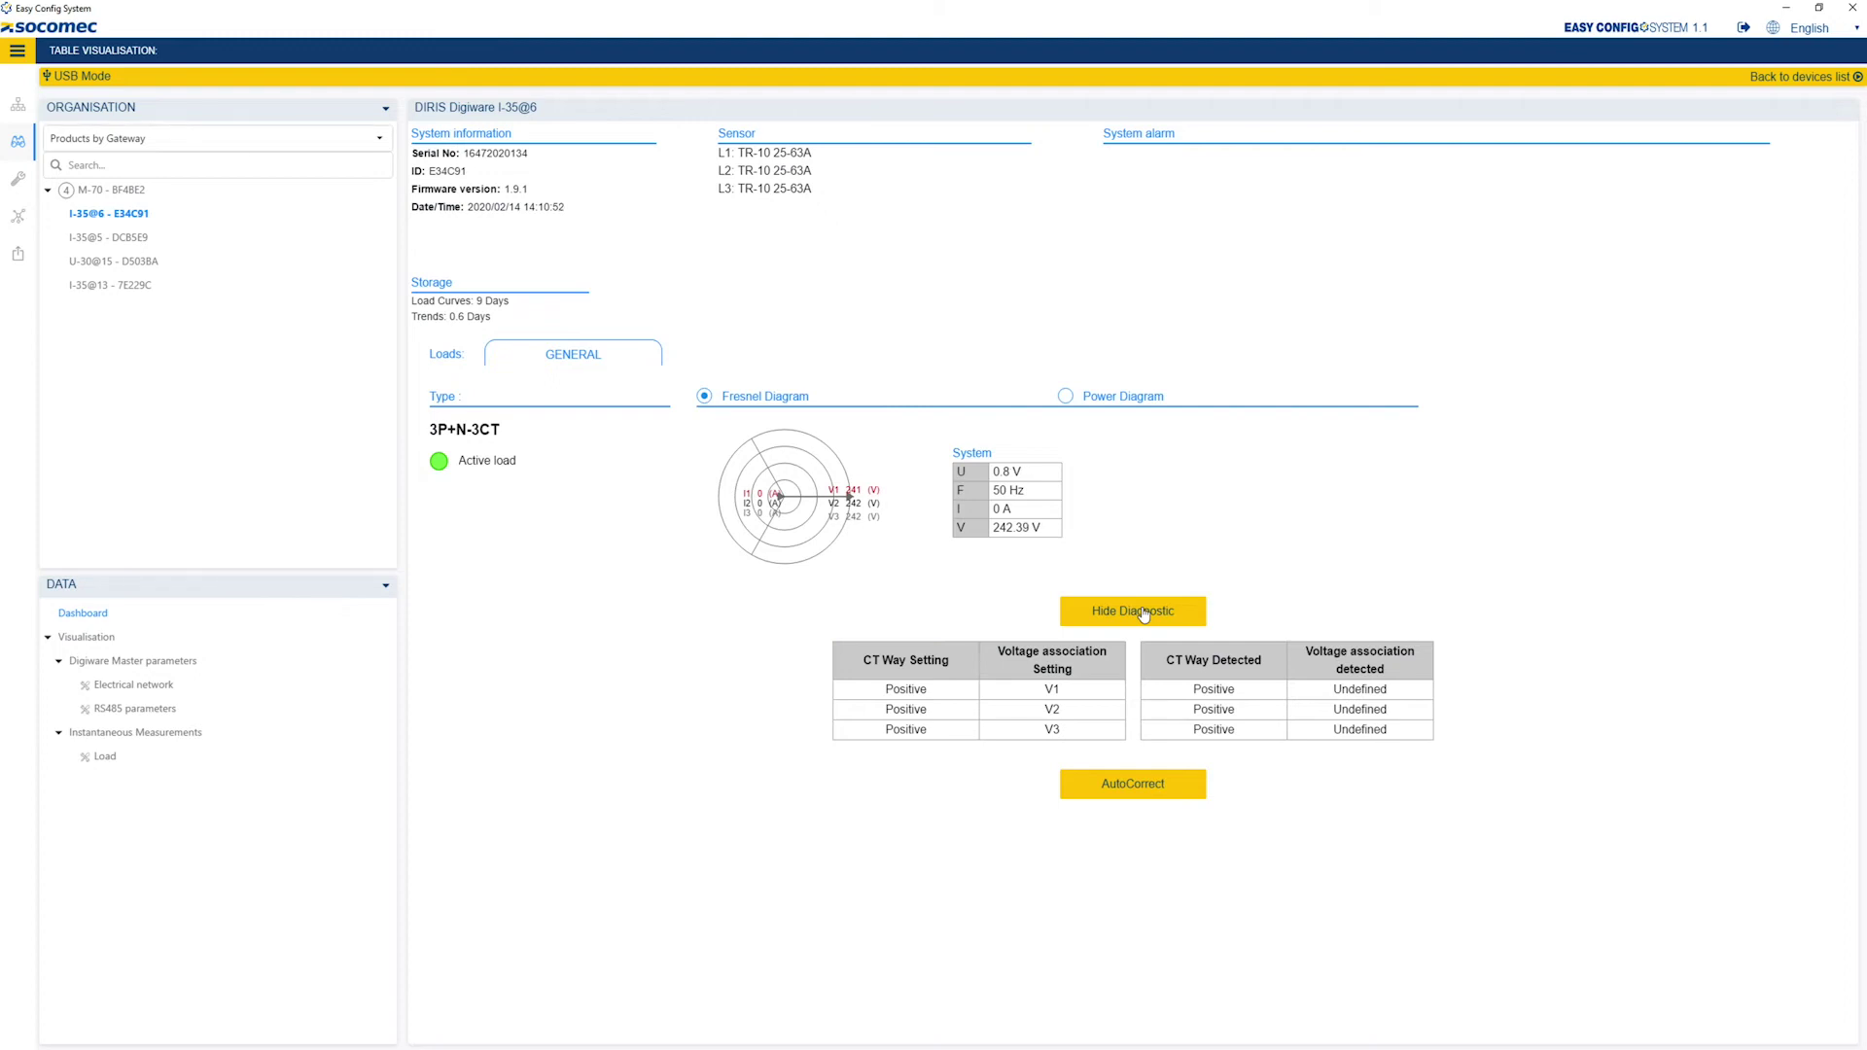
click(1144, 614)
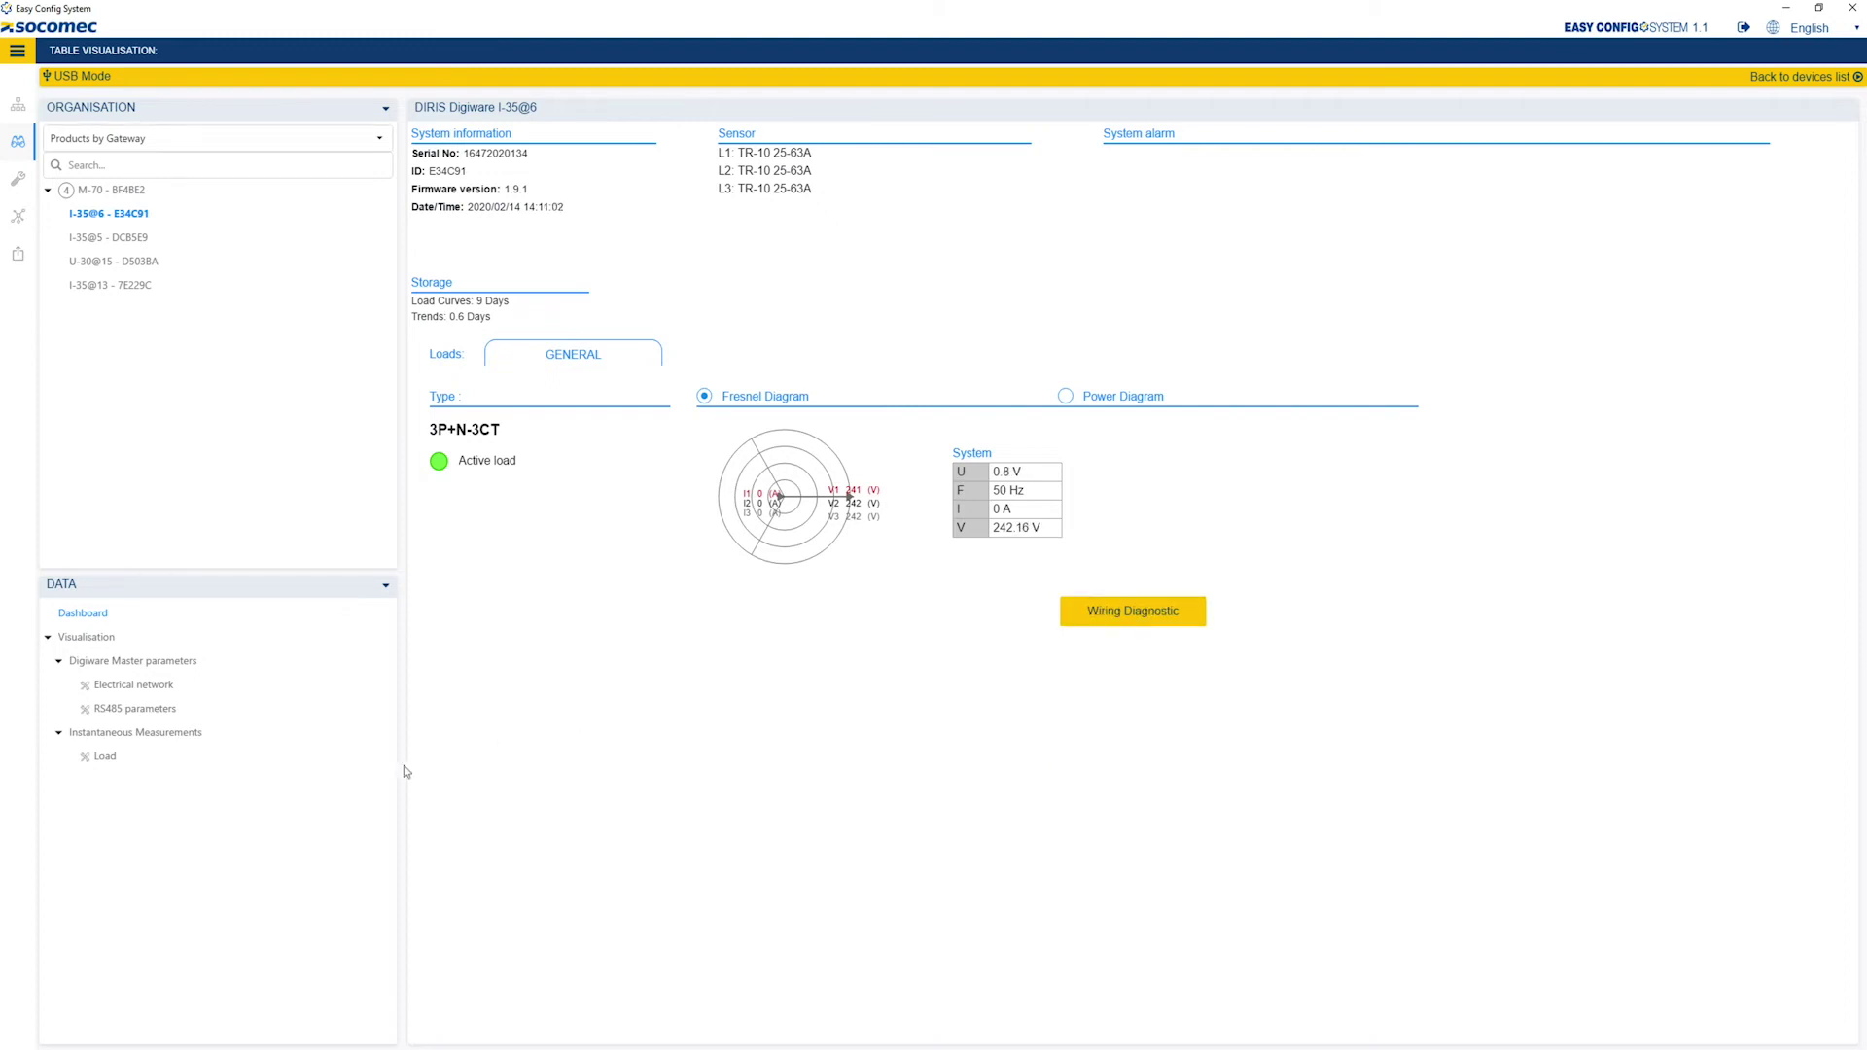
click(105, 757)
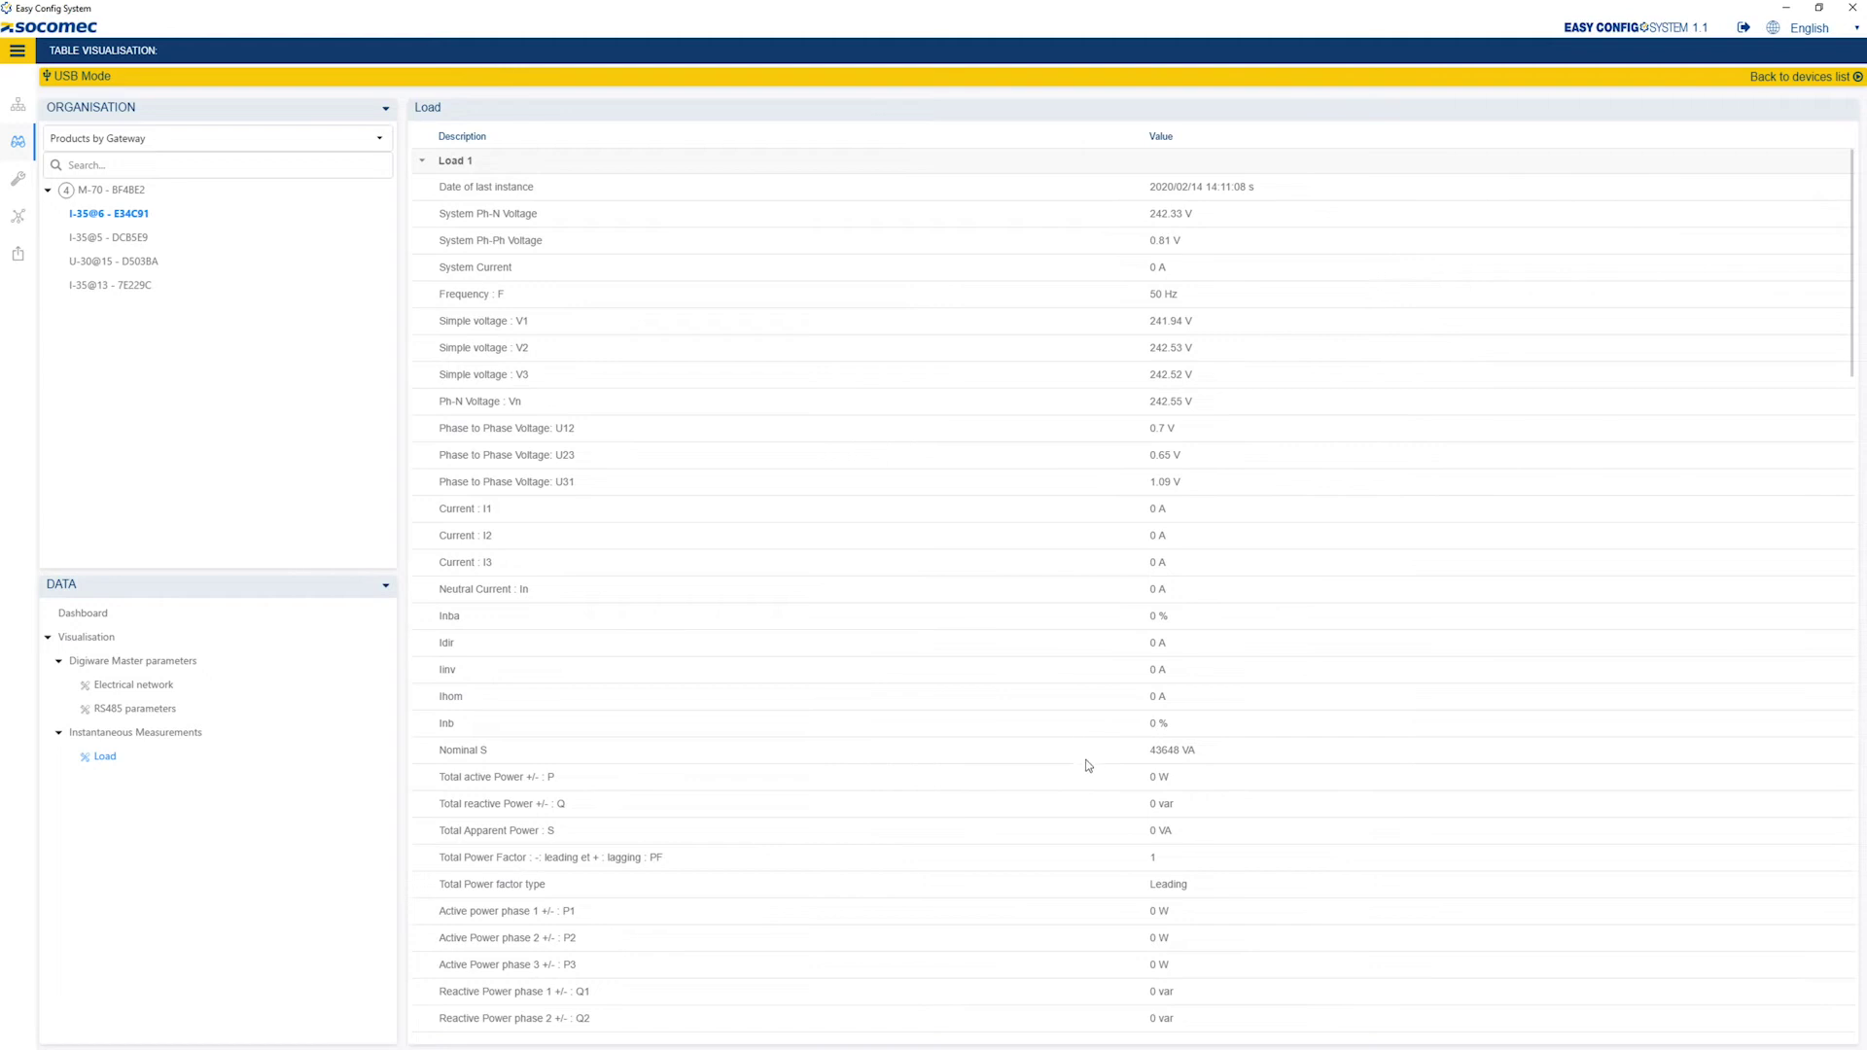
scroll(1076, 767, down, 1)
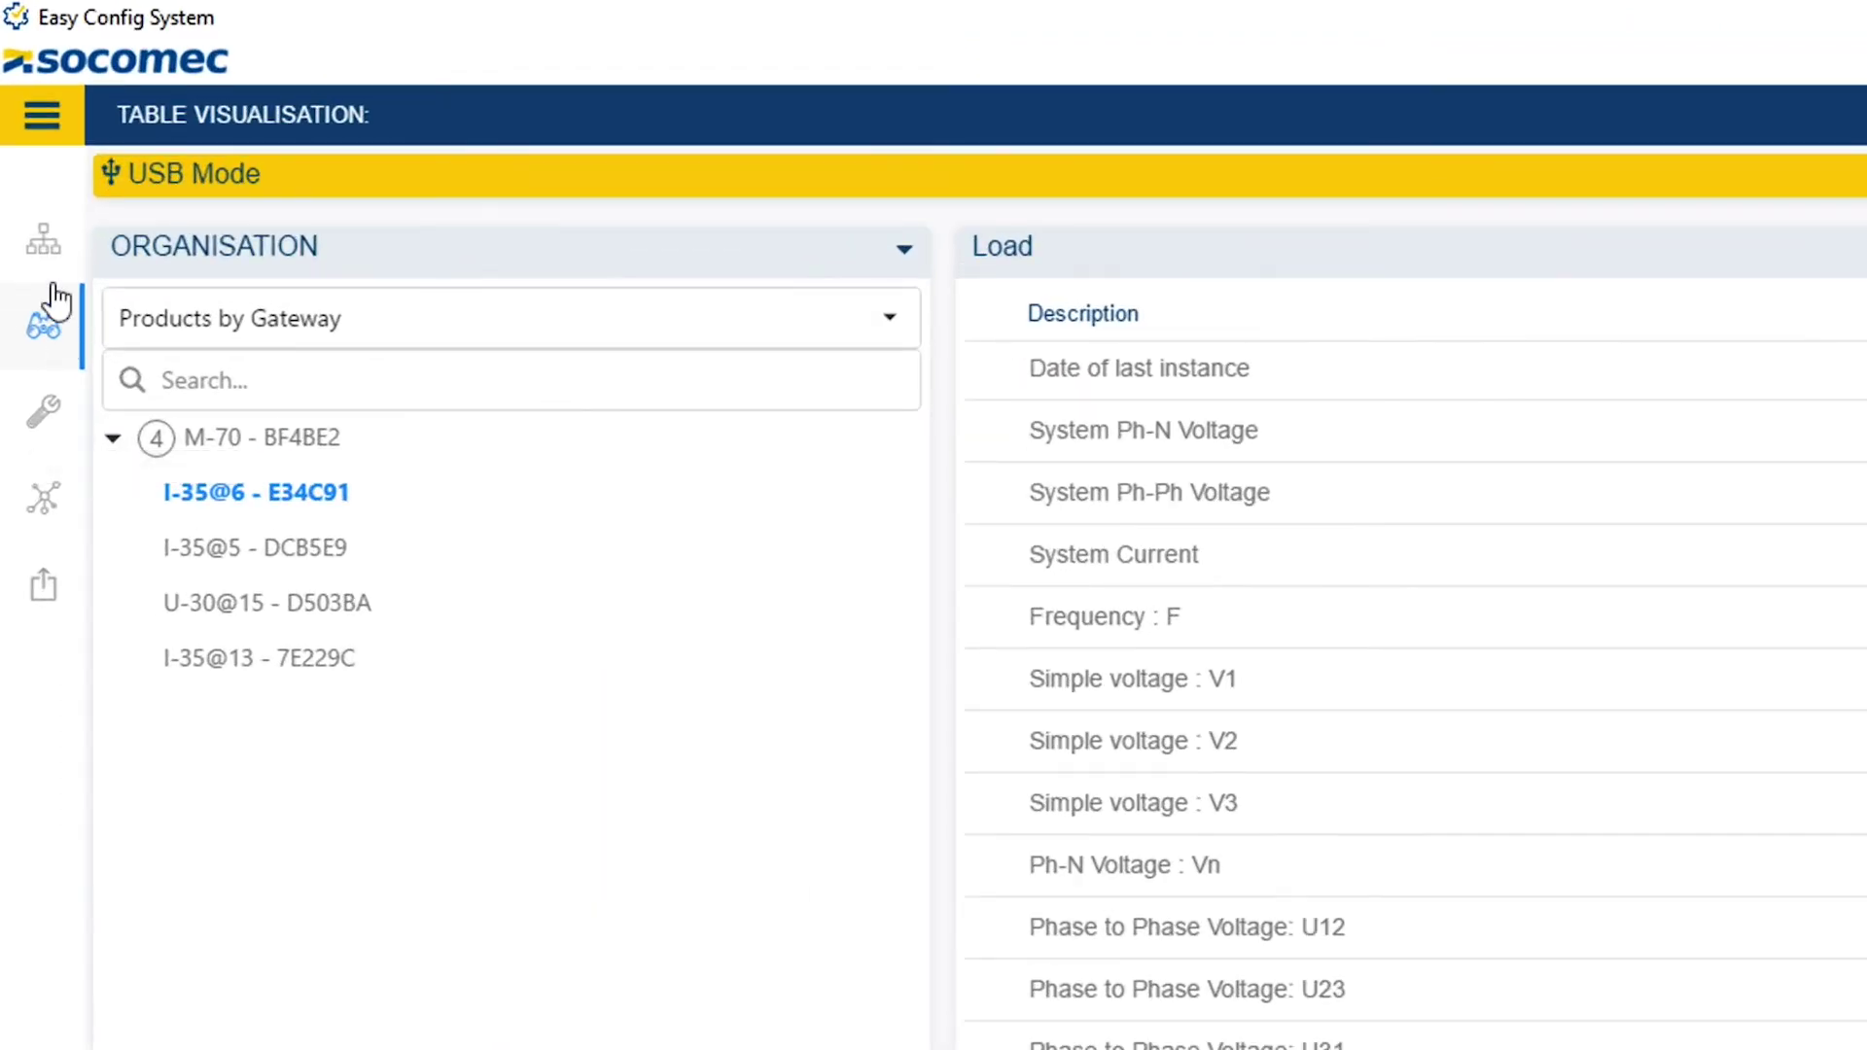
Save the address 6 device's settings as the template 'I-35 GENERAL'.
click(44, 243)
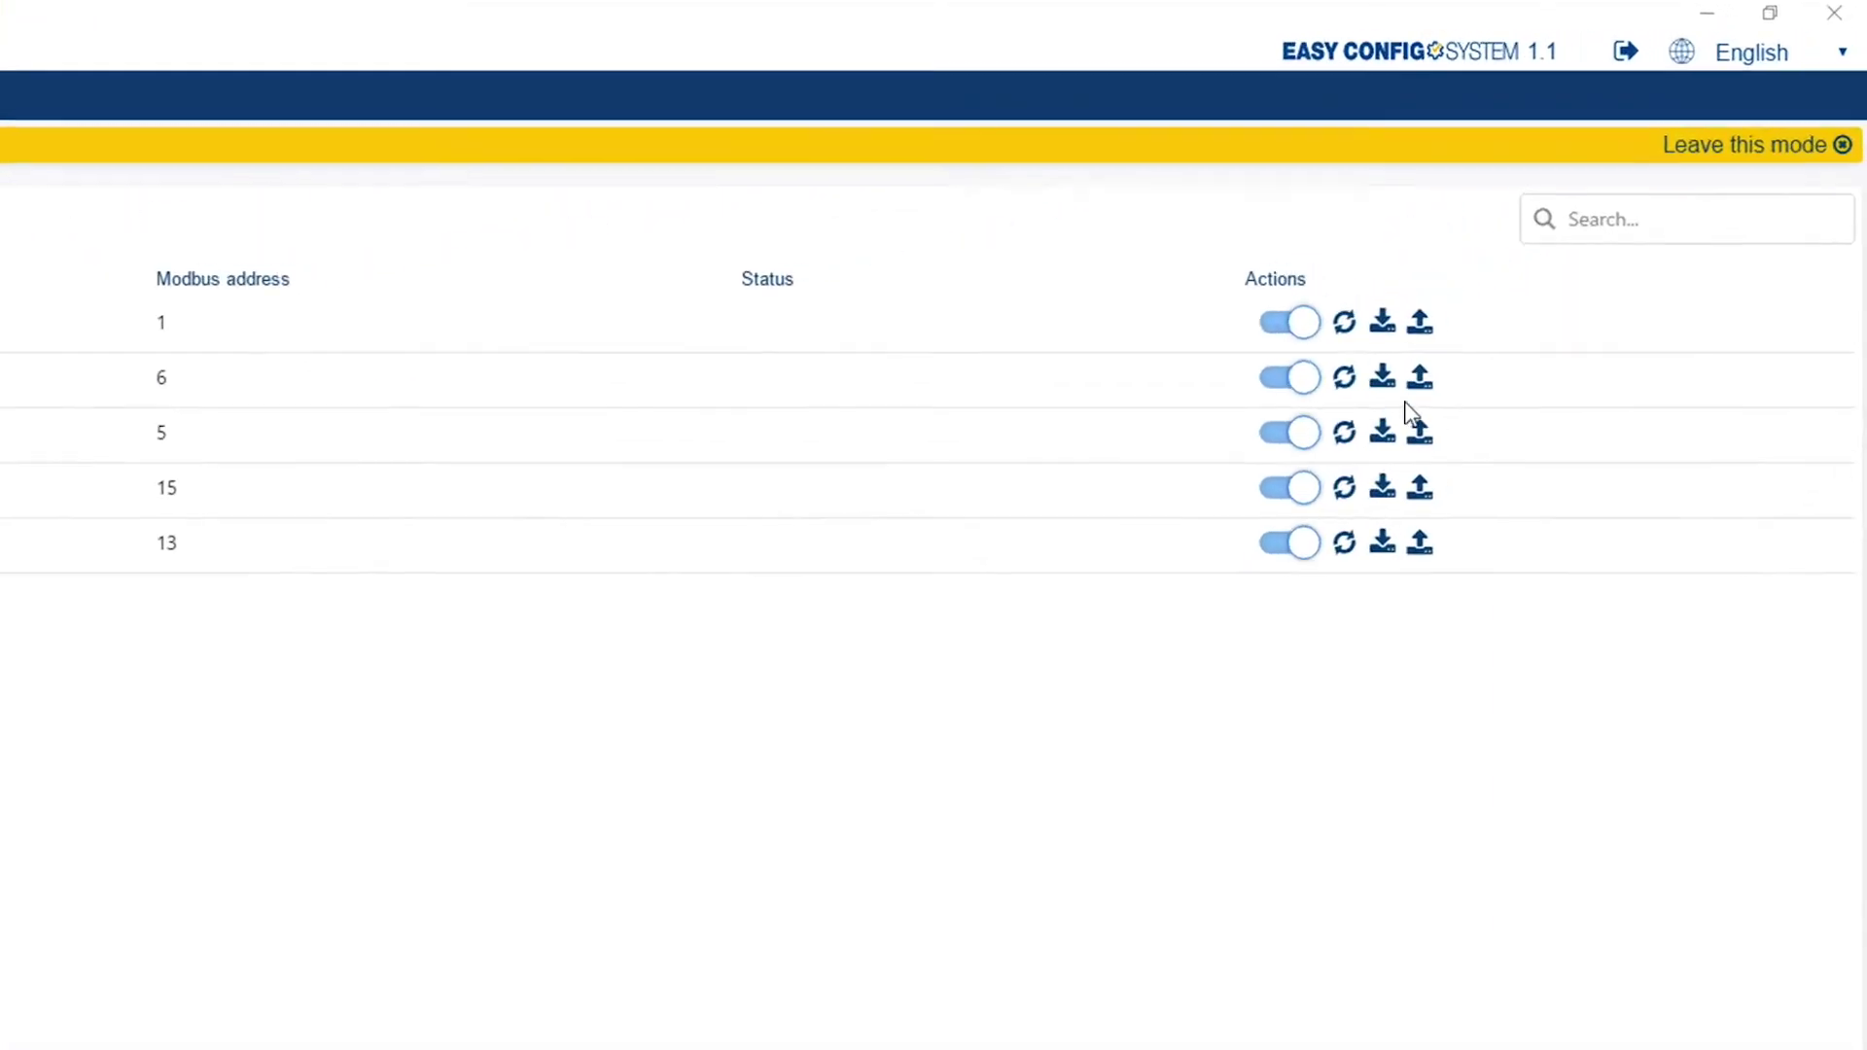
click(1385, 381)
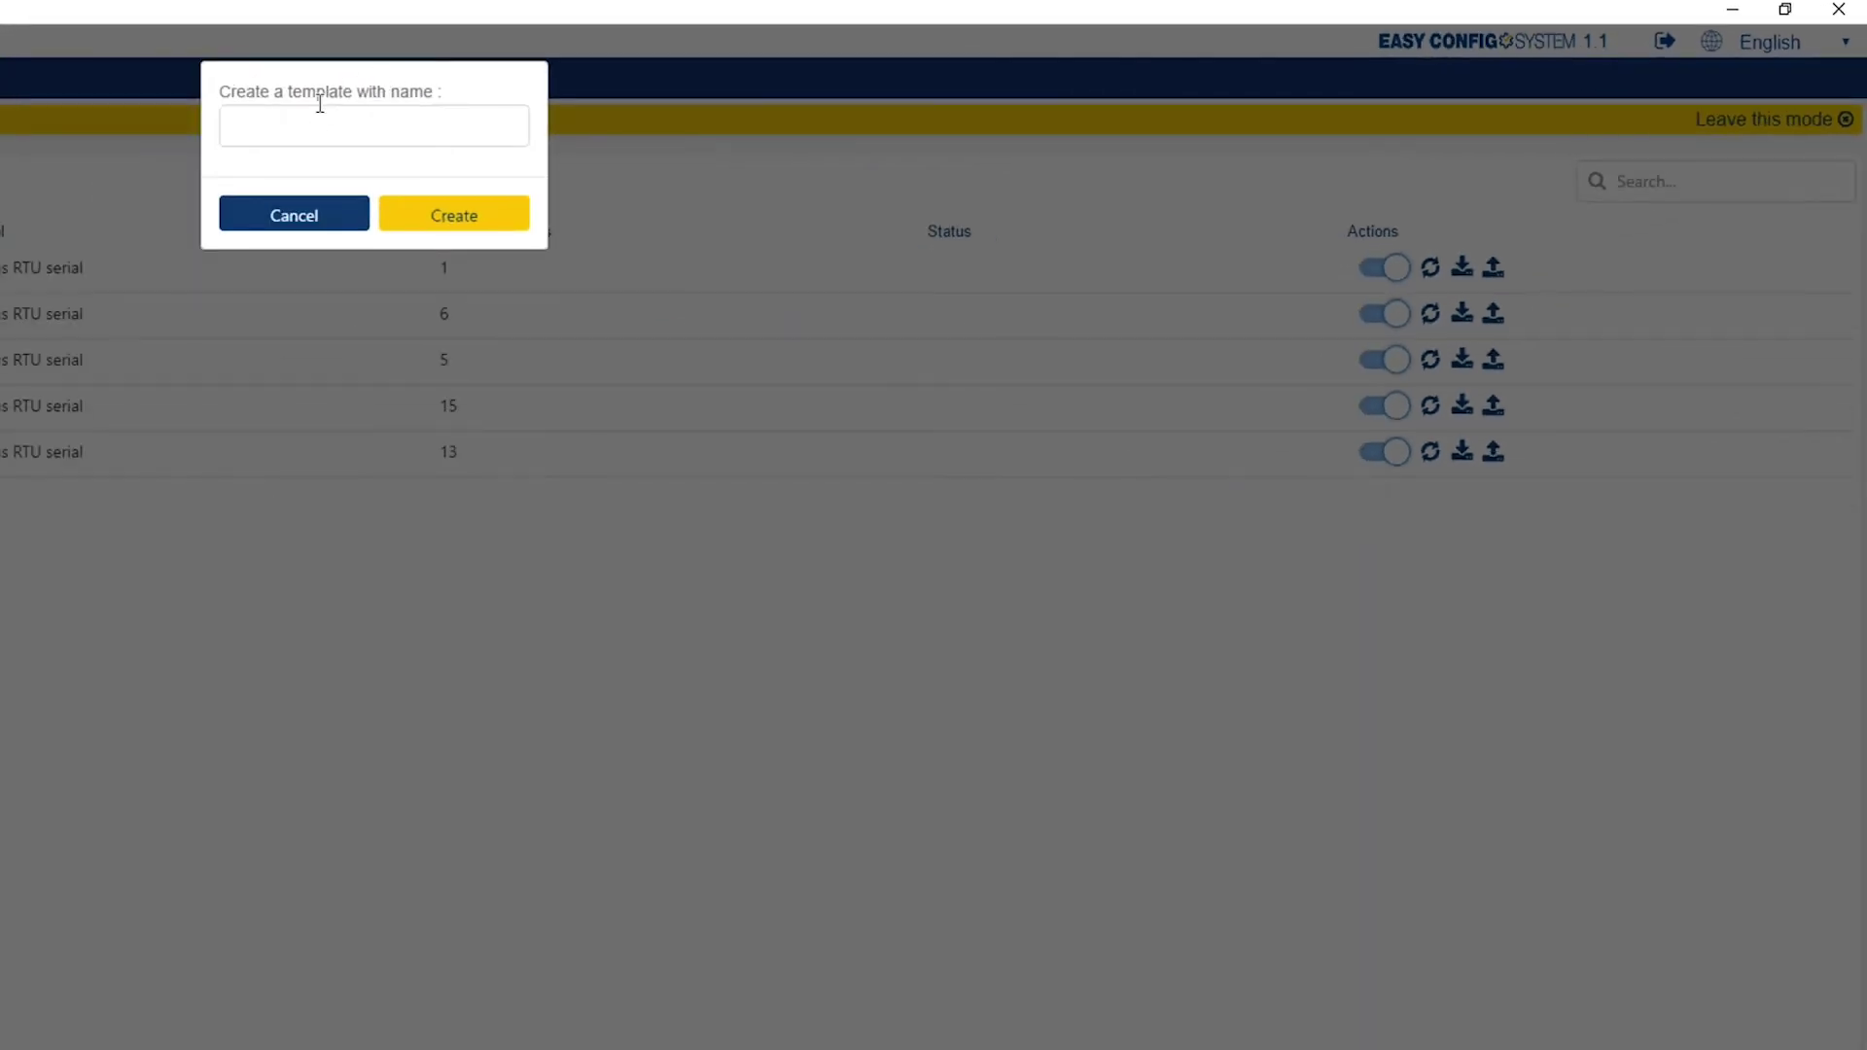
click(313, 110)
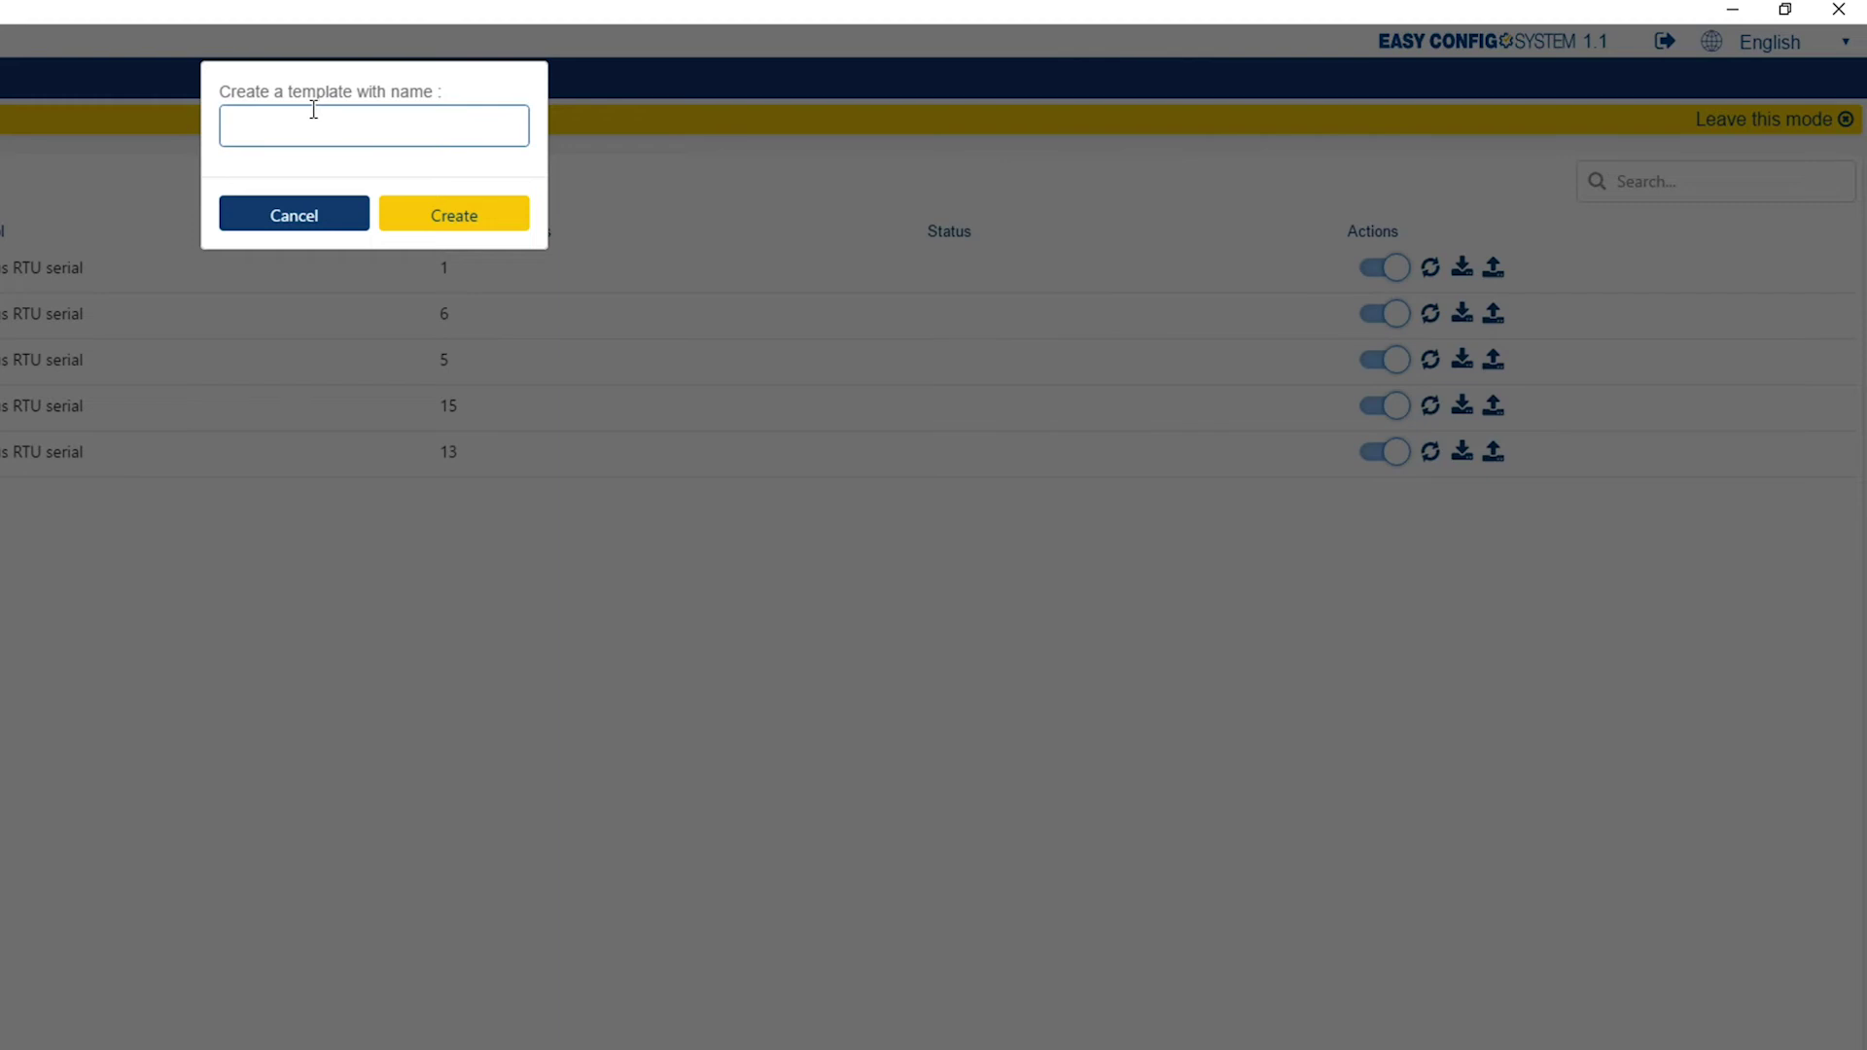
text(I-35 GENERAL)
click(405, 215)
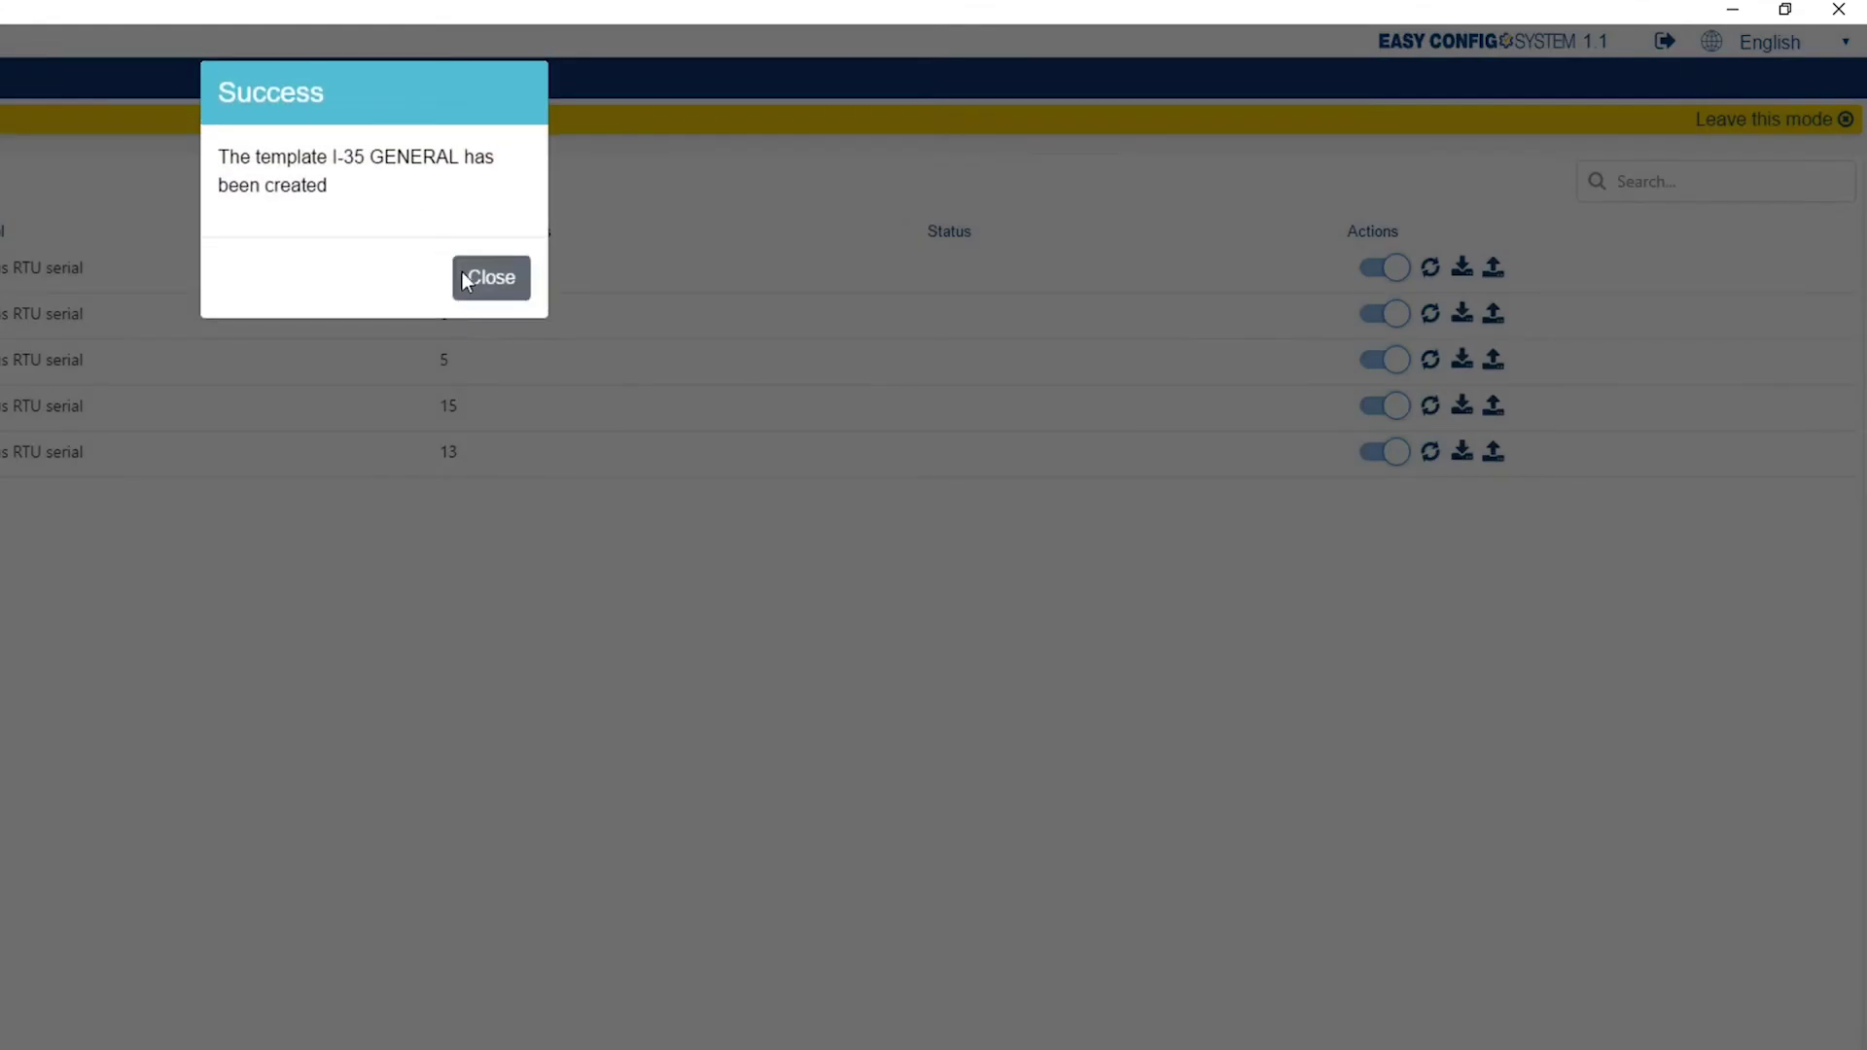
click(464, 273)
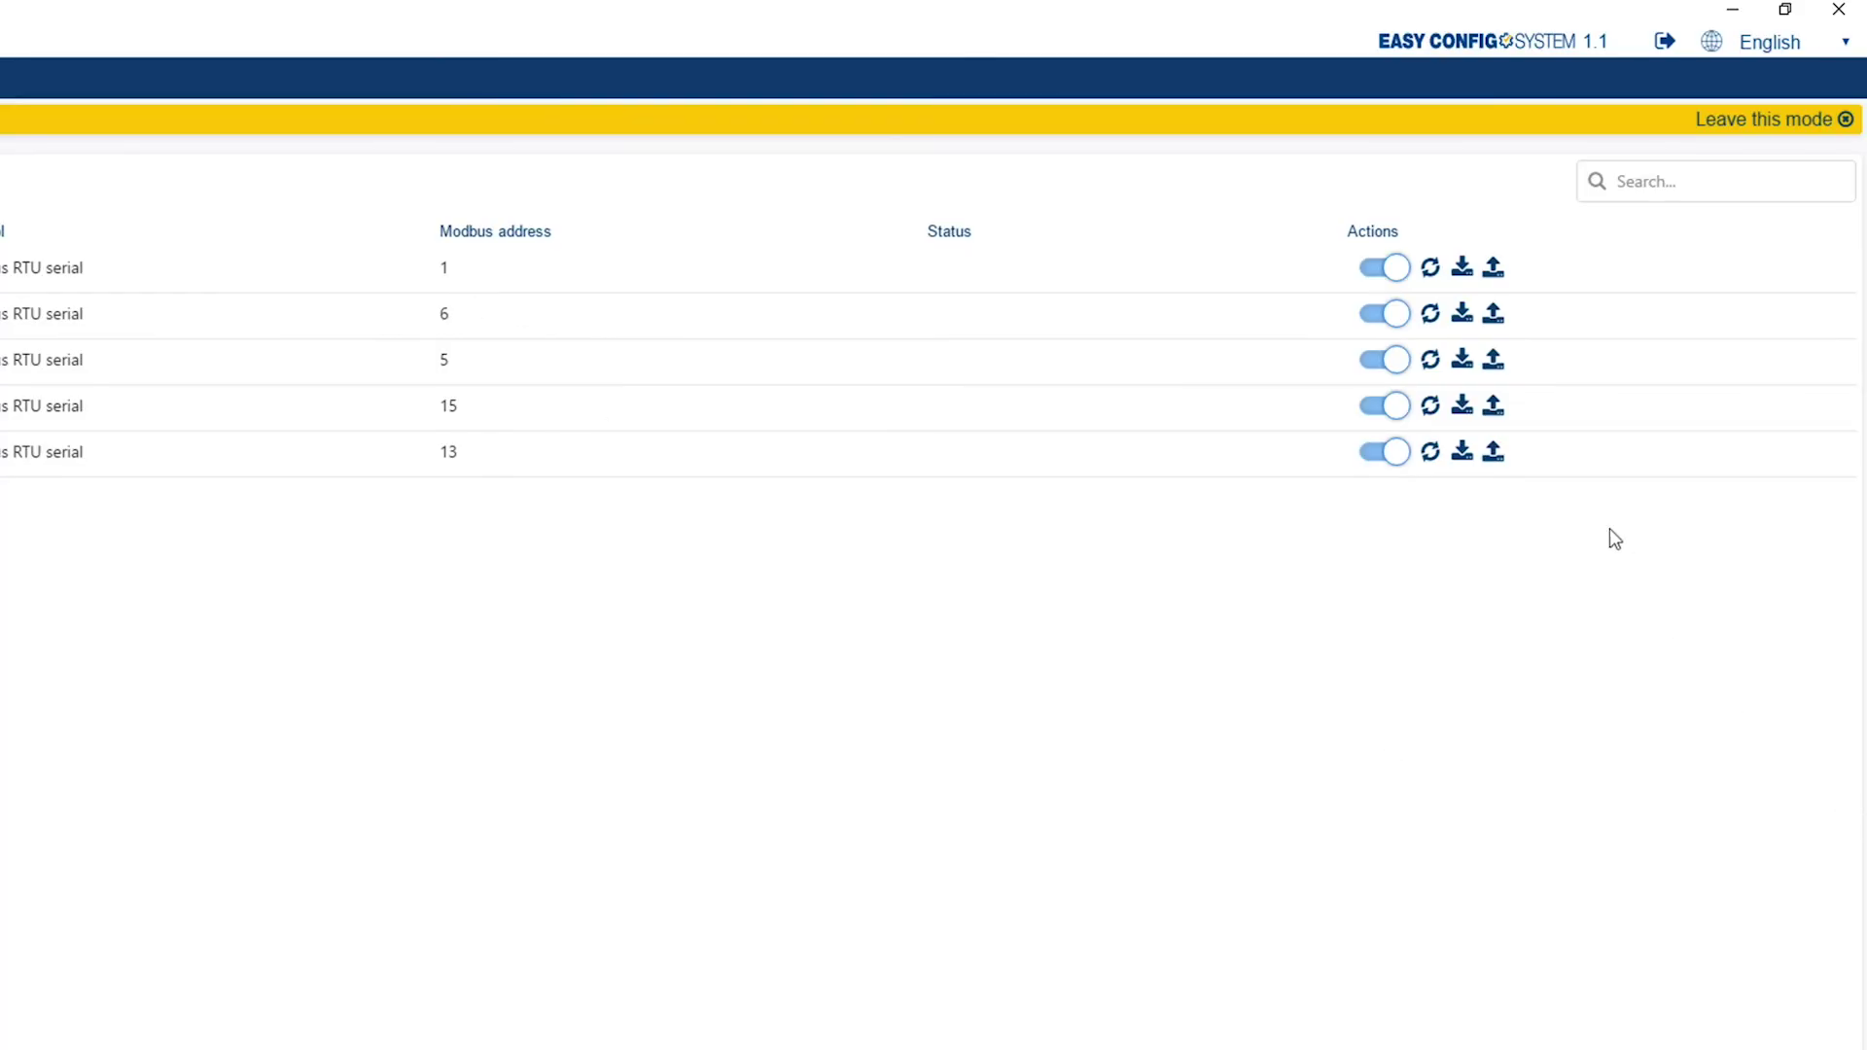
Check that I-35 GENERAL appears among applicable templates for the address 5 device, then cancel.
click(1502, 371)
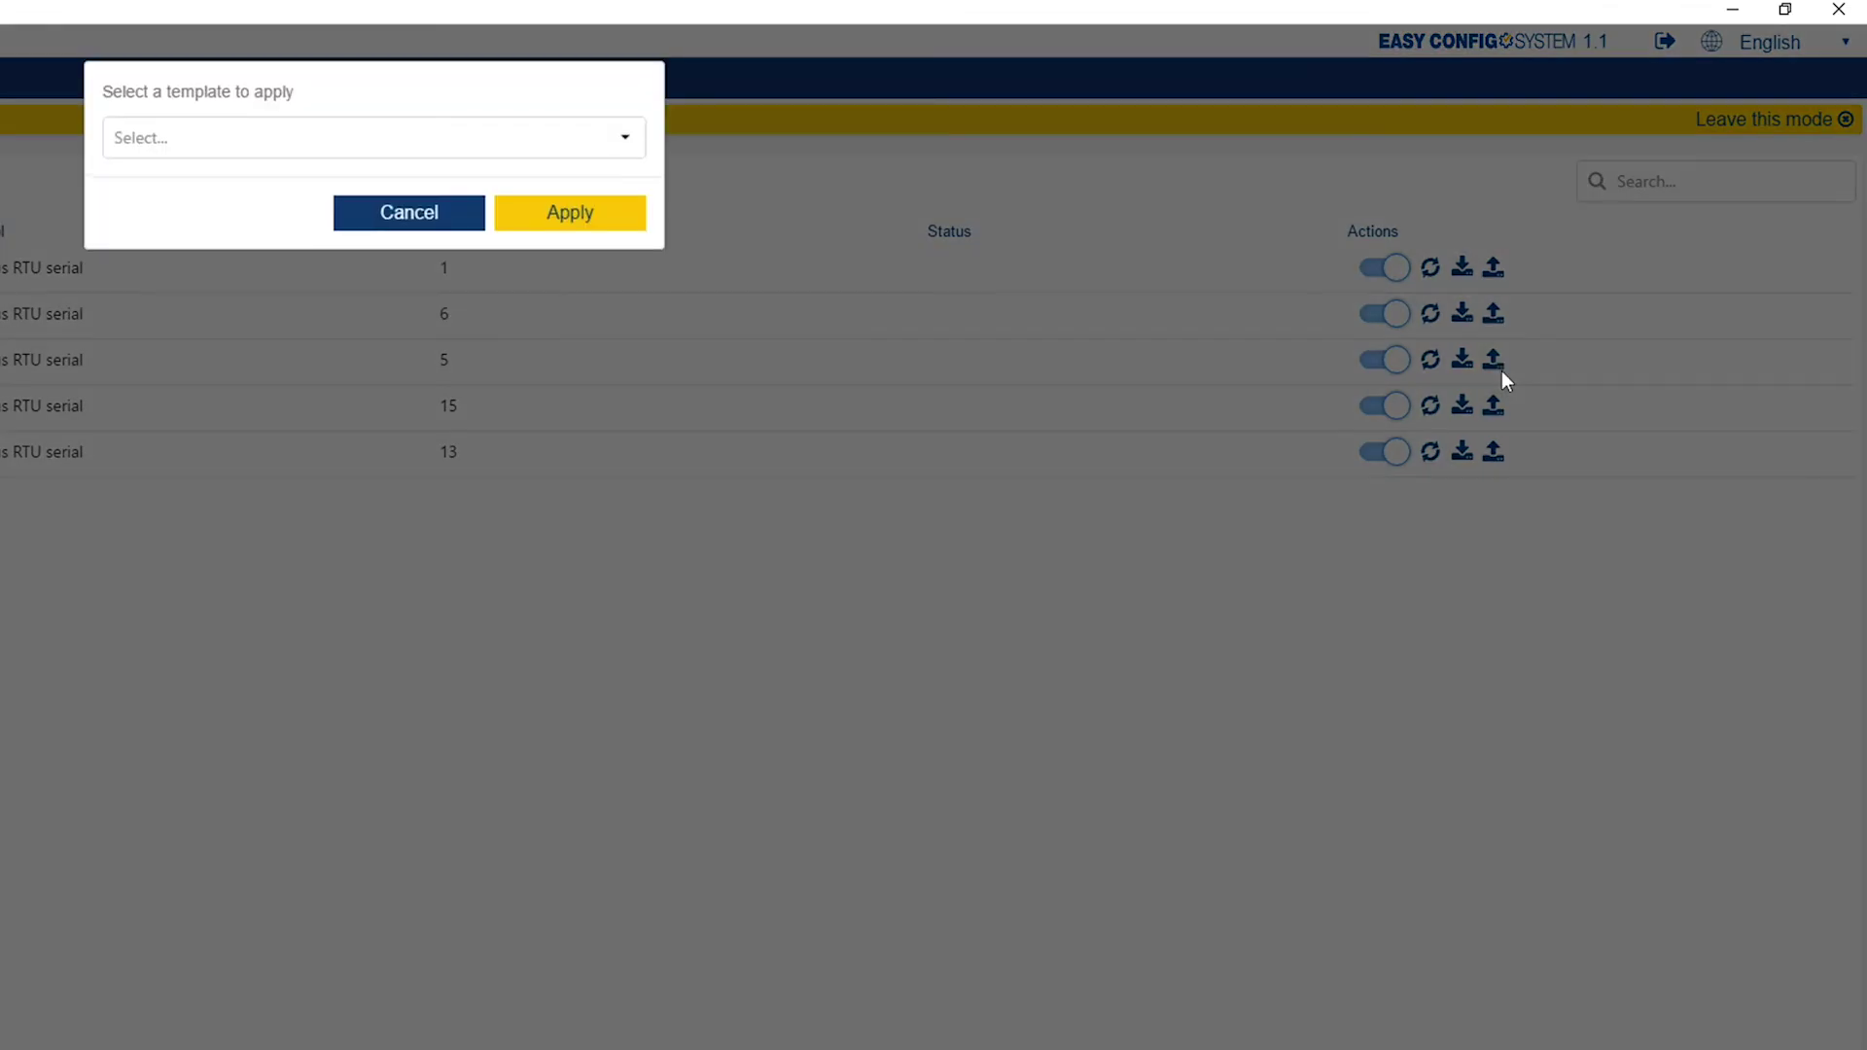
click(573, 150)
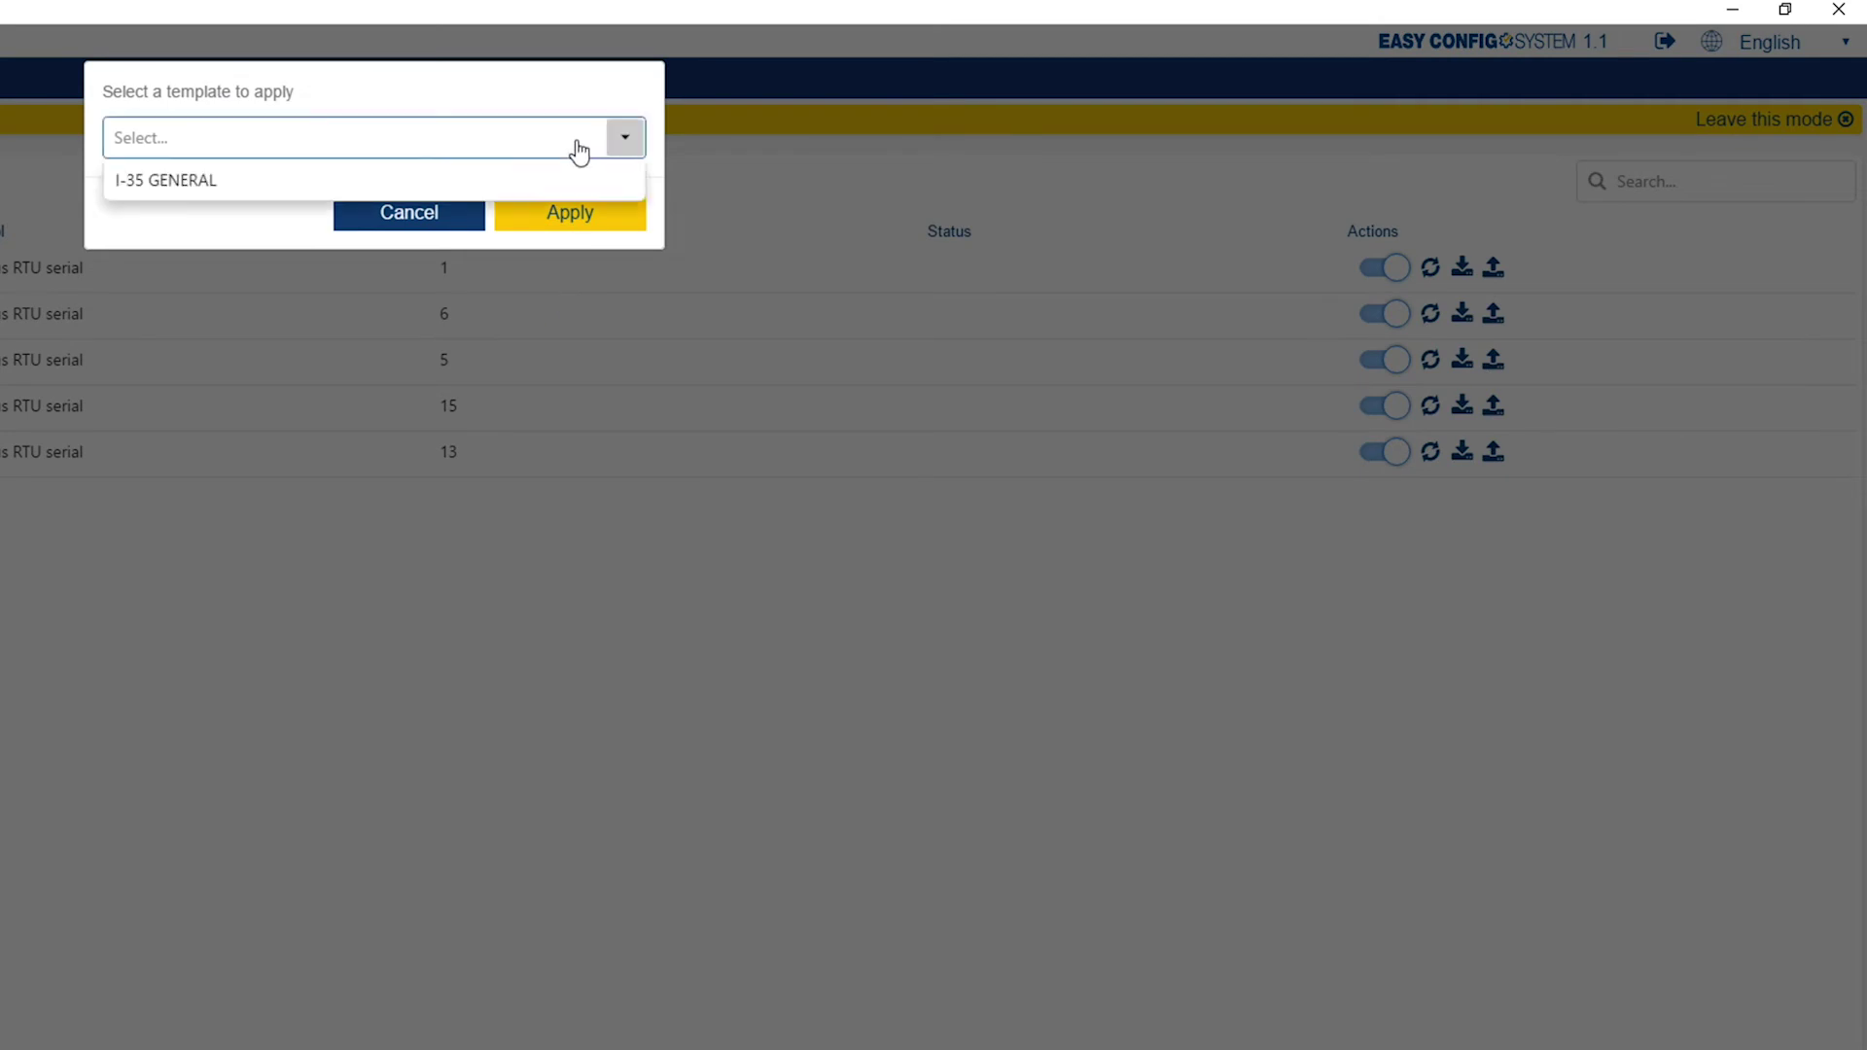
click(571, 153)
click(450, 212)
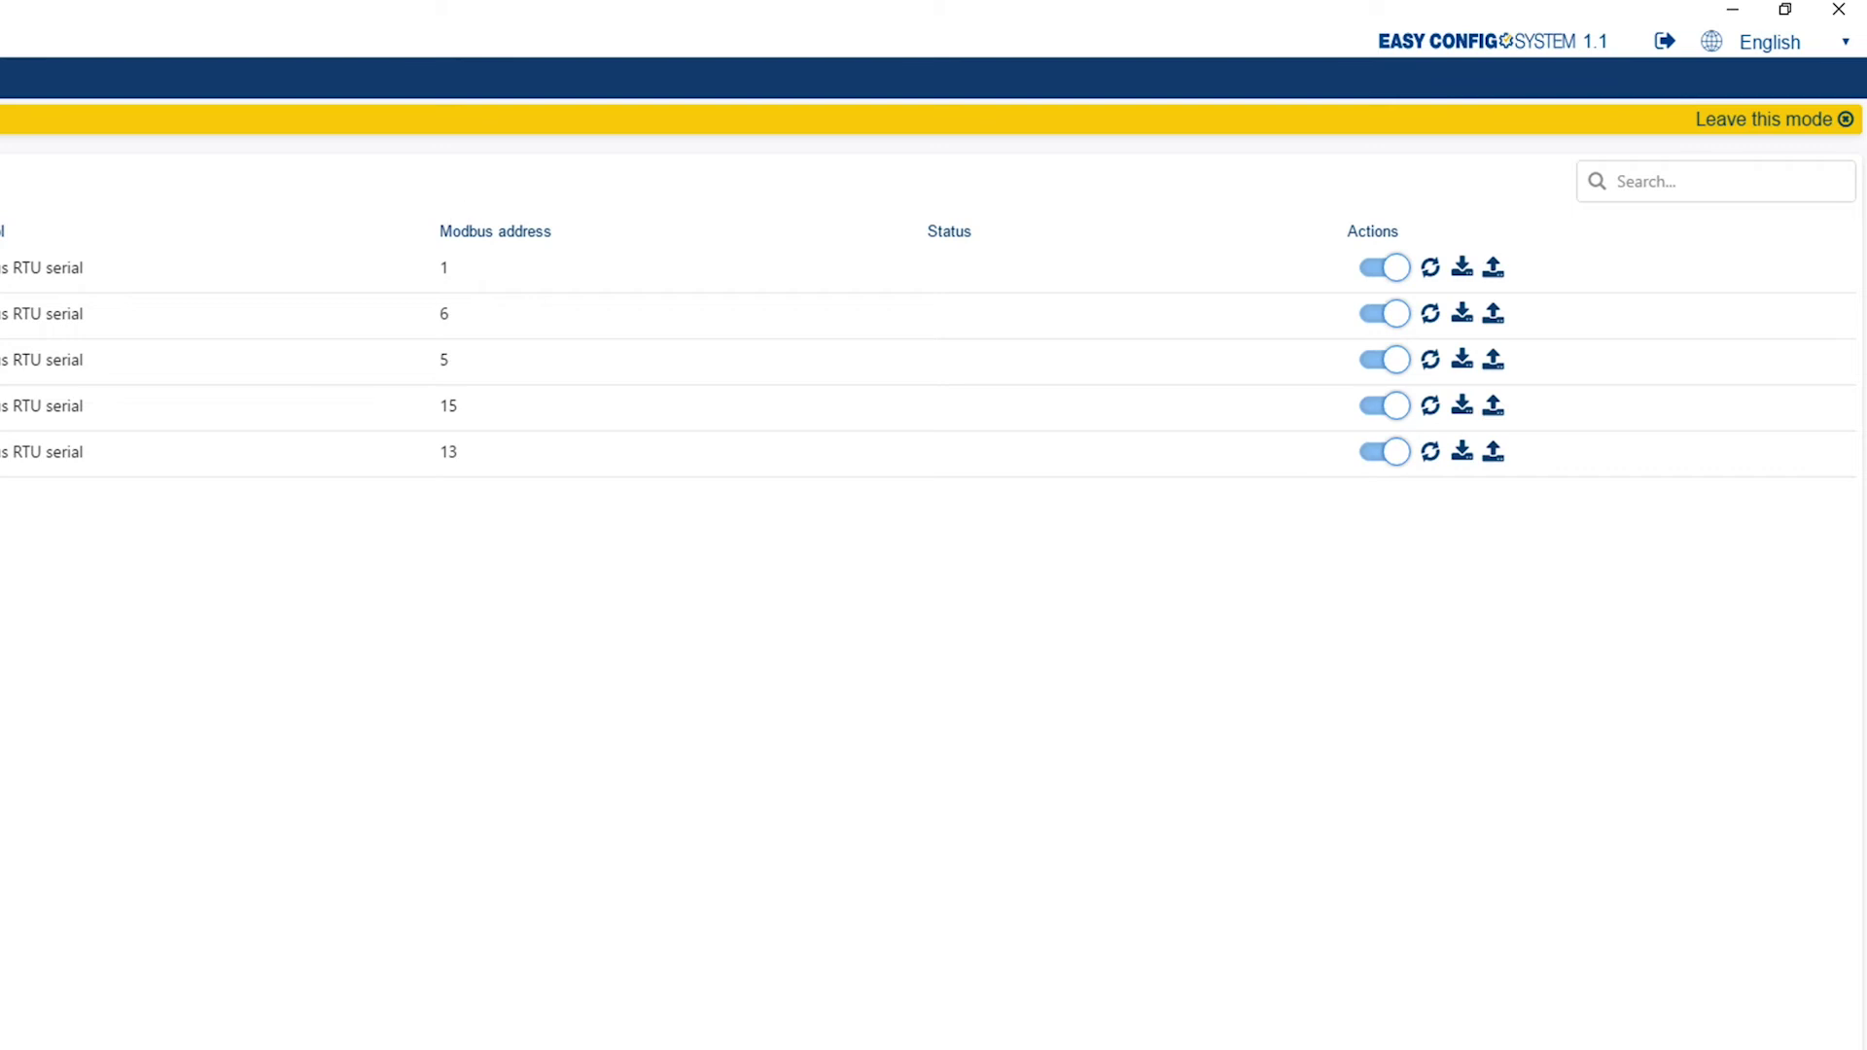
Leave USB mode without adding devices and open Templates management listing I-35 GENERAL.
click(1721, 120)
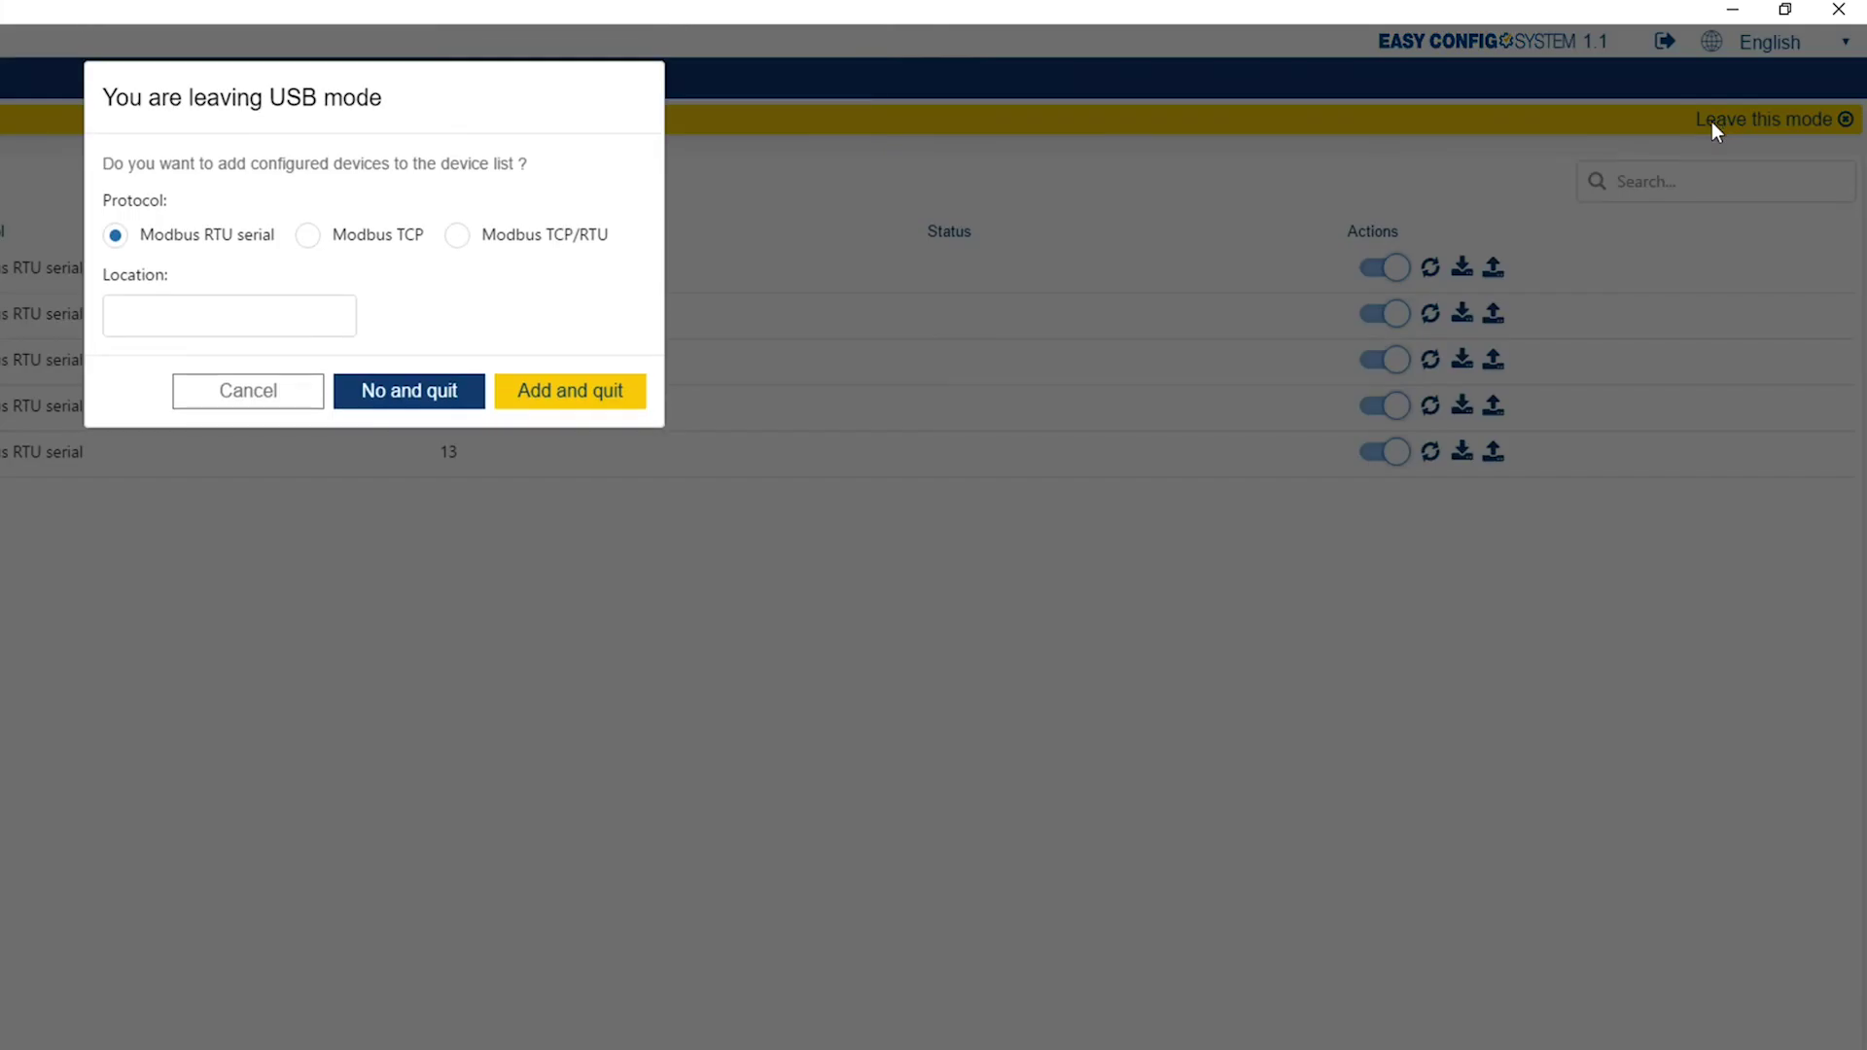
click(398, 390)
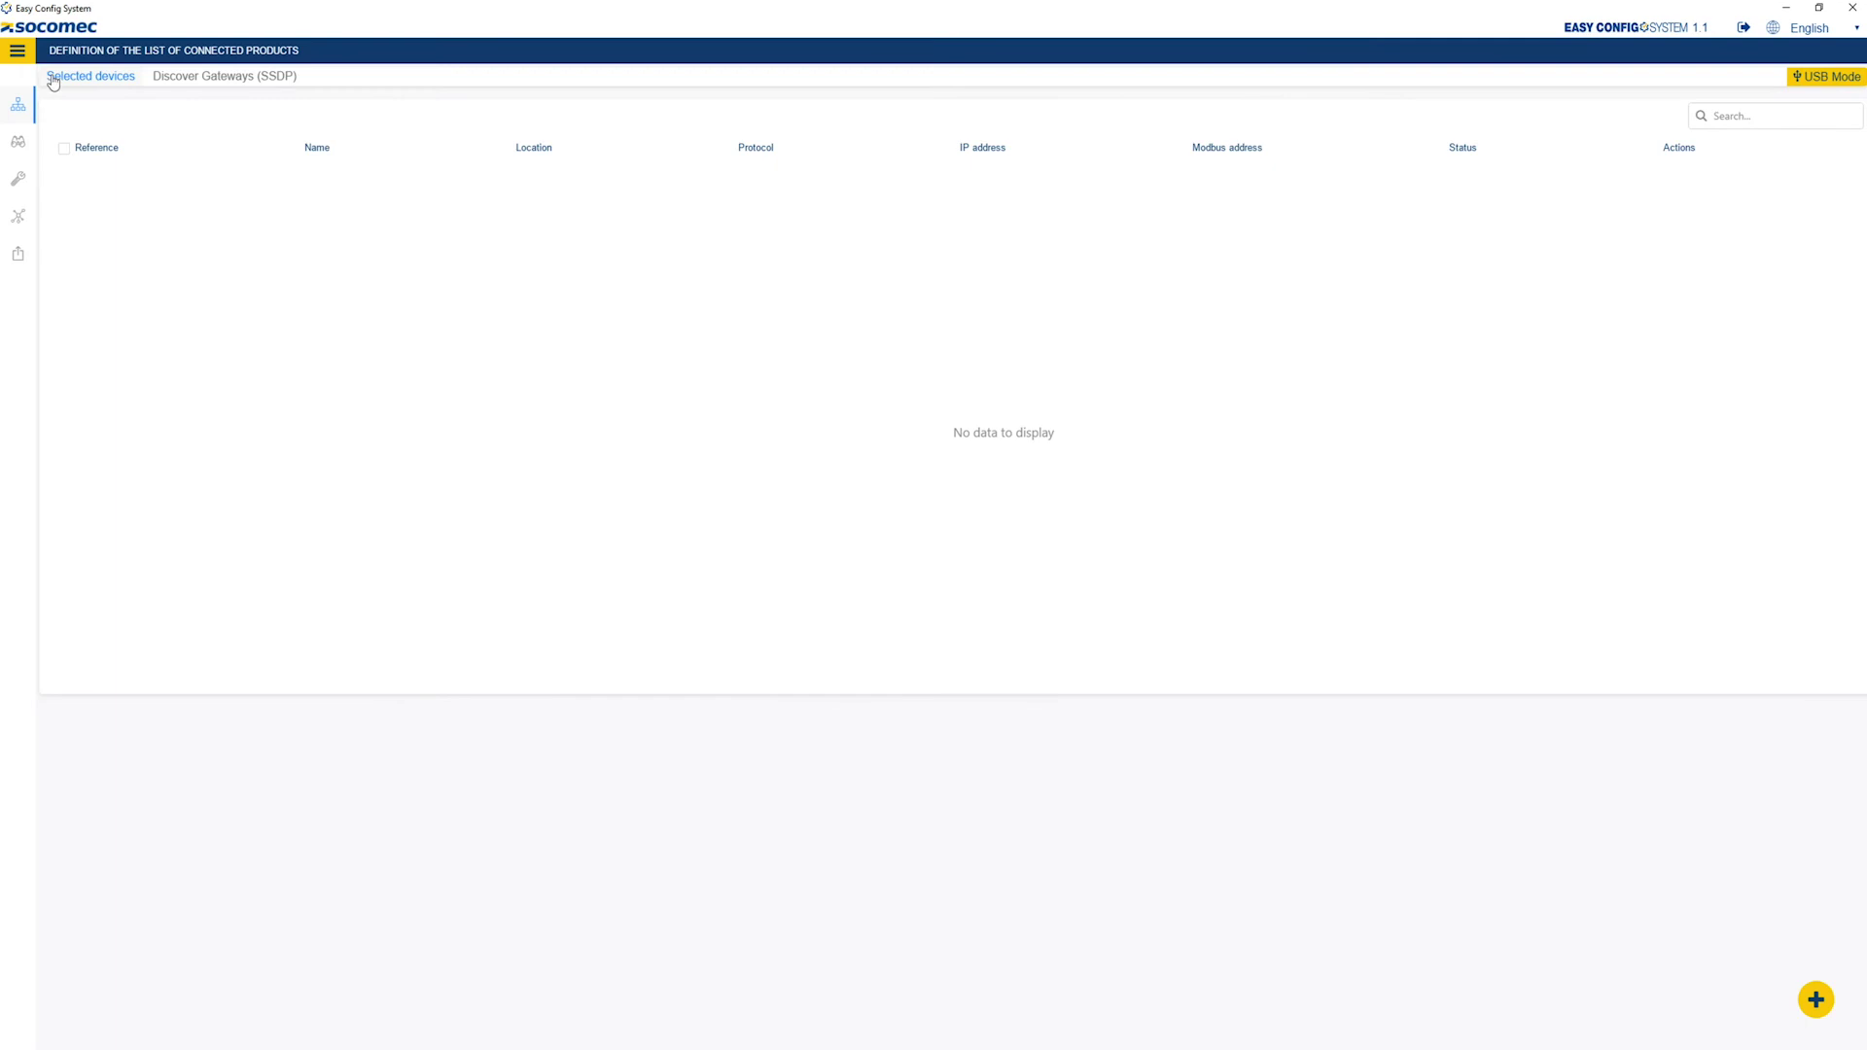
click(28, 54)
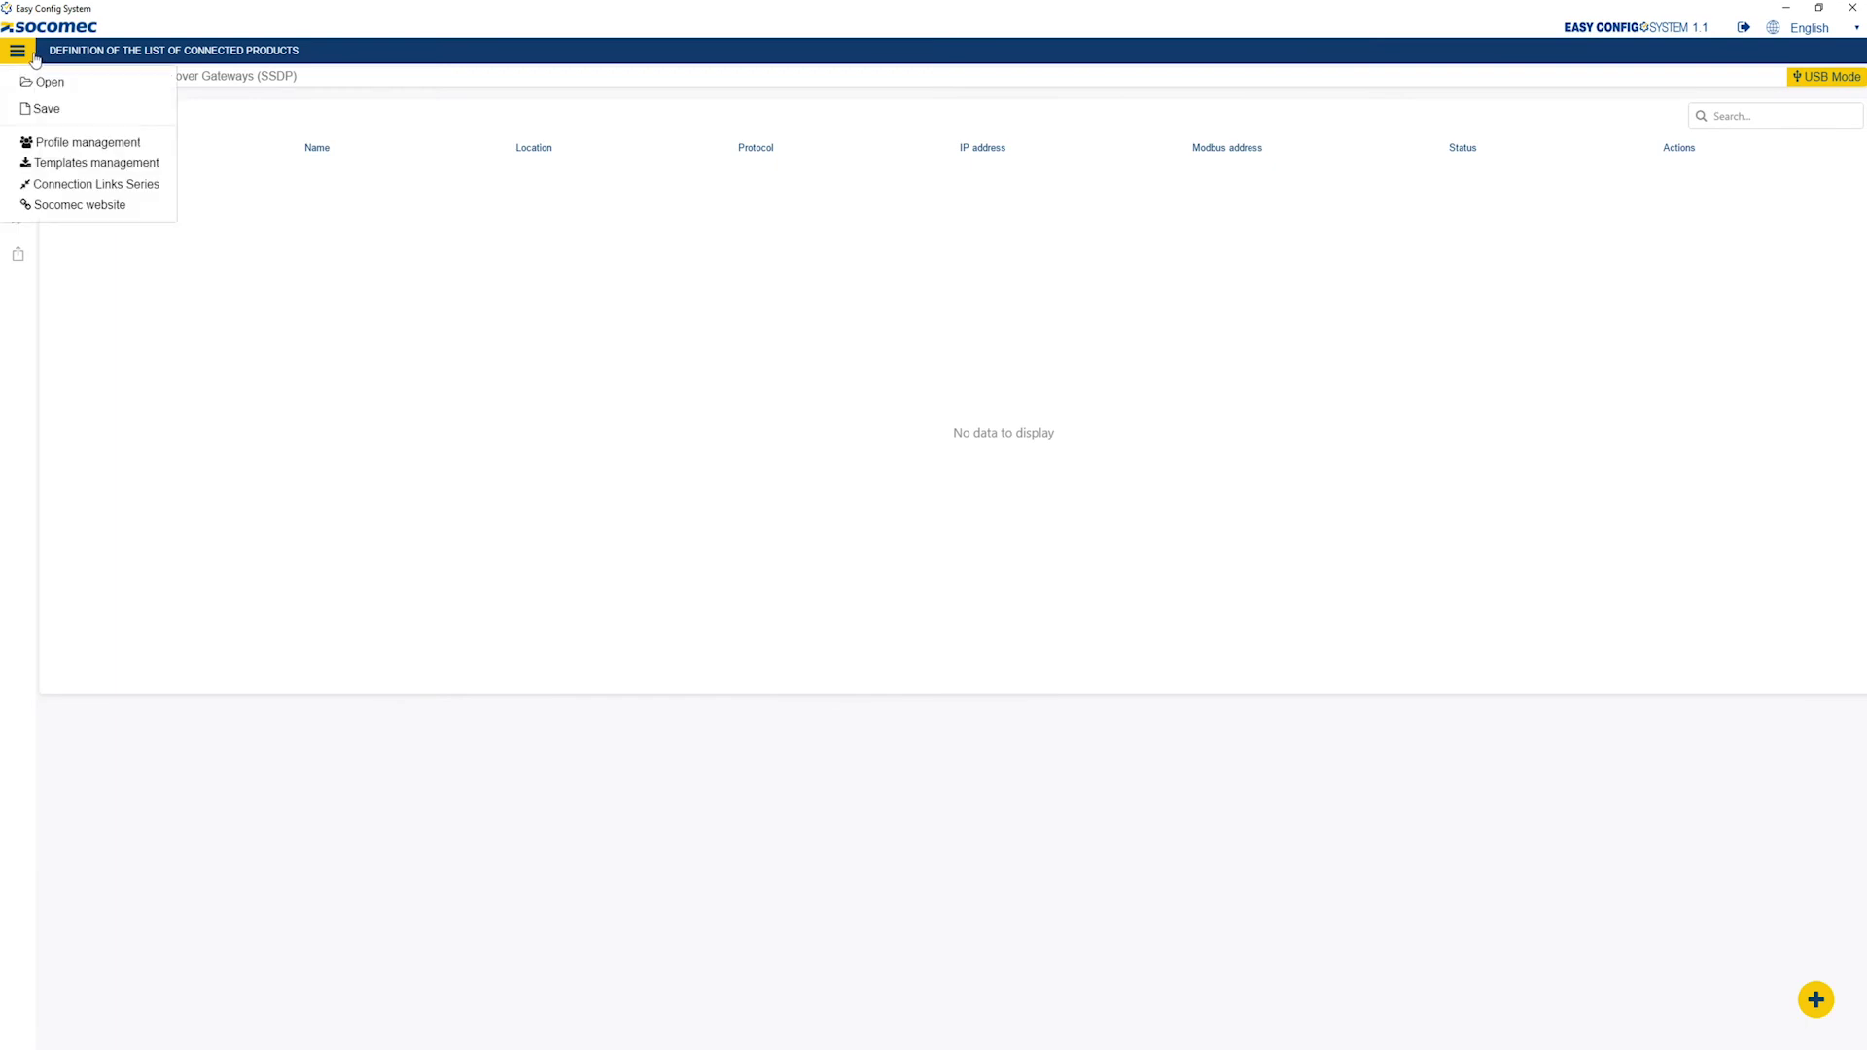
click(49, 161)
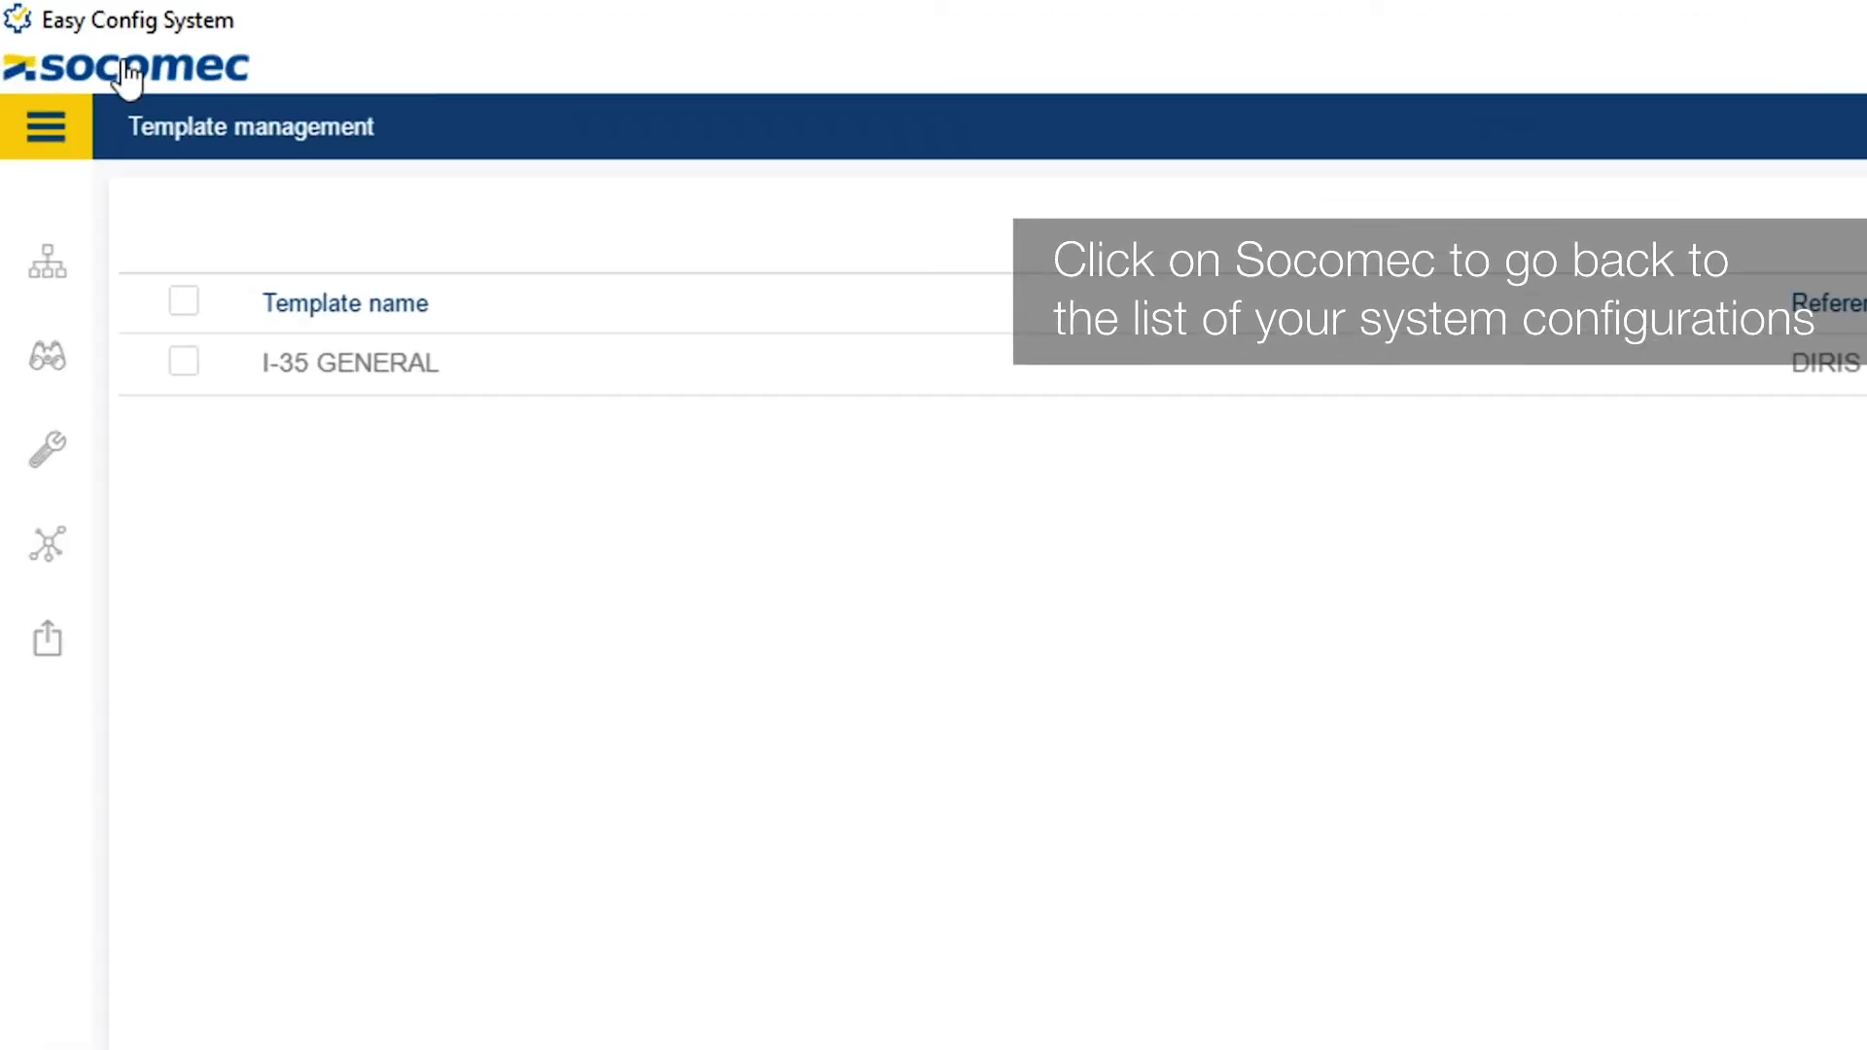
Return to the Configurations list showing the Demo panel card, then log out.
click(127, 65)
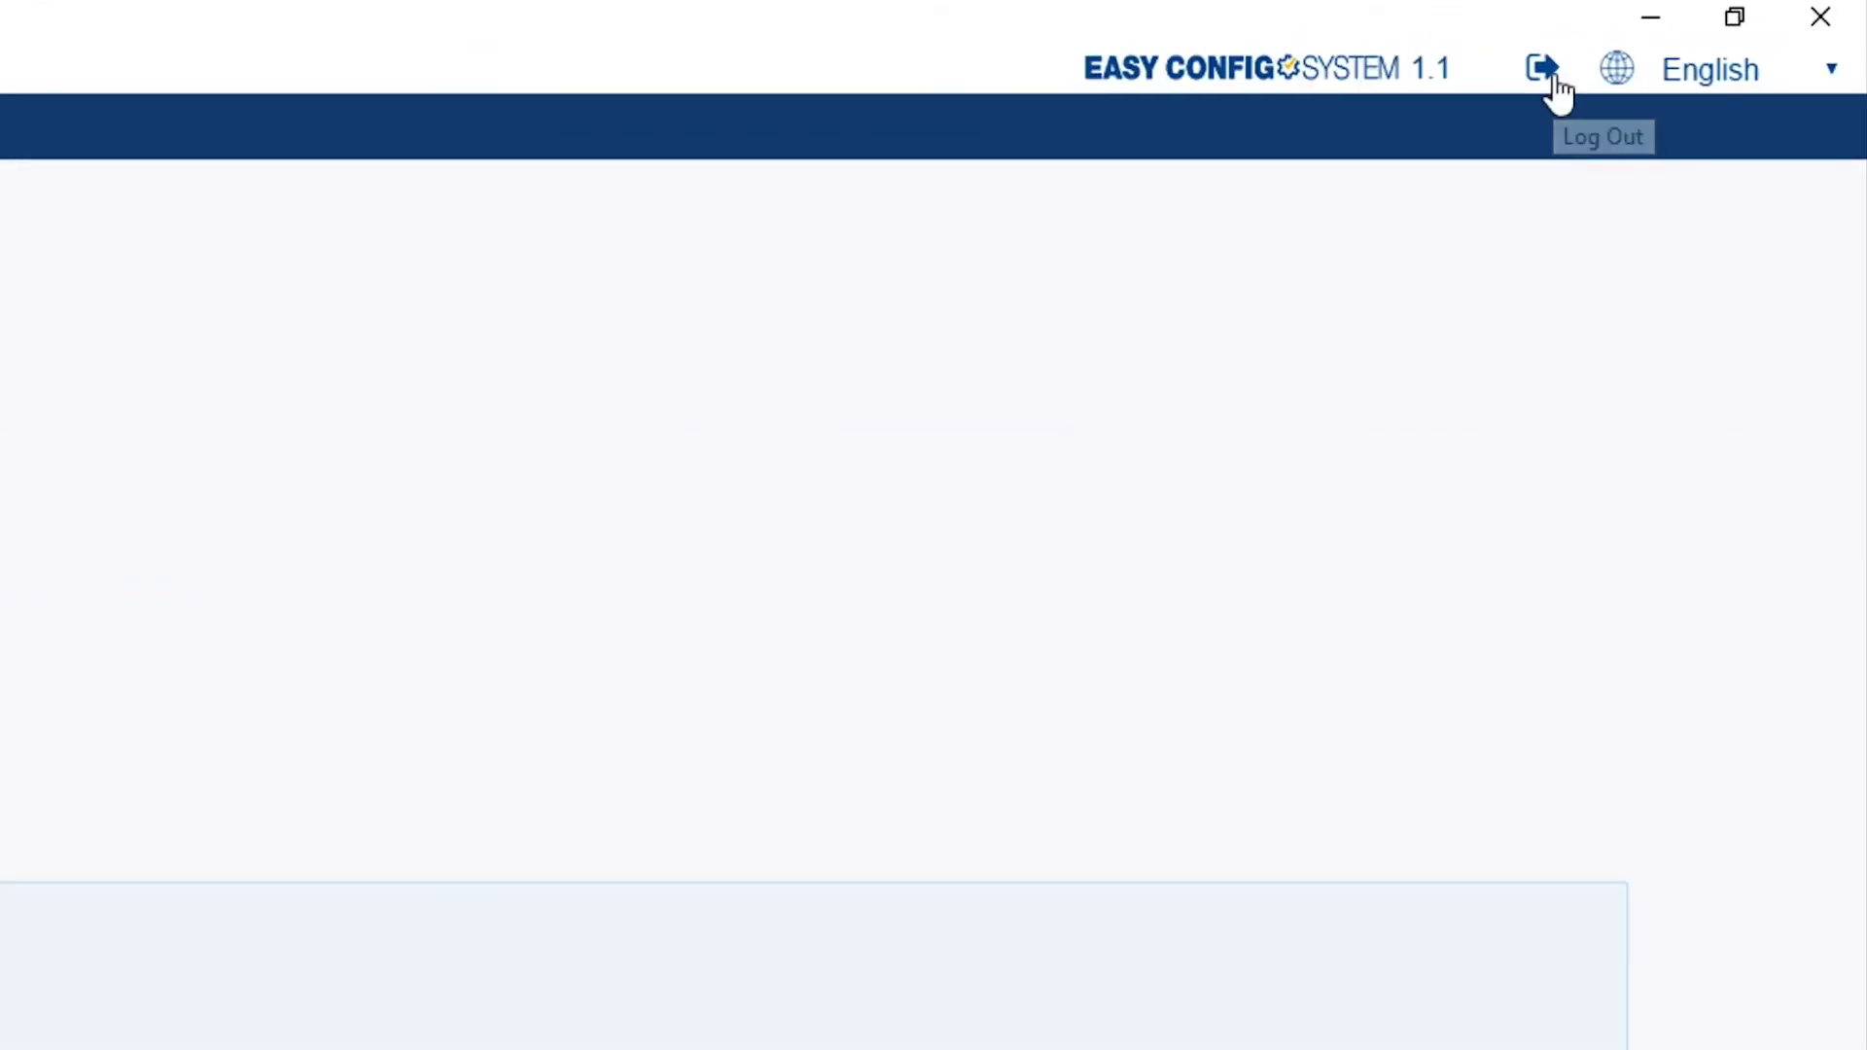
click(1555, 80)
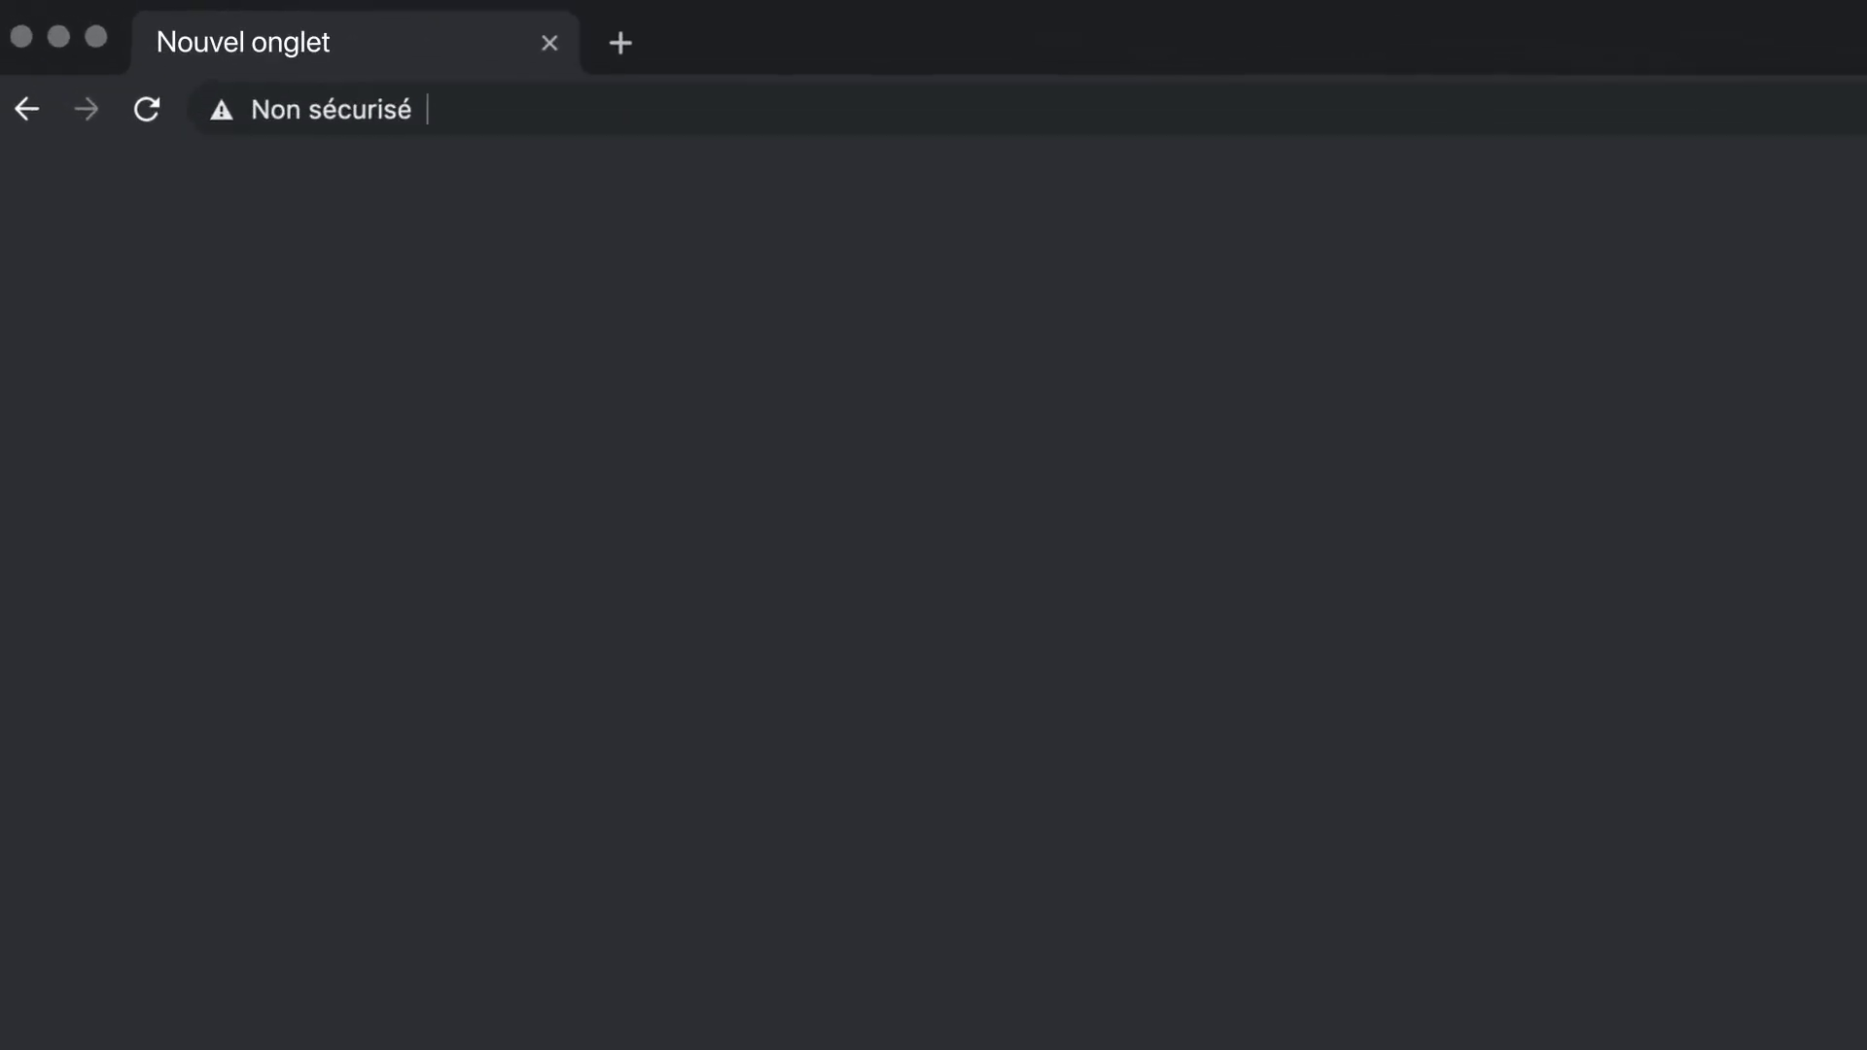
Load Webview-M at 172.23.24.112 and log in with the Admin profile's default password.
text(172.23.24.112)
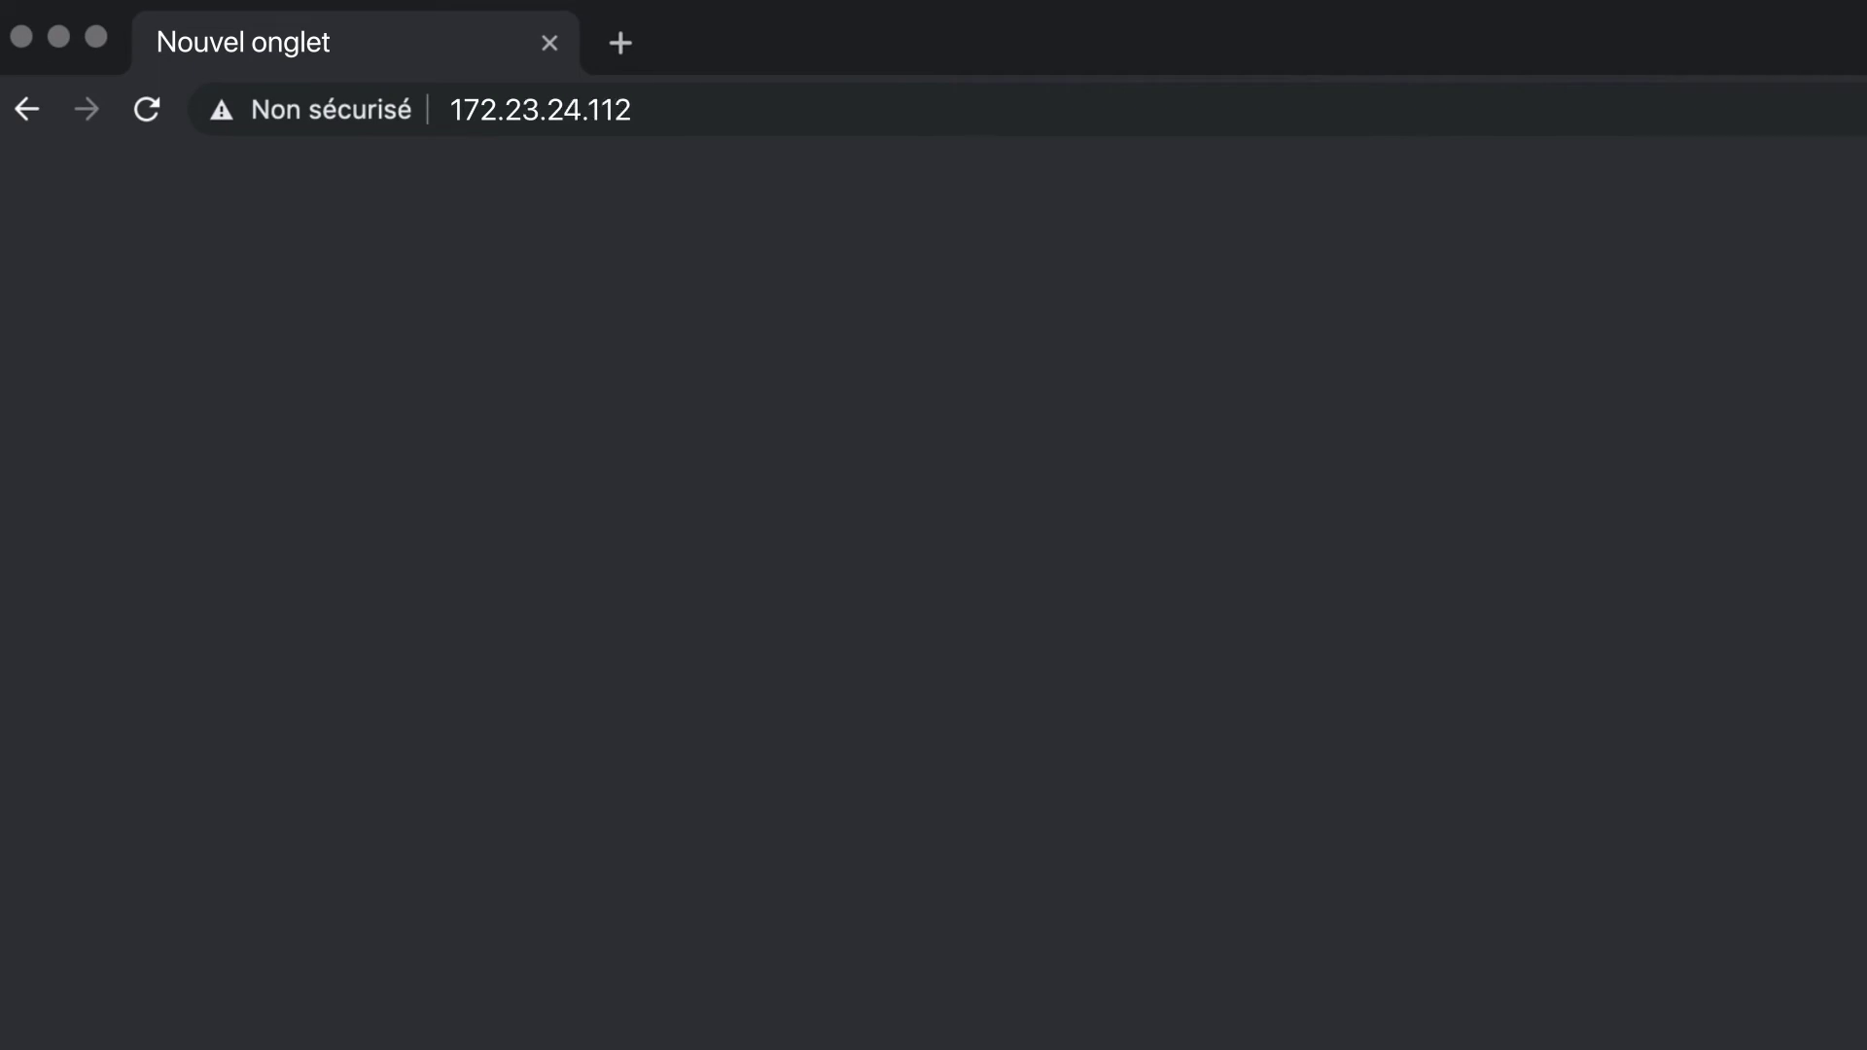
key(Return)
click(1698, 880)
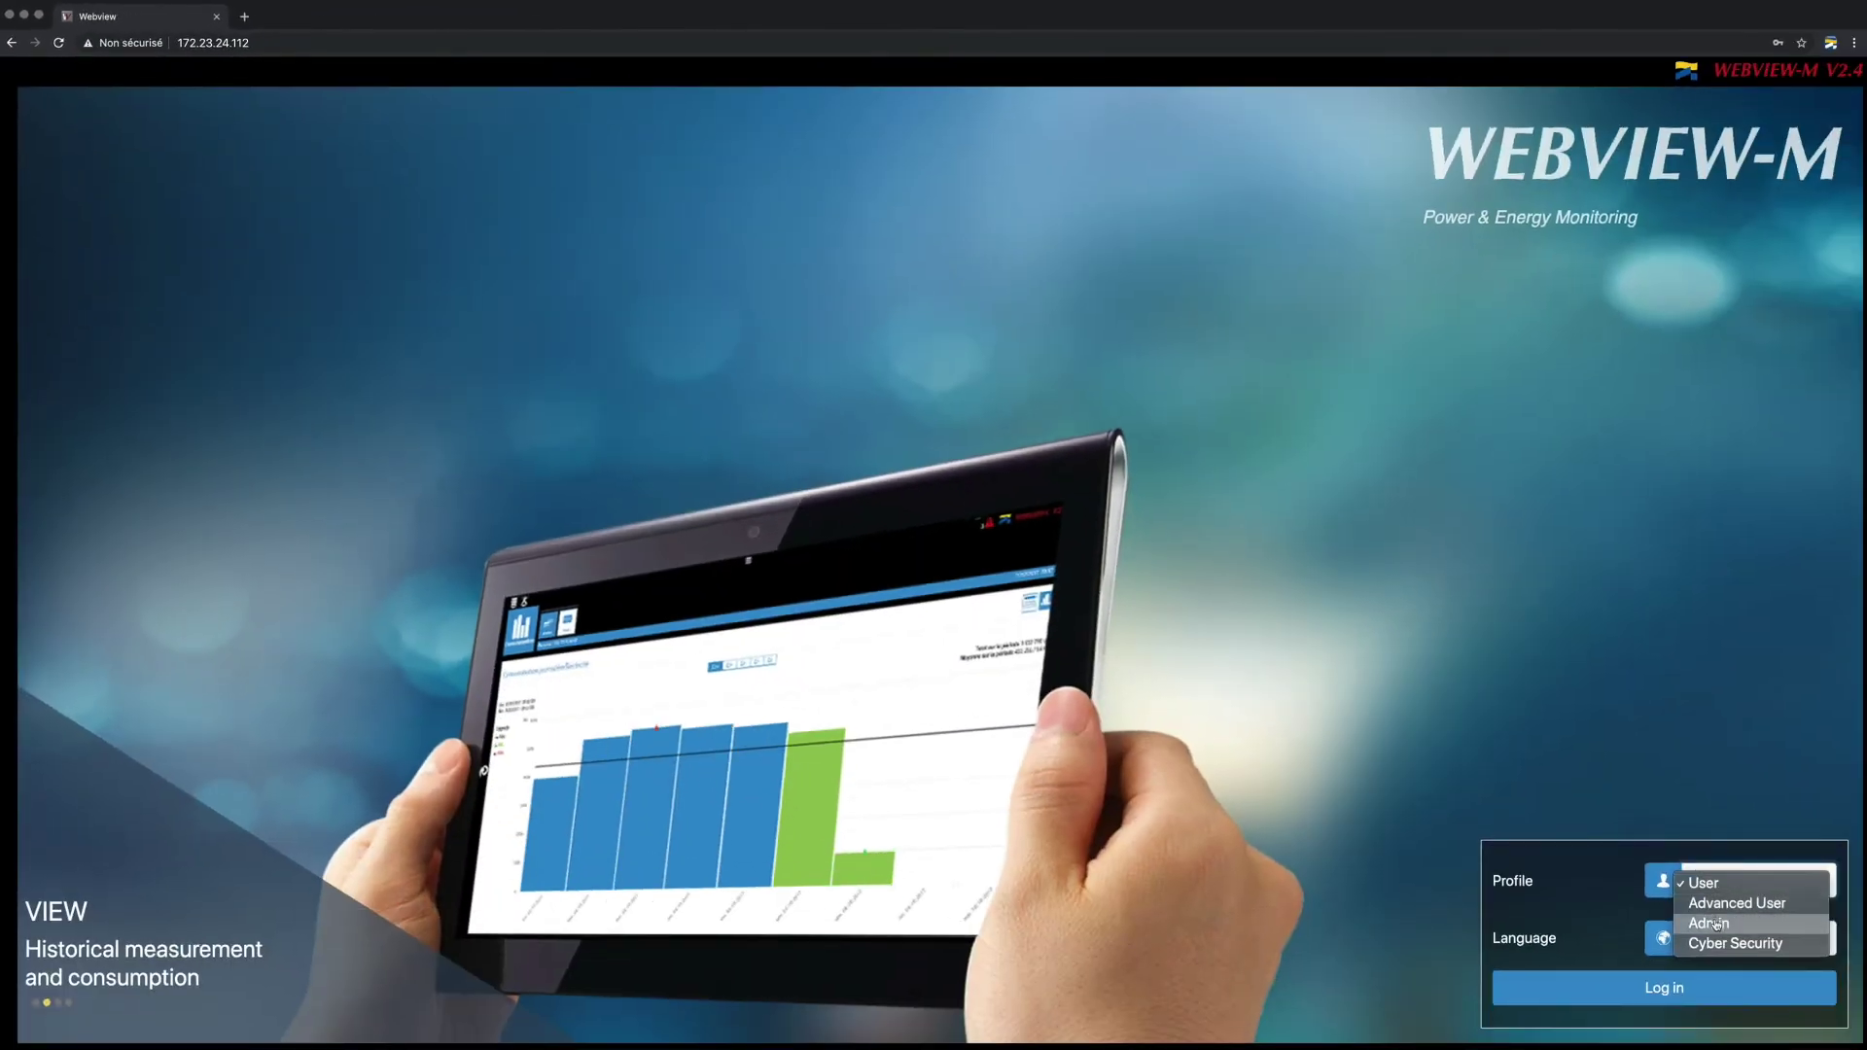
click(1717, 925)
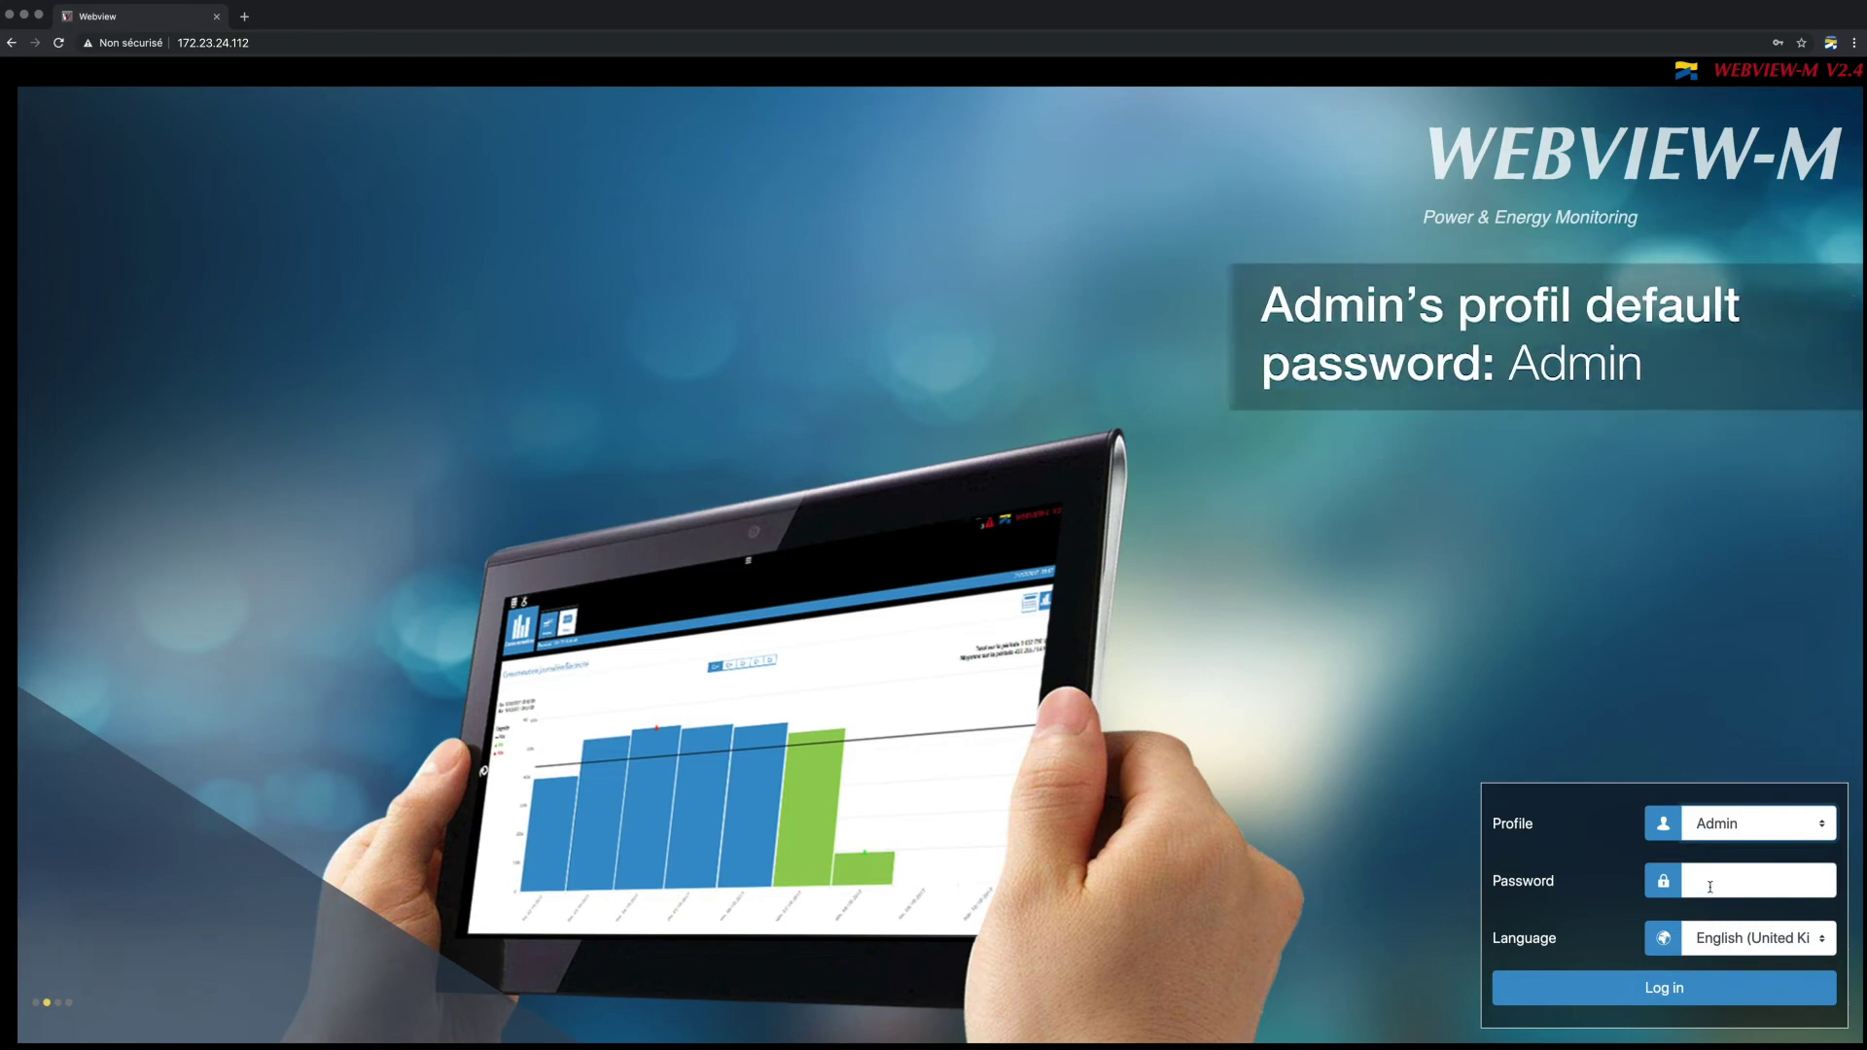
click(1710, 887)
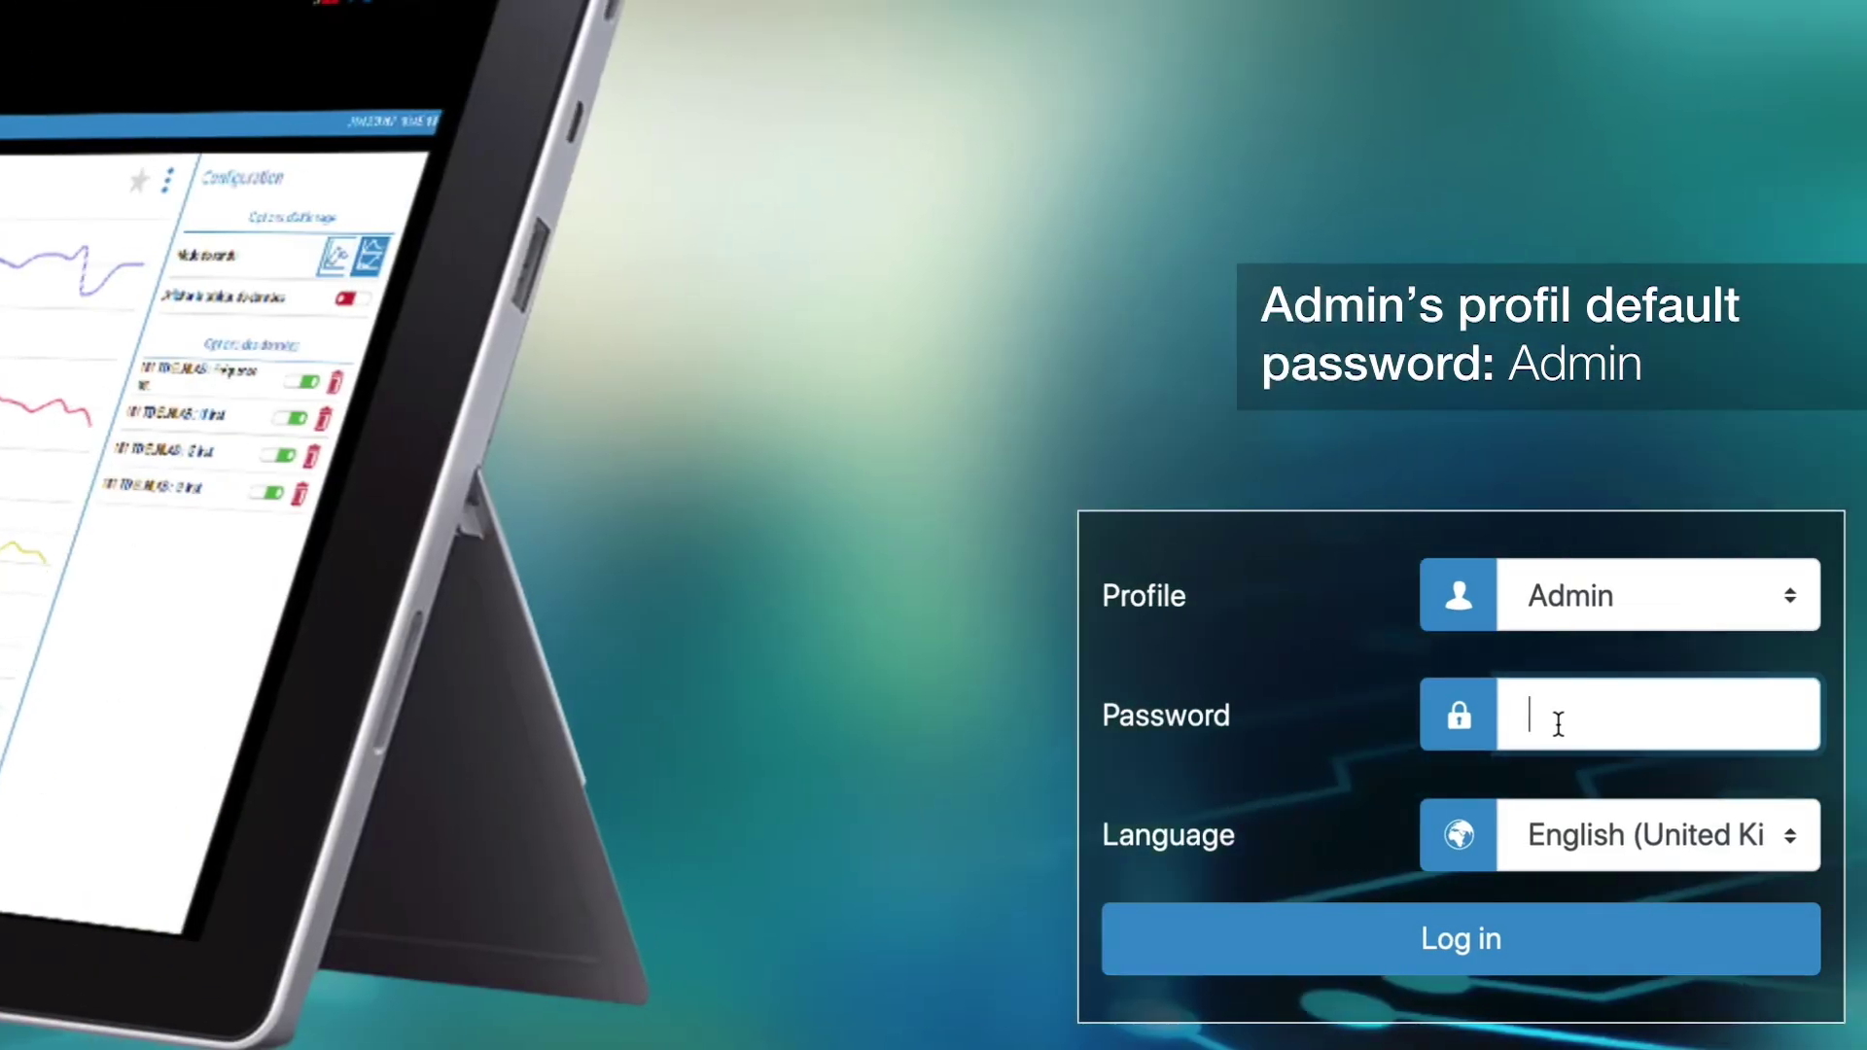
click(1527, 920)
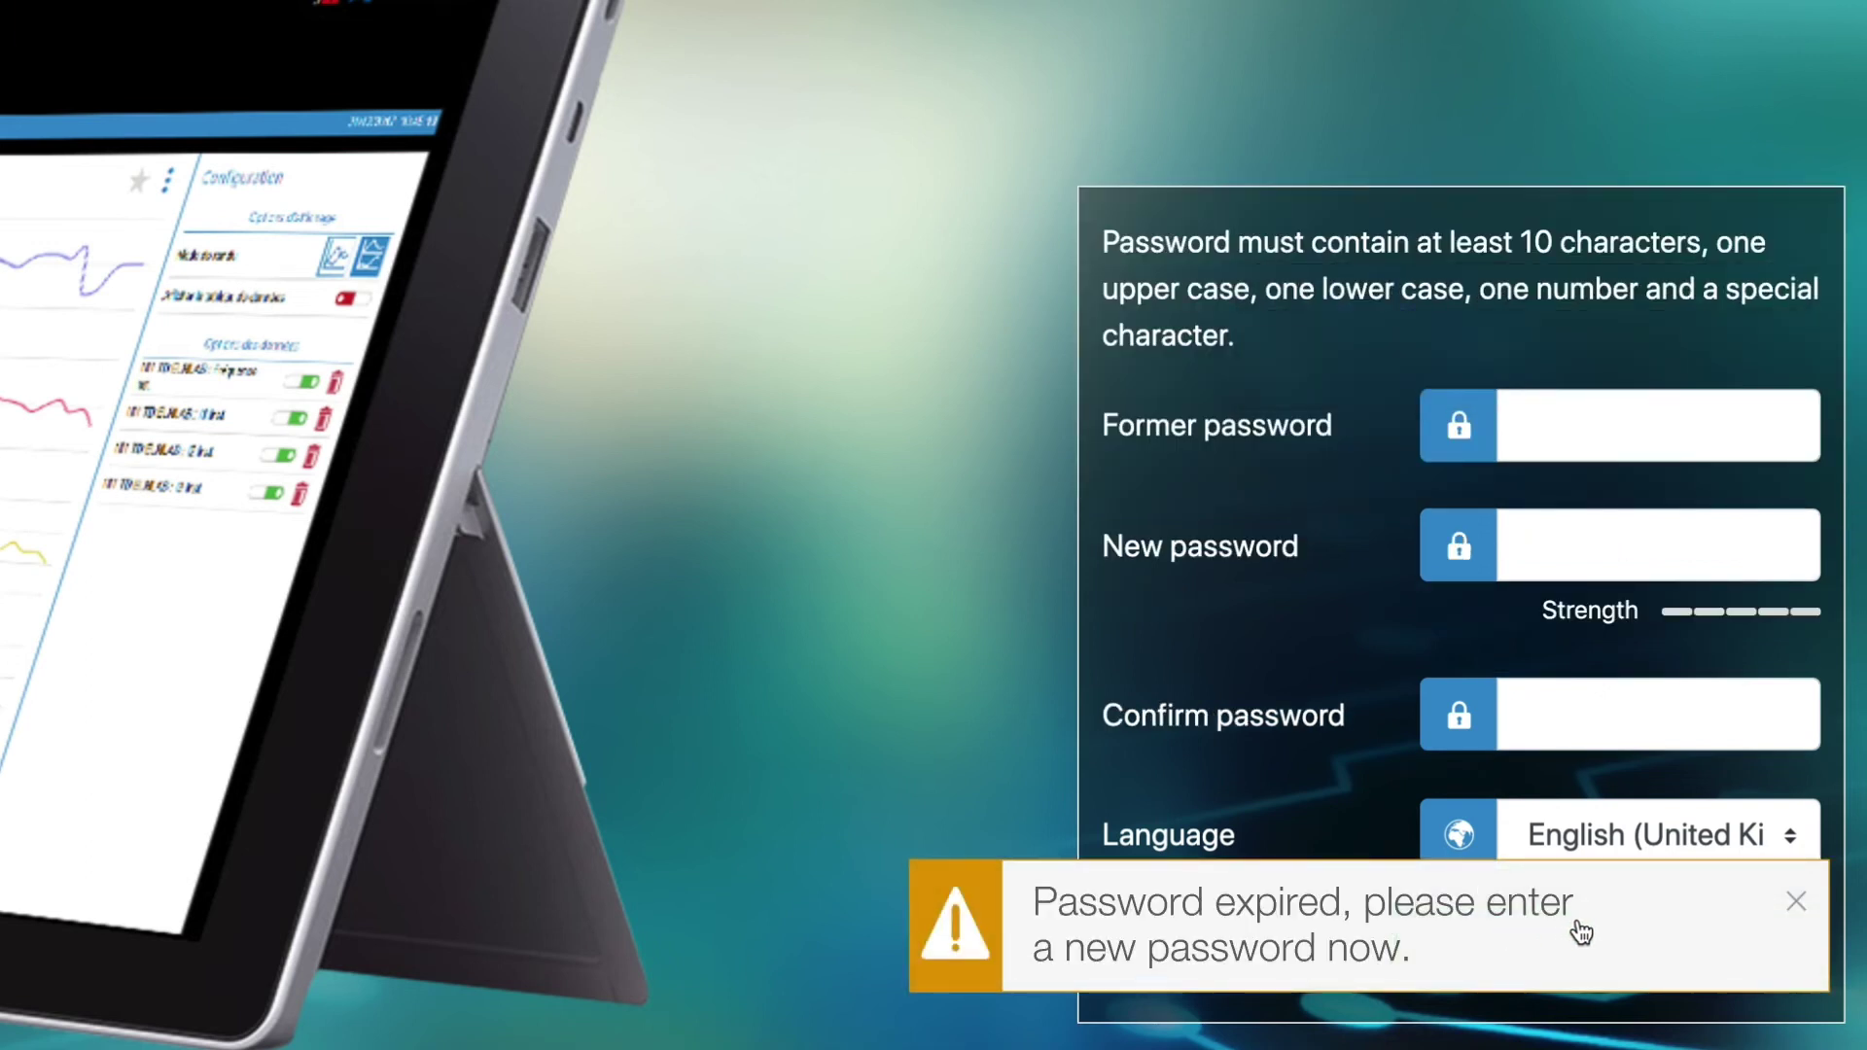
Replace the expired Admin password by entering the former password and a confirmed new password.
click(1598, 445)
click(1572, 529)
click(1502, 707)
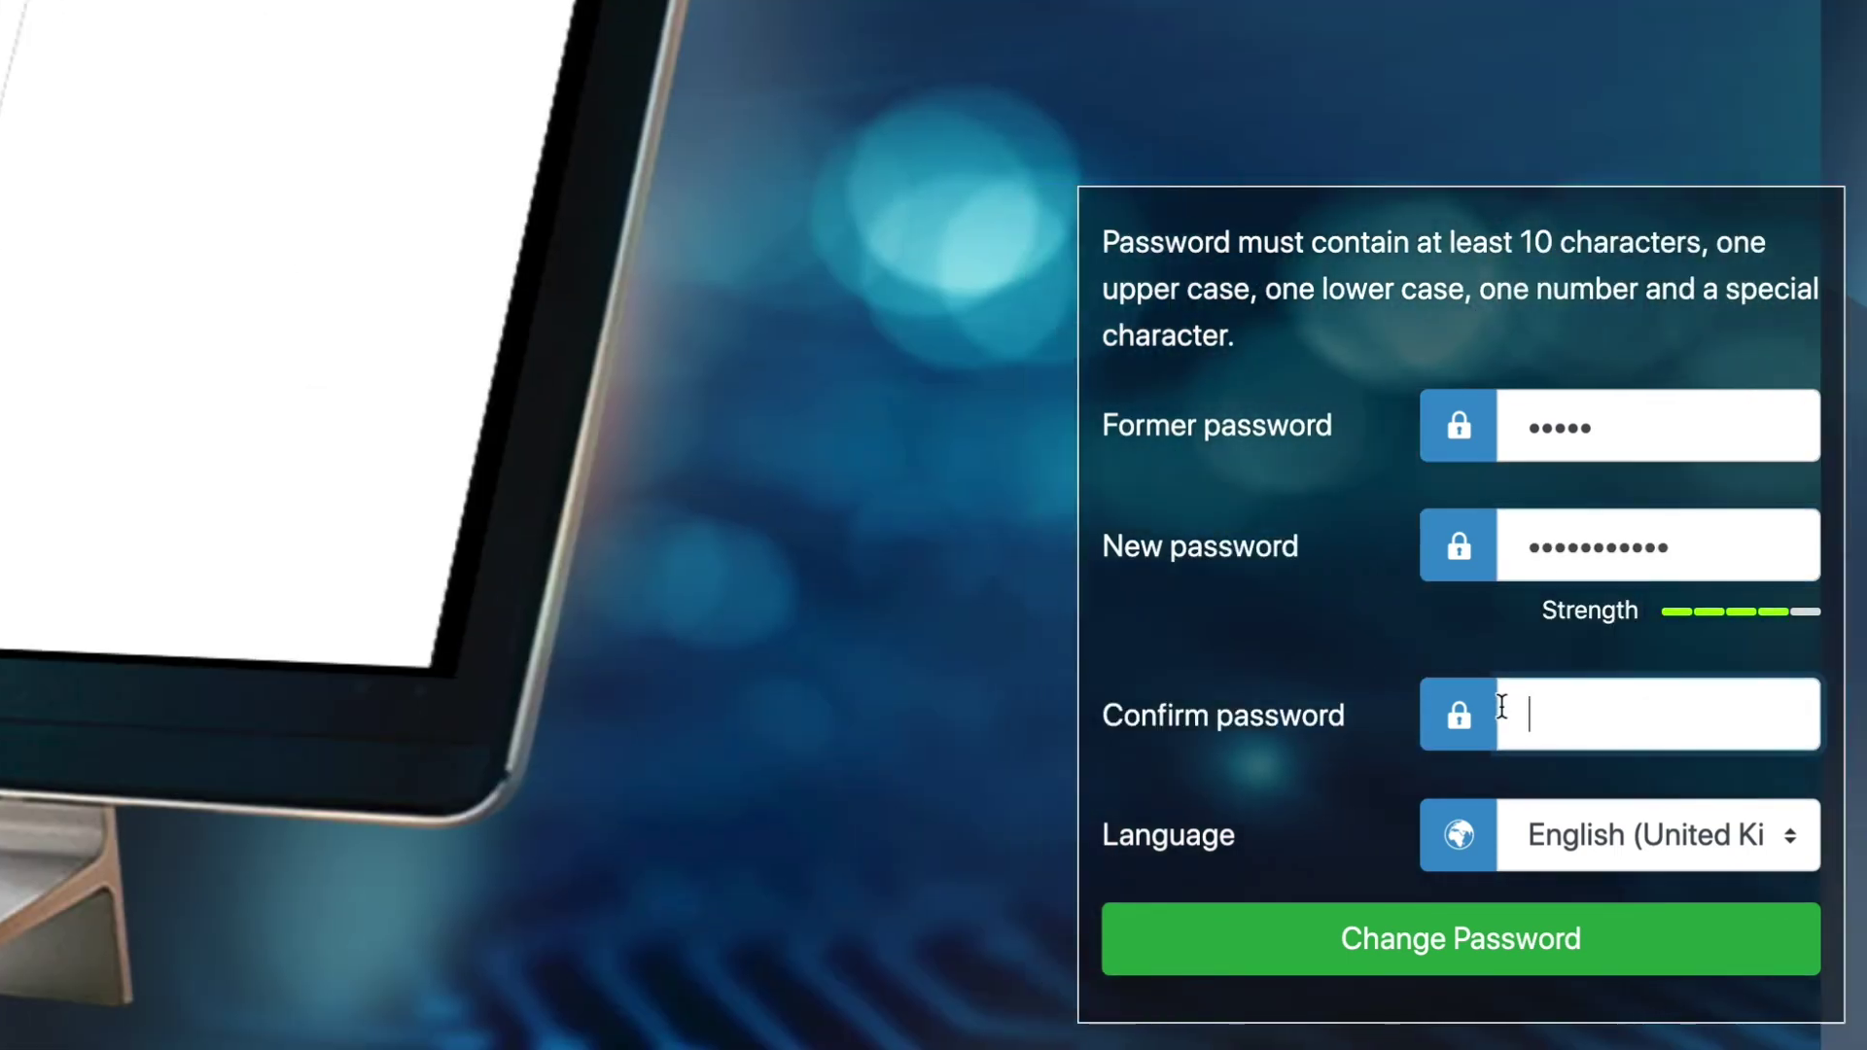
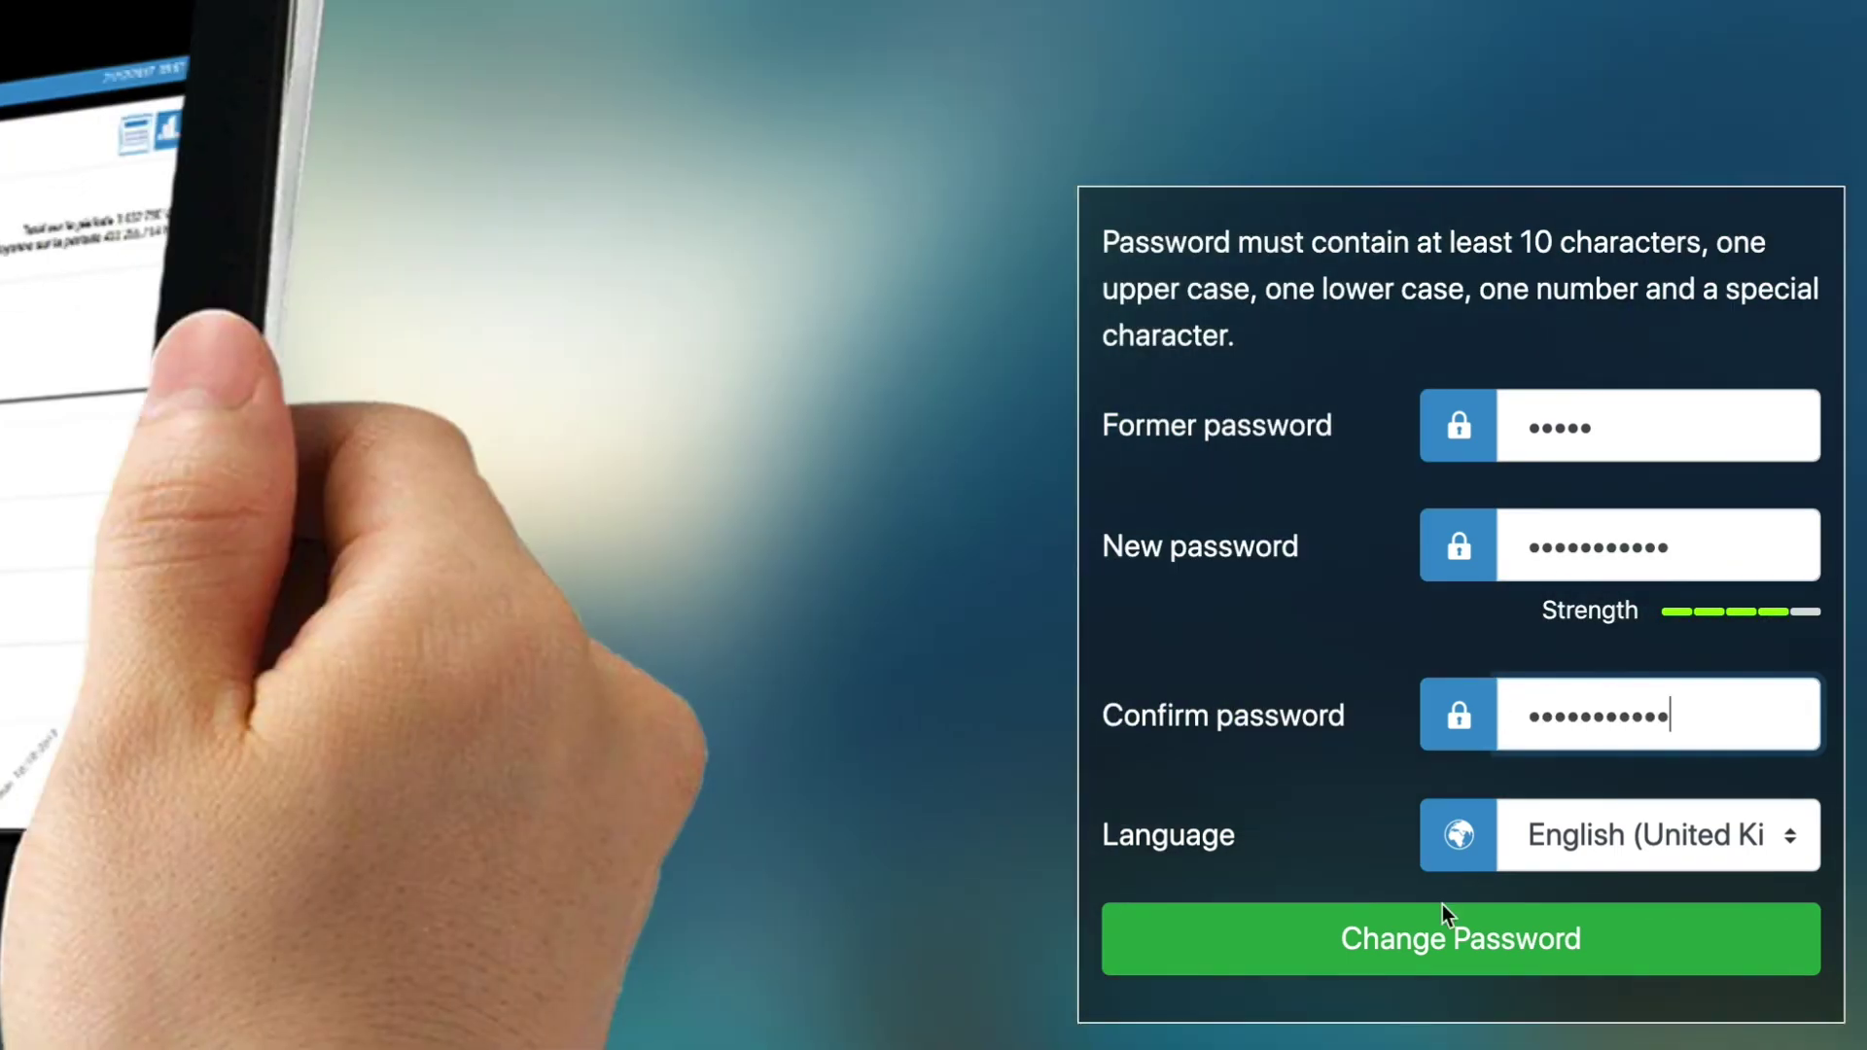
click(1445, 936)
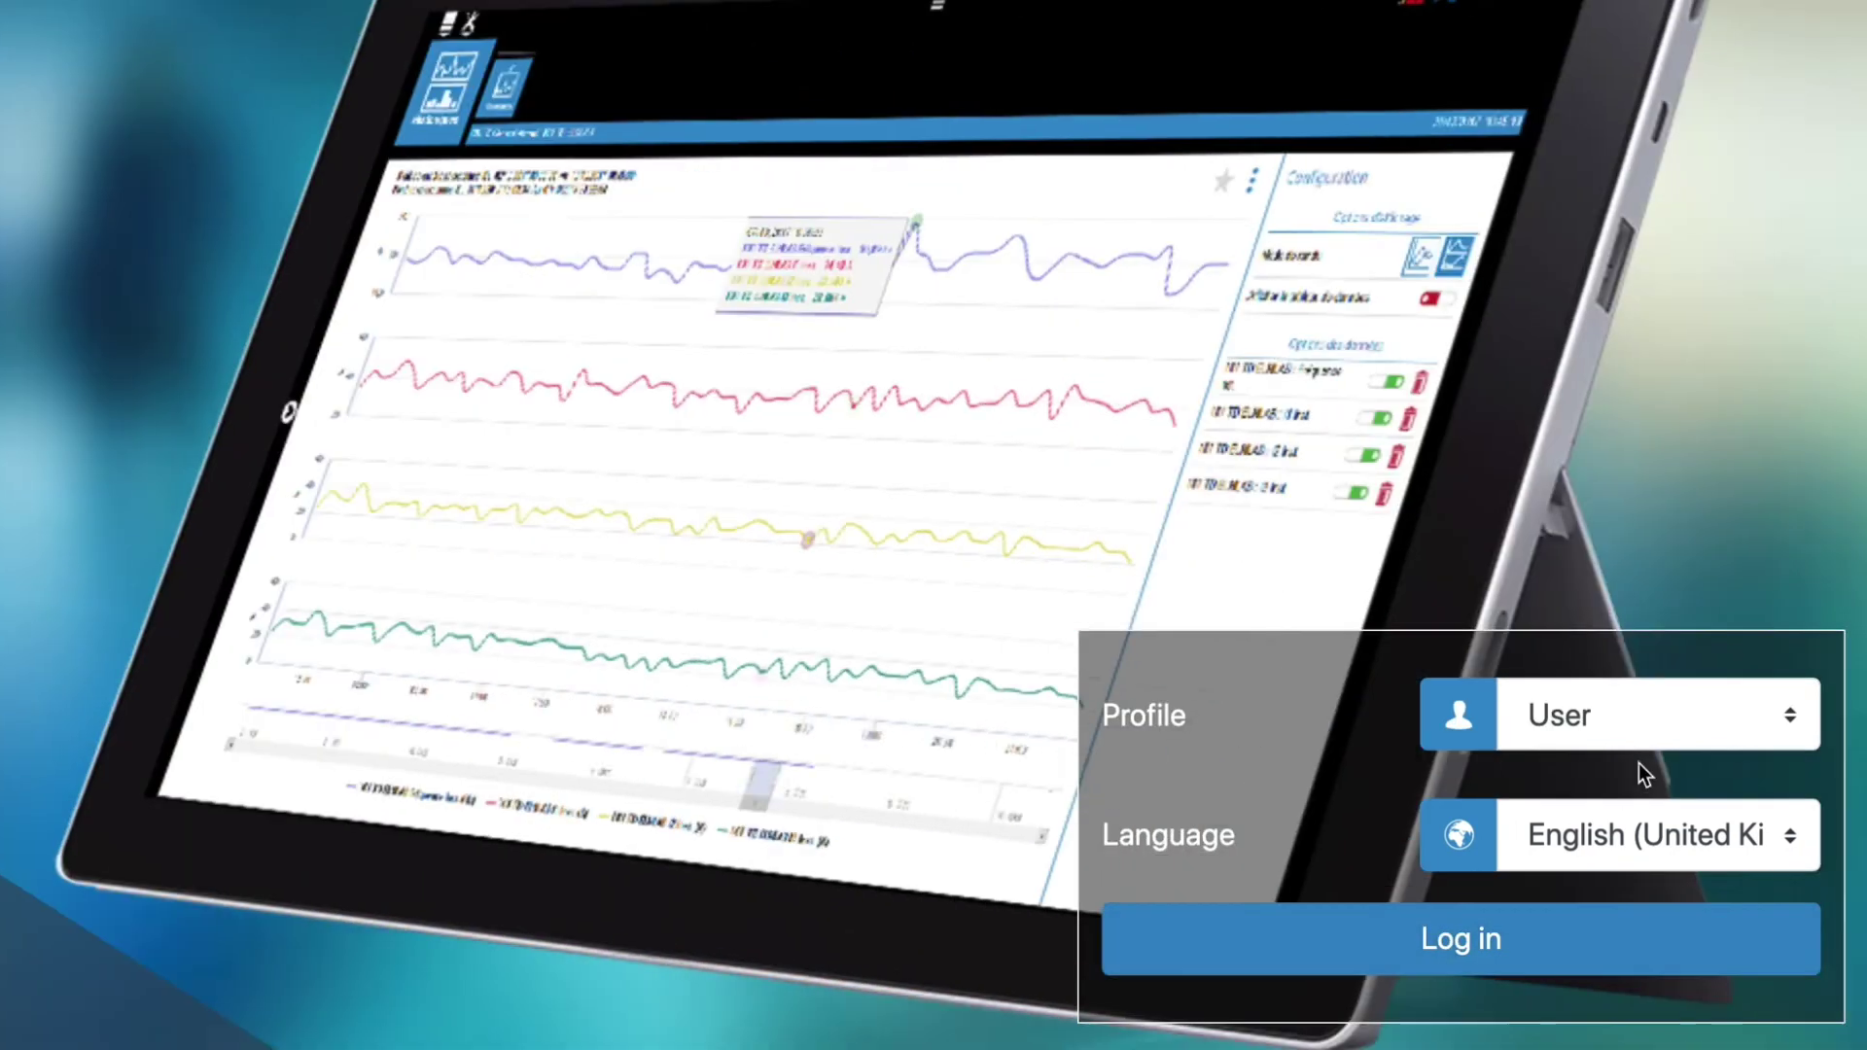
Log back in with the Admin profile using the new password.
click(1653, 744)
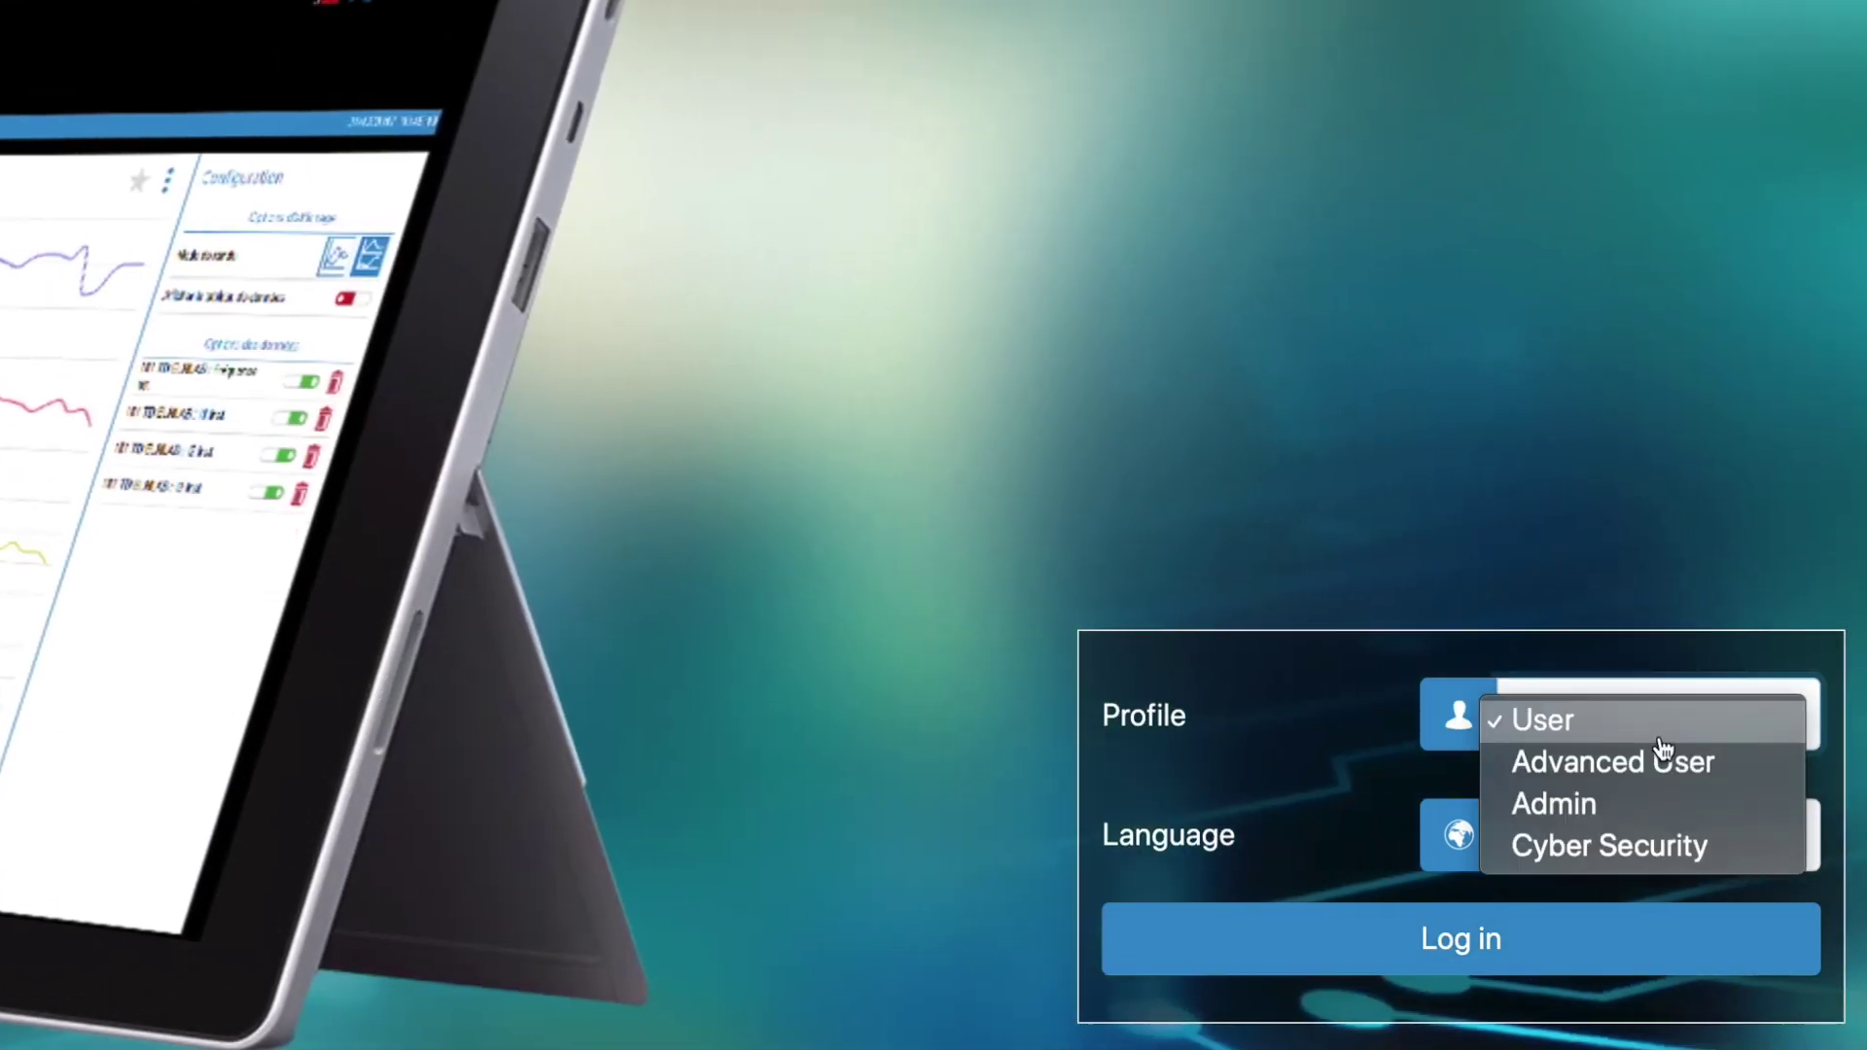
click(1607, 803)
text(••••••••••••)
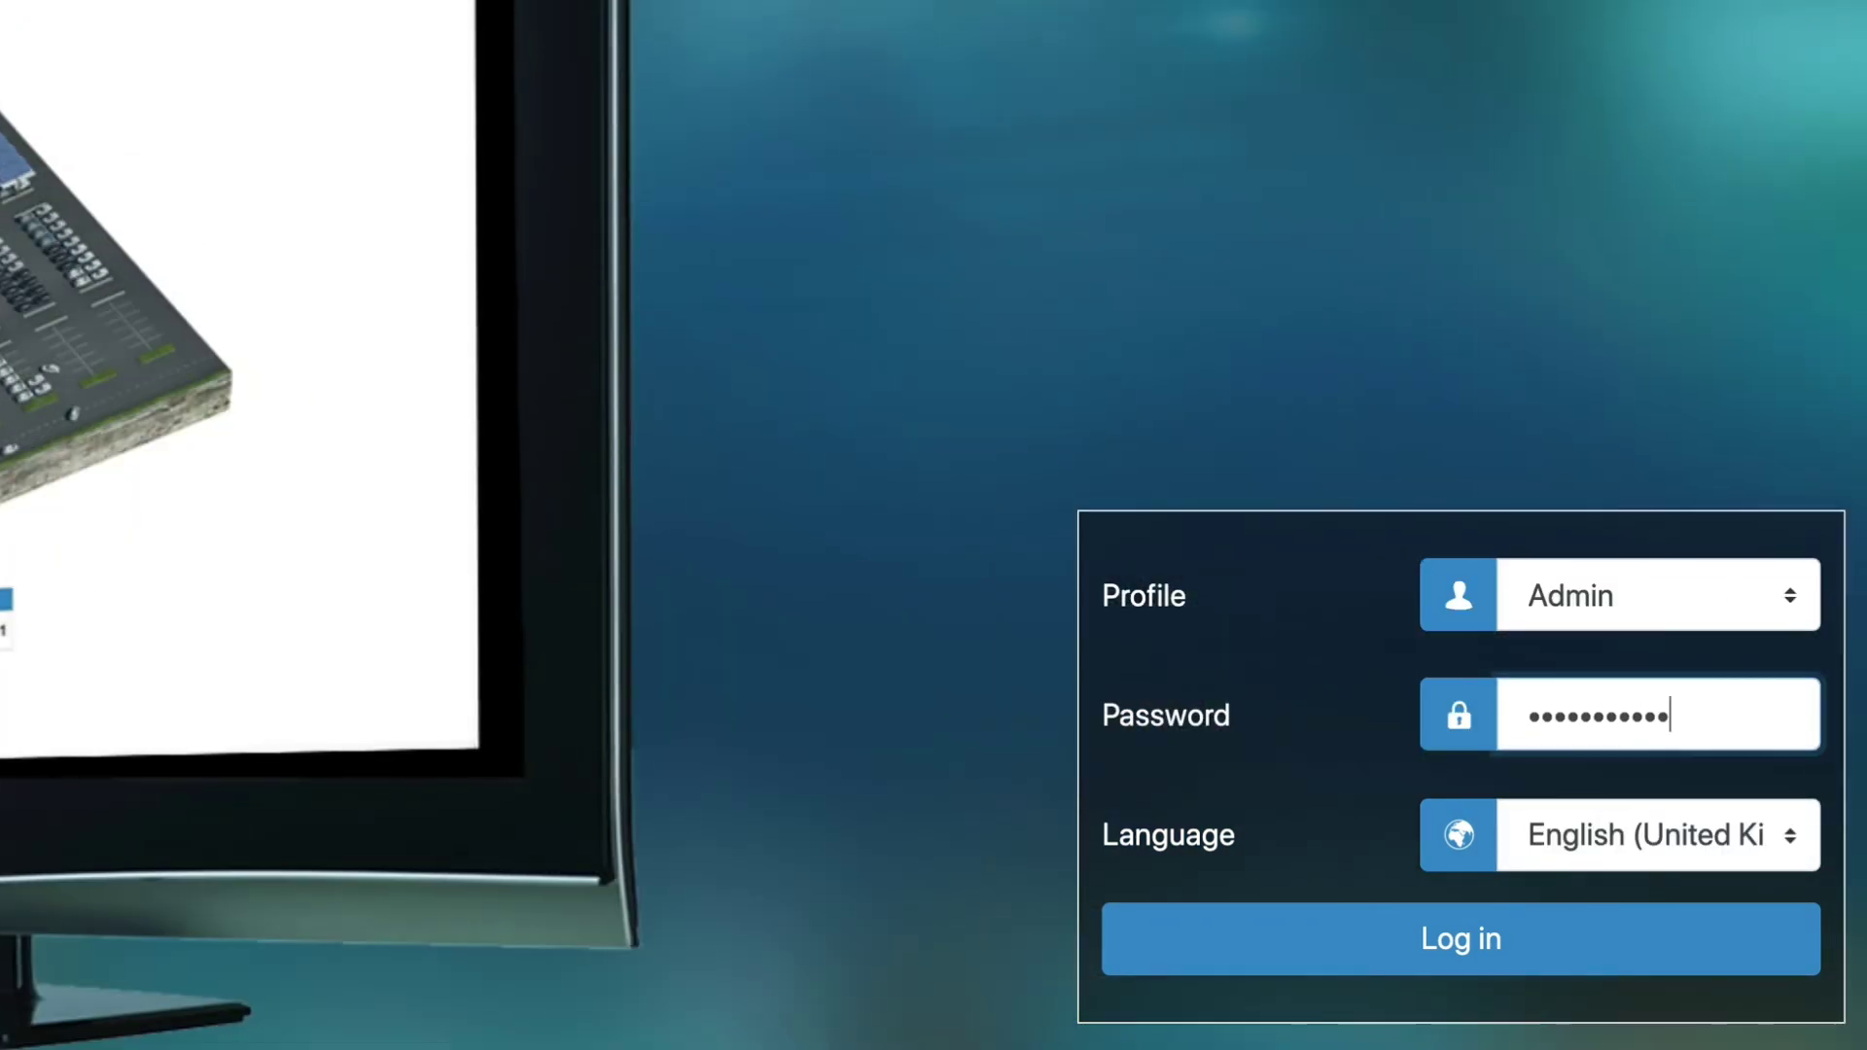
click(1537, 939)
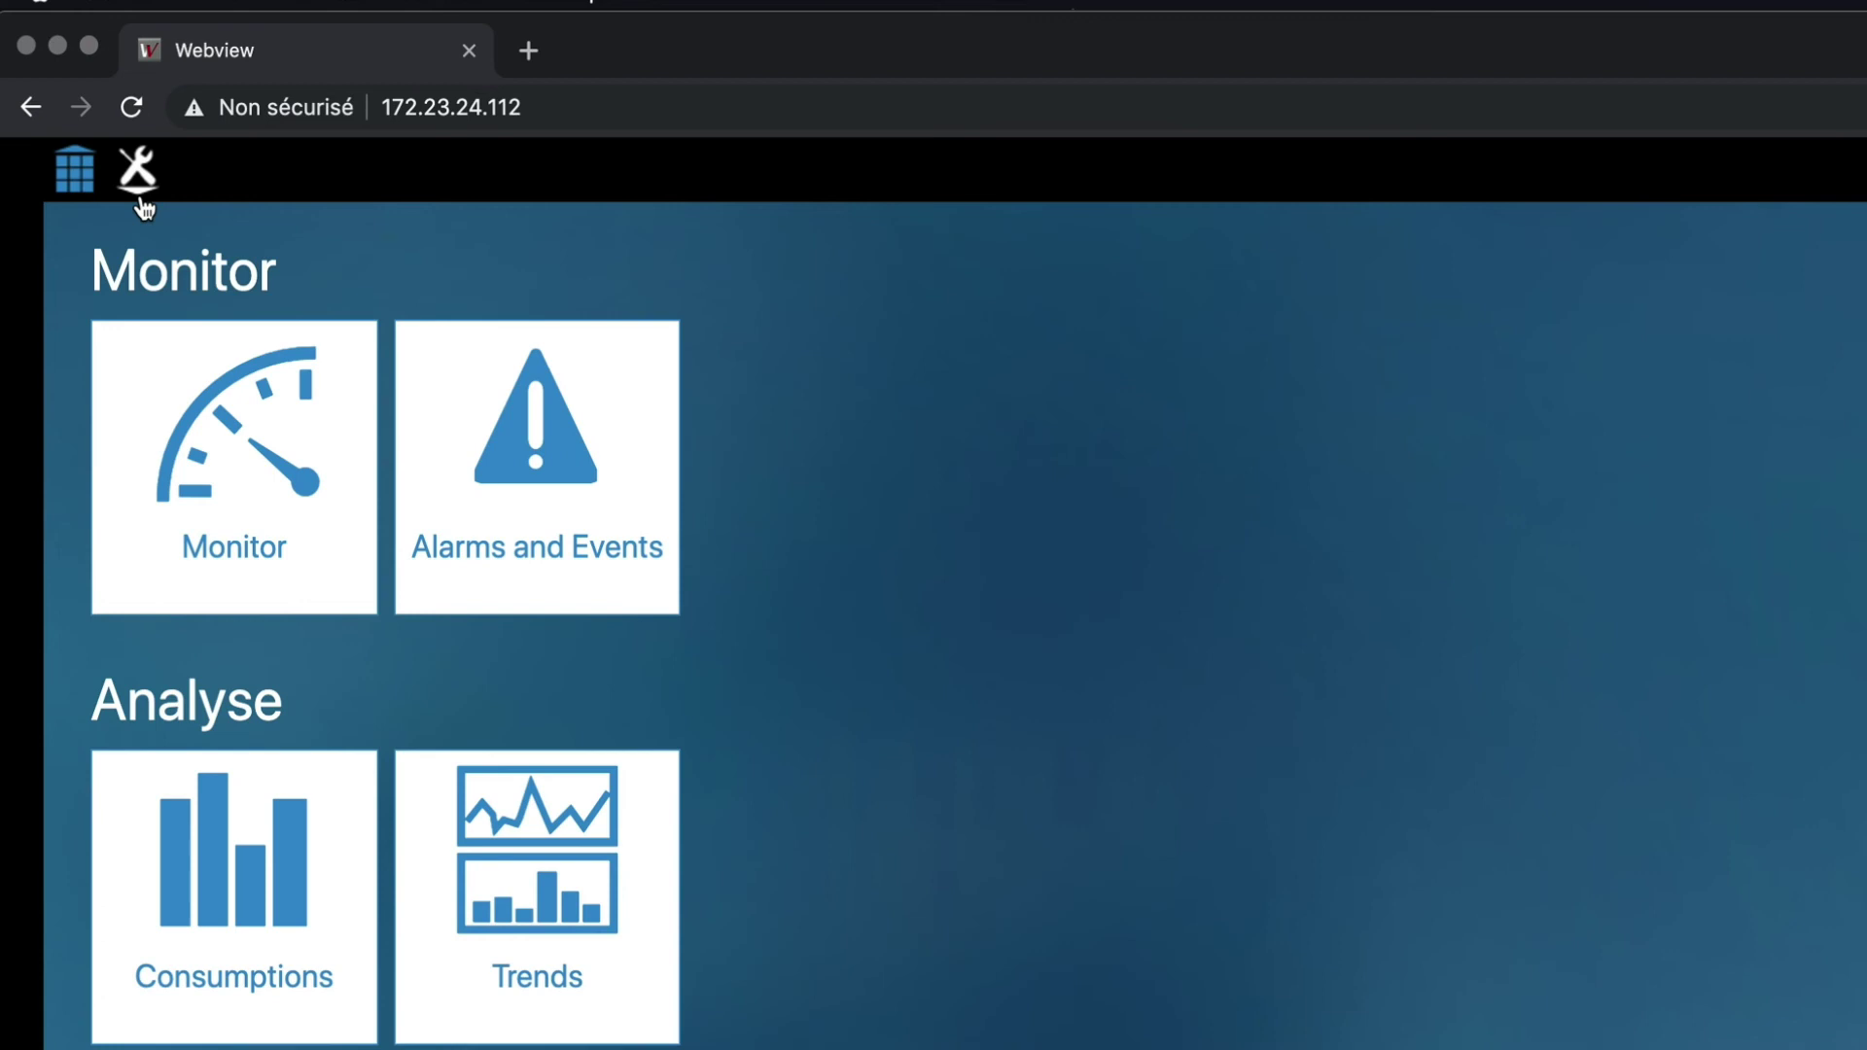
Modify the active device configuration and view Sources: M-70, U-30@6, I-35@2, I-35@3, I-35@4.
click(138, 173)
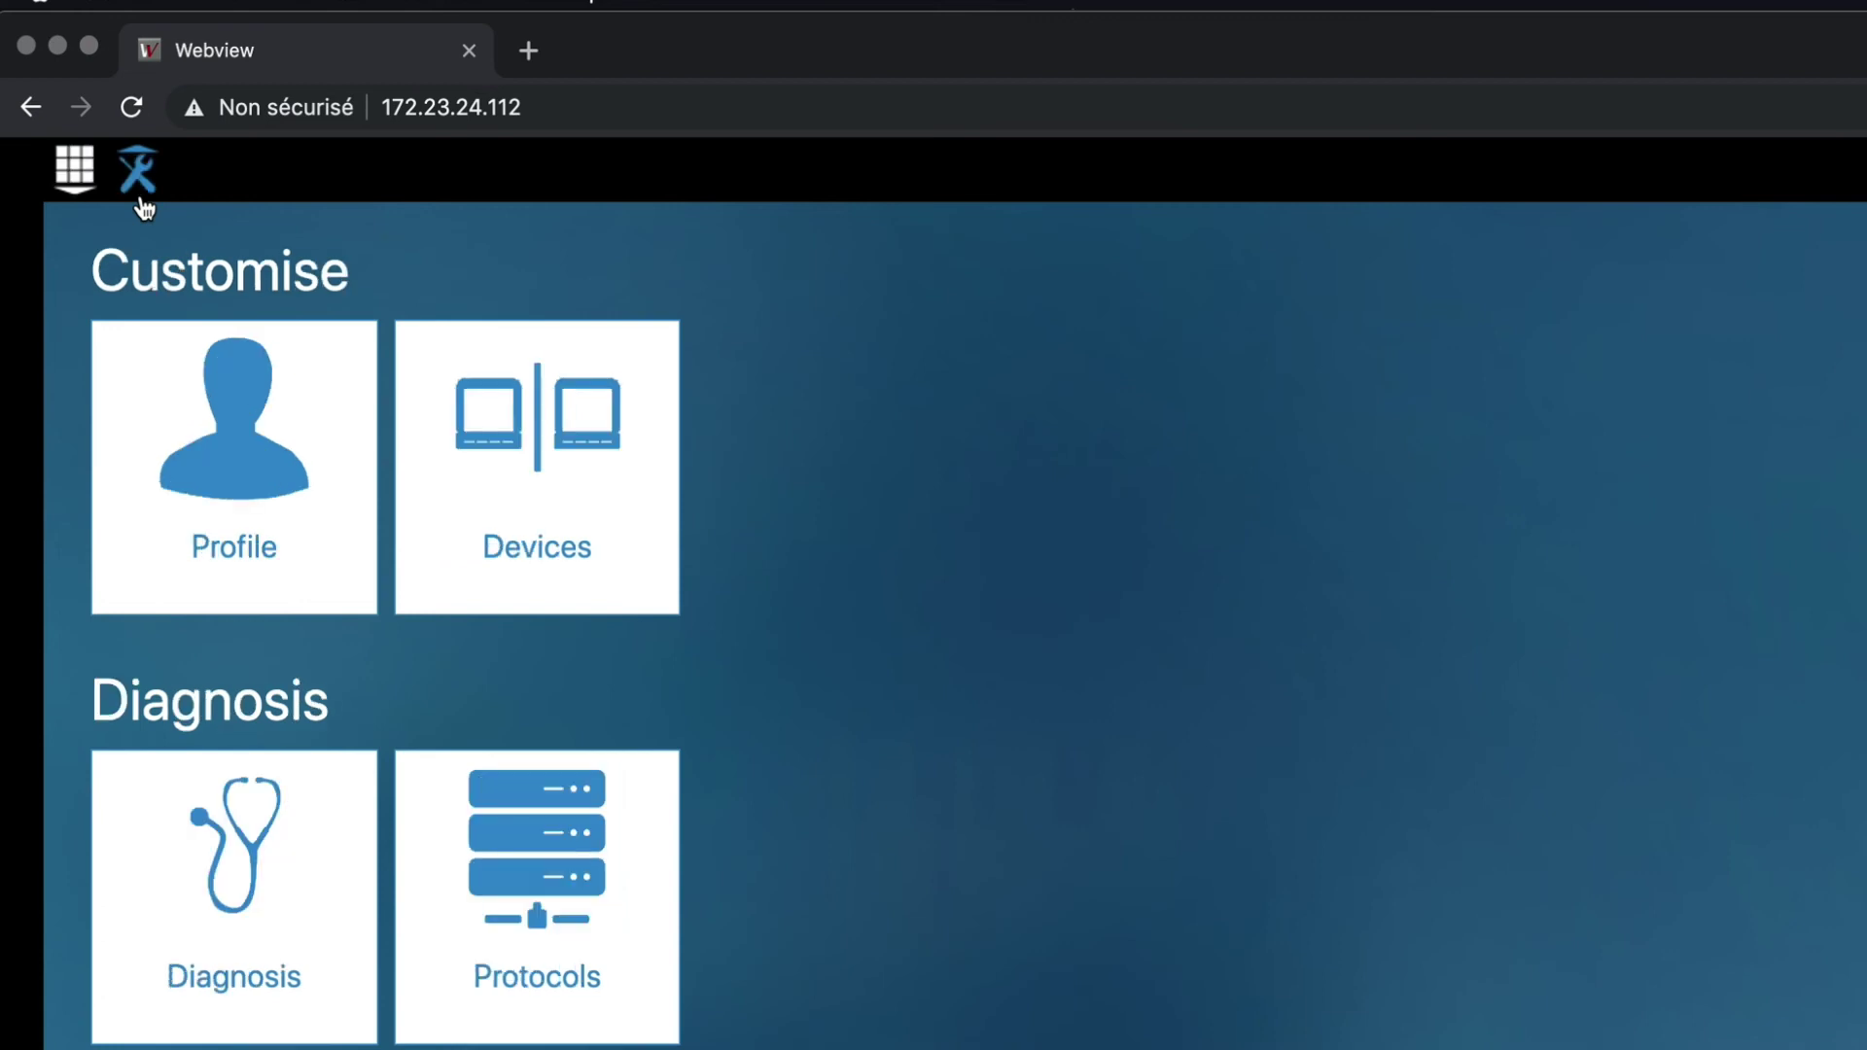
click(524, 458)
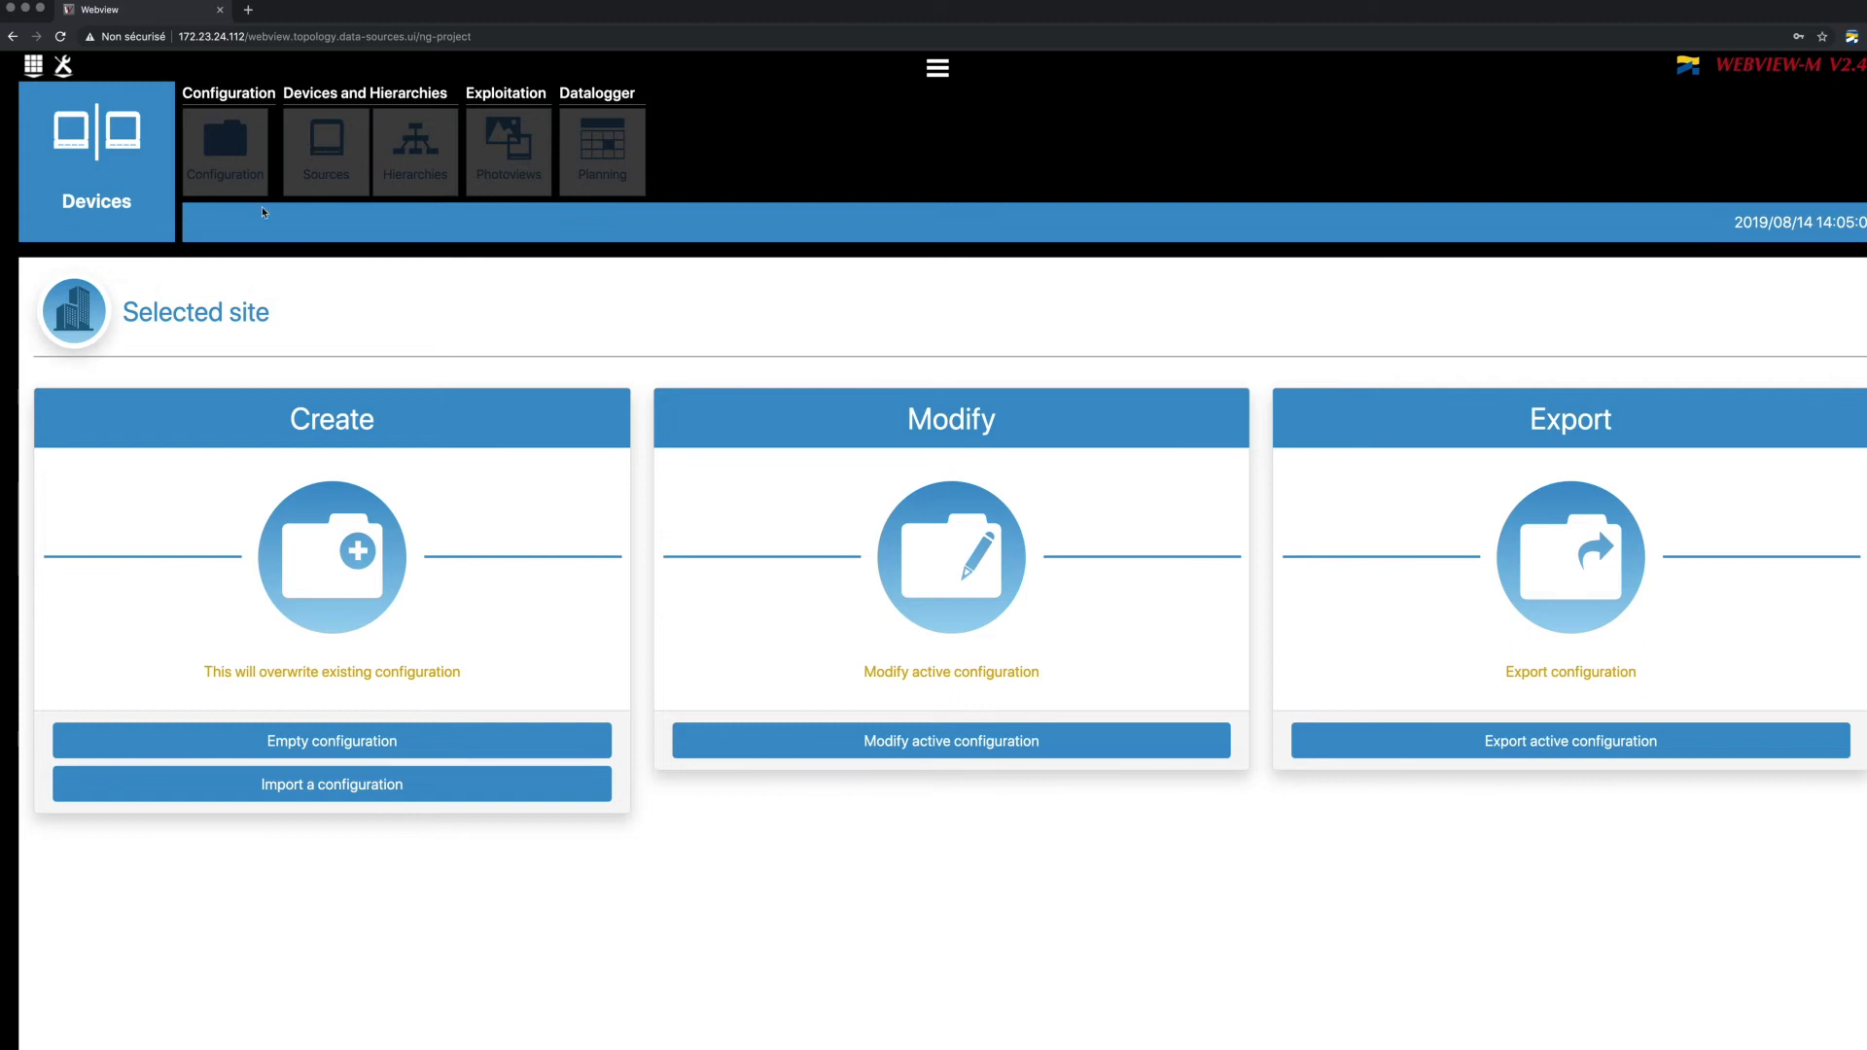
click(1047, 742)
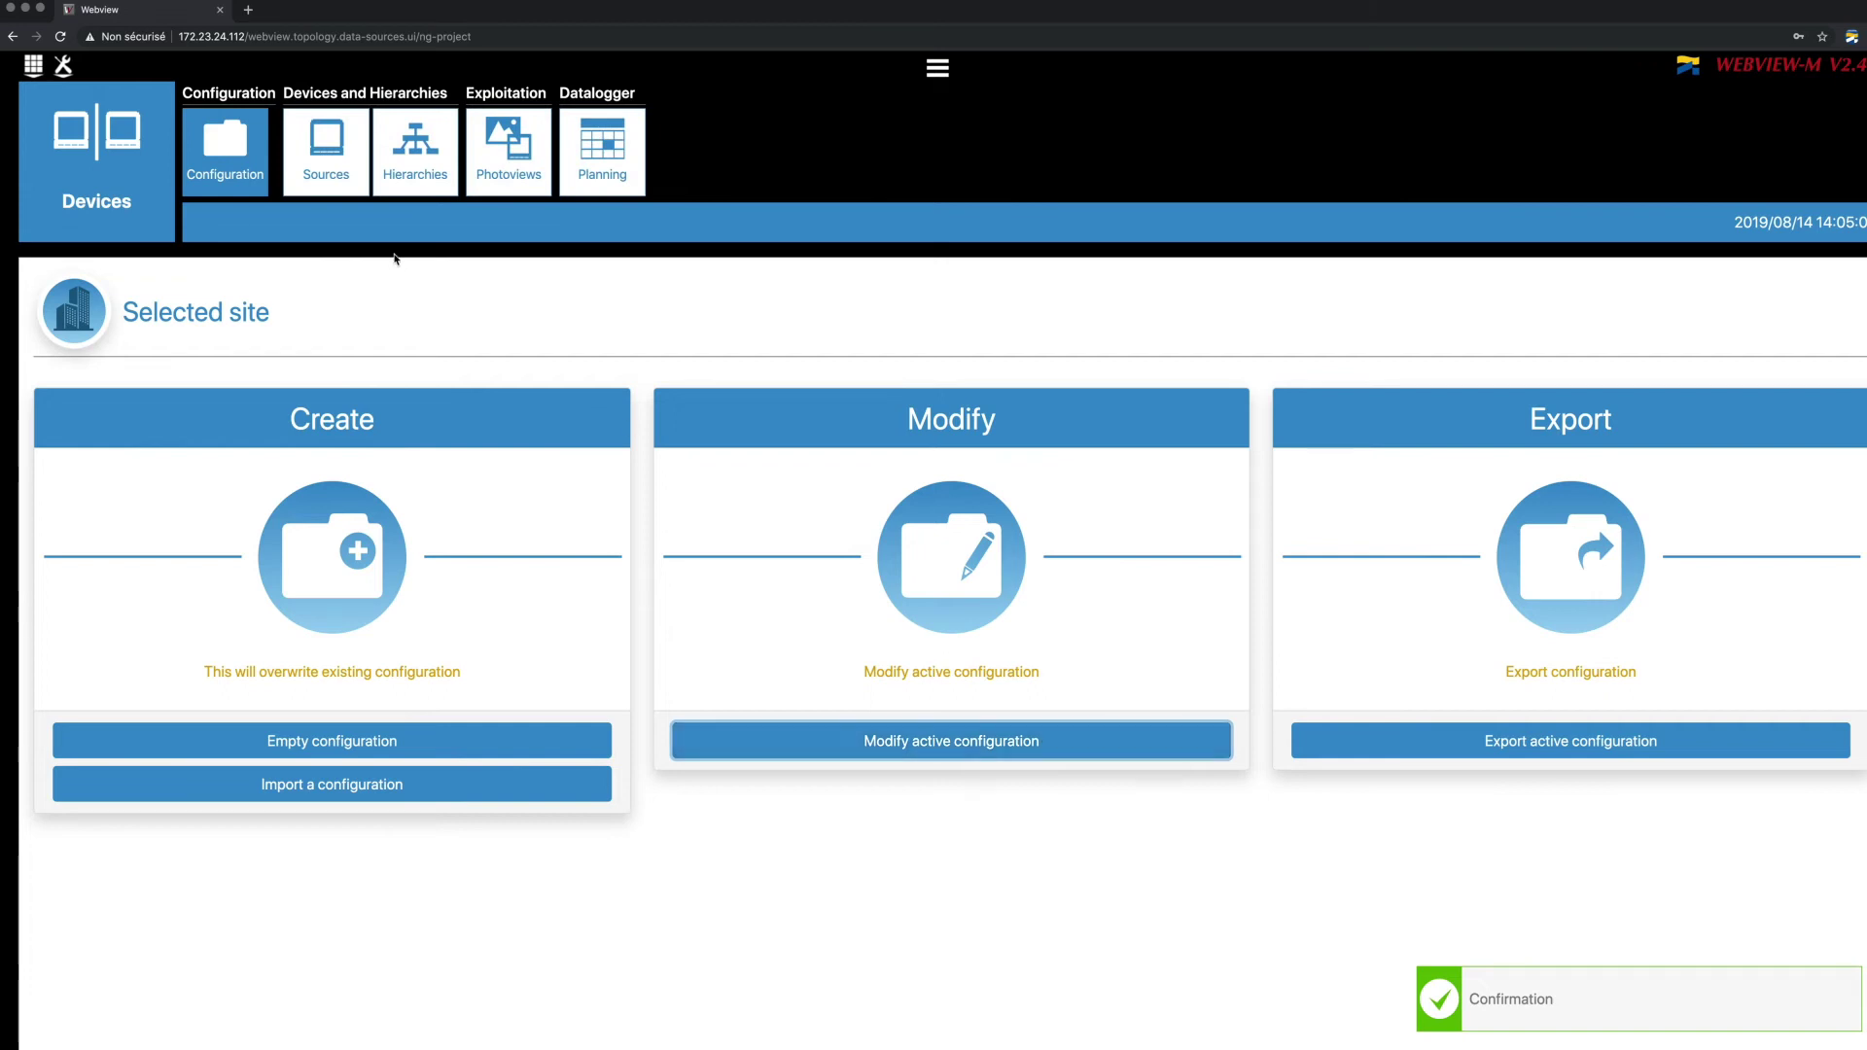
click(361, 184)
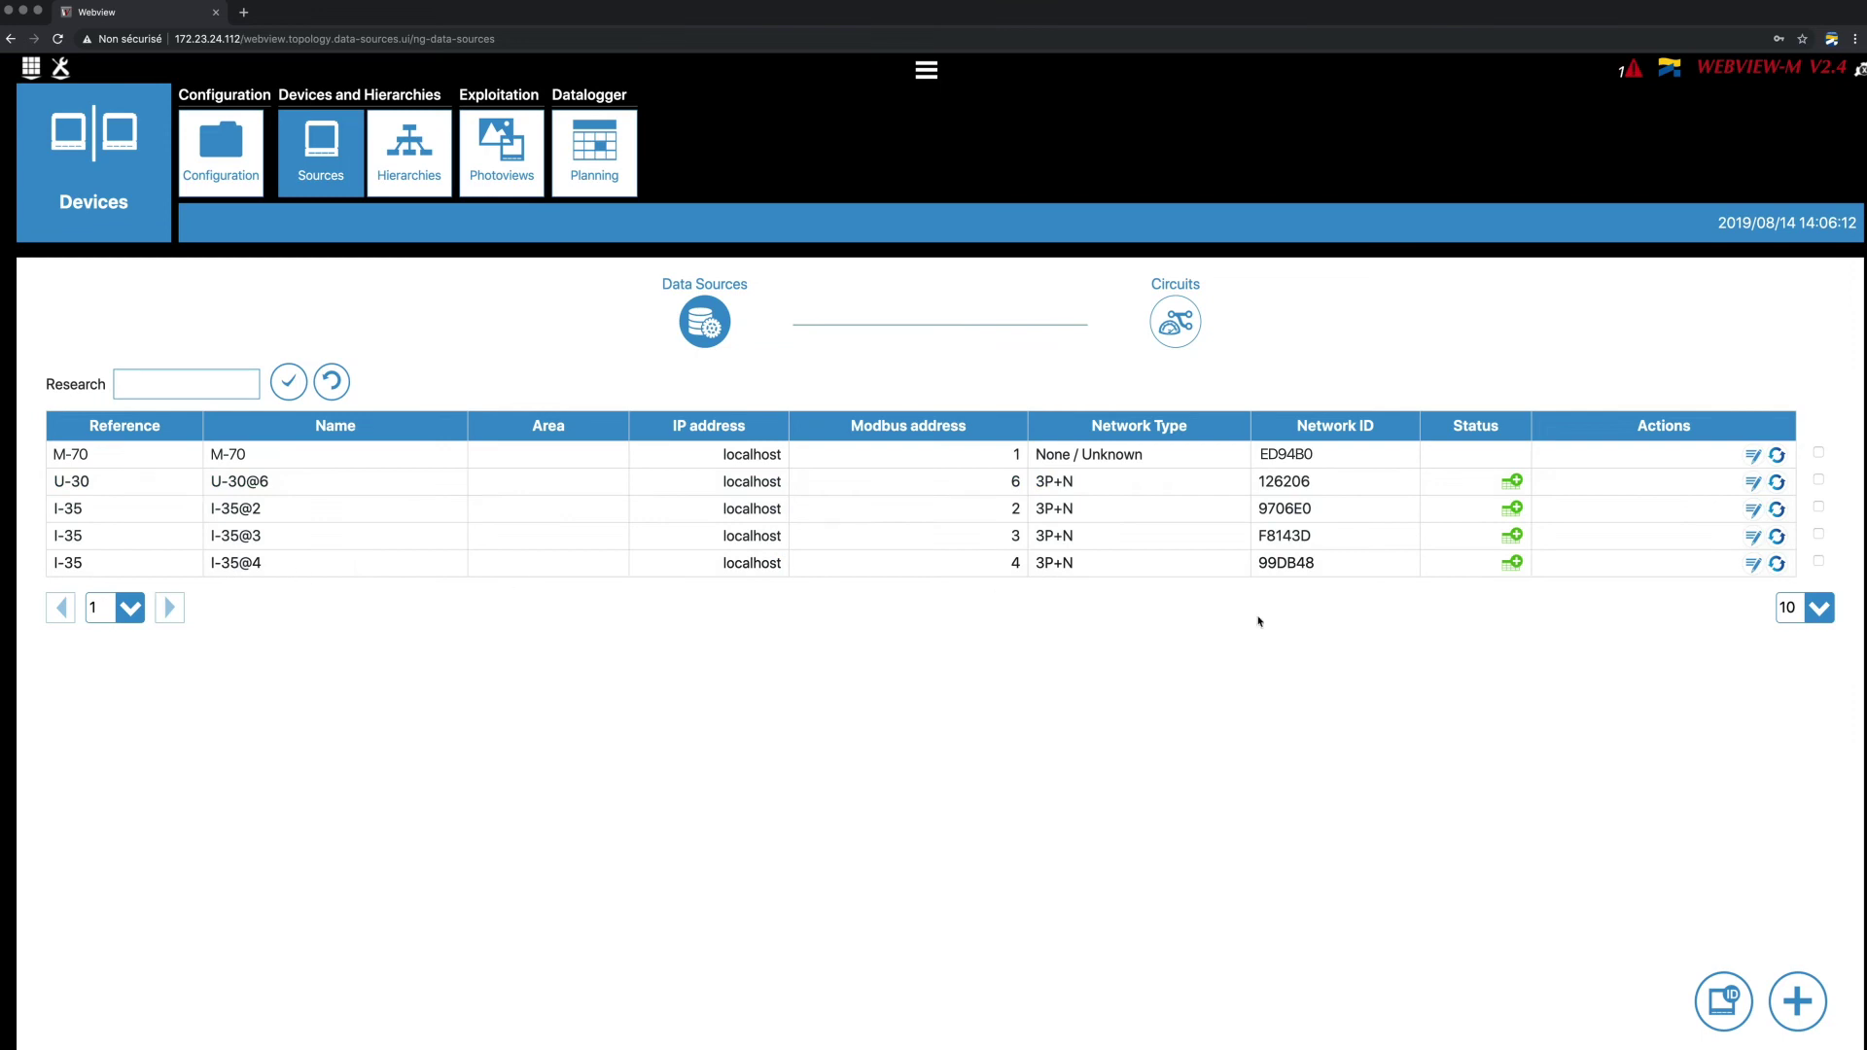
Review circuits GENERAL and PC1–PC6, then open the empty Hierarchies page.
click(1181, 348)
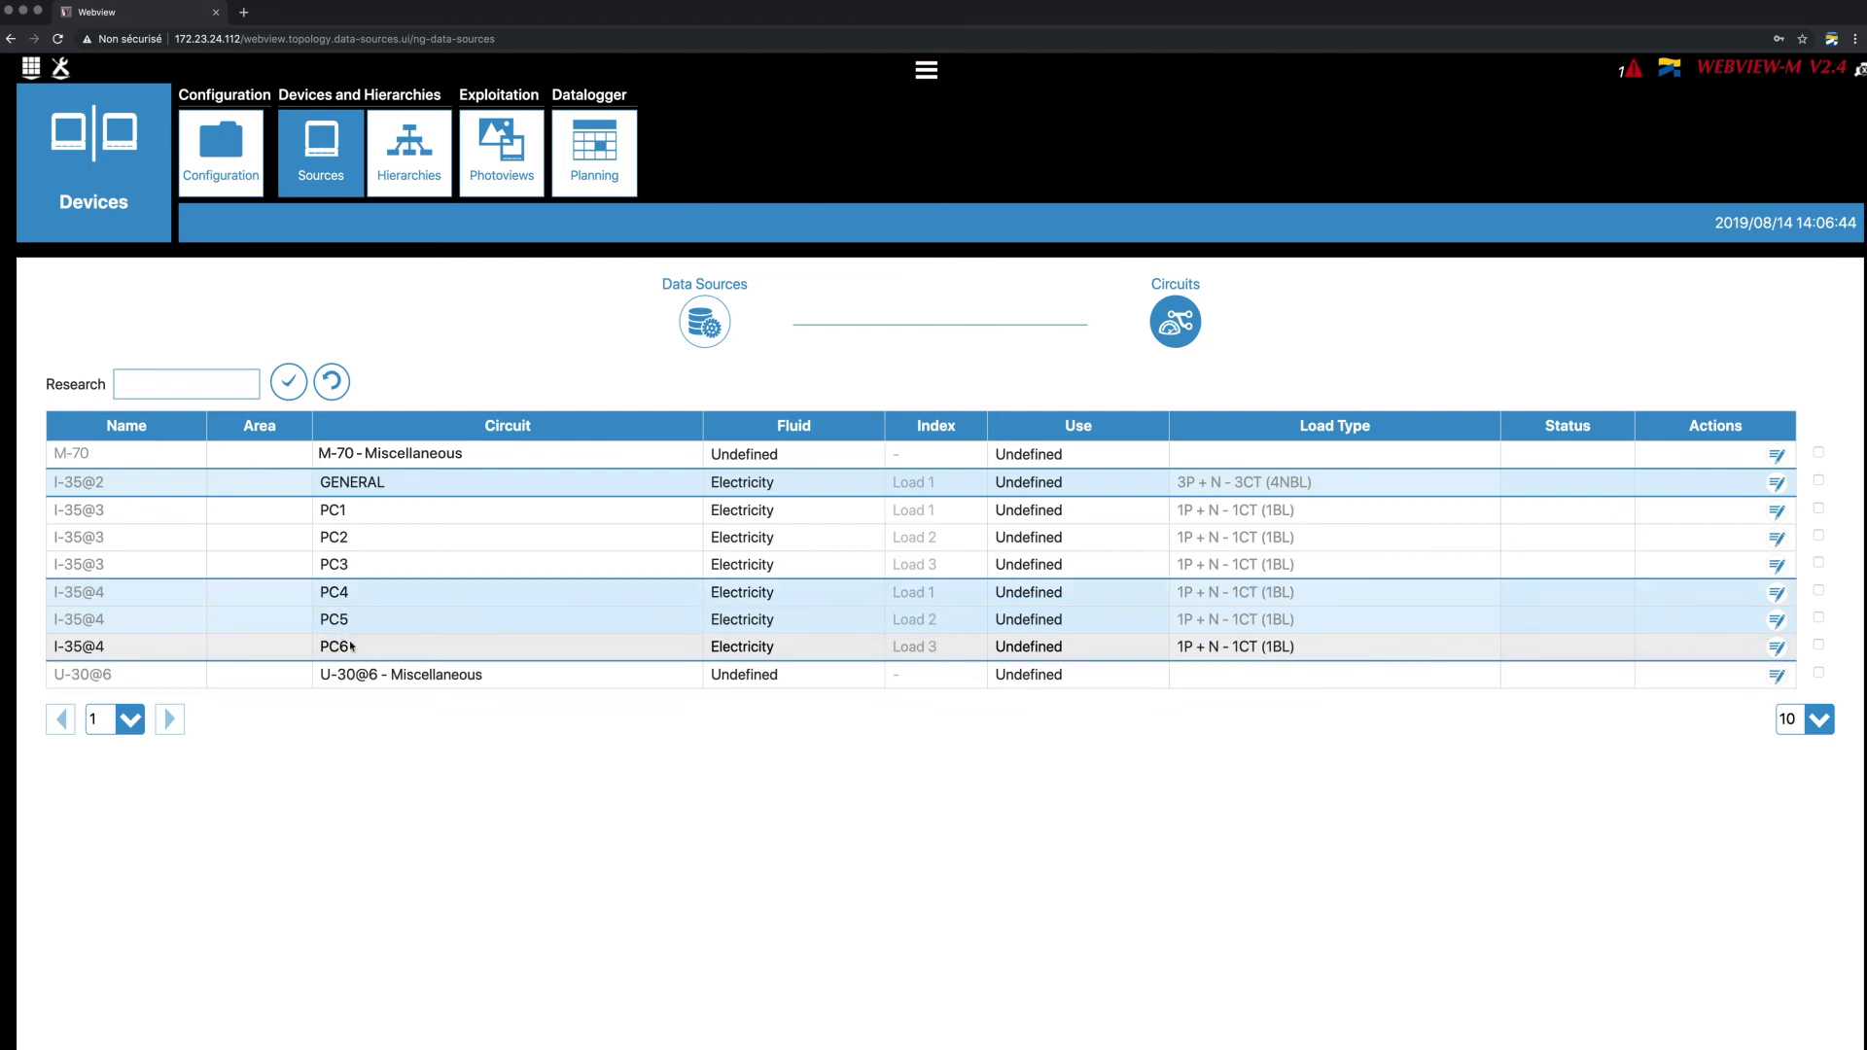
click(428, 190)
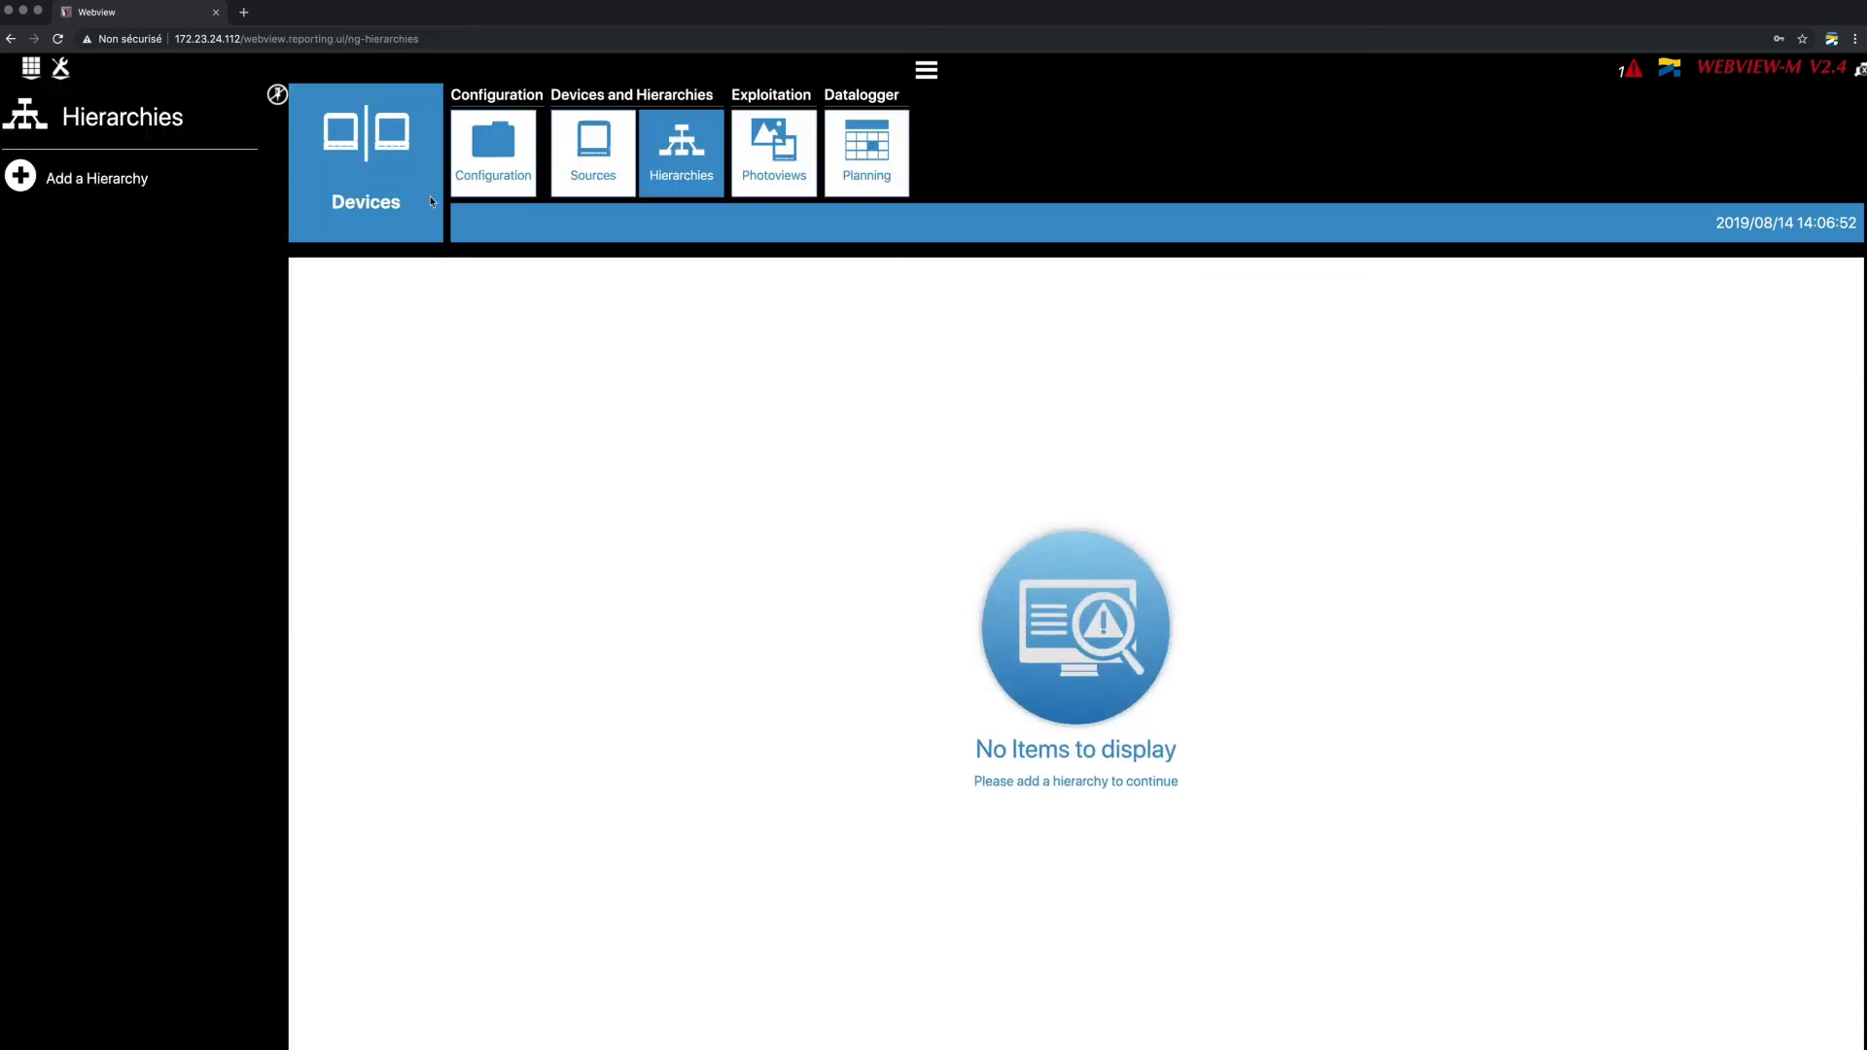
Create the 'Demo Panel' hierarchy and place GENERAL and PC1–PC6 on its canvas.
click(99, 198)
text(Demo Panel)
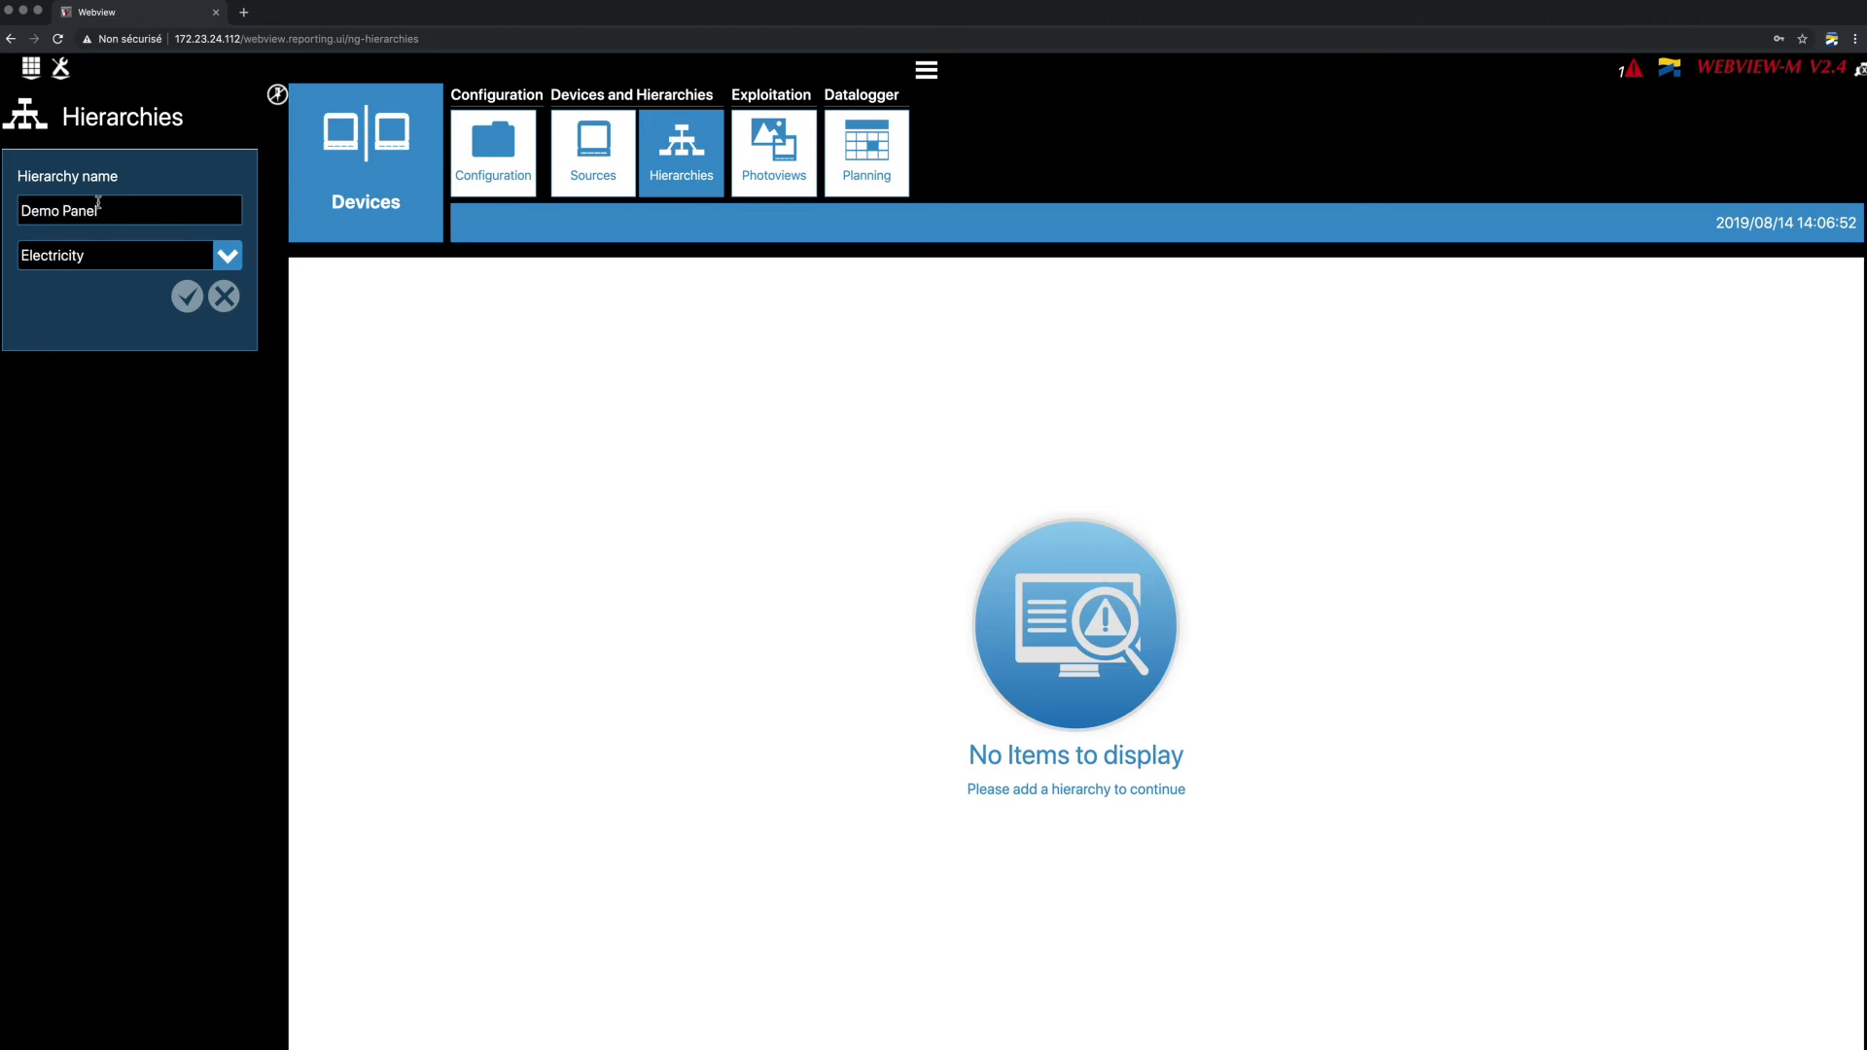
click(186, 295)
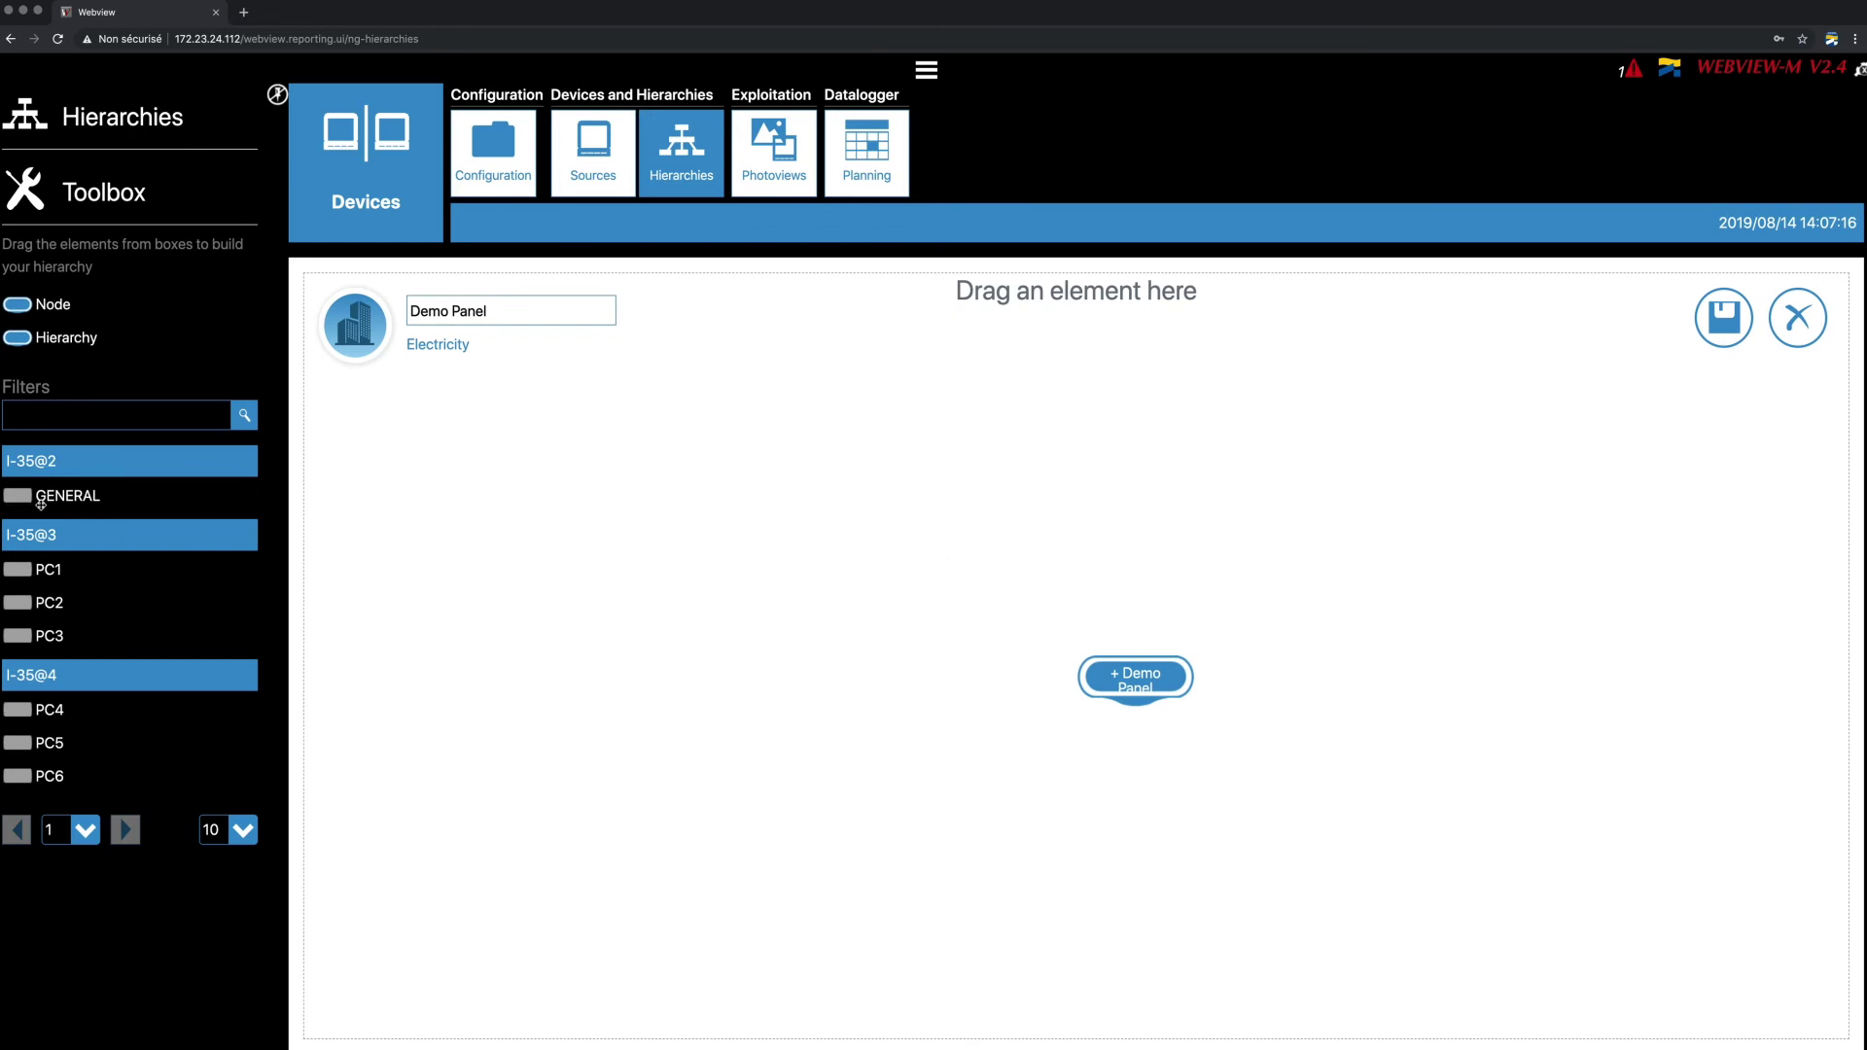
drag(41, 503, 1106, 522)
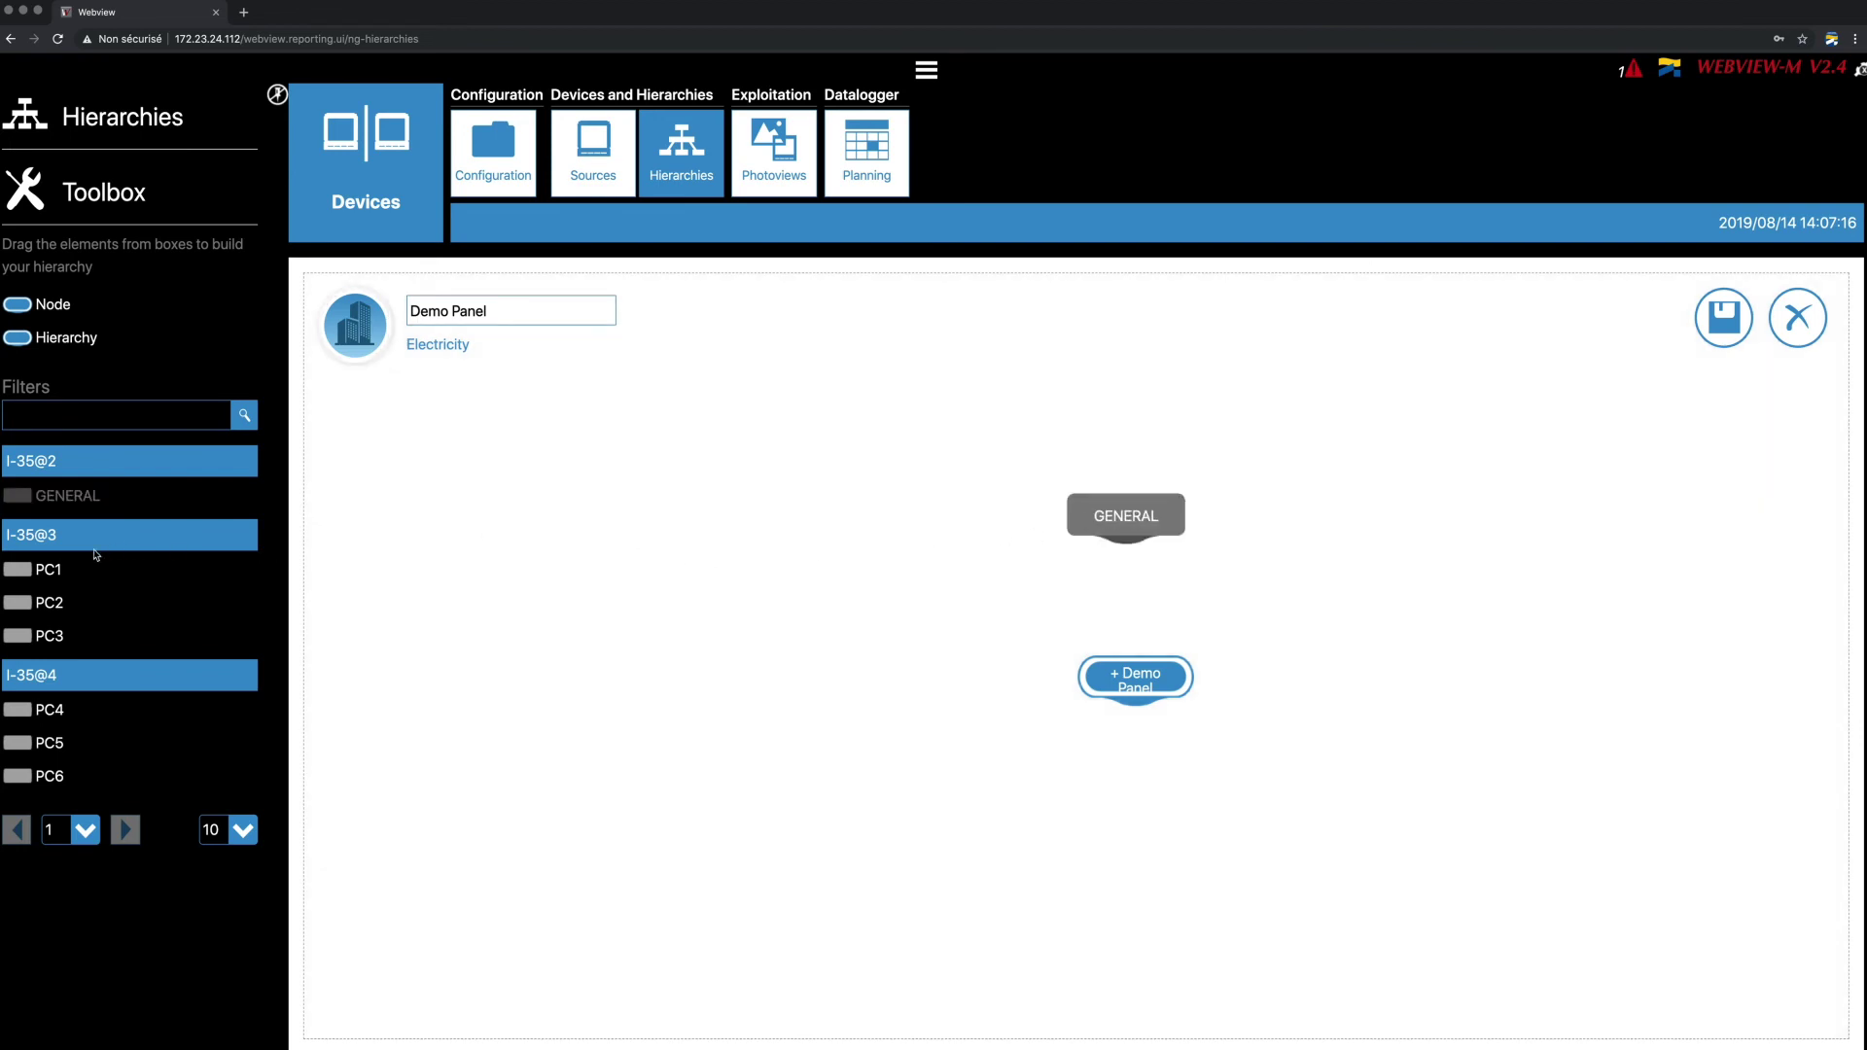
drag(57, 567, 739, 807)
drag(54, 603, 890, 797)
drag(53, 636, 1026, 796)
drag(59, 709, 1303, 790)
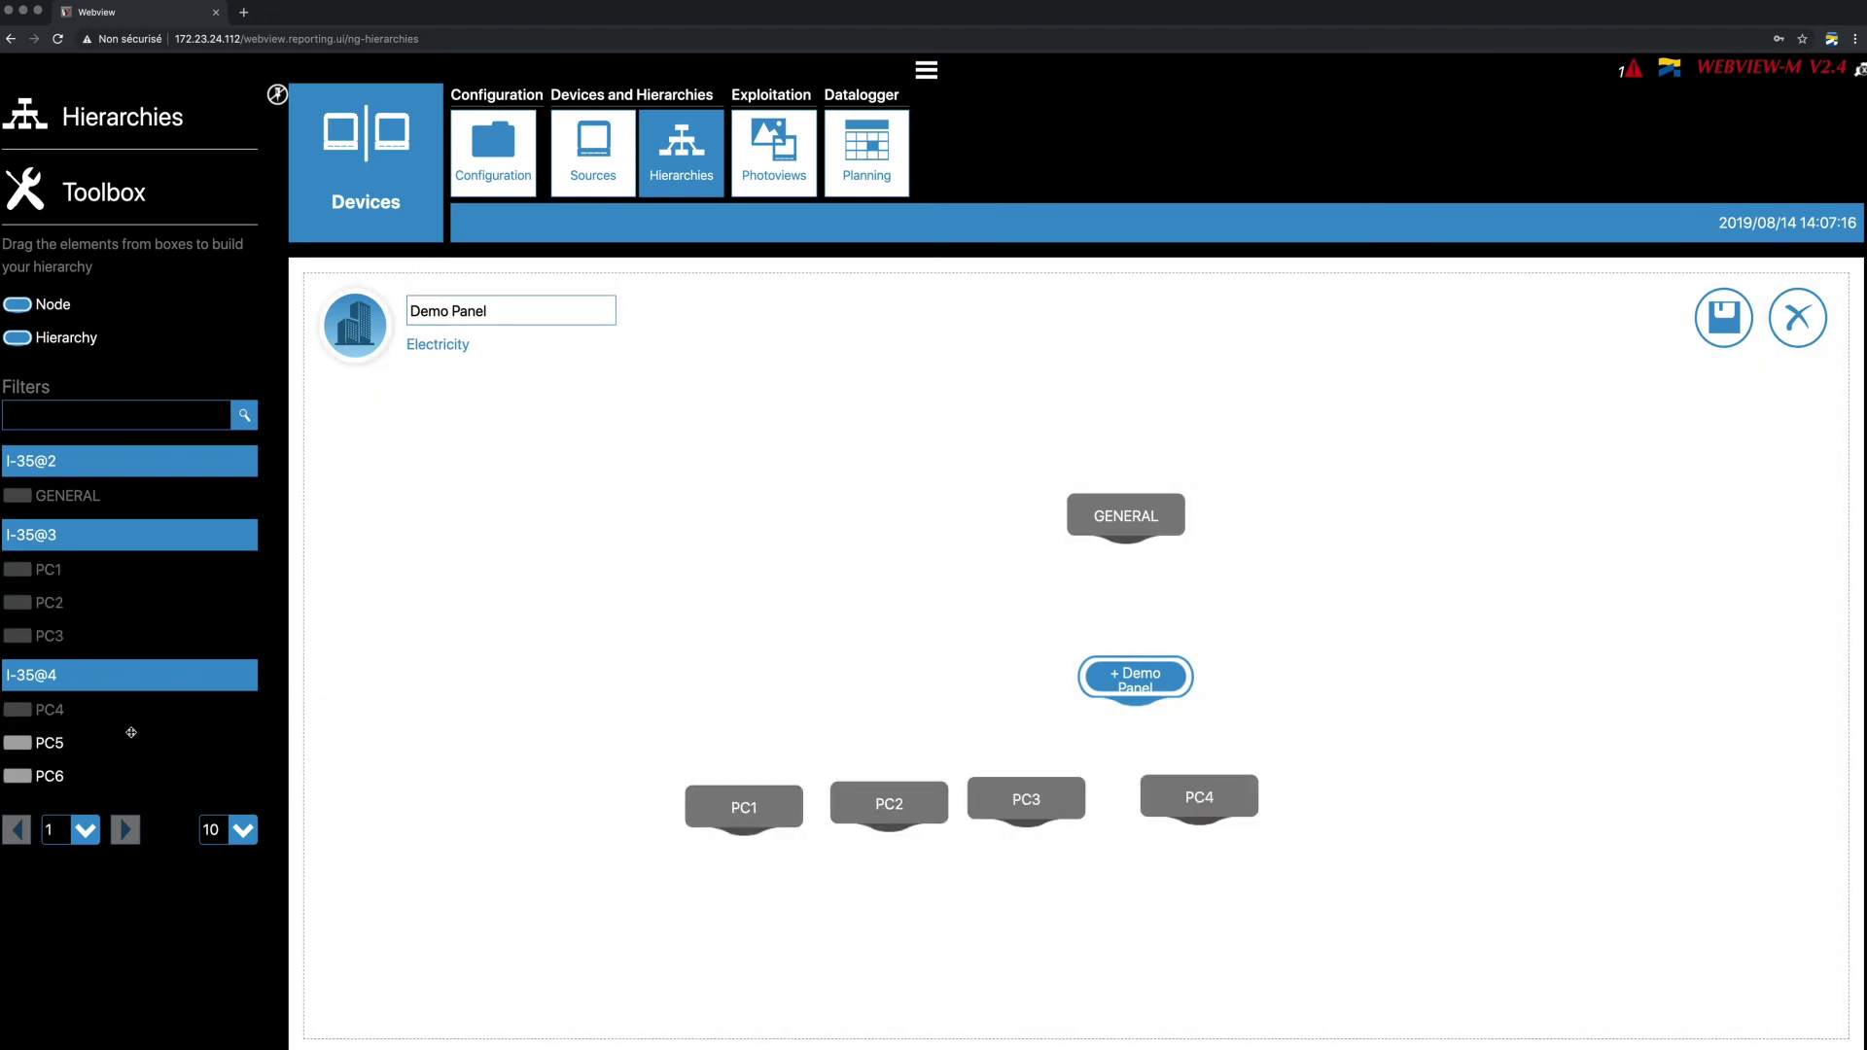
drag(129, 733, 1409, 784)
drag(49, 775, 1400, 794)
Link GENERAL above Demo Panel and PC1–PC6 below, rename Unmeasured point to 'Difference', and save.
mouse_move(1126, 536)
mouse_down()
mouse_move(1135, 655)
mouse_move(745, 784)
mouse_up()
drag(1135, 698, 1031, 783)
drag(1135, 699, 1482, 773)
drag(897, 801, 570, 812)
double_click(530, 815)
text(Difference)
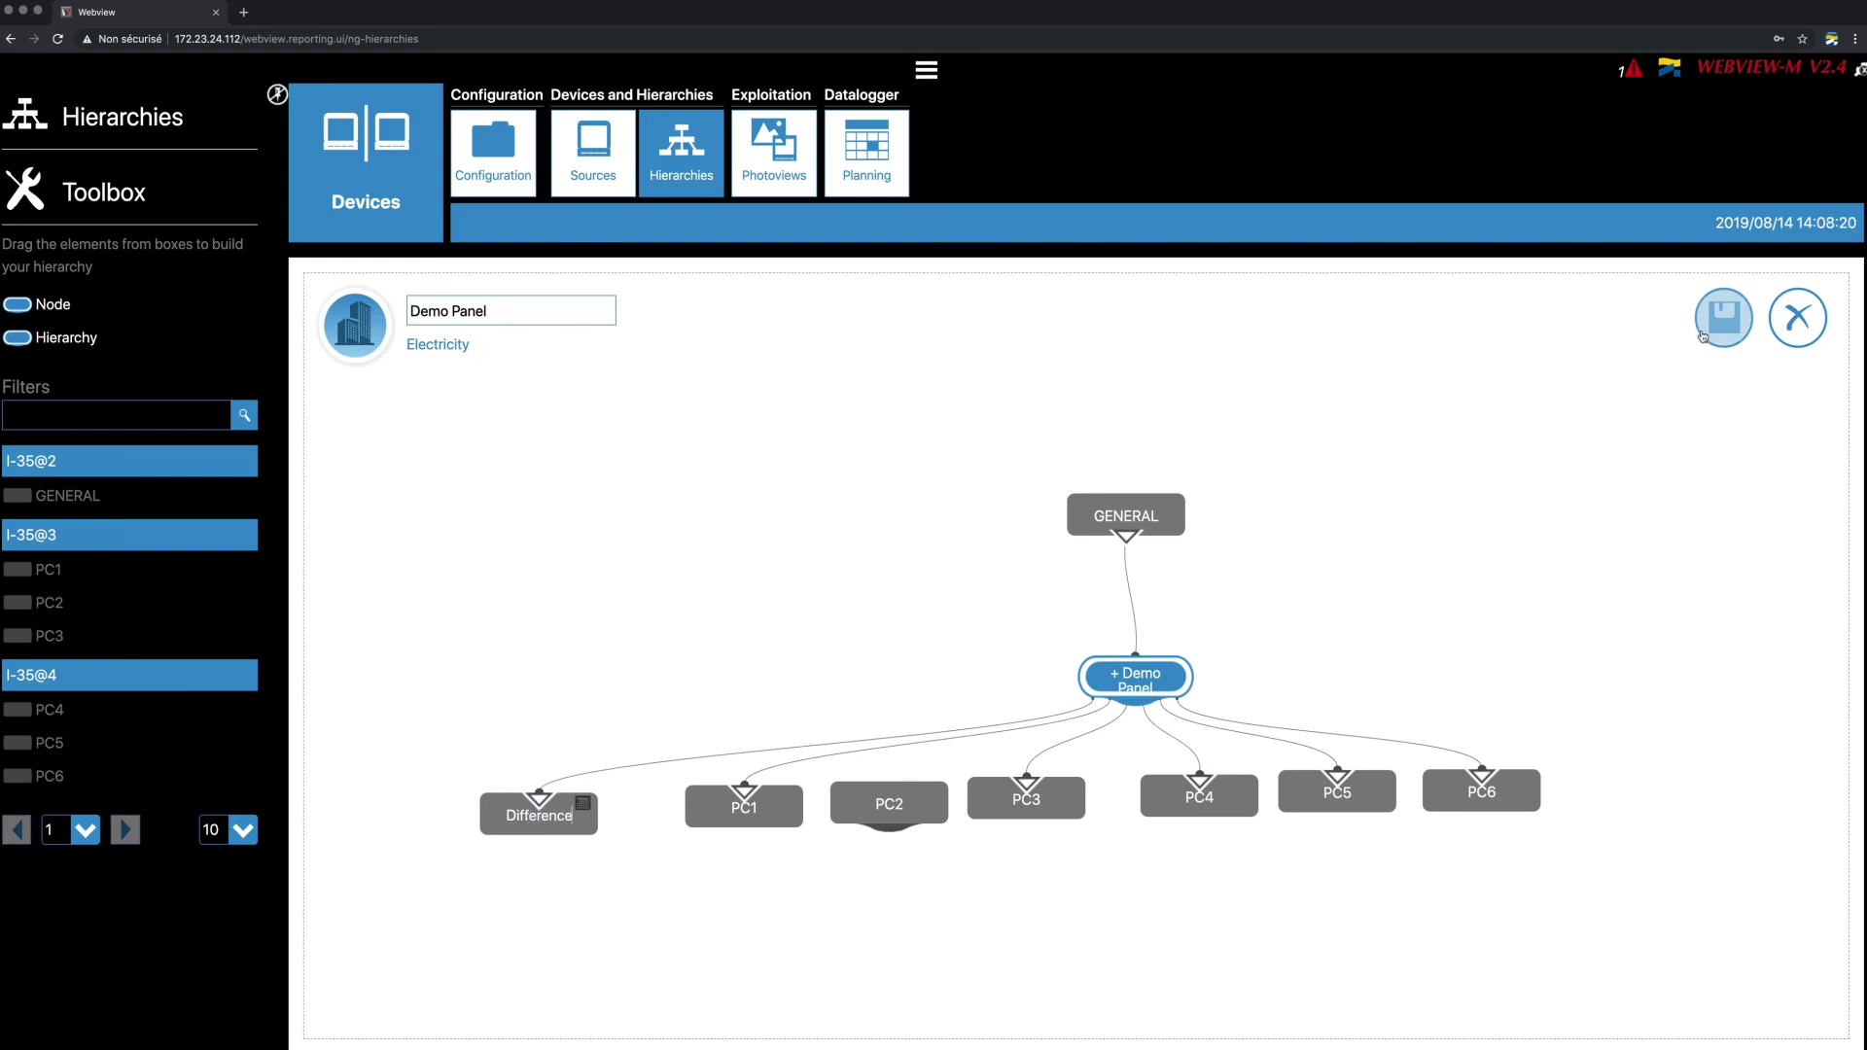
drag(1135, 699, 890, 783)
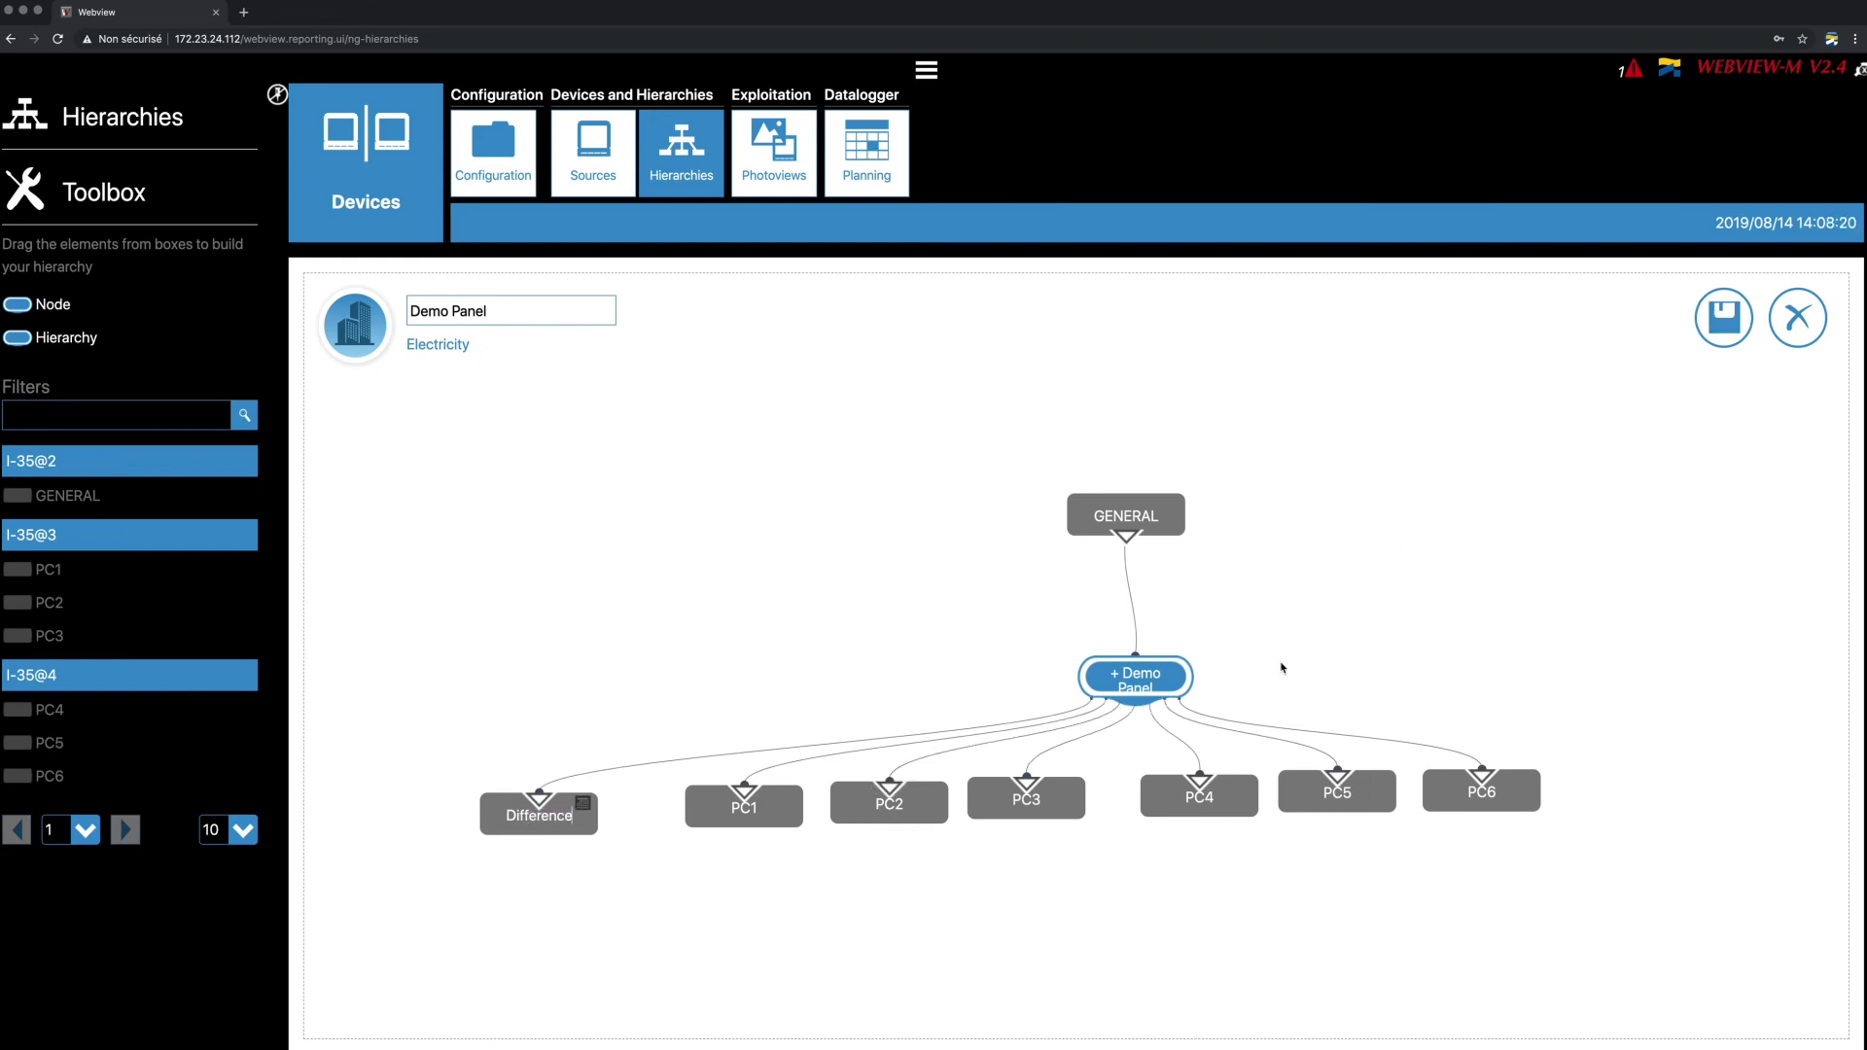
click(1746, 317)
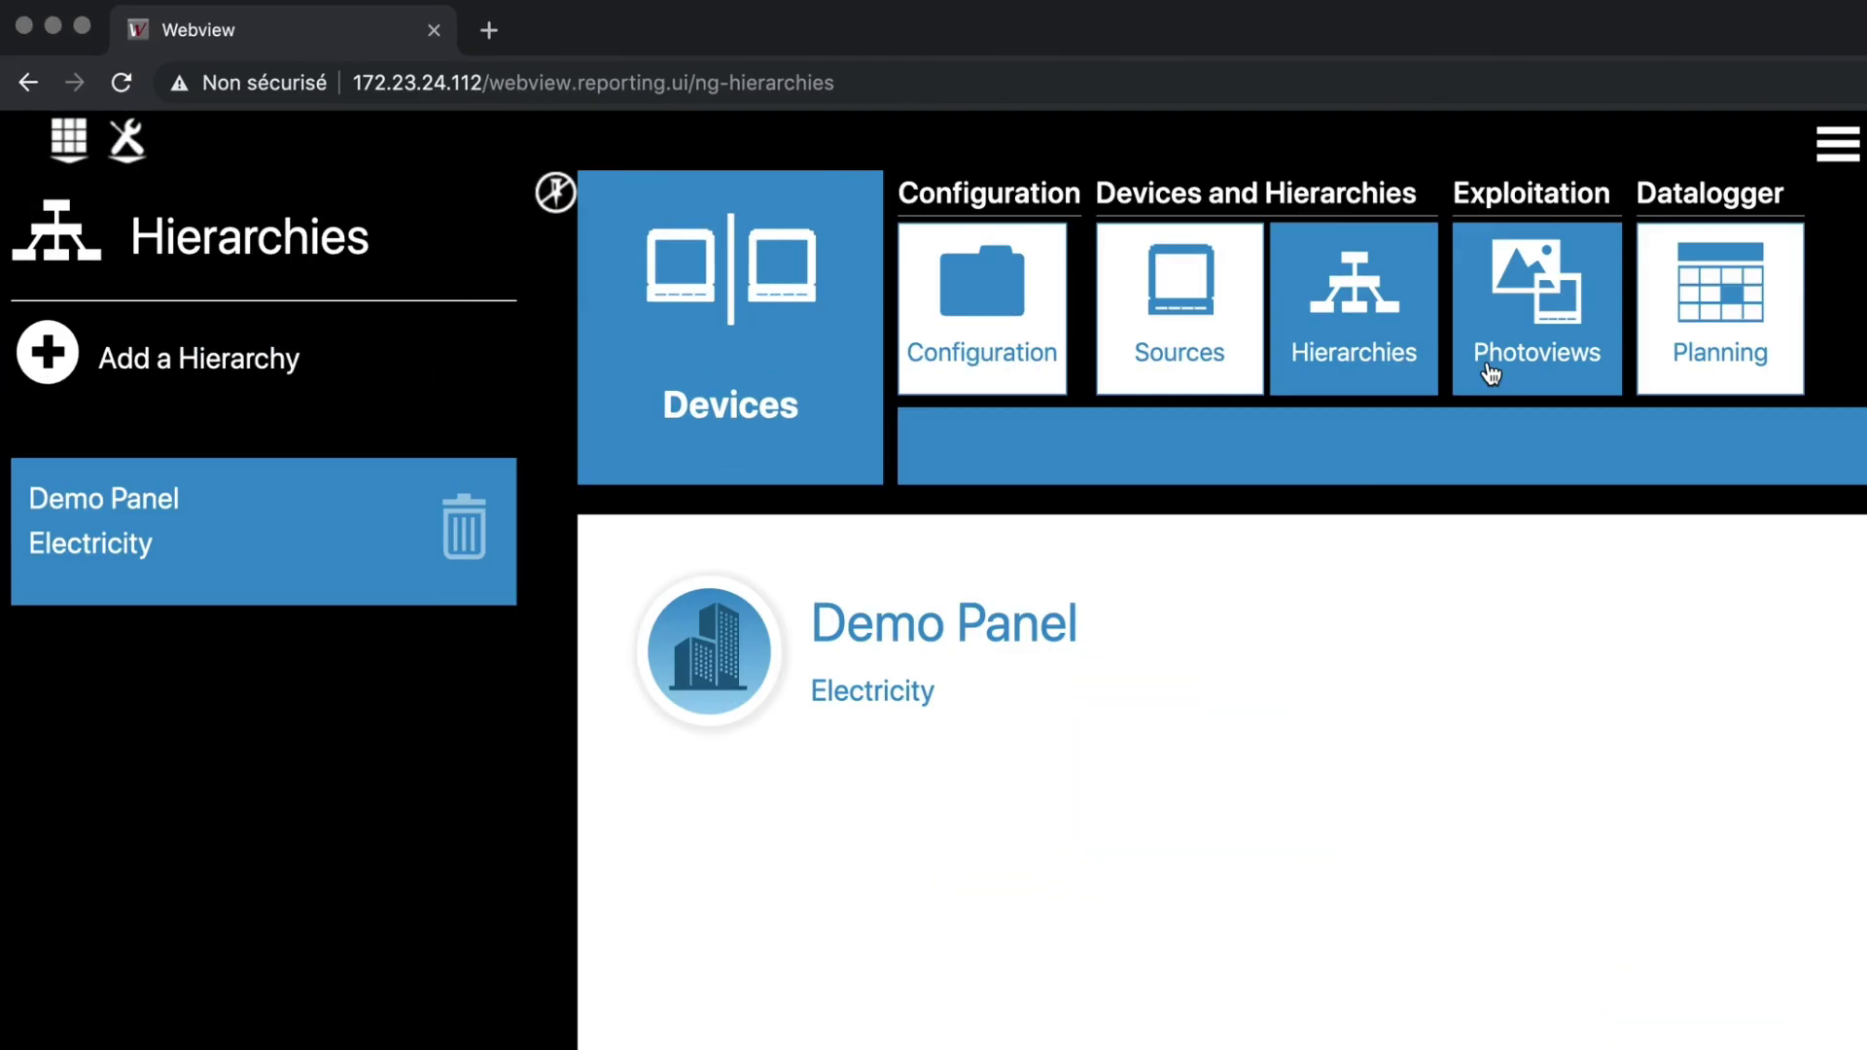
Add a 'Demo panel' photoview with building icon and panel photo, and drop a first measure label.
click(1491, 372)
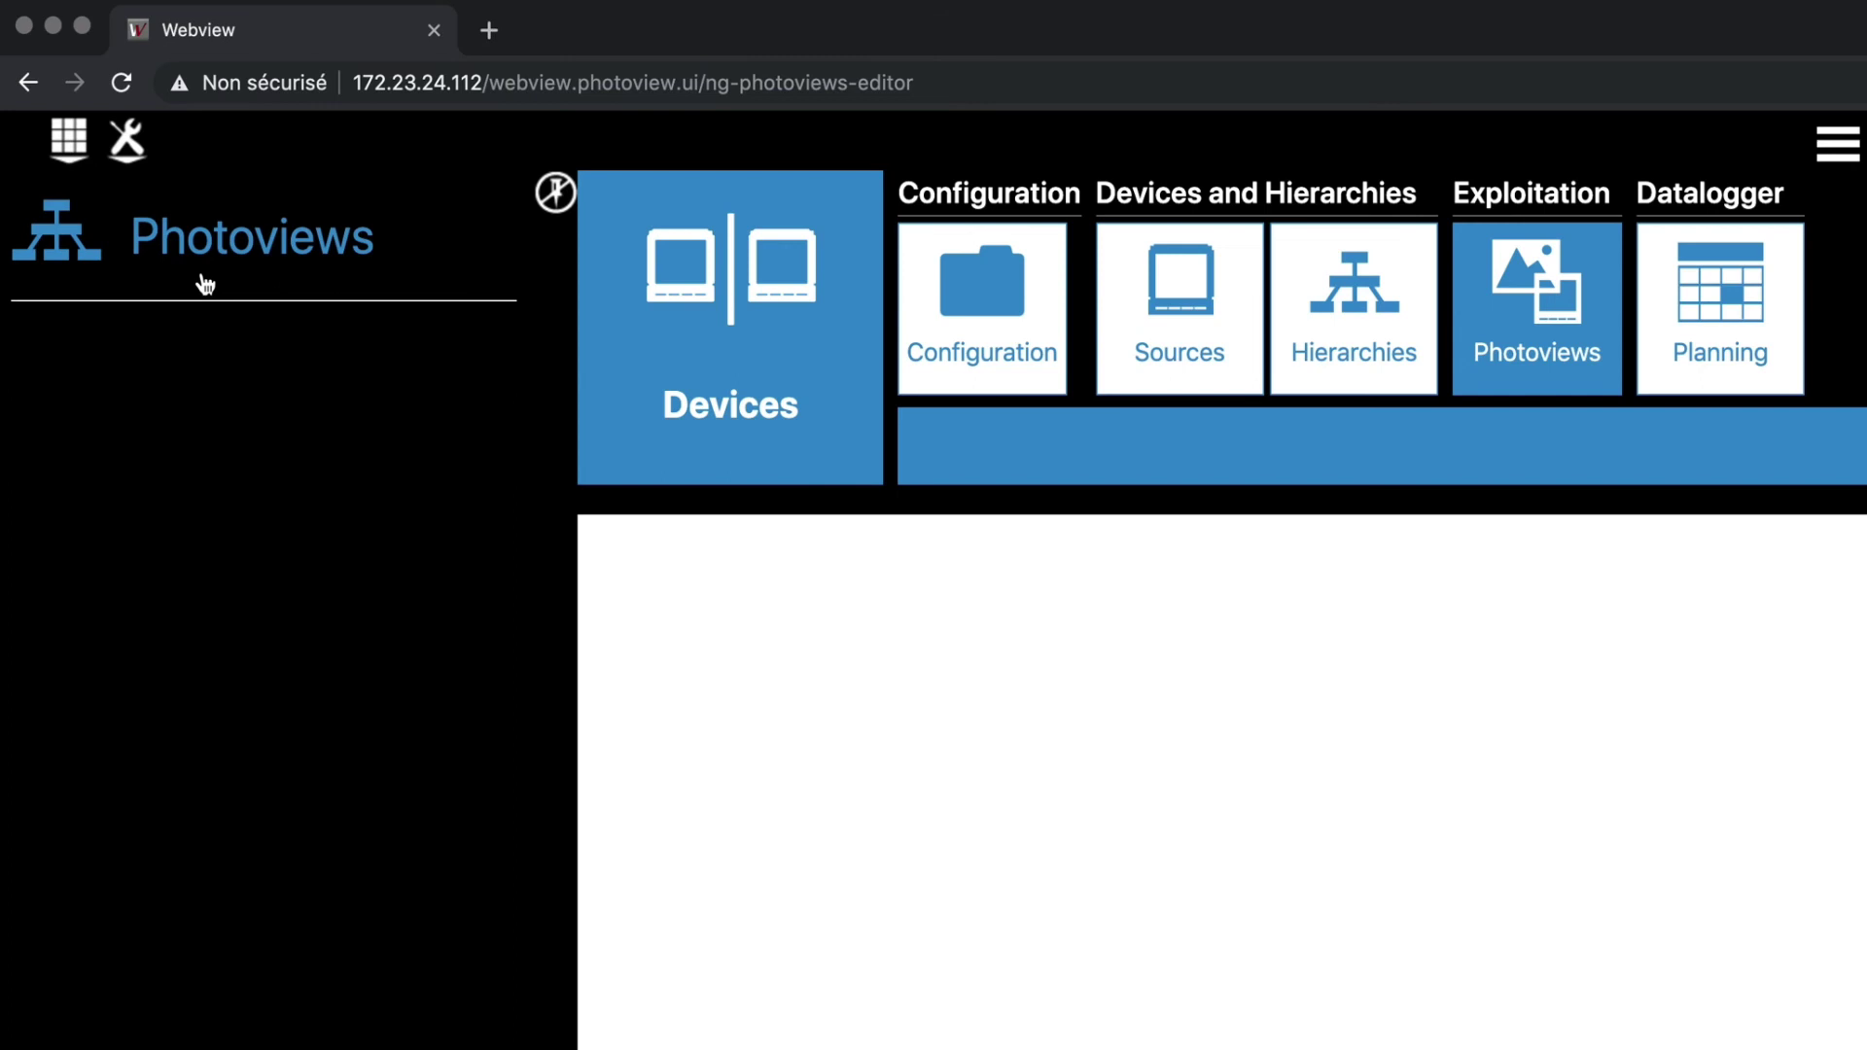
click(204, 283)
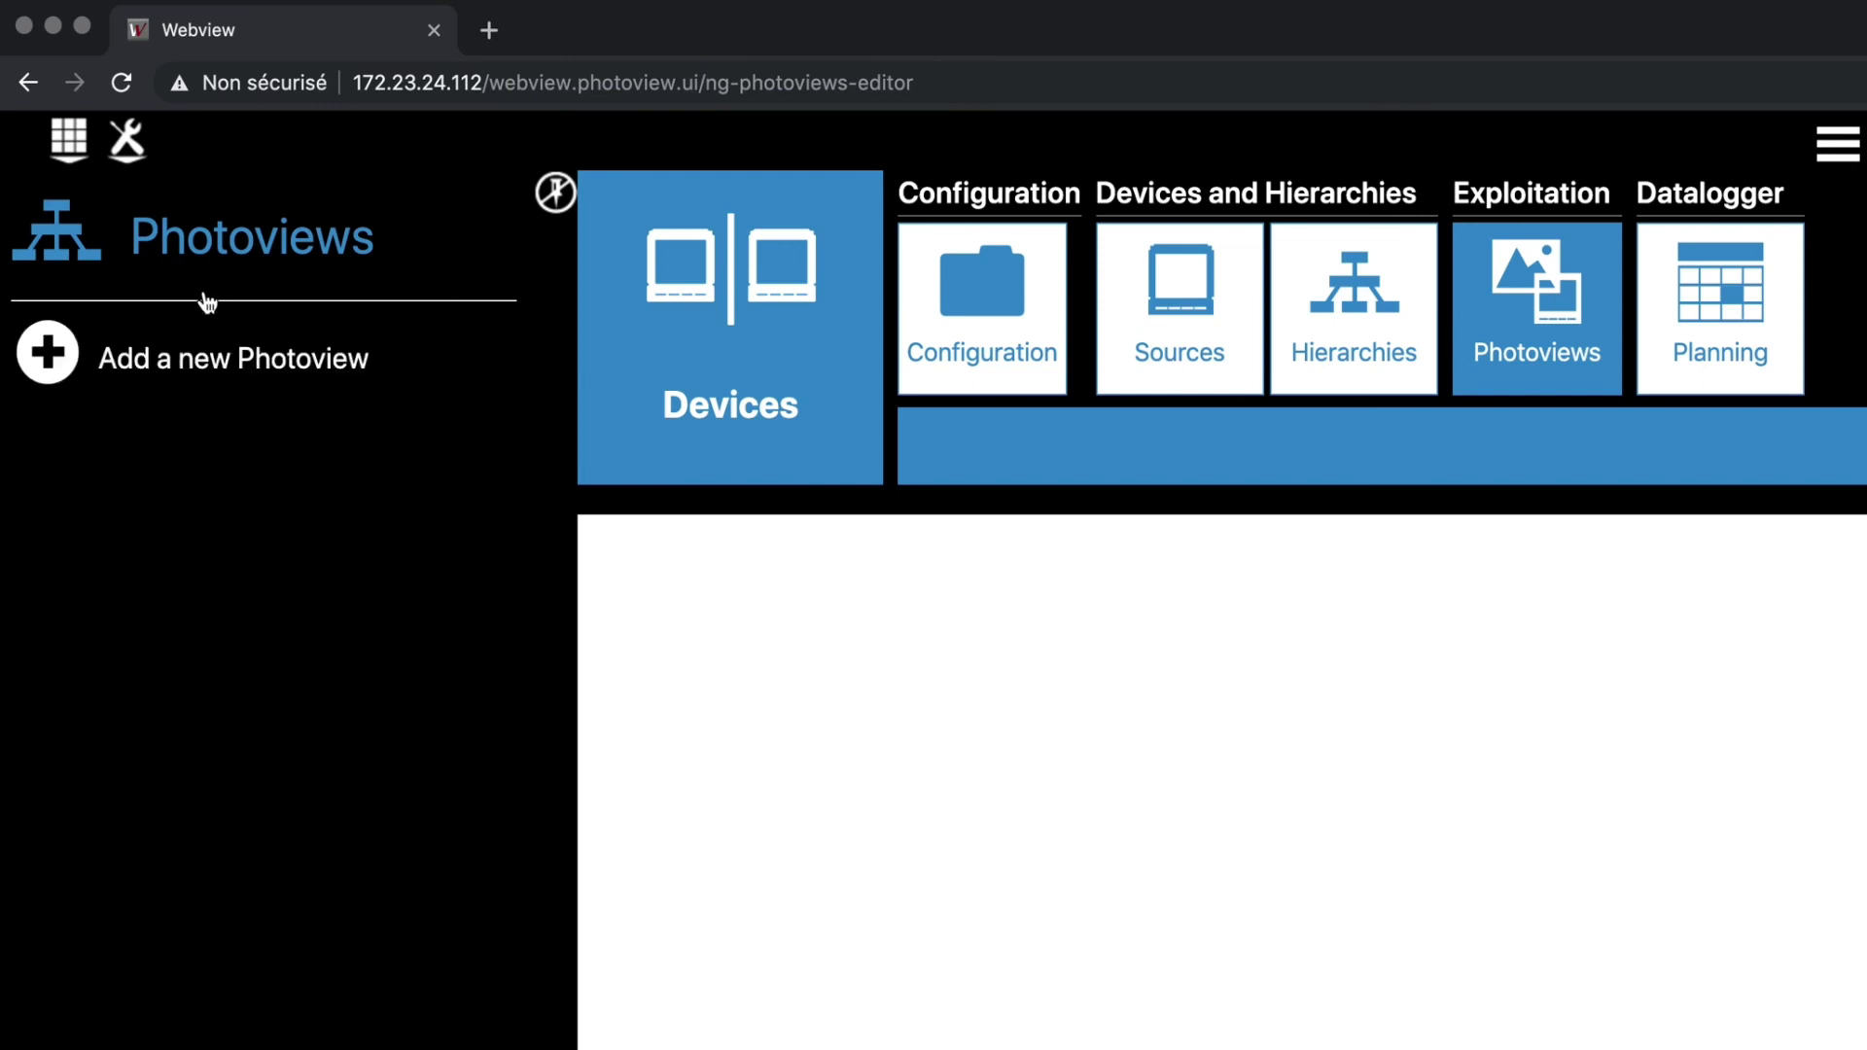
click(216, 363)
text(D)
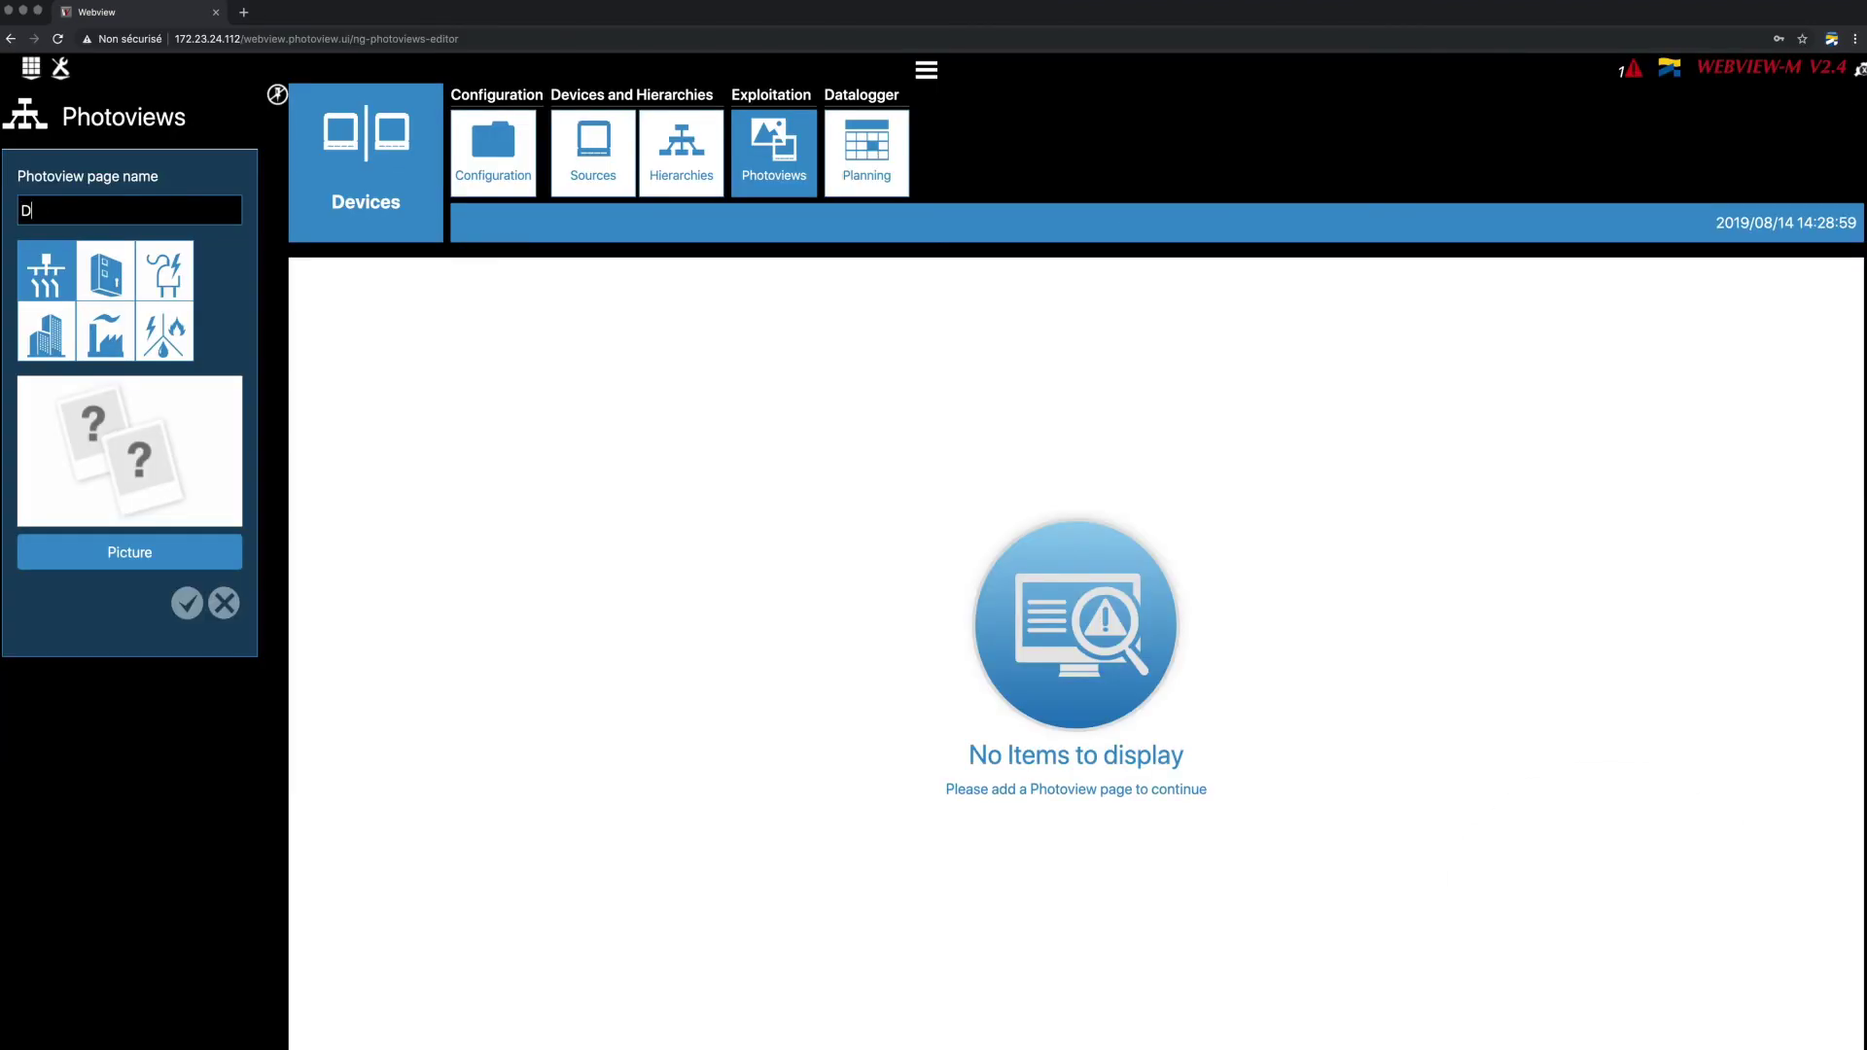
text(emo panel)
click(105, 271)
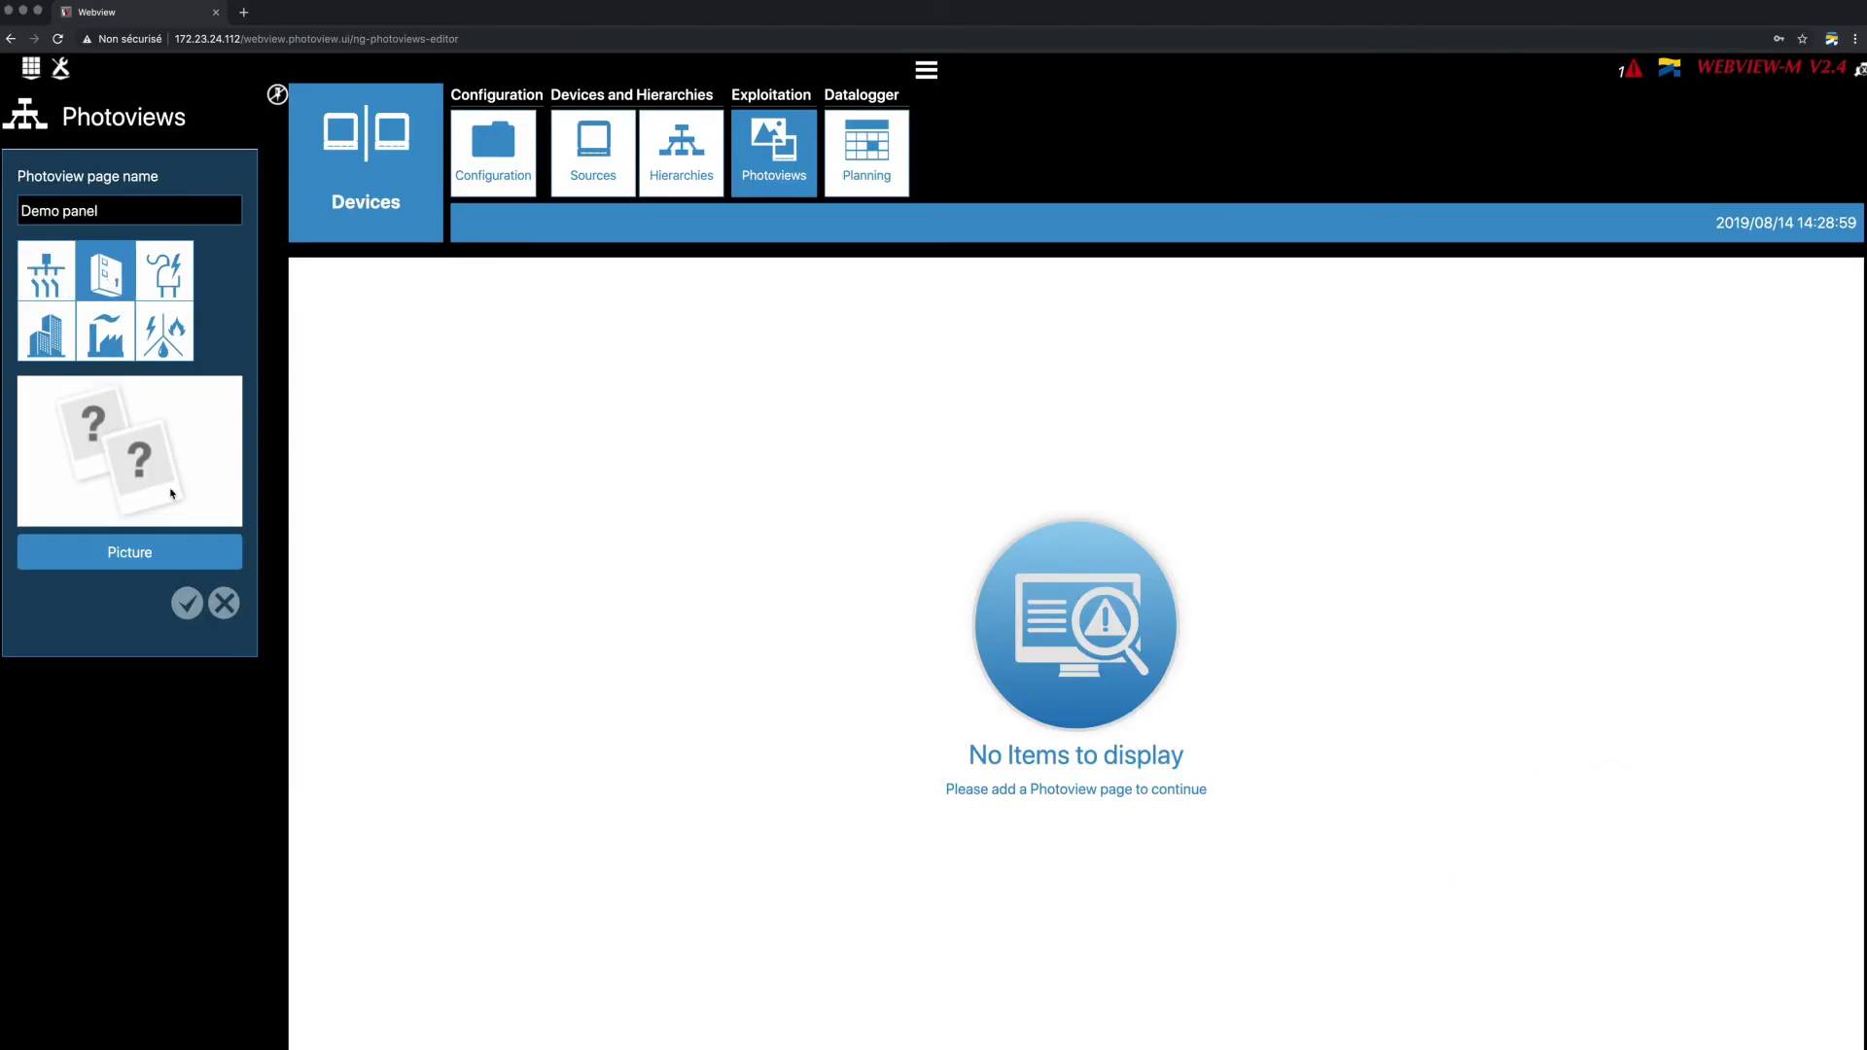
click(179, 551)
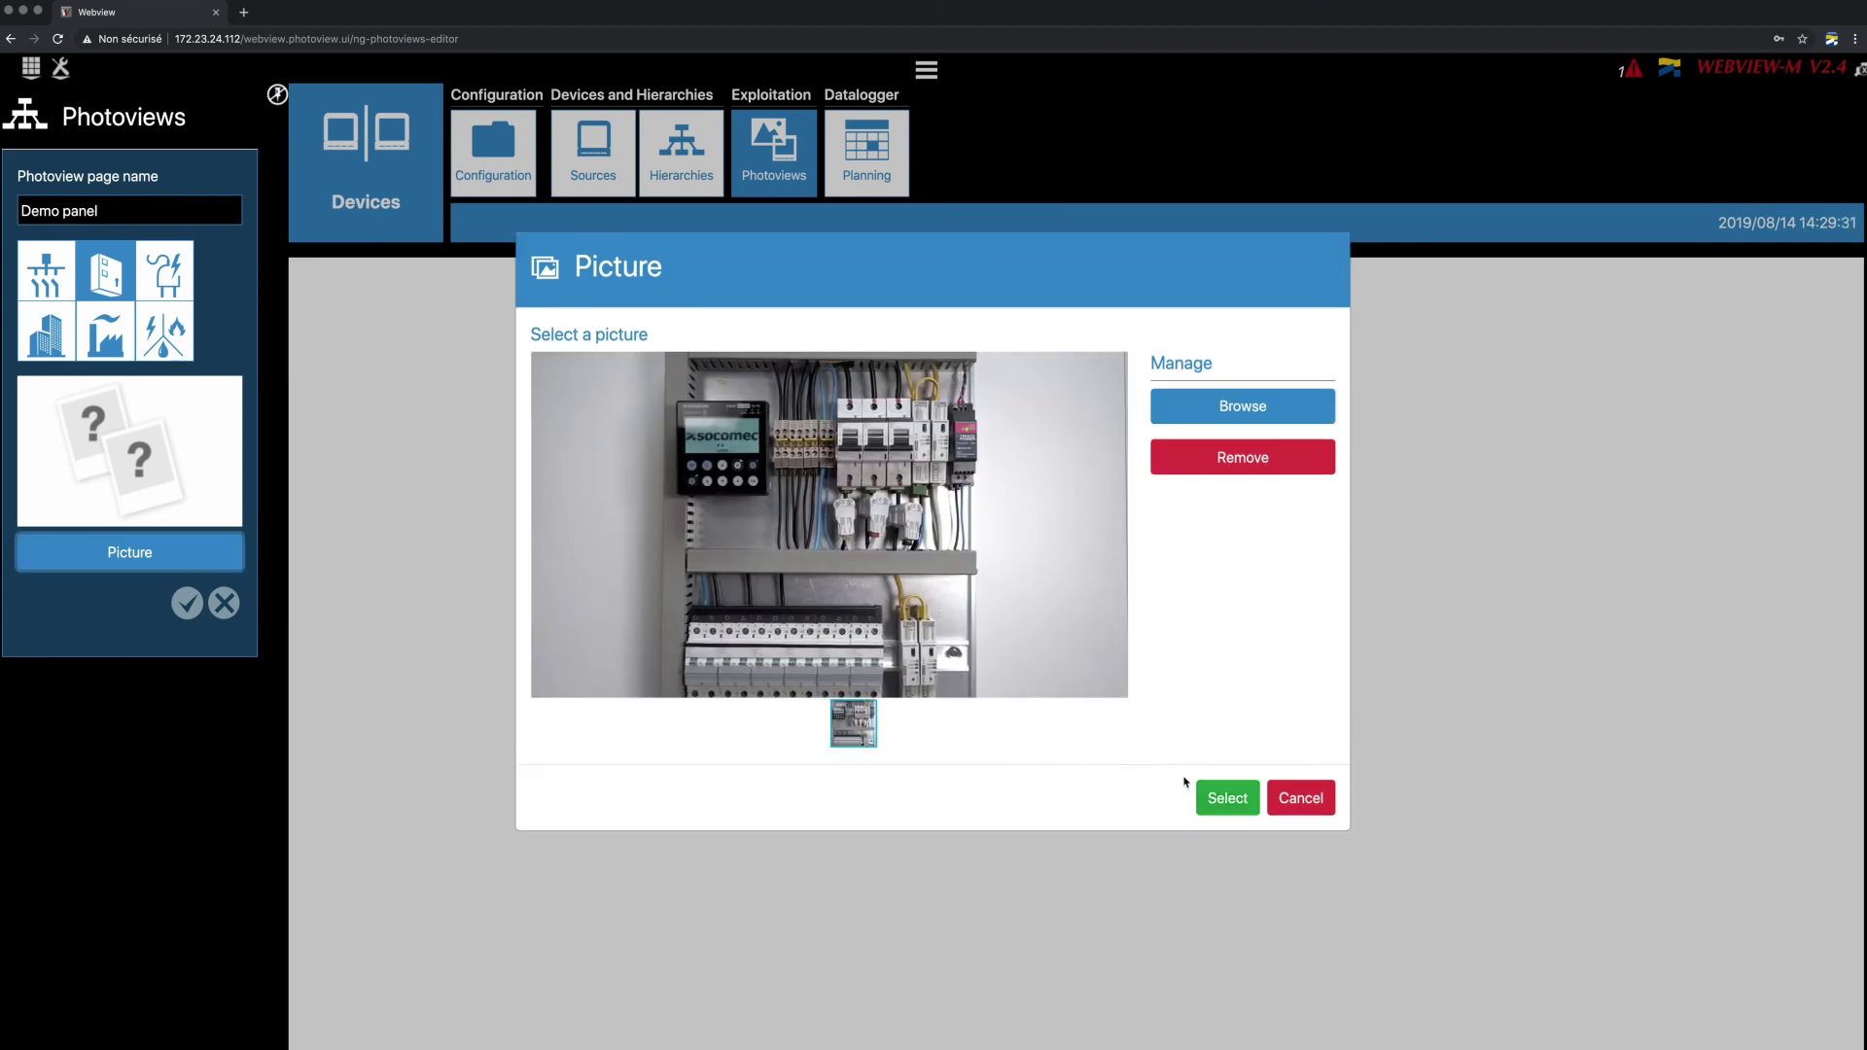
click(1224, 801)
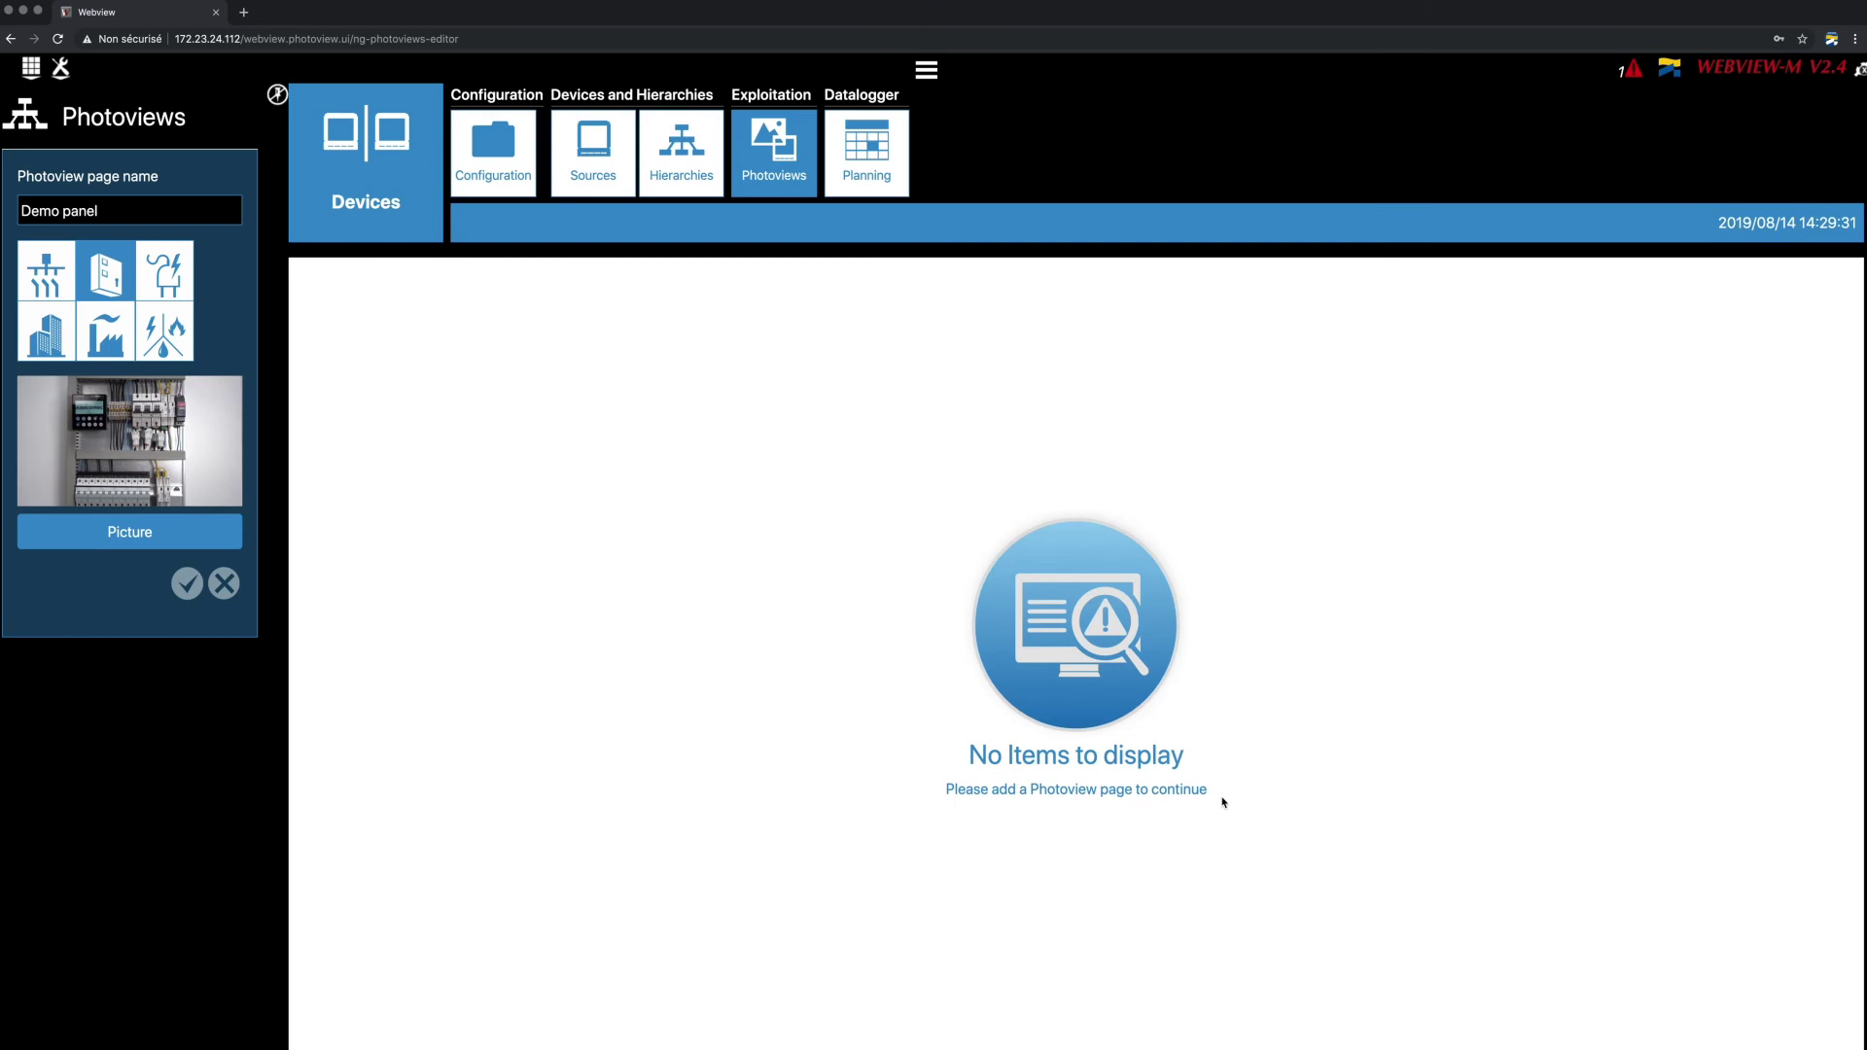
click(187, 584)
drag(105, 280, 1205, 518)
Set the first label to the GENERAL circuit's measures and confirm it.
click(1124, 501)
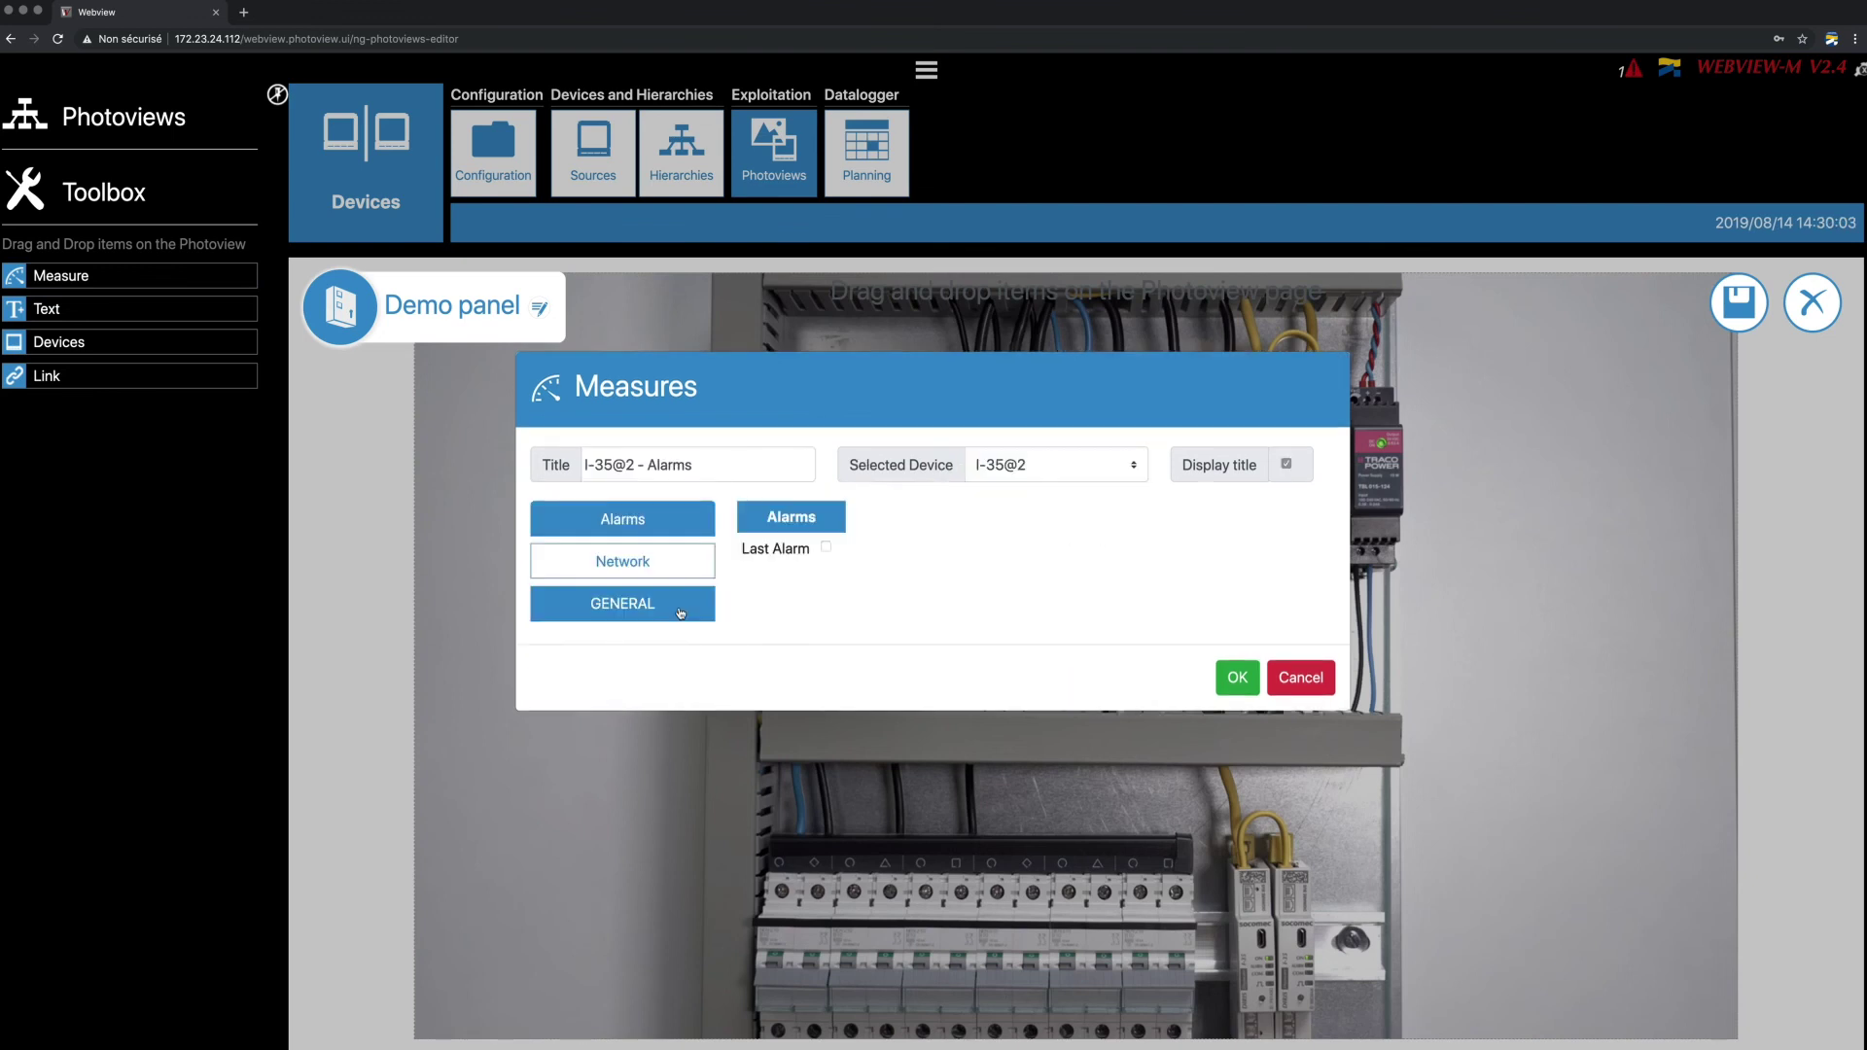
click(680, 608)
scroll(915, 574, down, 1)
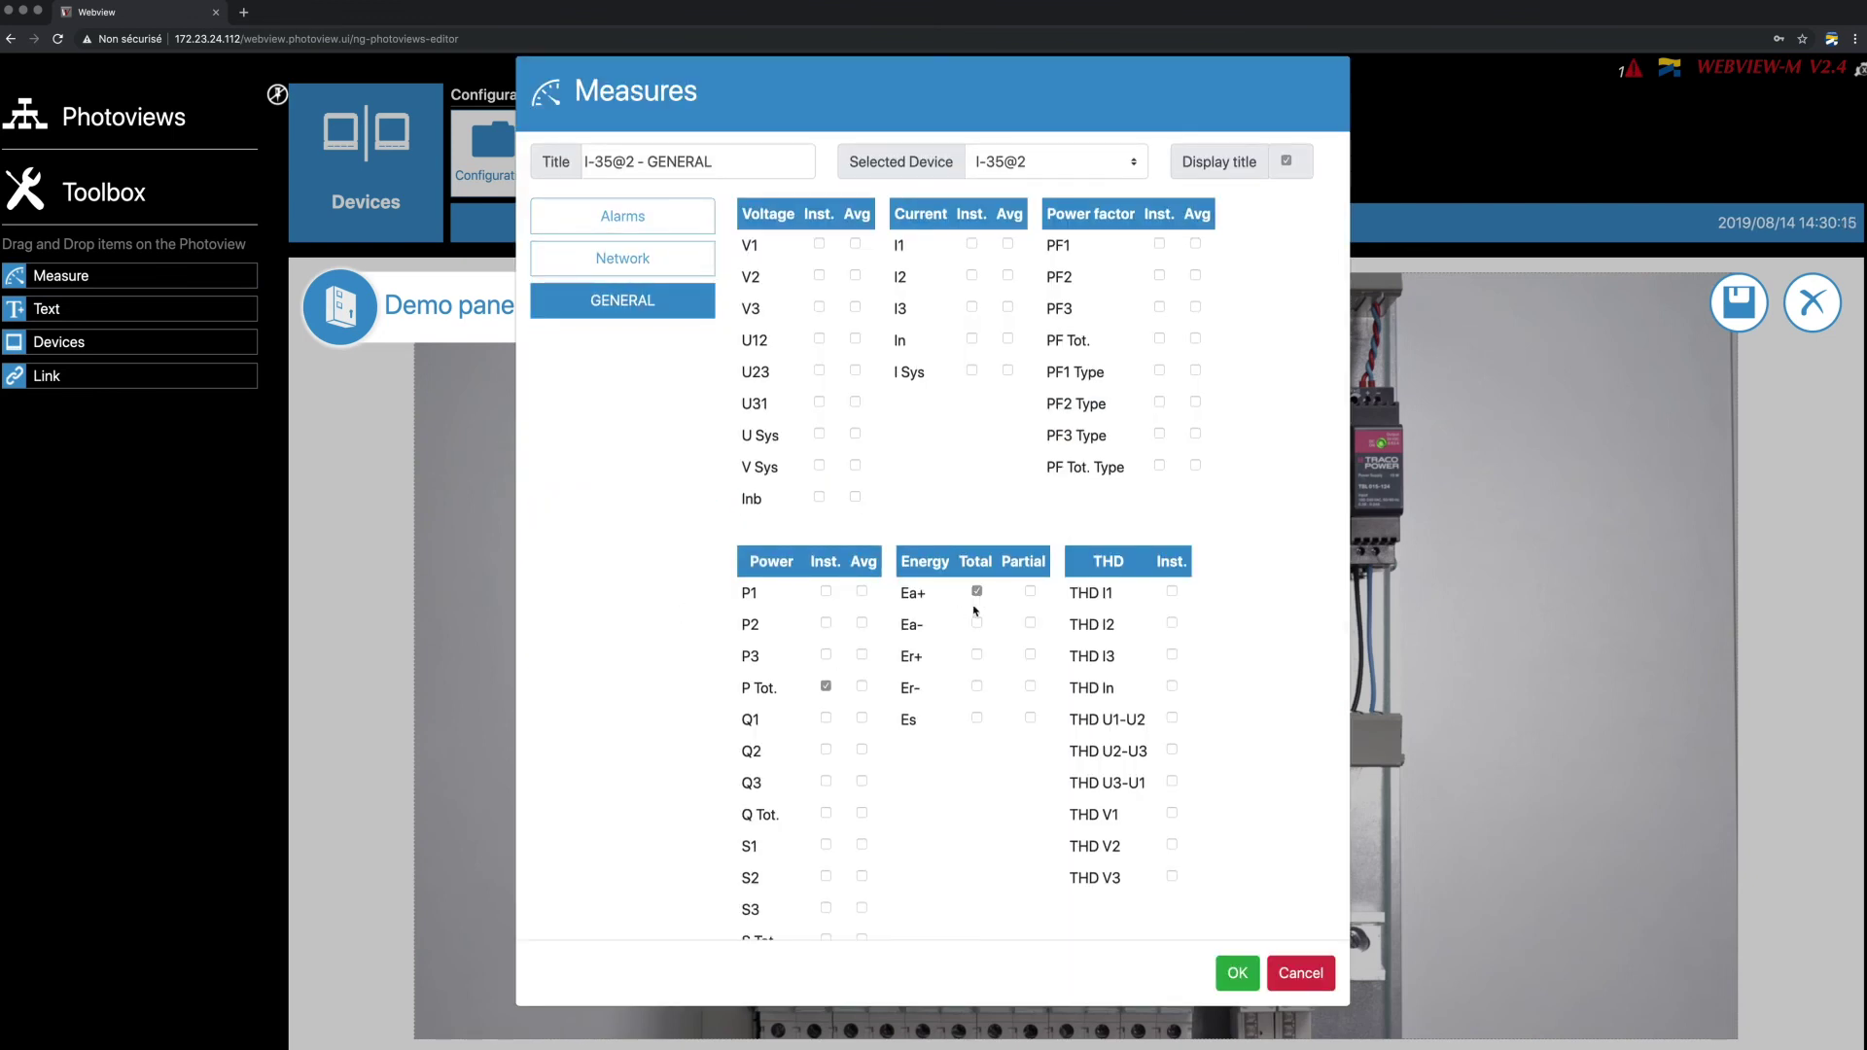
scroll(963, 642, down, 5)
scroll(951, 700, up, 6)
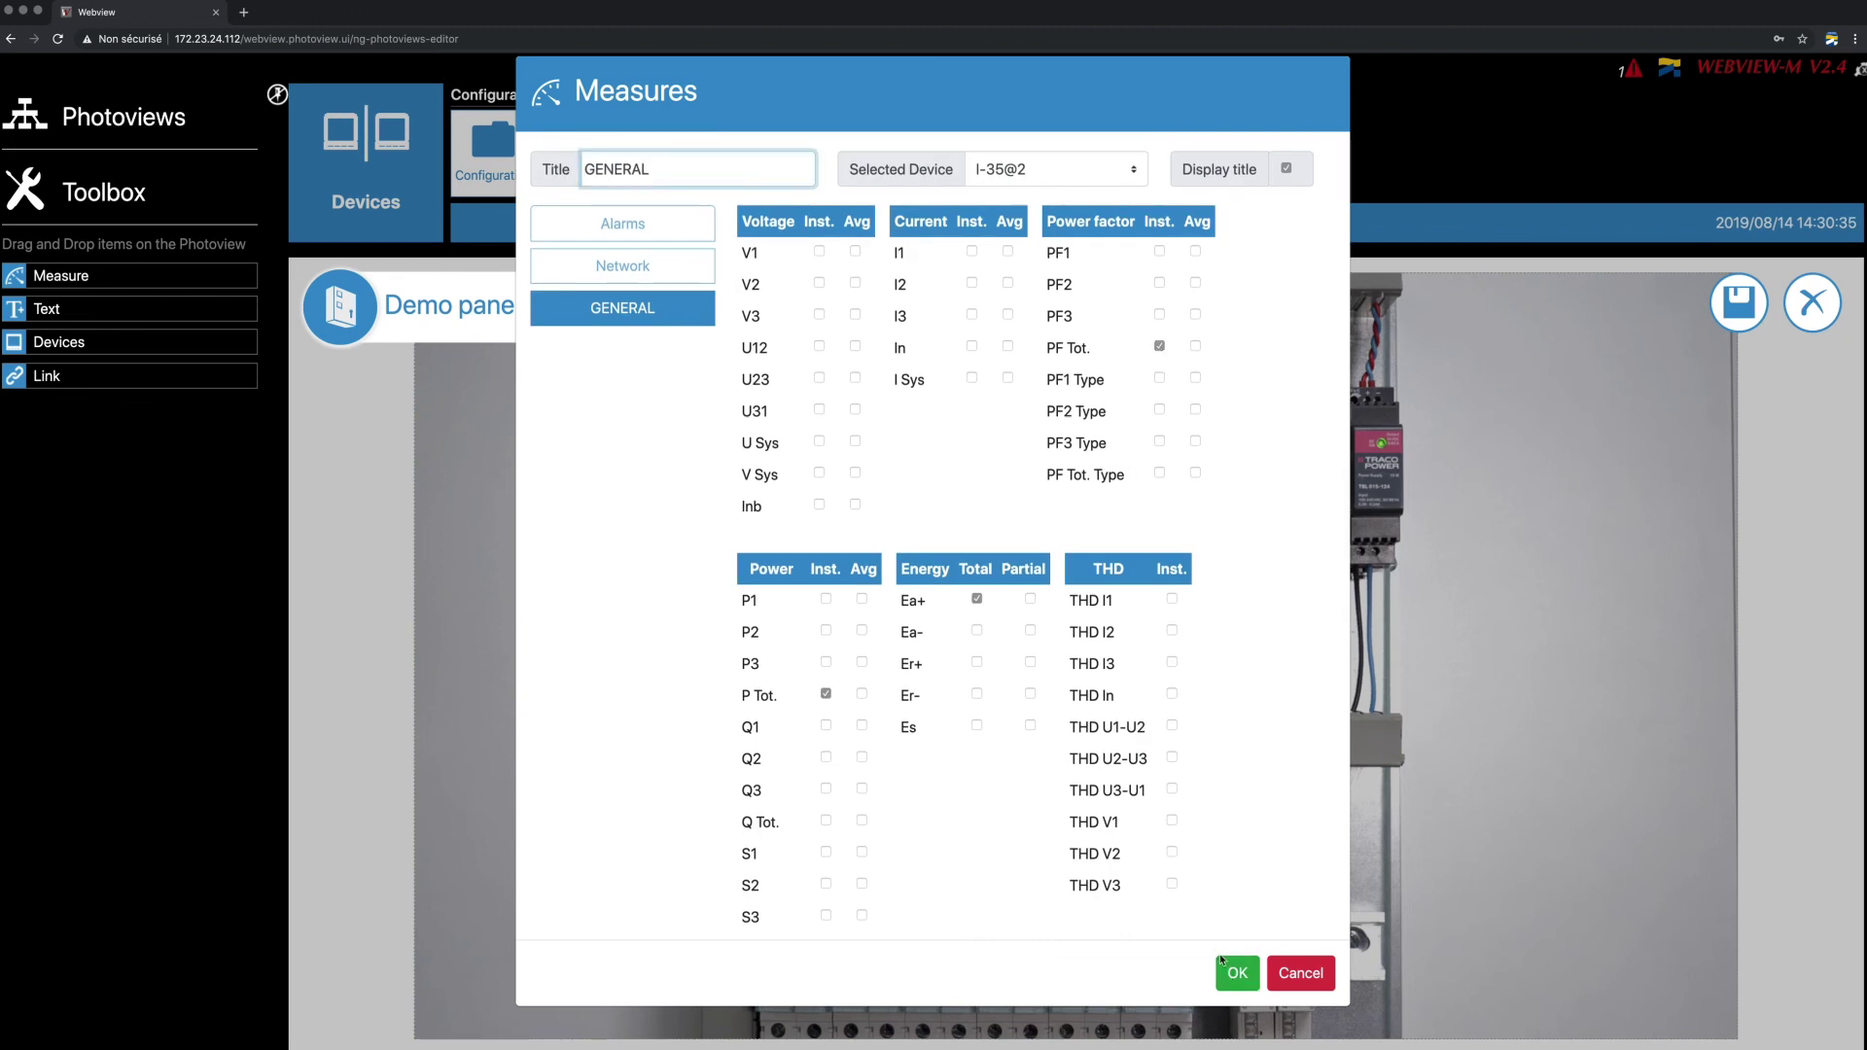
click(1235, 971)
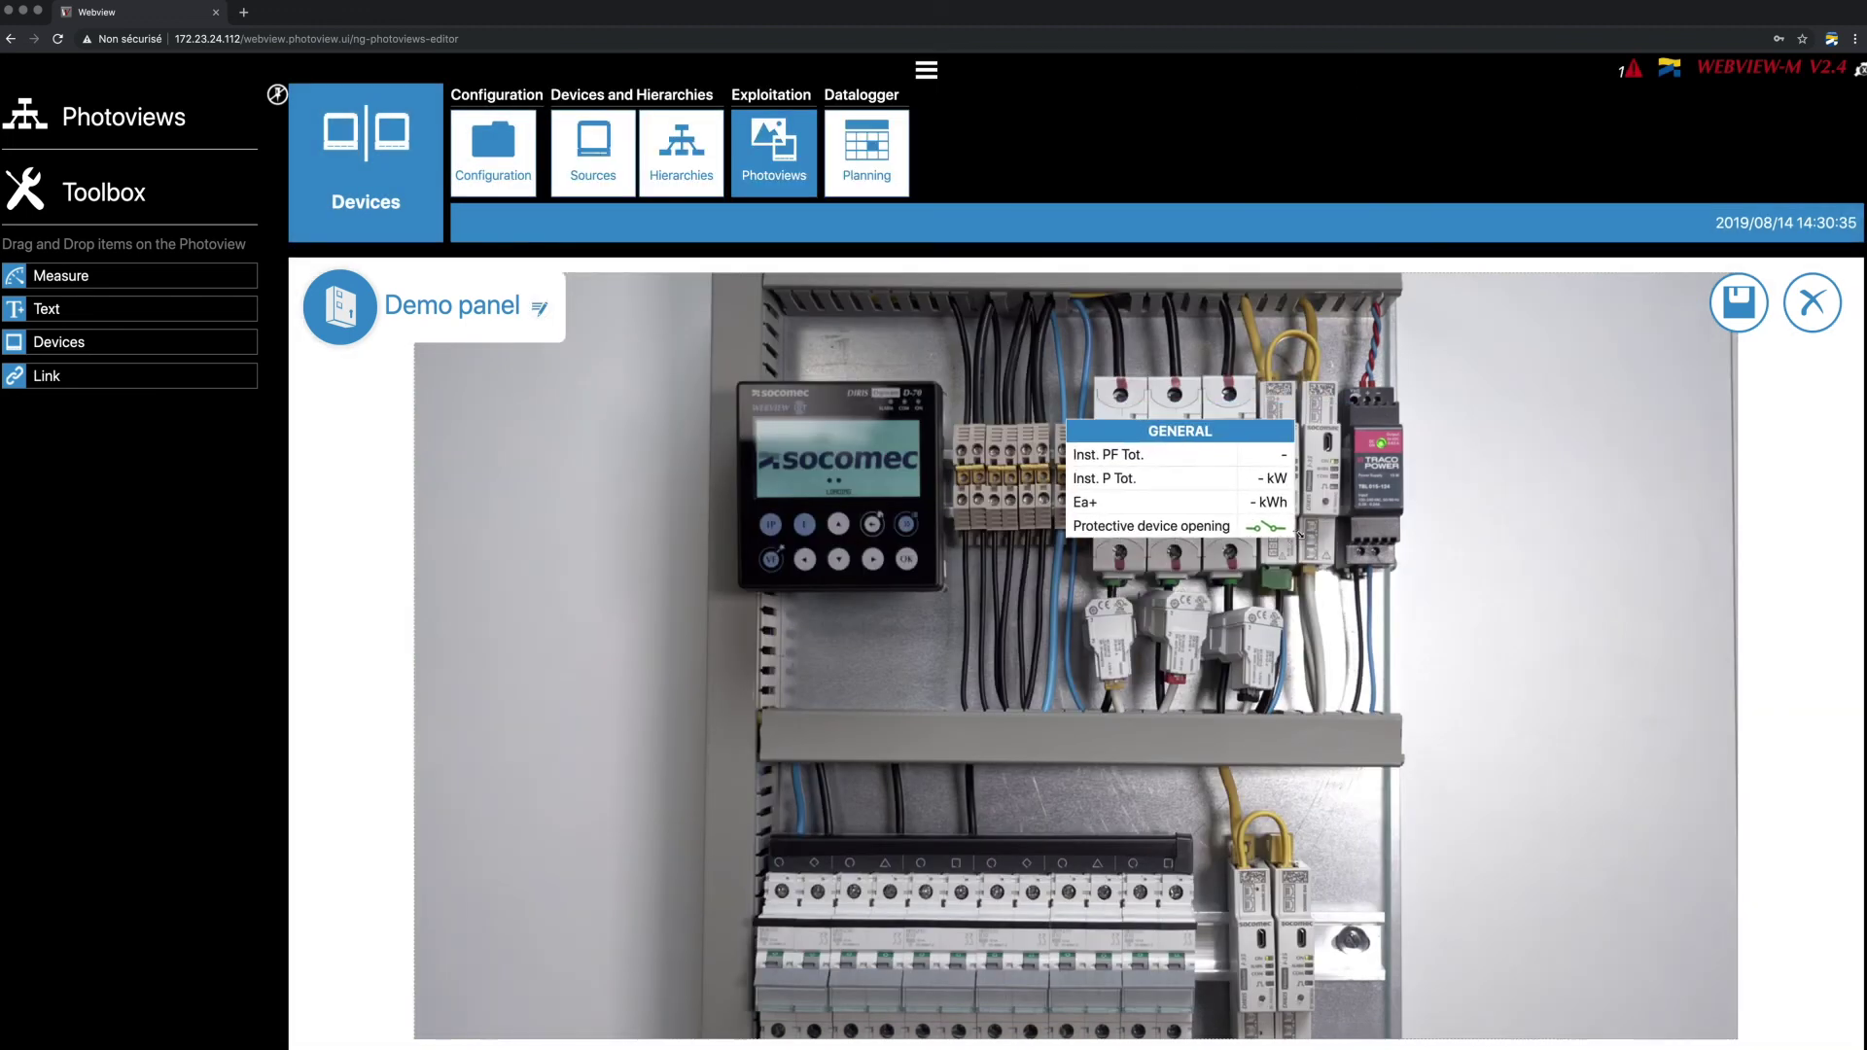
Add a PC1 measure label from I-35@3 showing instantaneous total power.
drag(47, 275, 742, 925)
click(1060, 490)
click(1036, 552)
click(671, 562)
click(824, 453)
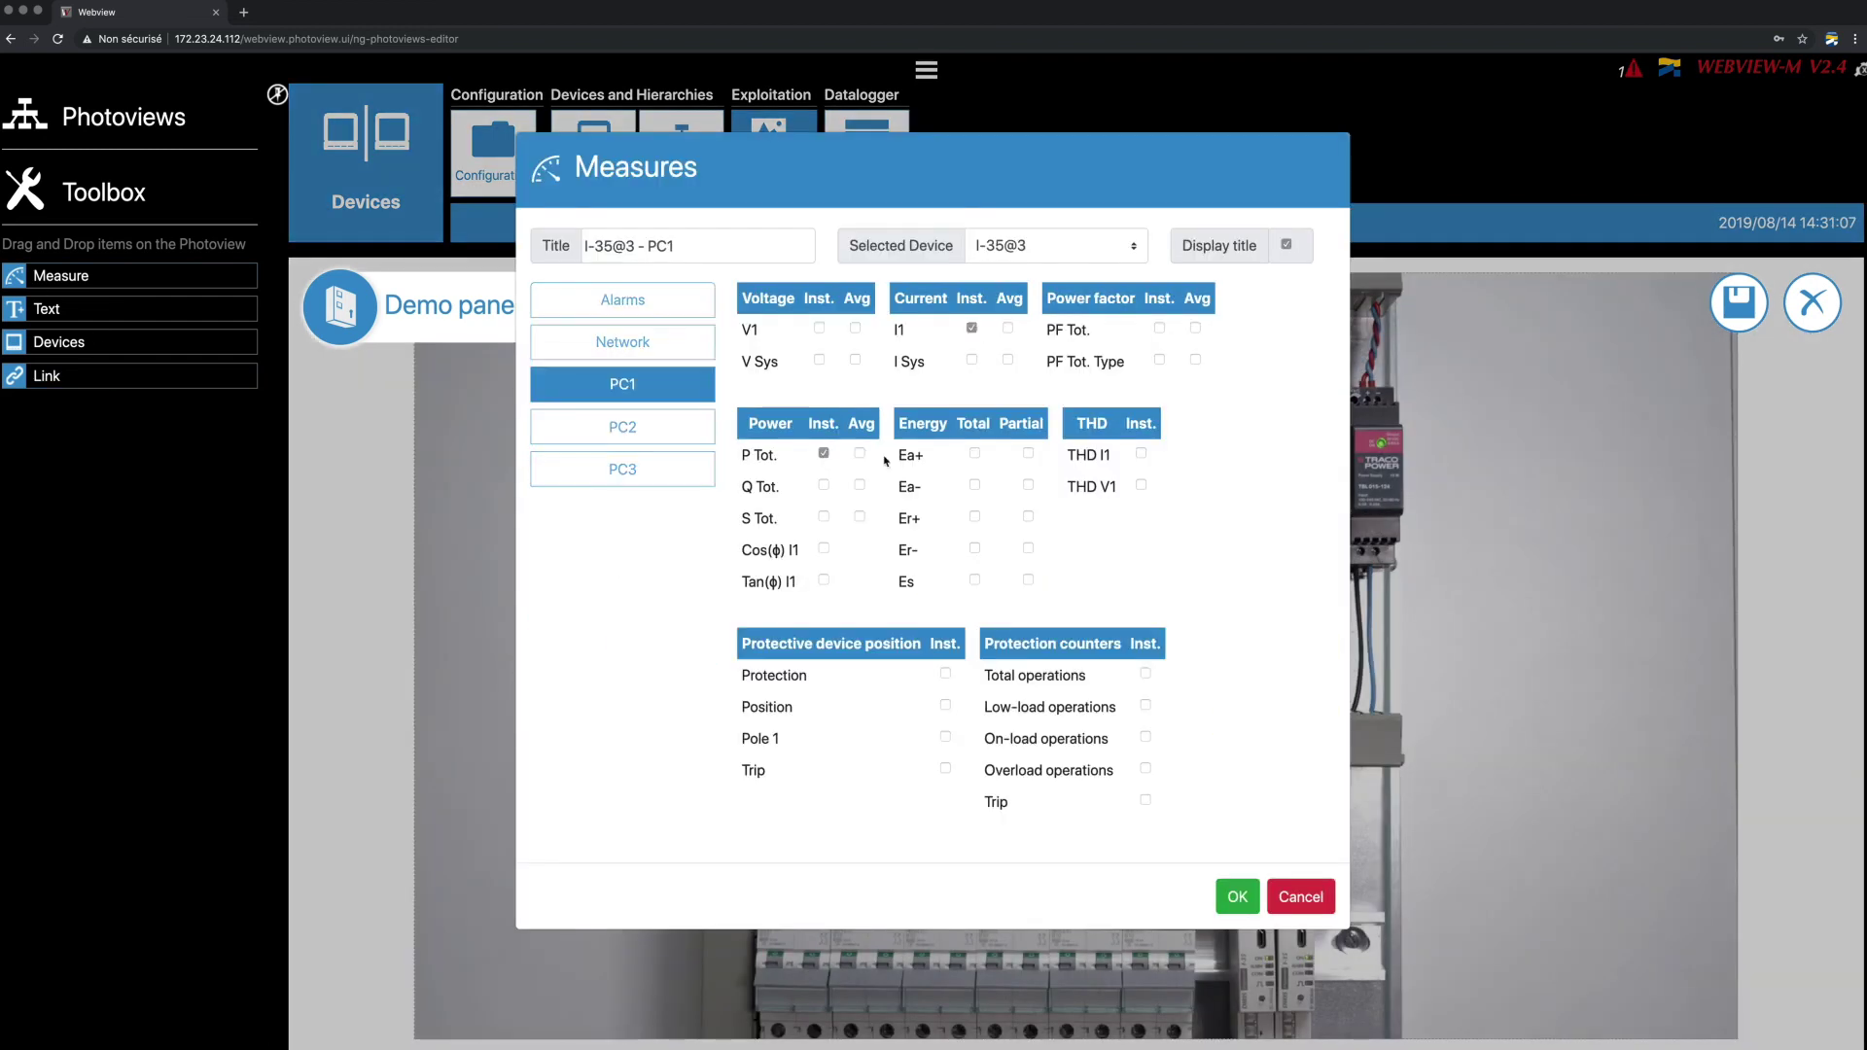
click(1237, 899)
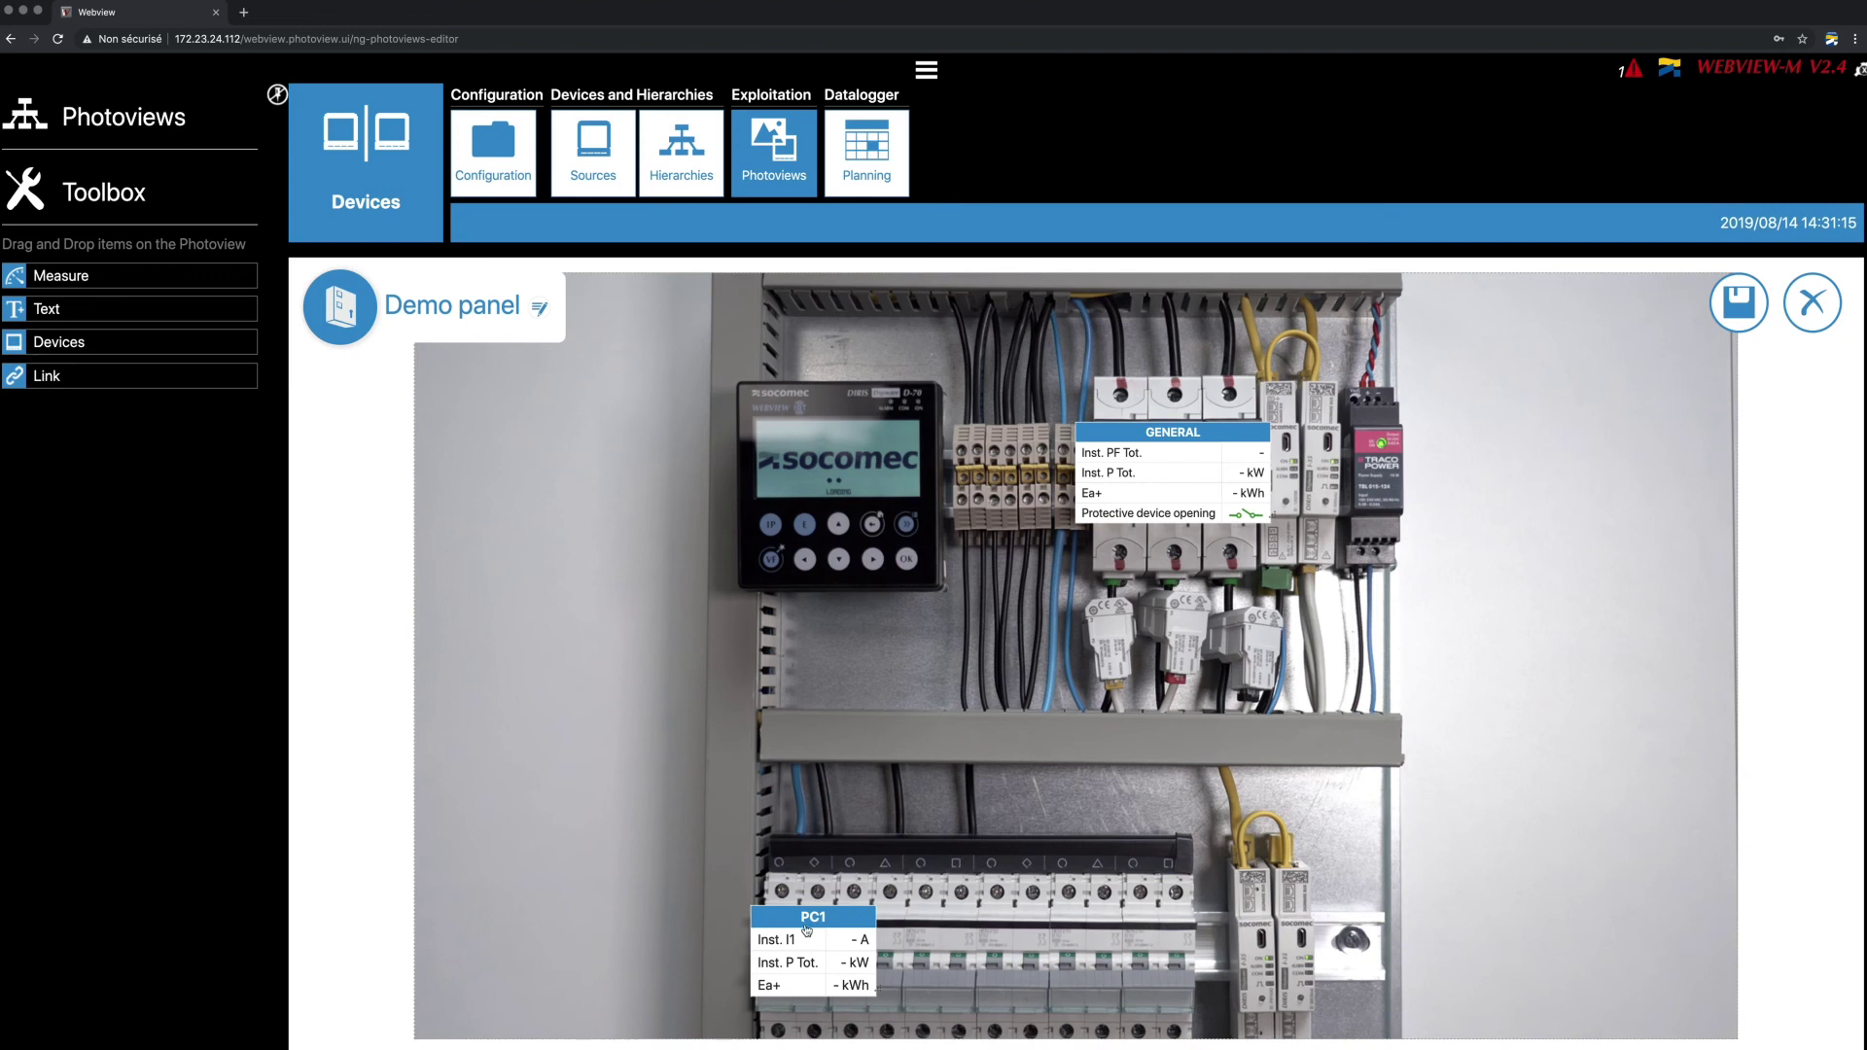
Add a PC2 measure label from I-35@3, then begin a PC3 label from I-35@3.
drag(74, 279, 972, 584)
click(1041, 487)
click(1042, 530)
click(622, 604)
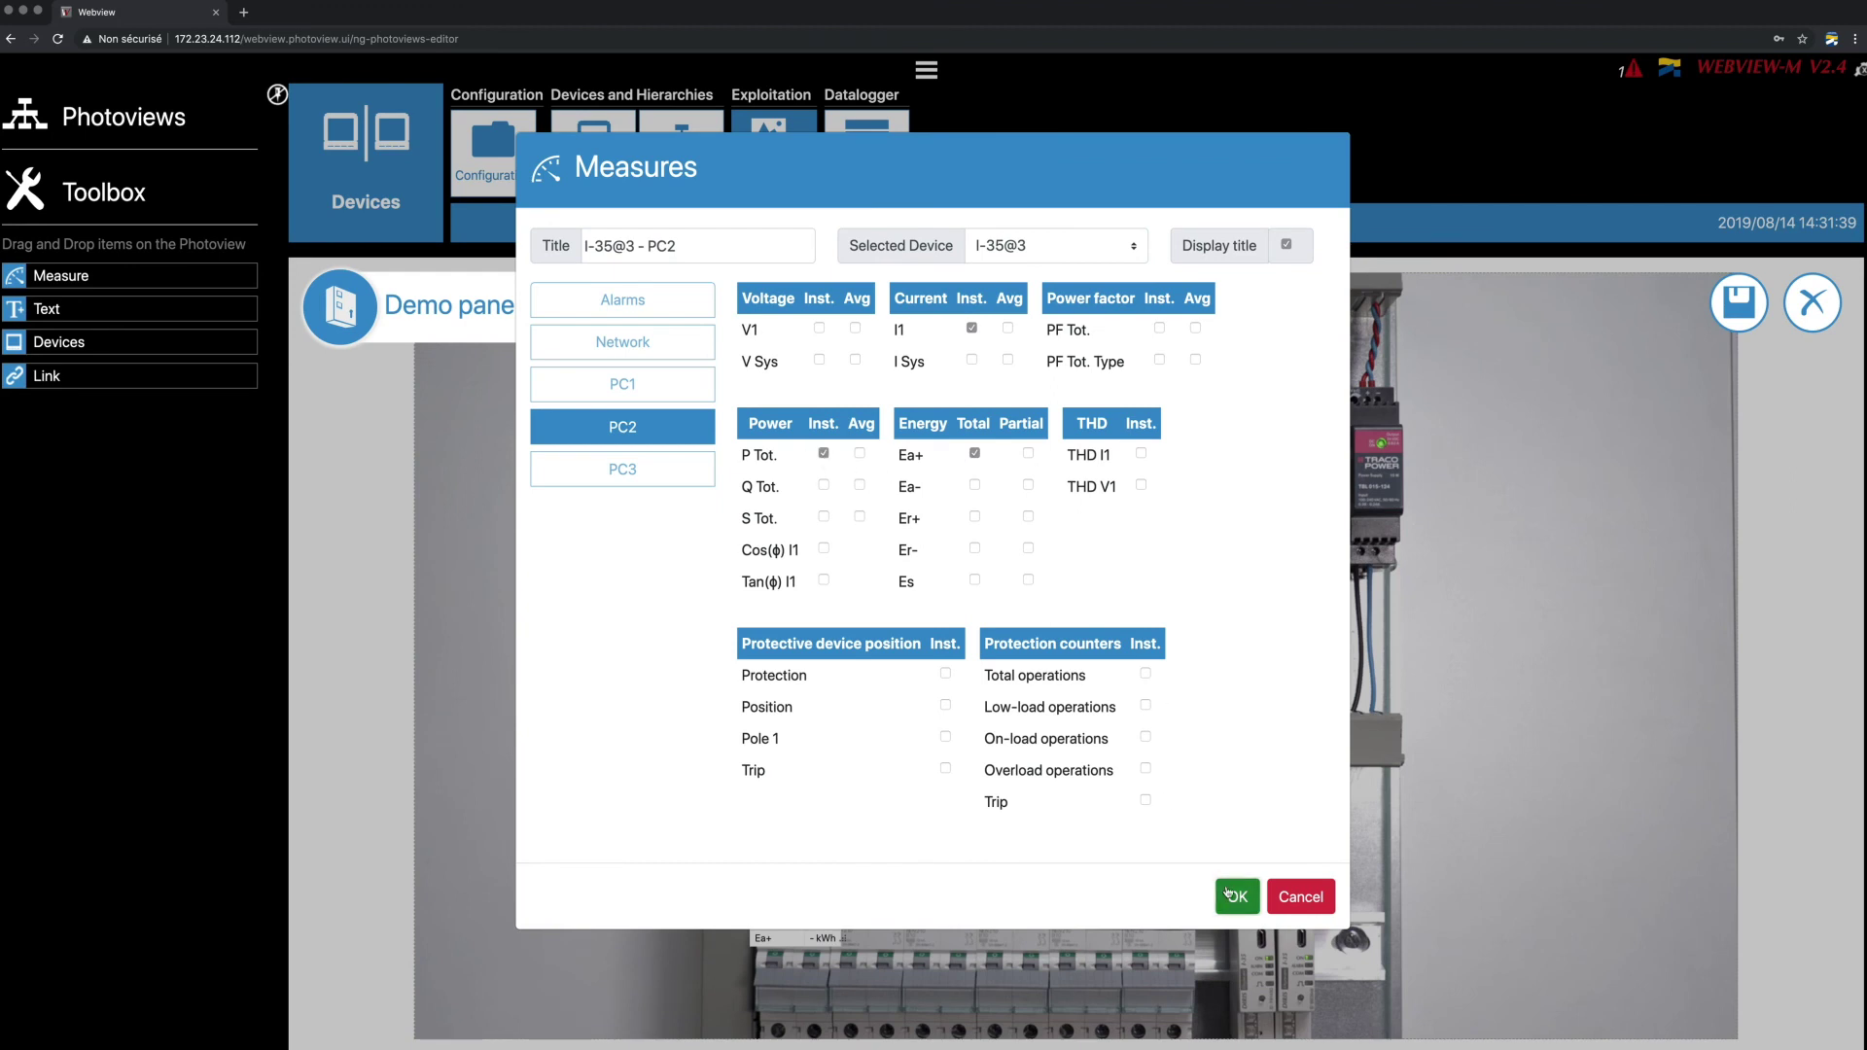
click(1228, 892)
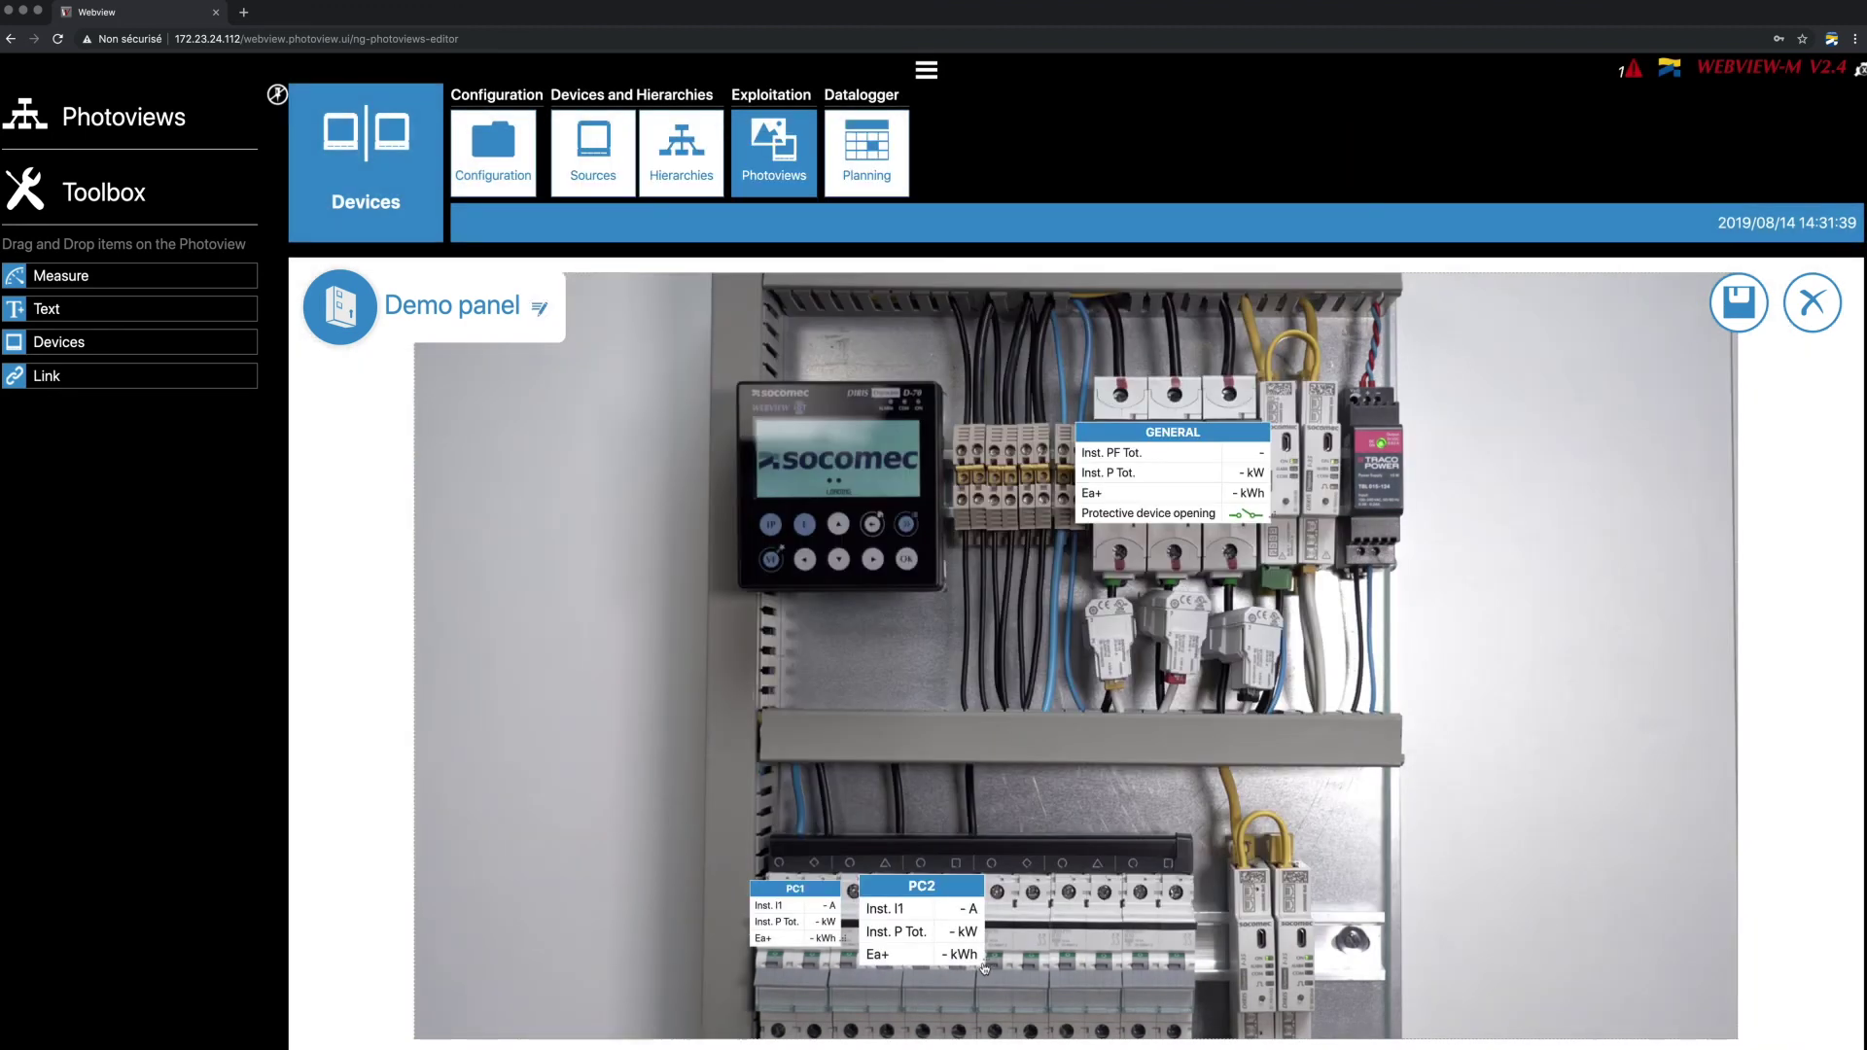
drag(46, 275, 1014, 896)
click(1050, 487)
click(1021, 505)
click(651, 645)
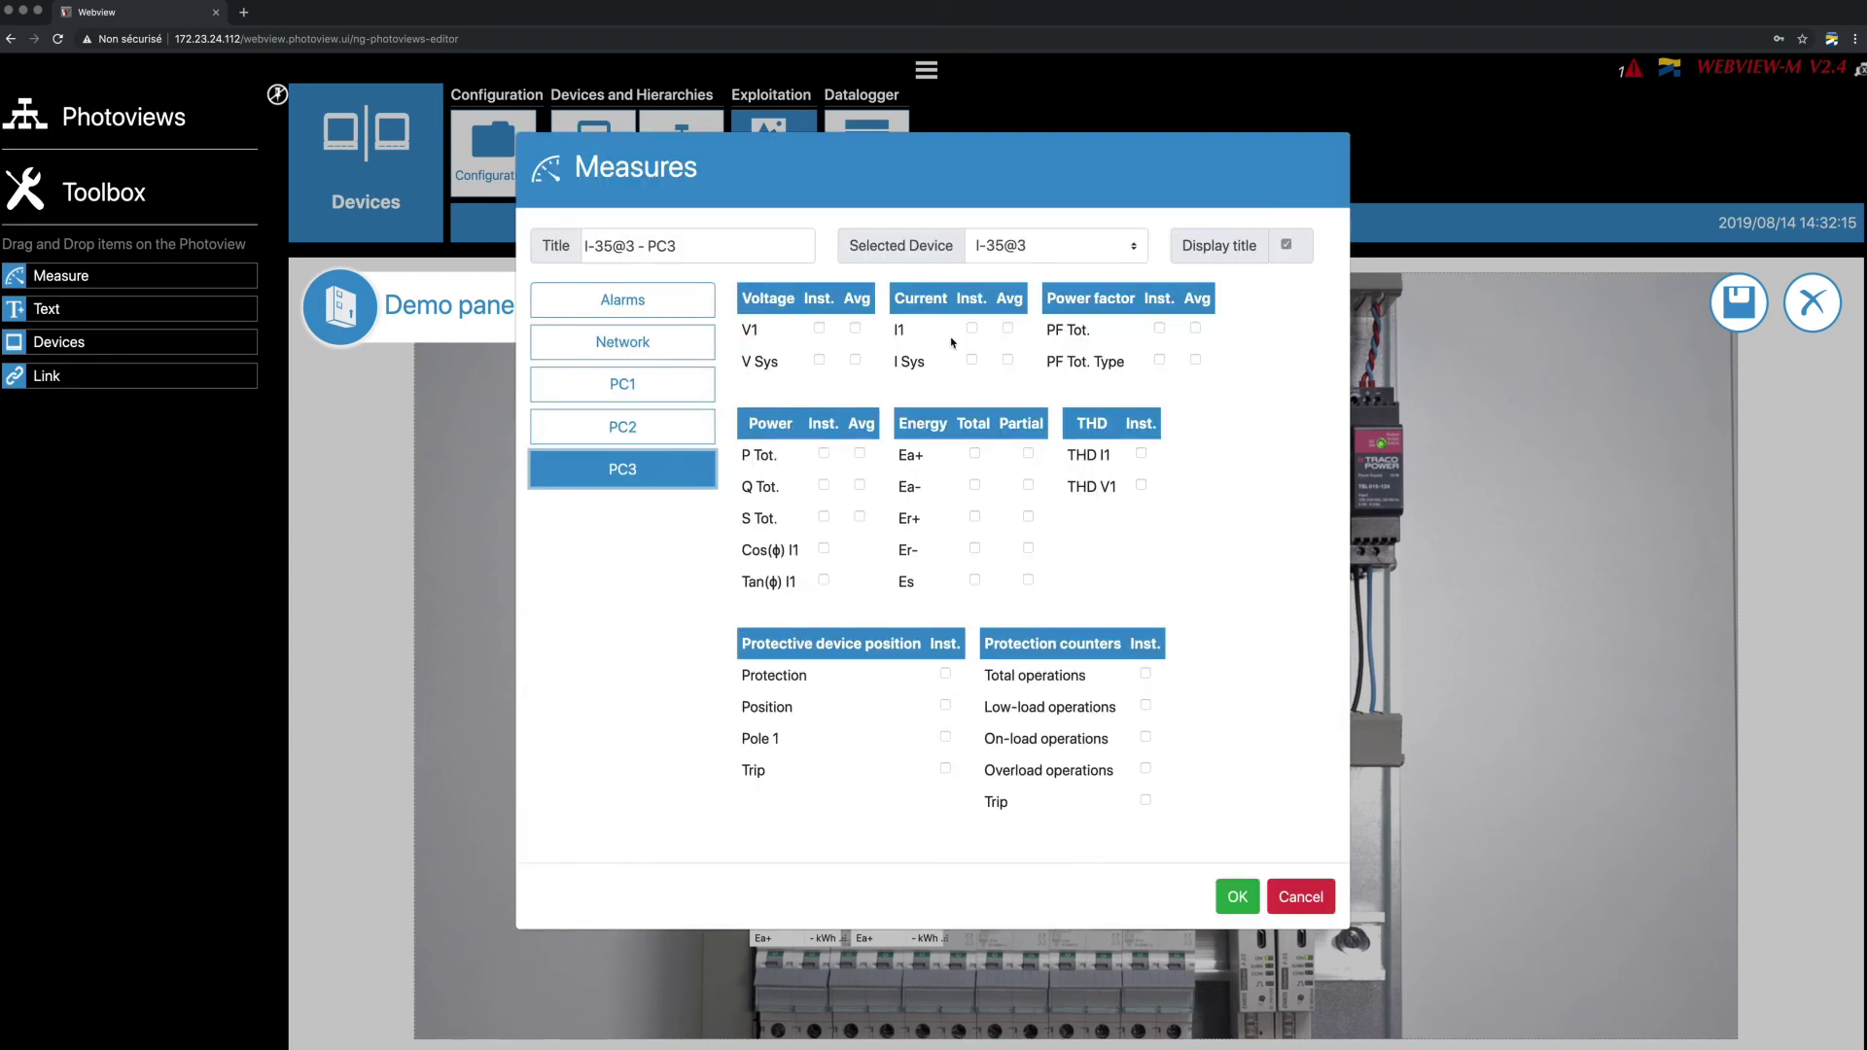